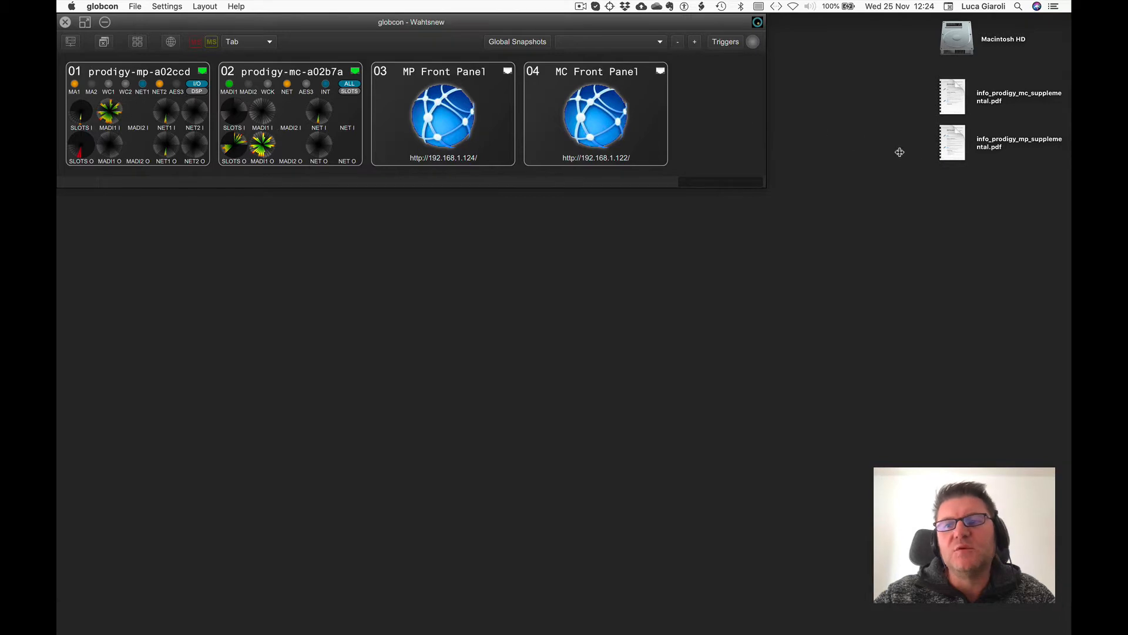
Preview the MC and MP supplemental info PDF documents.
{"action": "left_click", "coordinate": [955, 111]}
{"action": "key", "text": "space"}
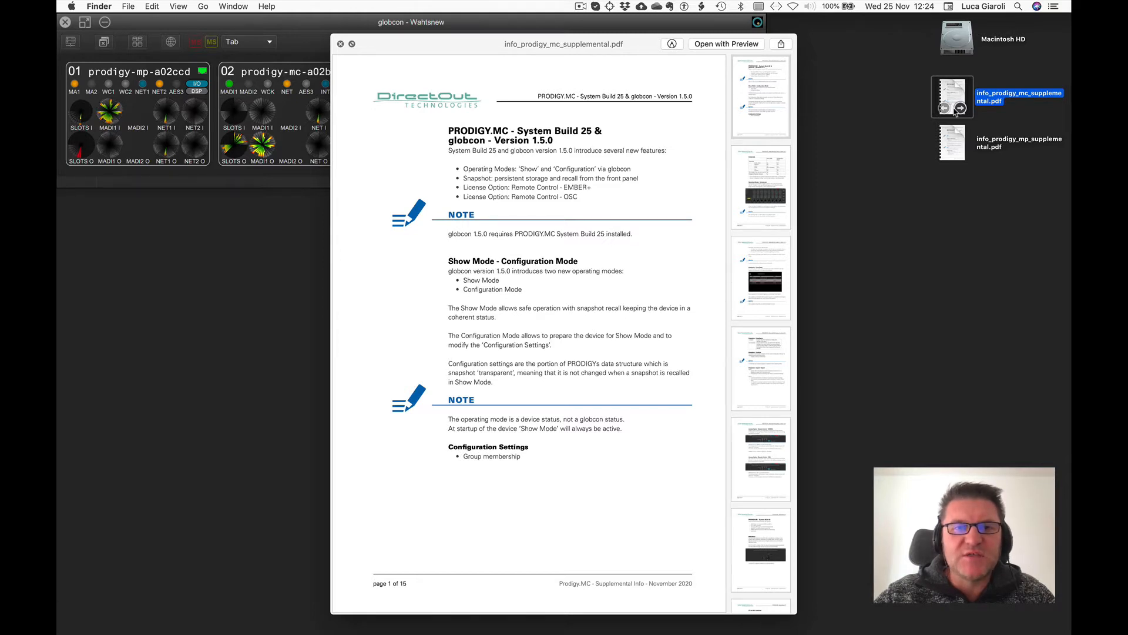
{"action": "key", "text": "space"}
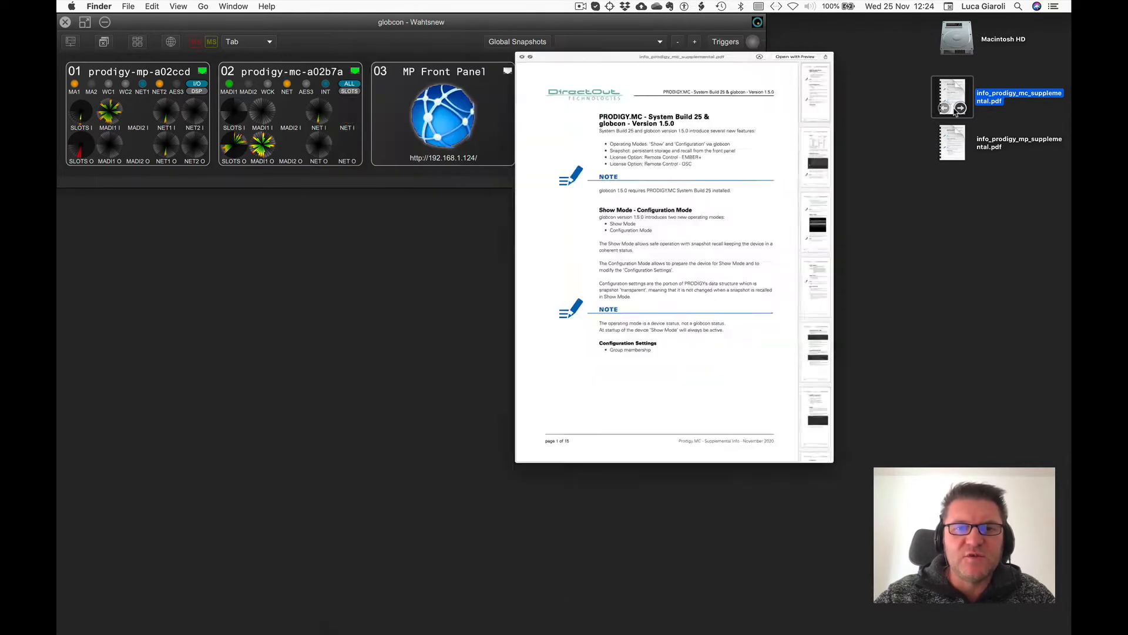
{"action": "left_click", "coordinate": [944, 142]}
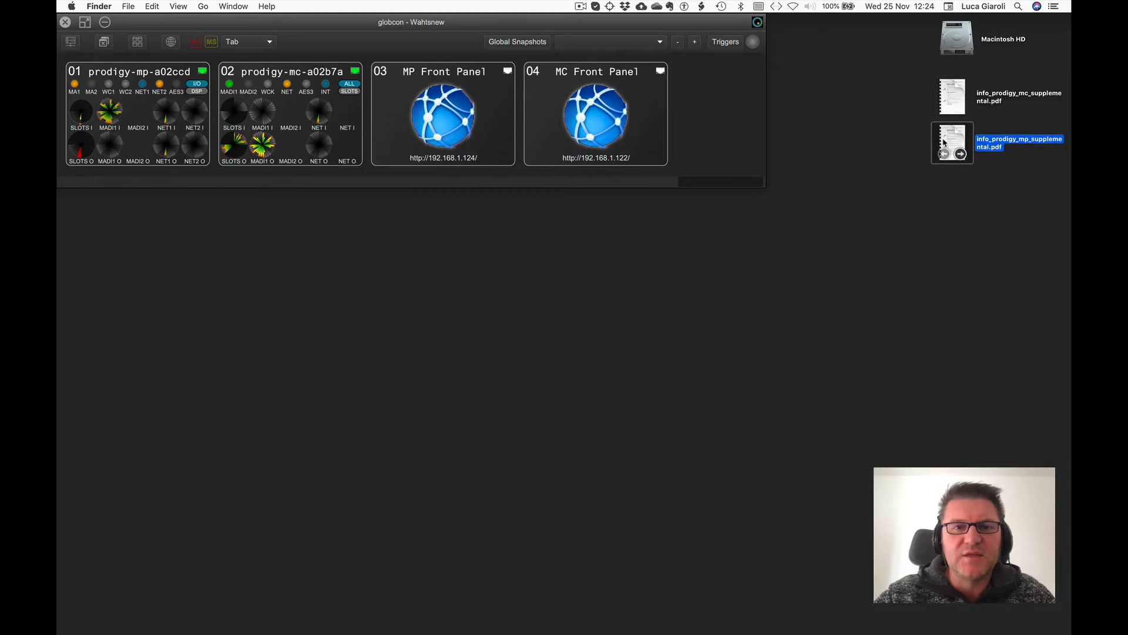
{"action": "key", "text": "space"}
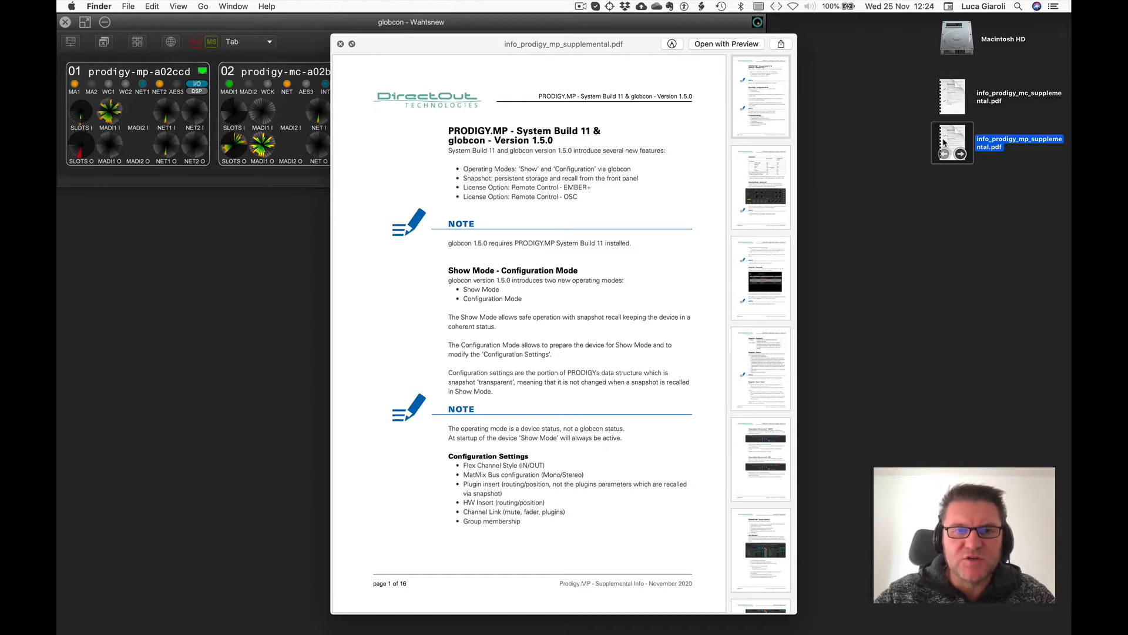
{"action": "key", "text": "space"}
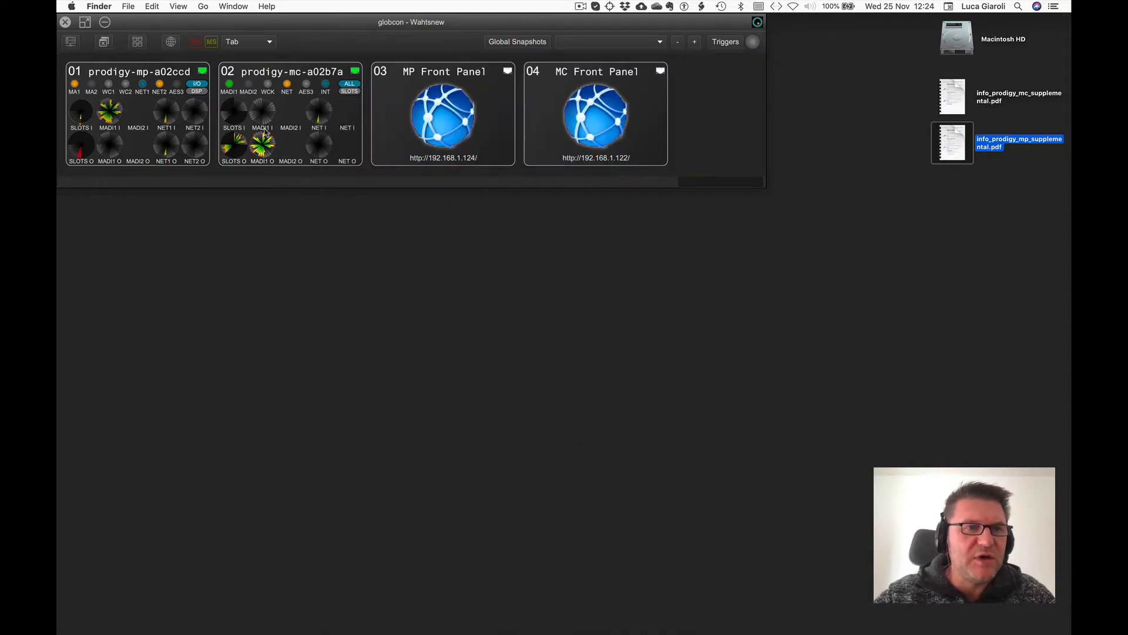
Open the device window for prodigy-mp-a02ccd and view its Snapshot page before returning to DSP.
{"action": "left_click", "coordinate": [173, 82]}
{"action": "double_click", "coordinate": [173, 82]}
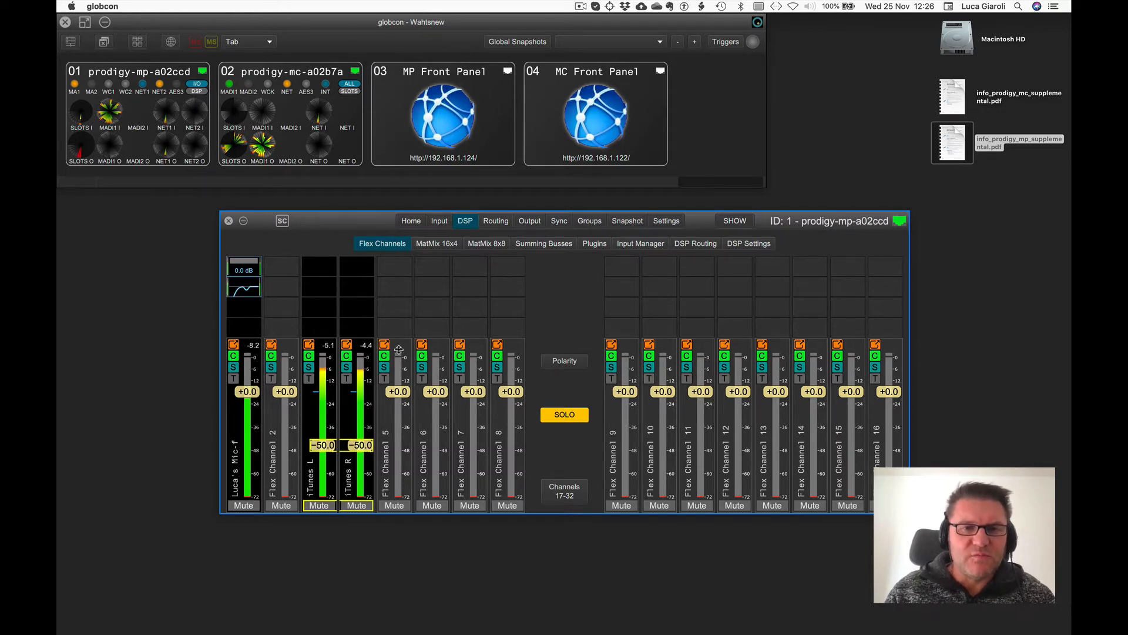
{"action": "left_click", "coordinate": [626, 221]}
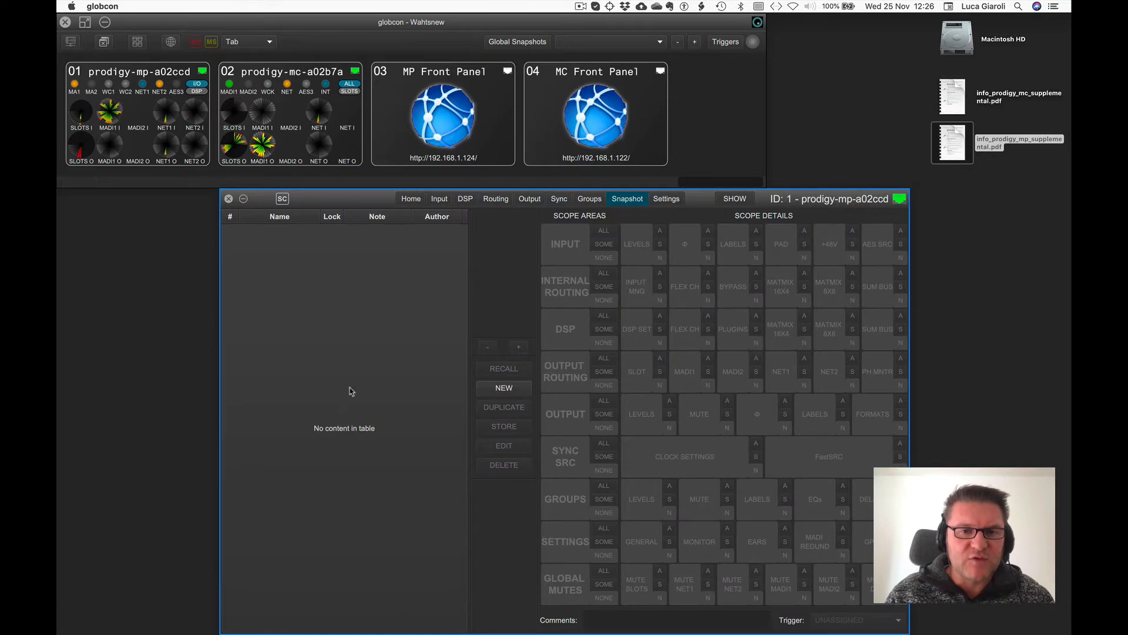
{"action": "left_click", "coordinate": [415, 198]}
{"action": "left_click", "coordinate": [464, 222]}
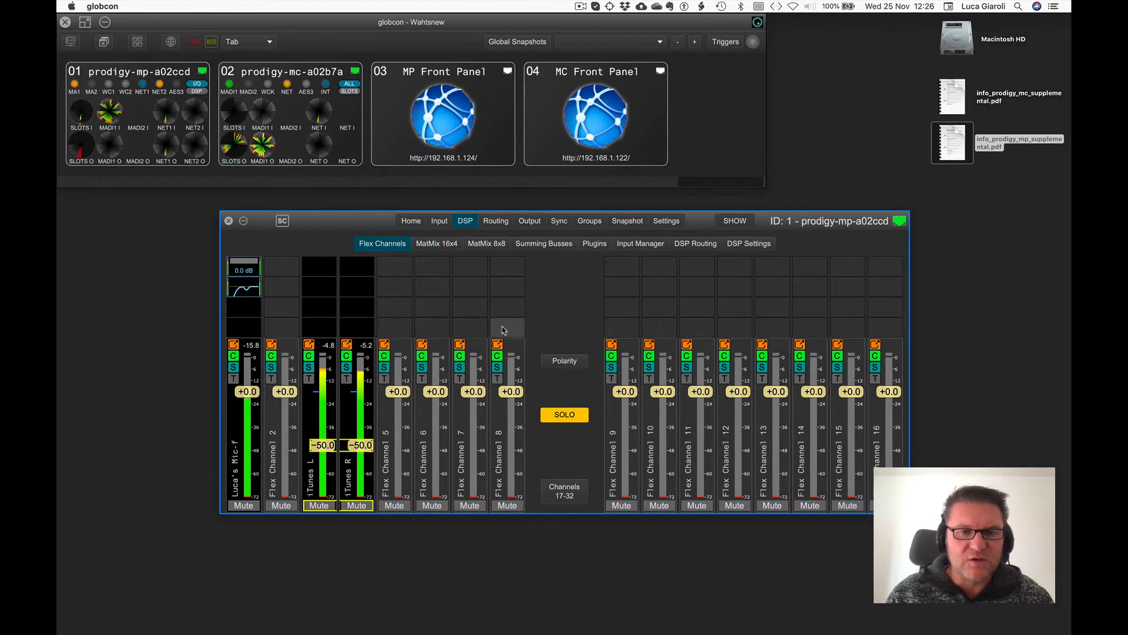
Assign MADI2 In 1 as the input source of Flex Channel 8.
{"action": "left_click", "coordinate": [497, 368]}
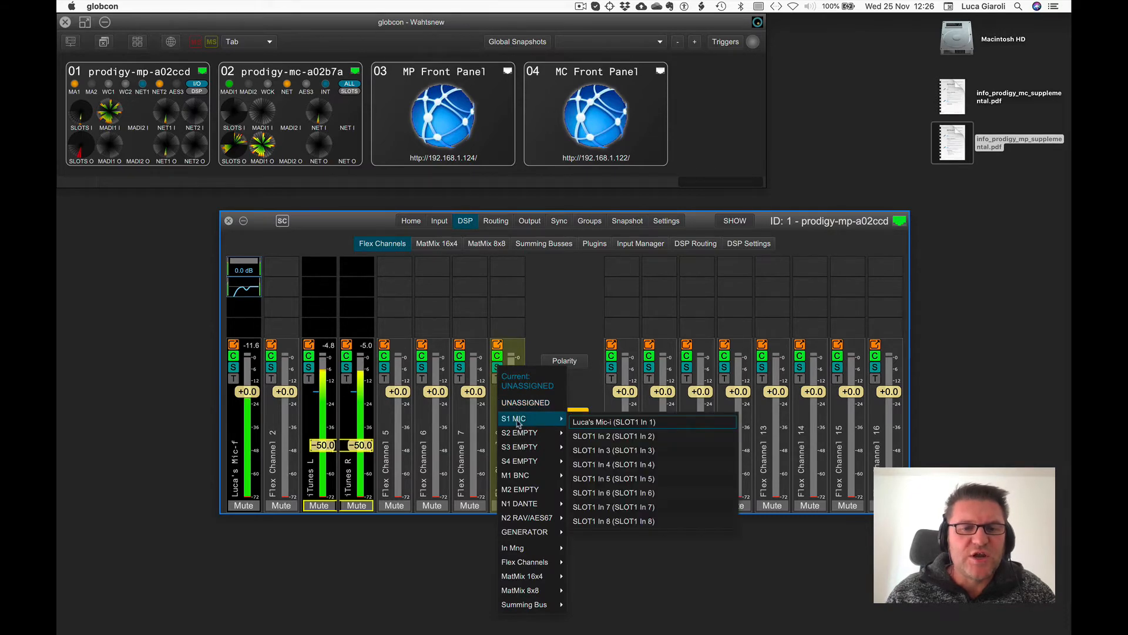
{"action": "mouse_move", "coordinate": [529, 515]}
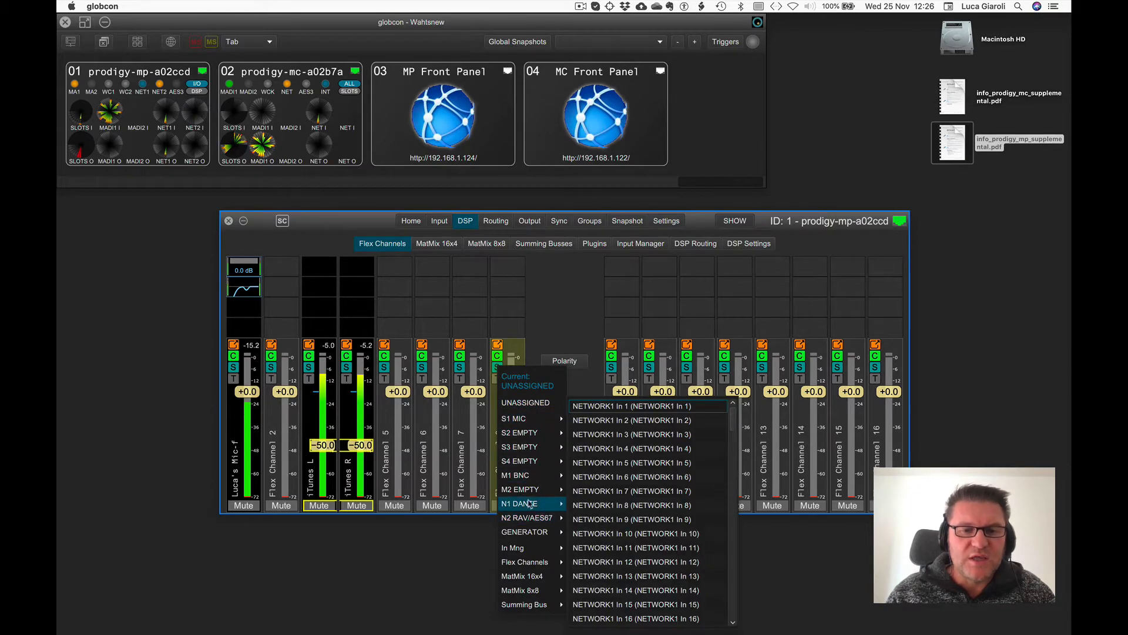
{"action": "mouse_move", "coordinate": [526, 488]}
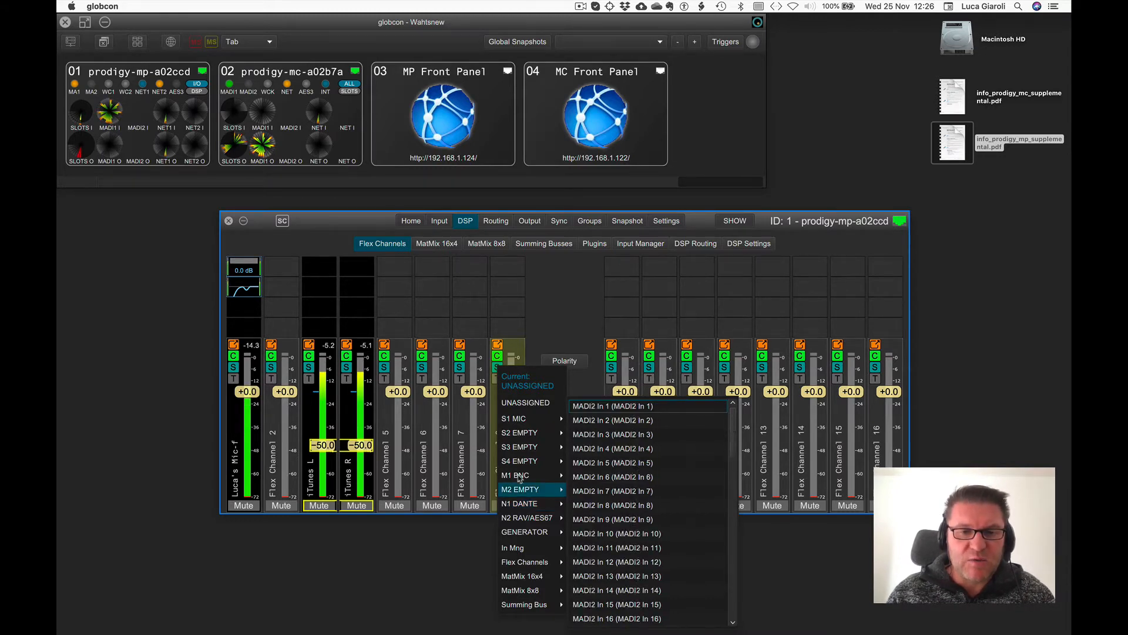
{"action": "left_click", "coordinate": [603, 405]}
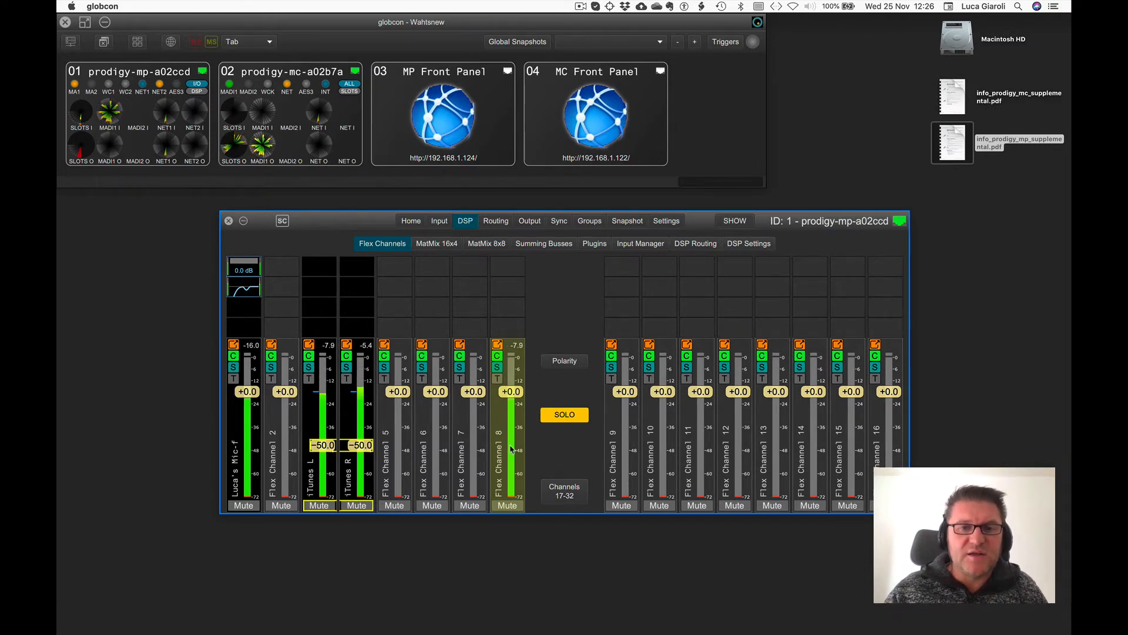
Switch the device to Configuration Mode, turning off the warning for future switches.
{"action": "right_click", "coordinate": [507, 311]}
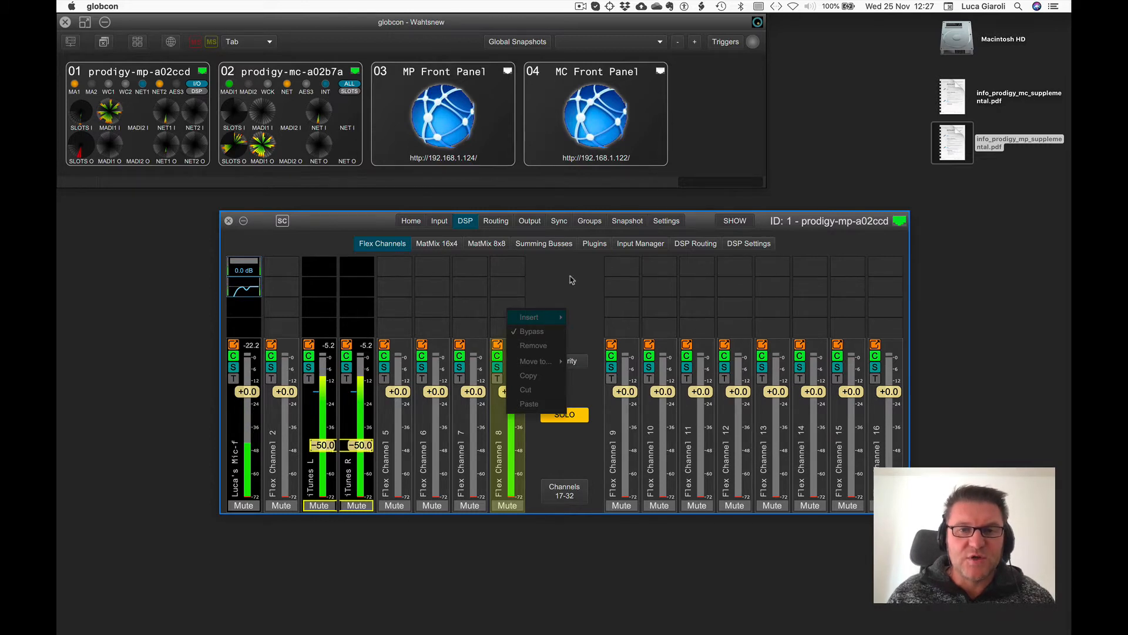
{"action": "left_click", "coordinate": [748, 223]}
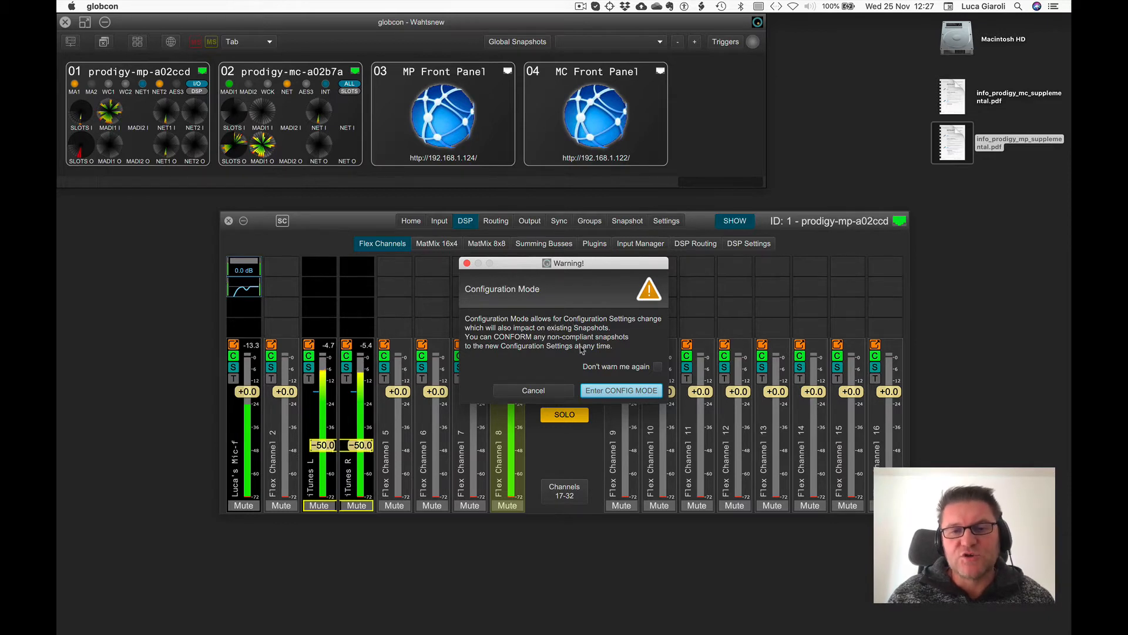
{"action": "left_click", "coordinate": [658, 367]}
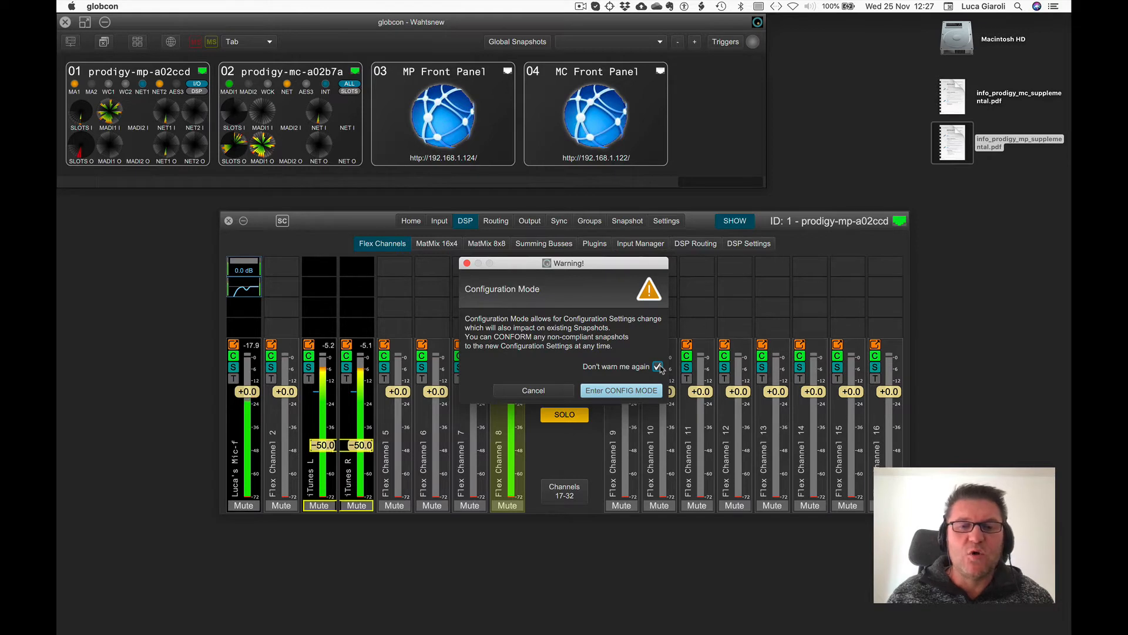
{"action": "left_click", "coordinate": [630, 391]}
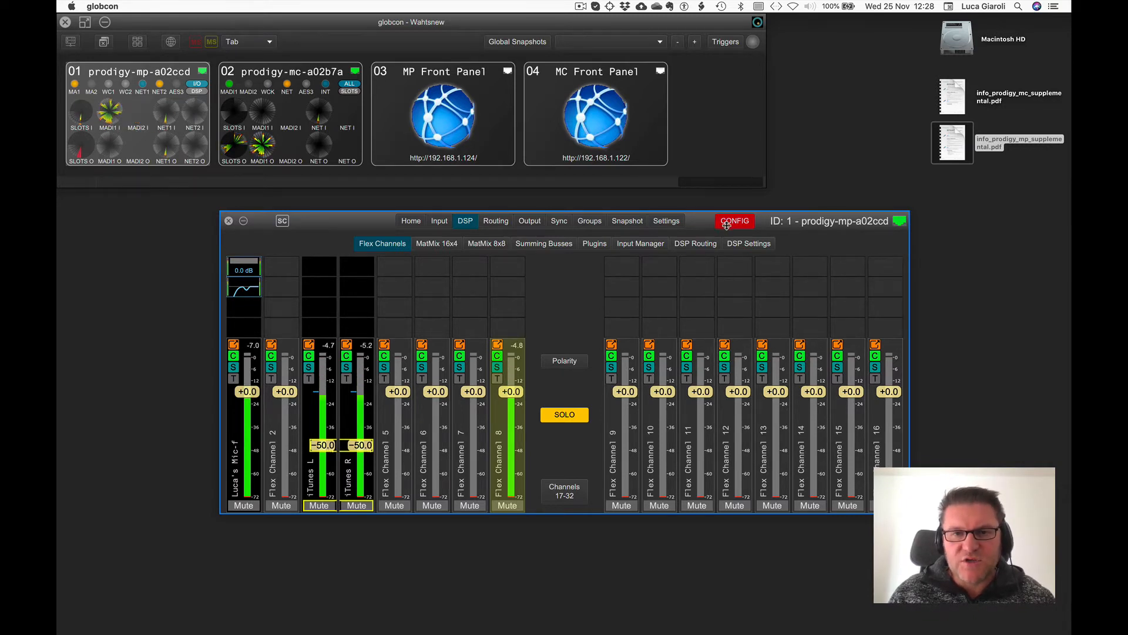
Switch the device to Show Mode with its warning turned off, then back to Configuration Mode.
{"action": "left_click", "coordinate": [667, 221]}
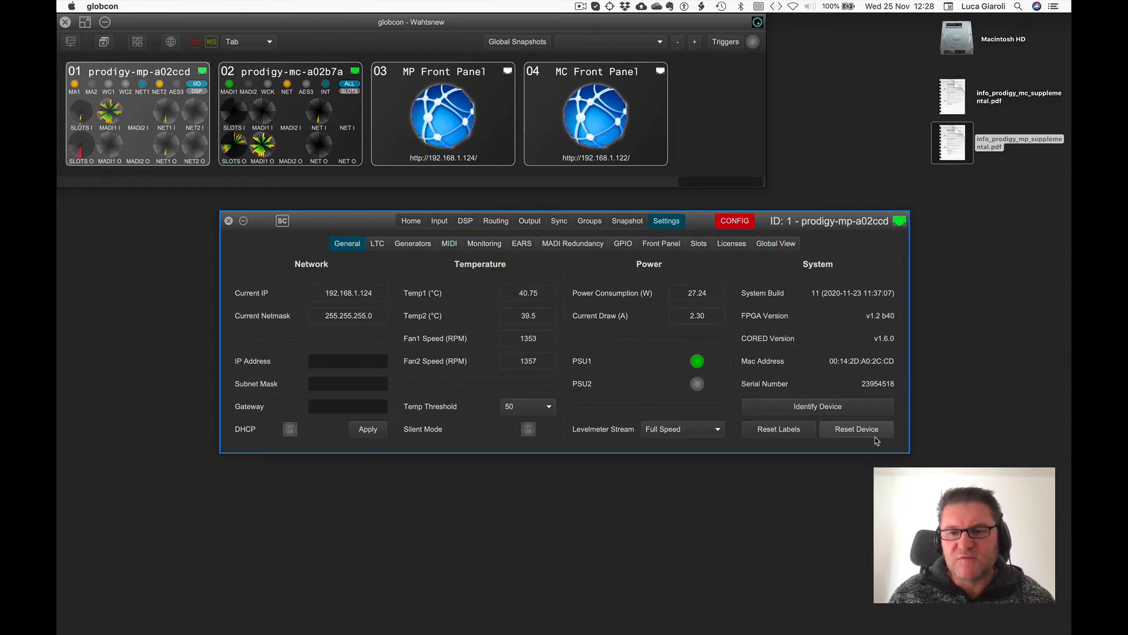
{"action": "left_click", "coordinate": [734, 221]}
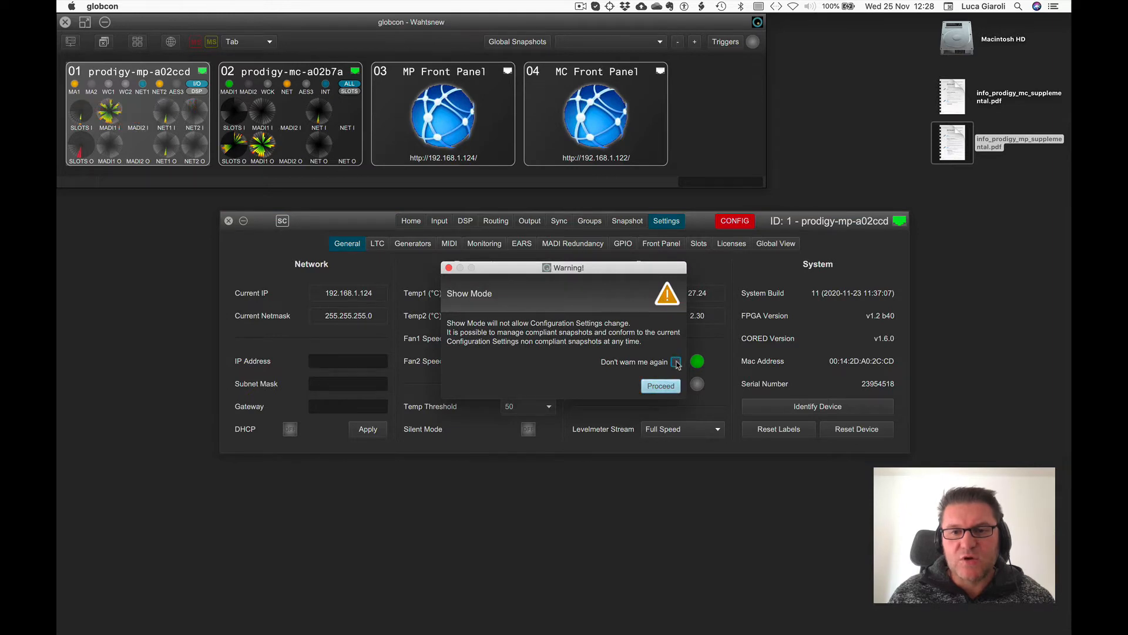
{"action": "left_click", "coordinate": [677, 366]}
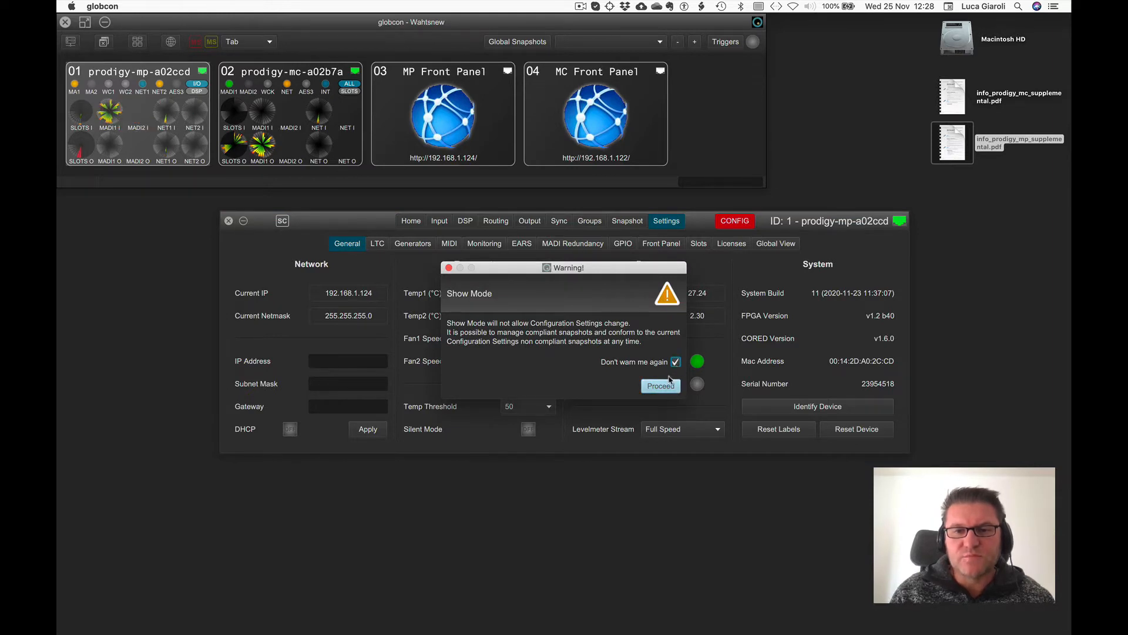
{"action": "left_click", "coordinate": [660, 386]}
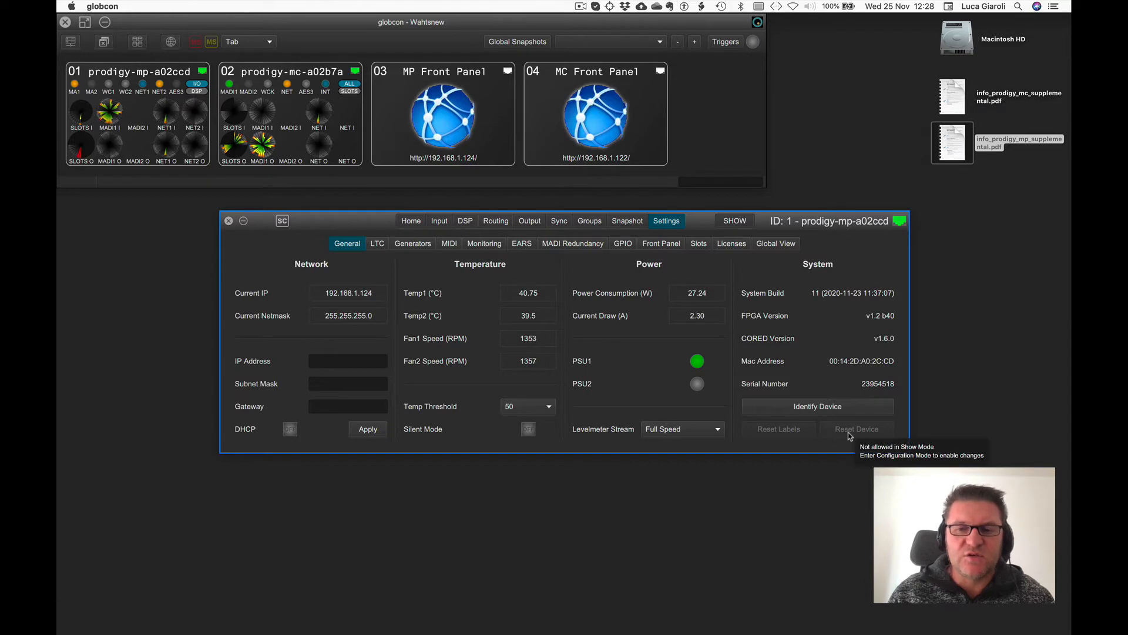
{"action": "left_click", "coordinate": [737, 226]}
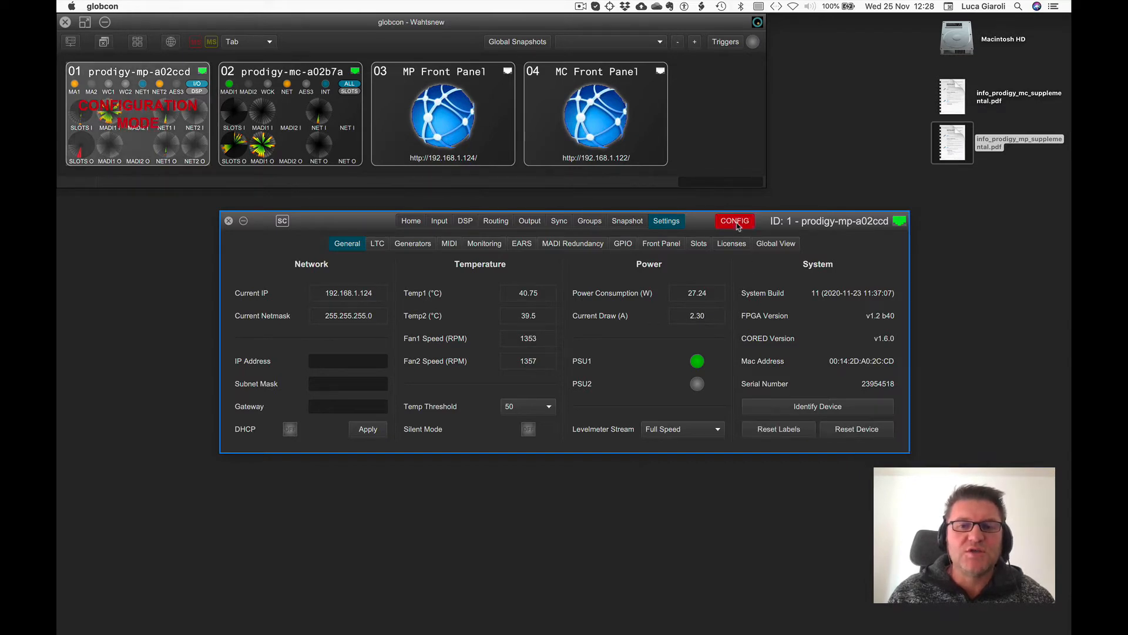
Insert a plugin into the insert slot of Flex Channel 8.
{"action": "left_click", "coordinate": [462, 223]}
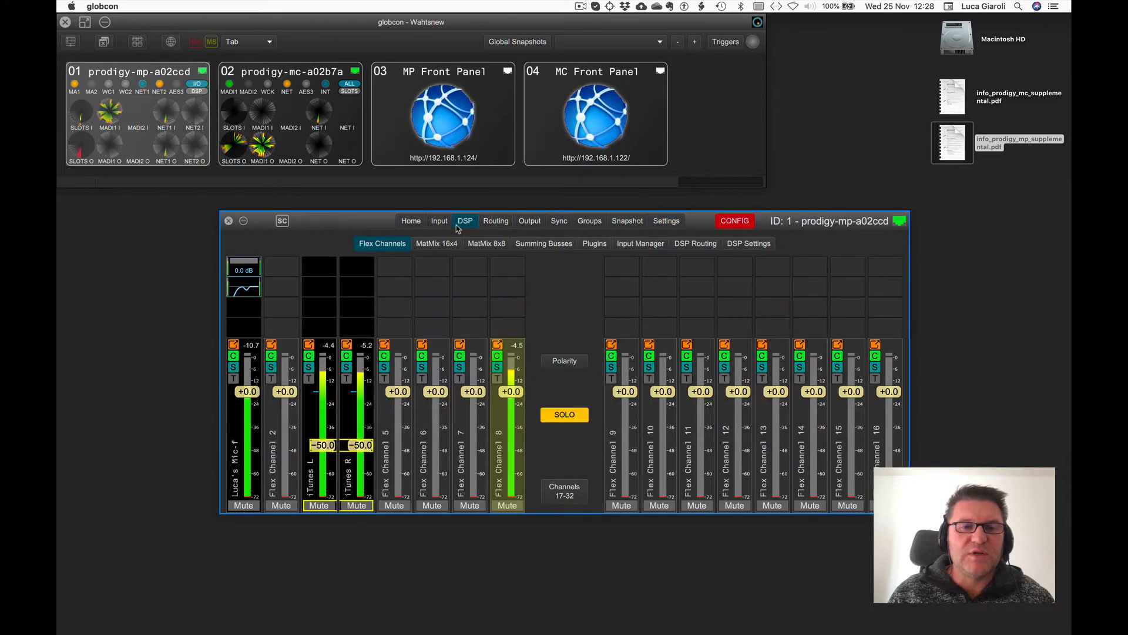
{"action": "right_click", "coordinate": [504, 328]}
{"action": "mouse_move", "coordinate": [535, 336]}
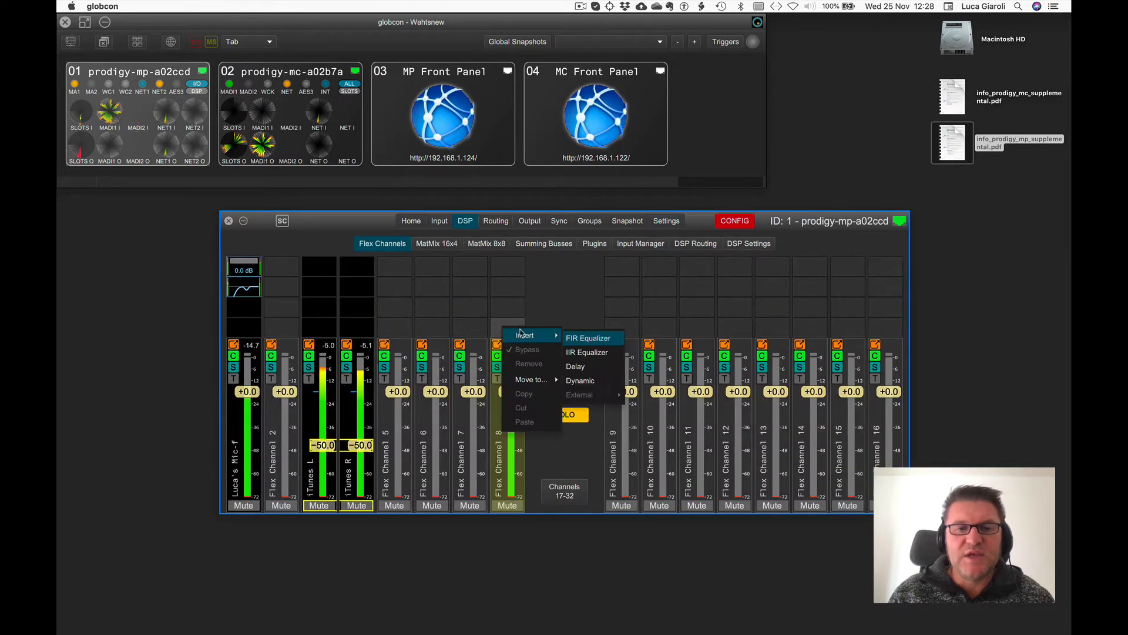
{"action": "left_click", "coordinate": [586, 339]}
{"action": "right_click", "coordinate": [503, 306]}
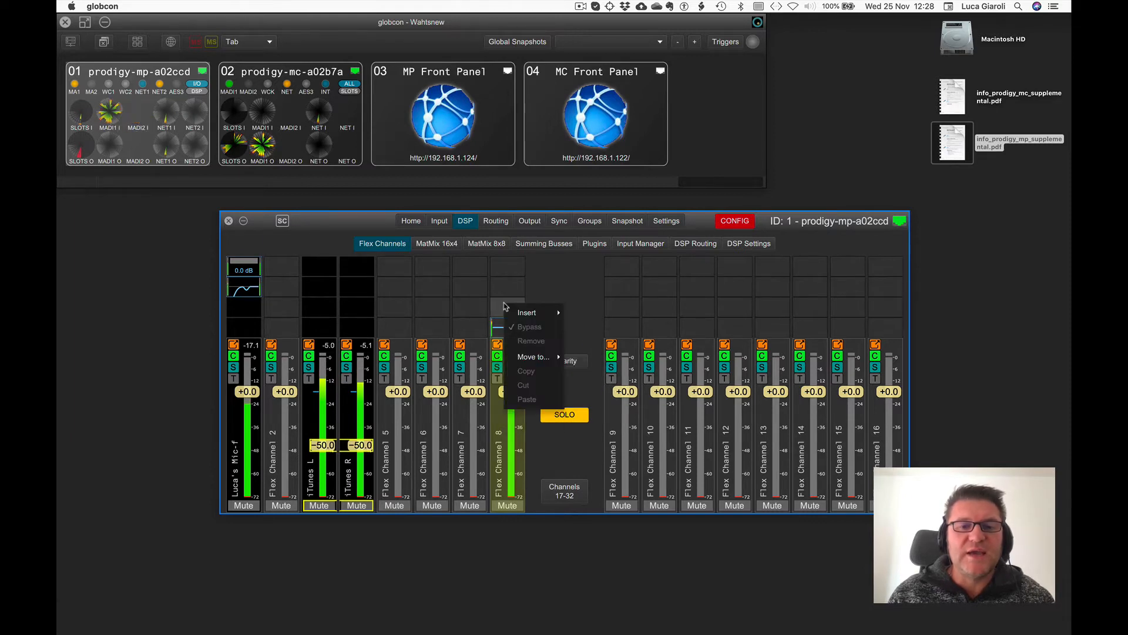
{"action": "mouse_move", "coordinate": [543, 312]}
{"action": "left_click", "coordinate": [582, 343]}
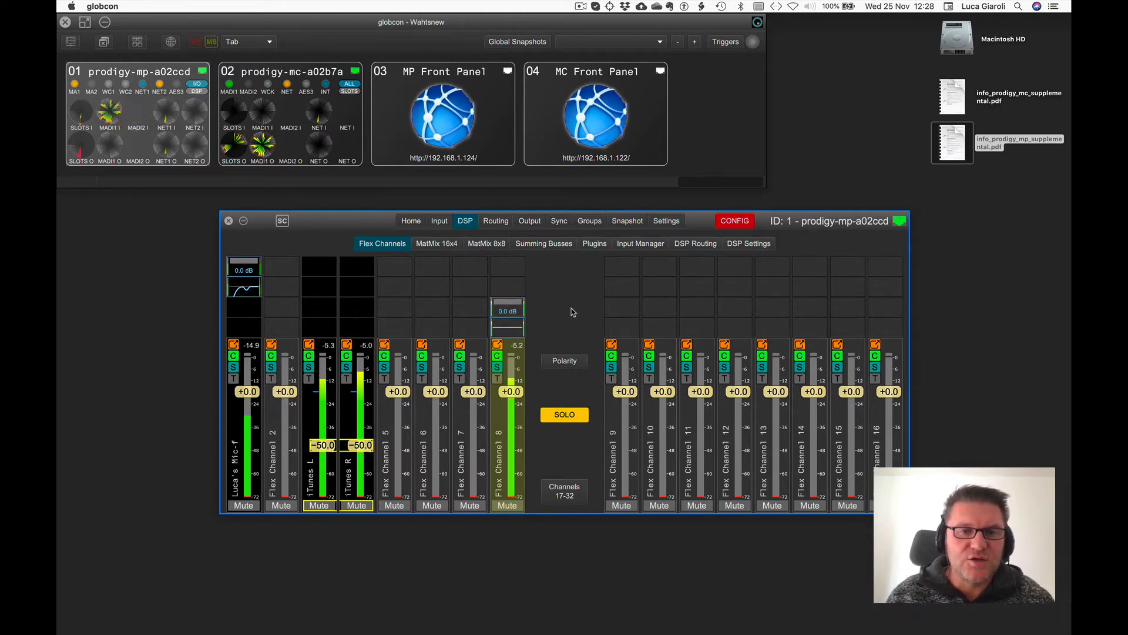
Set MatMix 3's mode to 4 MONO in the MatMix 16x4 DSP settings.
{"action": "left_click", "coordinate": [735, 244]}
{"action": "left_click", "coordinate": [568, 270]}
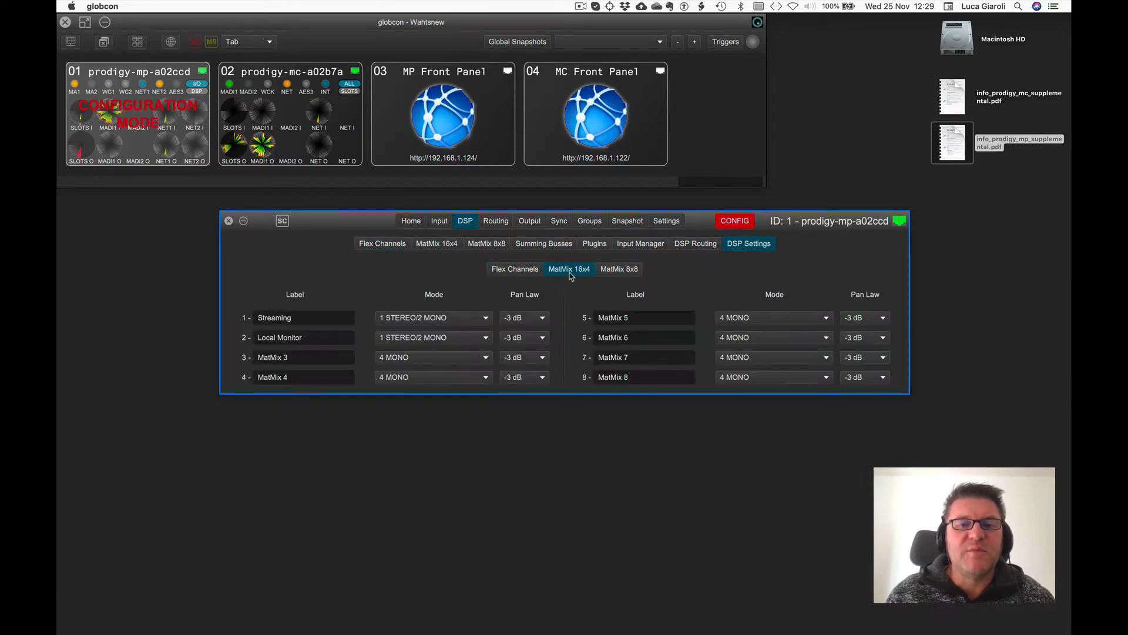
{"action": "left_click", "coordinate": [410, 358]}
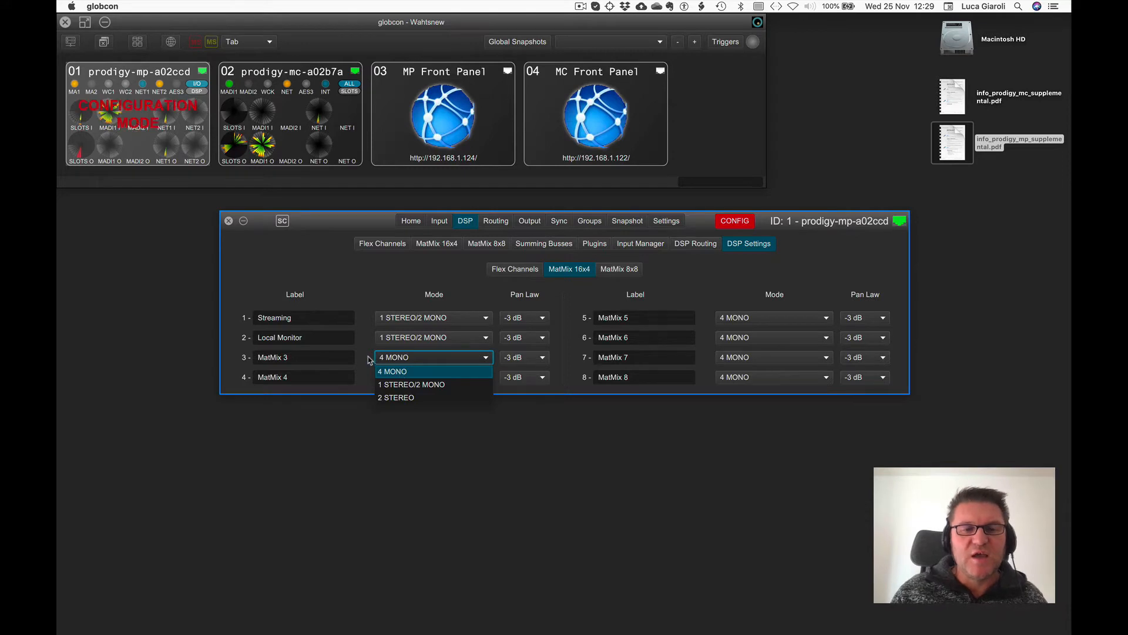
{"action": "left_click", "coordinate": [392, 360]}
Switch the device back to Show Mode and return to the Flex Channels view.
{"action": "left_click", "coordinate": [736, 224]}
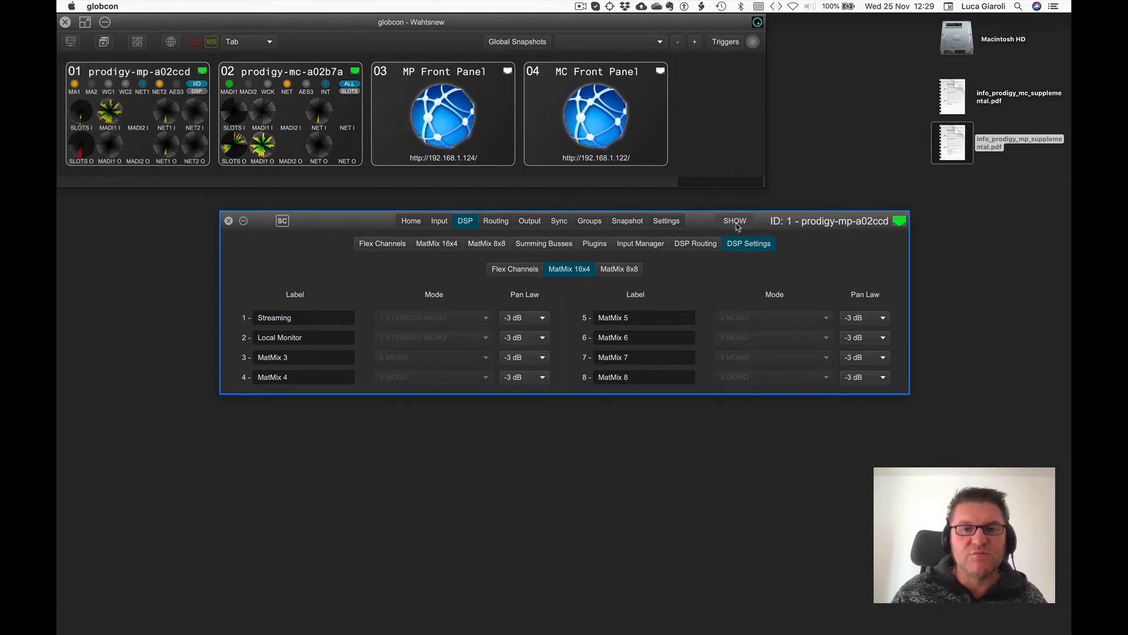
{"action": "mouse_move", "coordinate": [389, 364]}
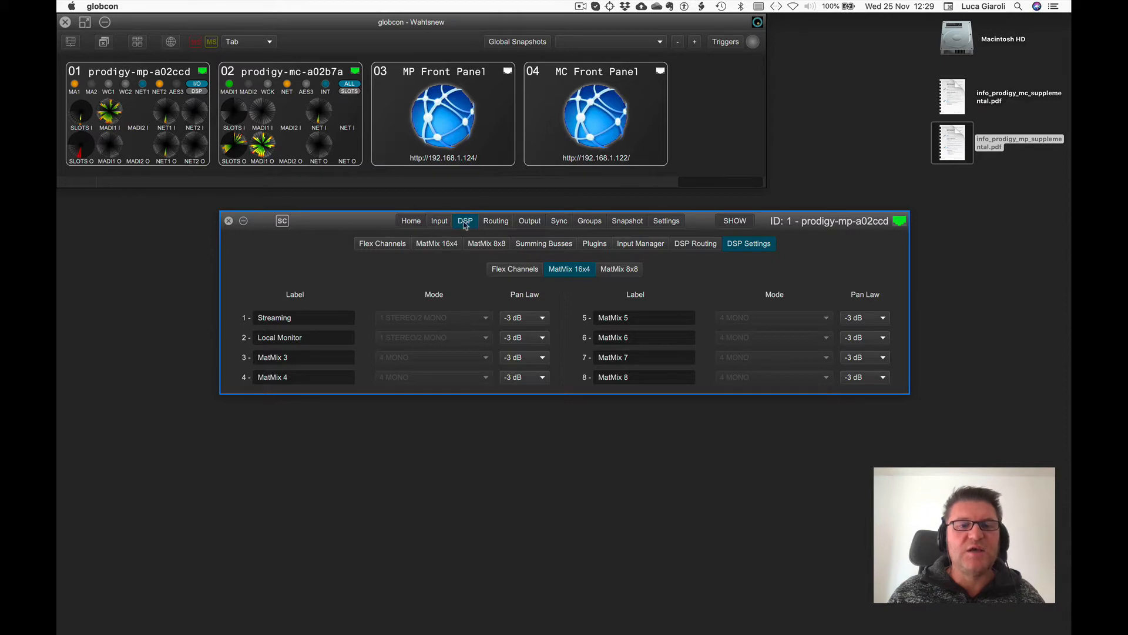
{"action": "left_click", "coordinate": [406, 245]}
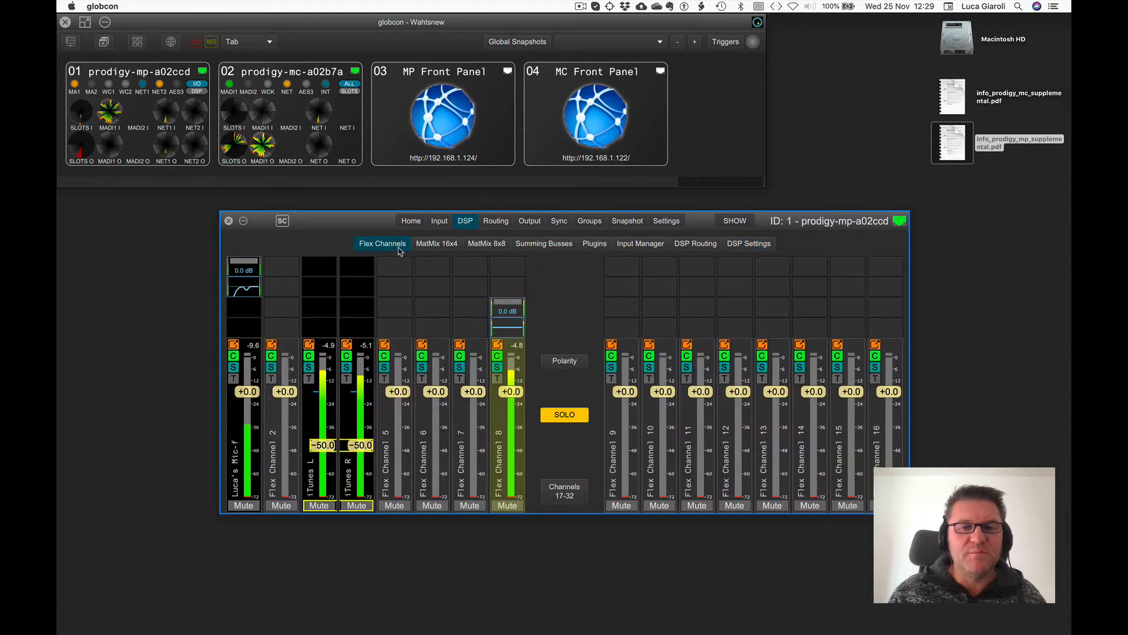
Select Flex Channels 9 through 12 and open their channel options.
{"action": "left_click", "coordinate": [635, 445]}
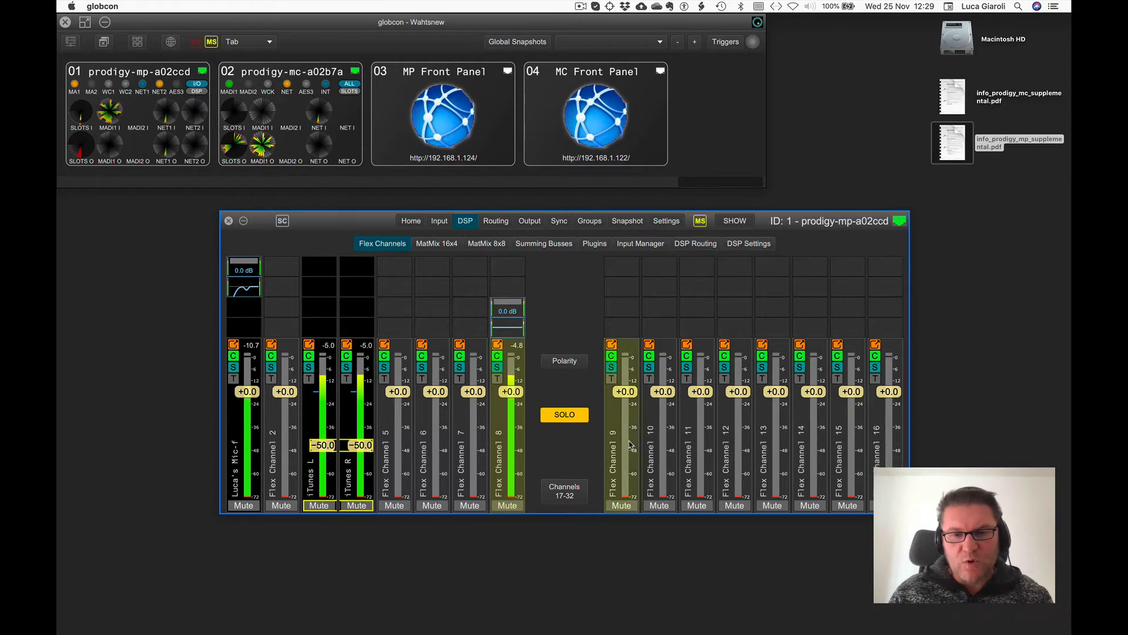
{"action": "left_click", "coordinate": [737, 437], "text": "shift"}
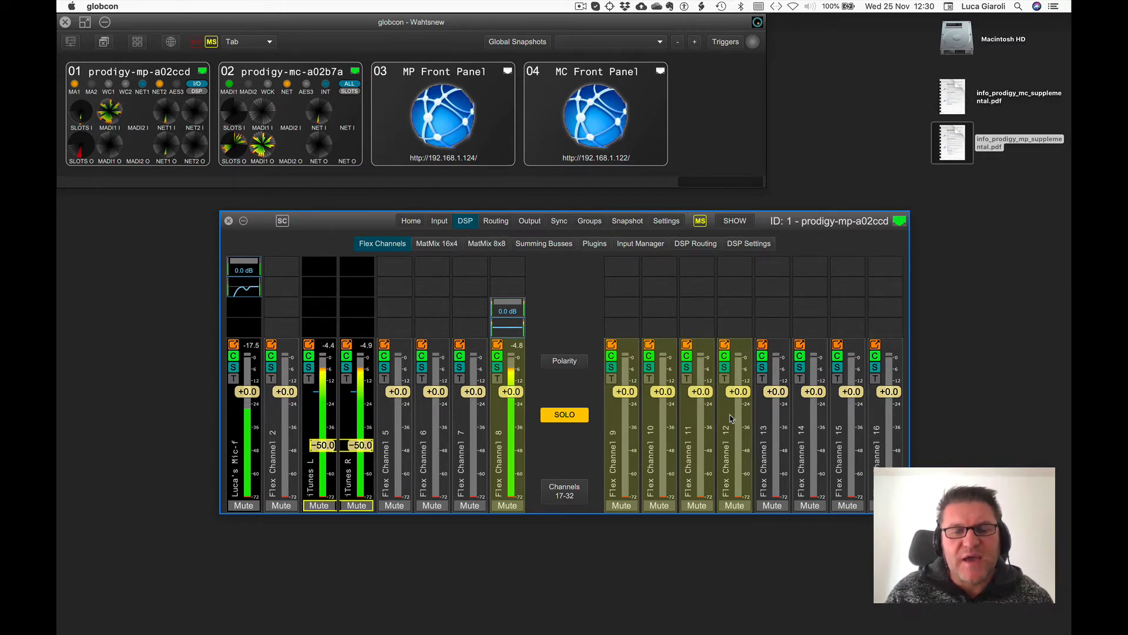
{"action": "right_click", "coordinate": [634, 427]}
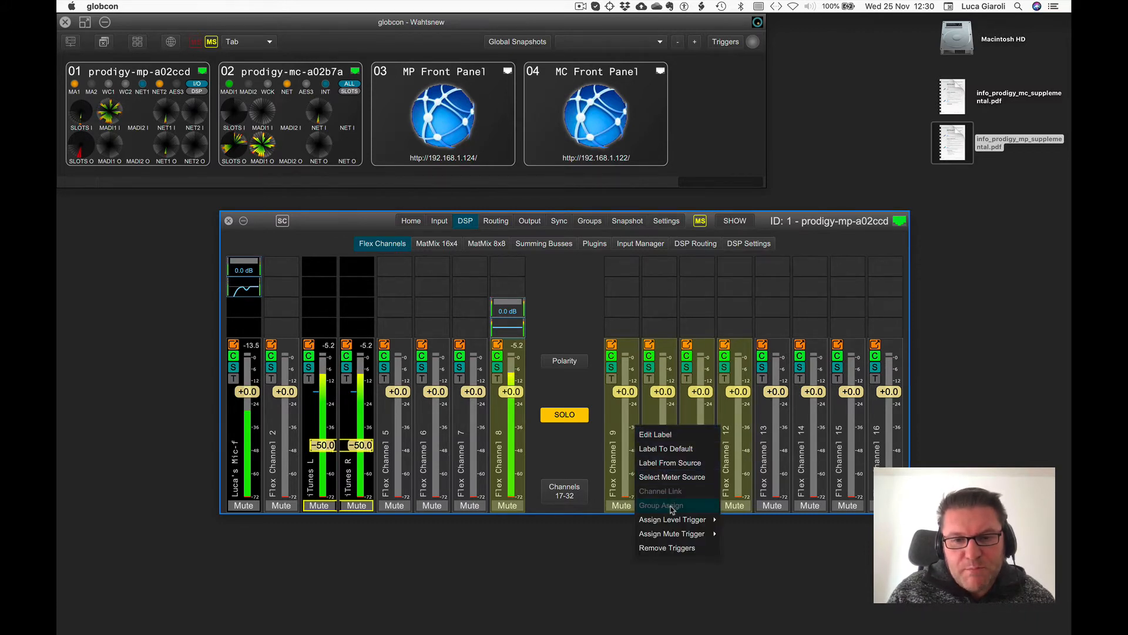
{"action": "mouse_move", "coordinate": [671, 509]}
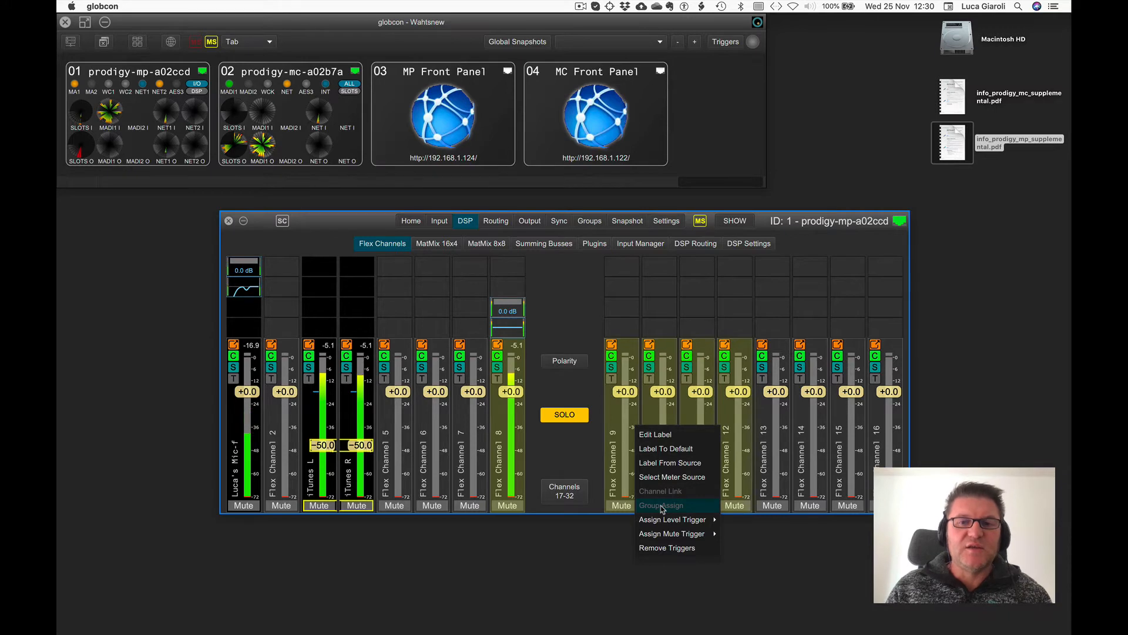
Switch to Configuration Mode and assign Flex Channels 8 to 12 to Group 1's level.
{"action": "left_click", "coordinate": [743, 221]}
{"action": "right_click", "coordinate": [627, 432]}
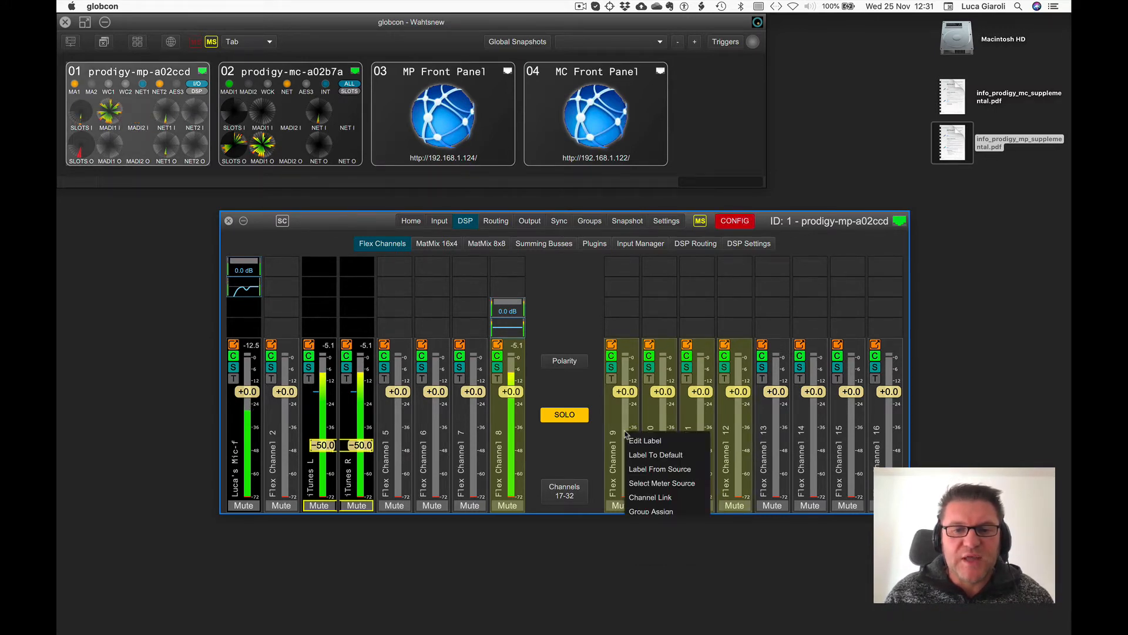
{"action": "left_click", "coordinate": [642, 511]}
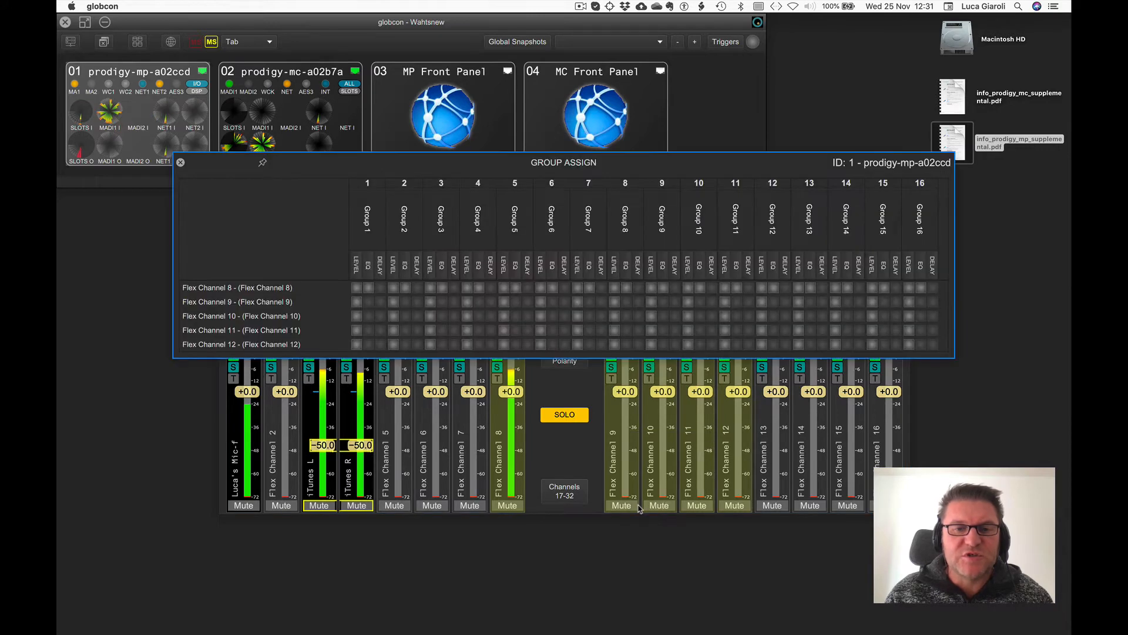
{"action": "left_click", "coordinate": [355, 271]}
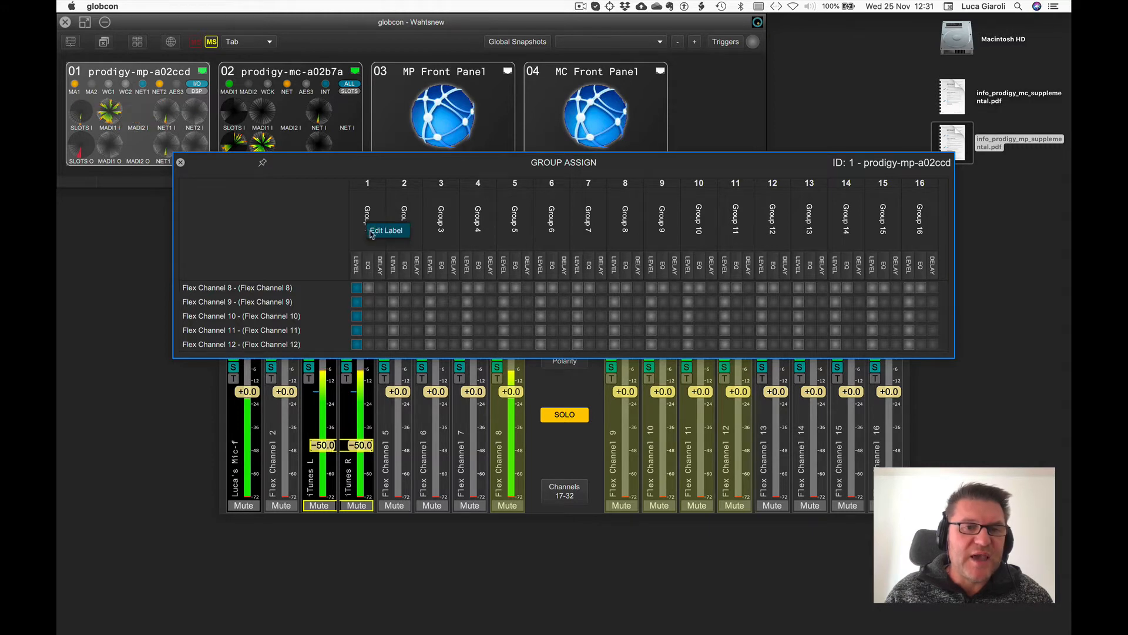
Rename Group 1 as My Group and close the group assignment.
{"action": "double_click", "coordinate": [370, 230]}
{"action": "type", "text": "My G"}
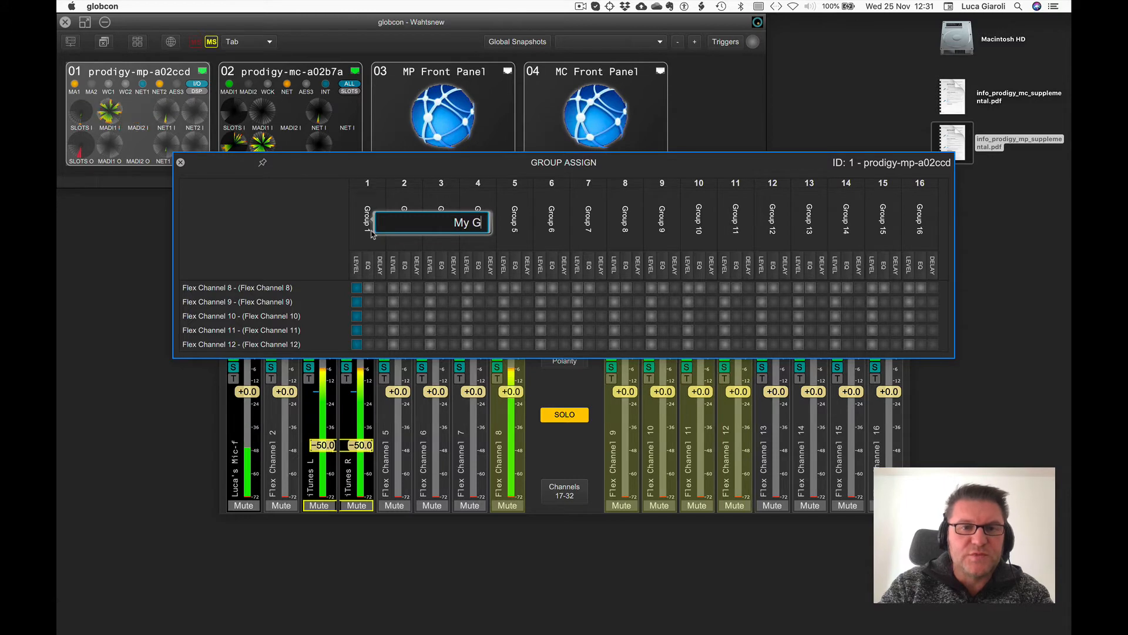
{"action": "type", "text": "roup"}
{"action": "key", "text": "Return"}
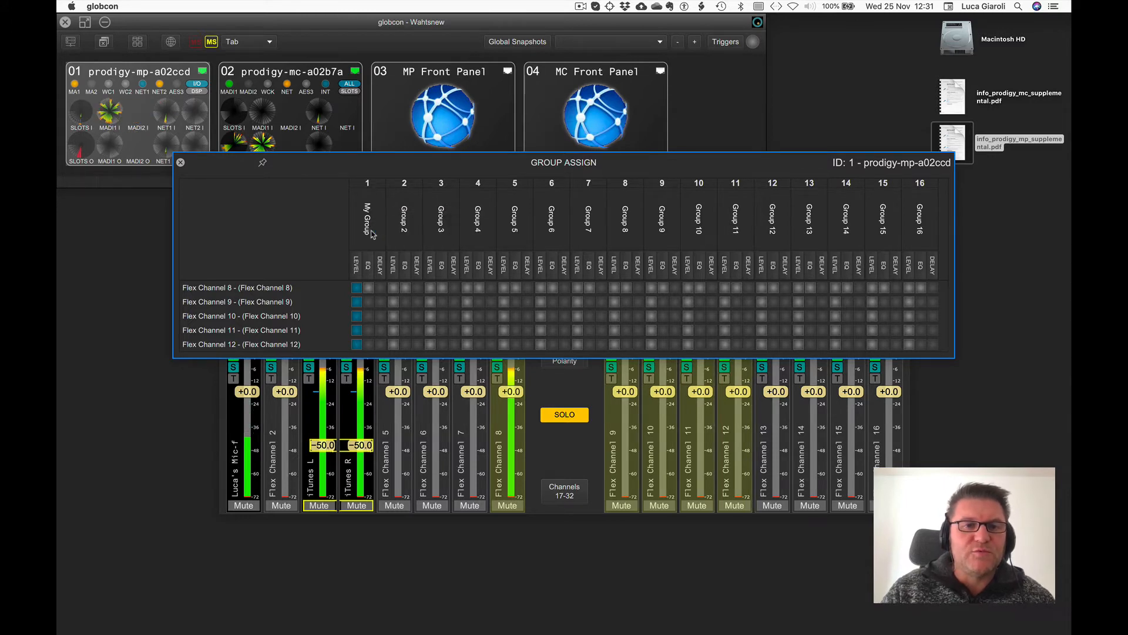
{"action": "left_click", "coordinate": [180, 163]}
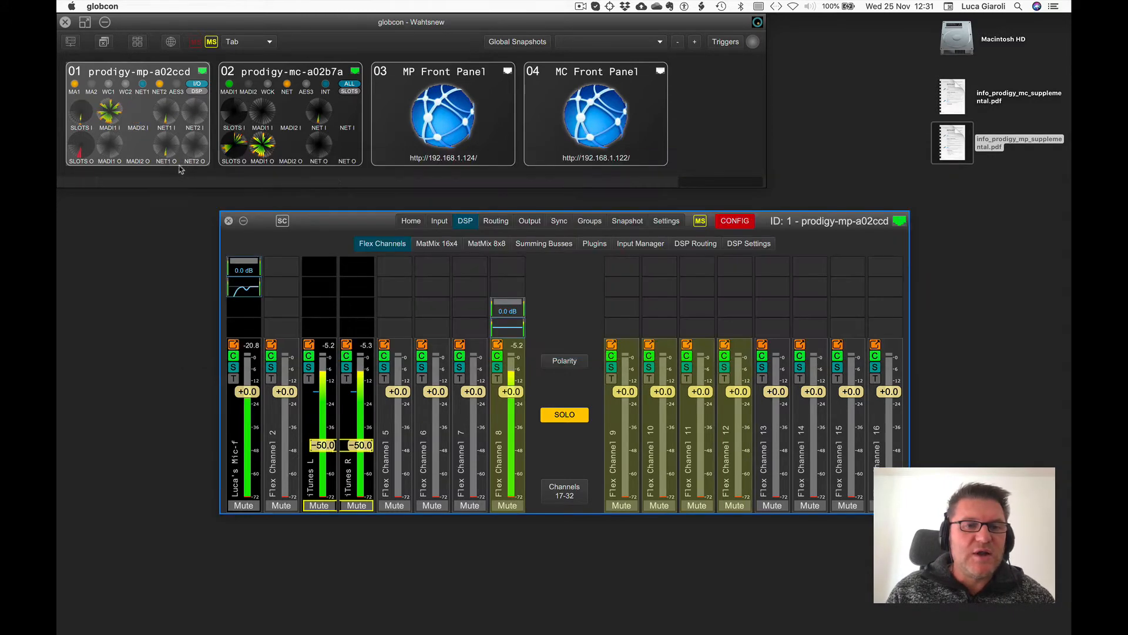
Pop out My Group's fader into its own window beside the main window and return to the Flex Channels view.
{"action": "left_click", "coordinate": [591, 222]}
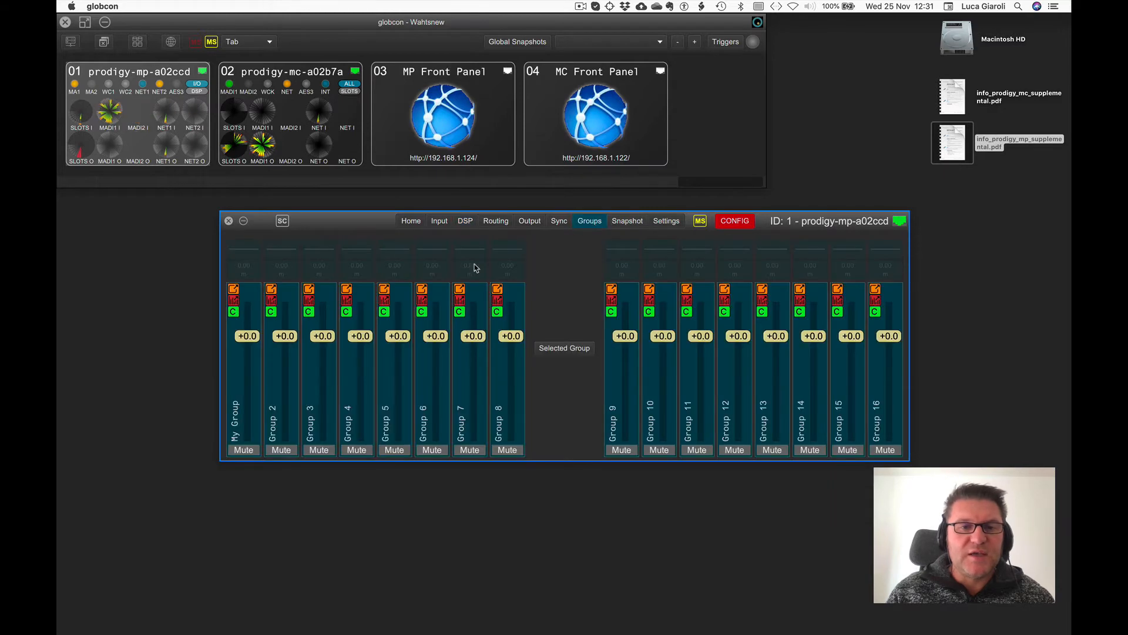
{"action": "left_click", "coordinate": [234, 289]}
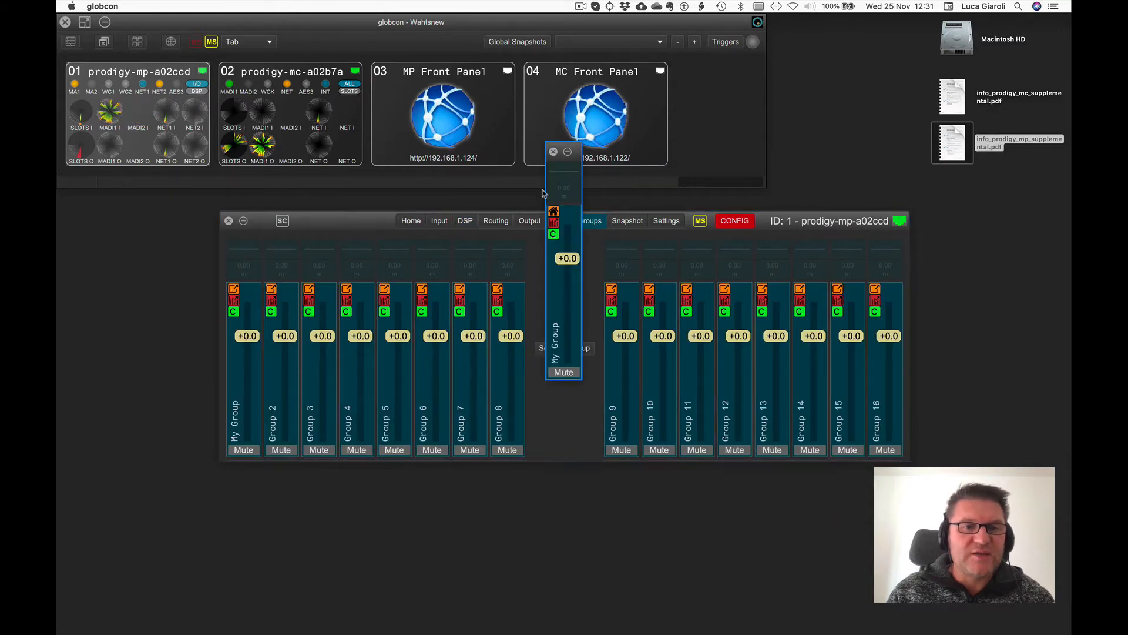
{"action": "left_click_drag", "start_coordinate": [561, 151], "coordinate": [965, 222]}
{"action": "left_click", "coordinate": [461, 228]}
{"action": "left_click", "coordinate": [462, 227]}
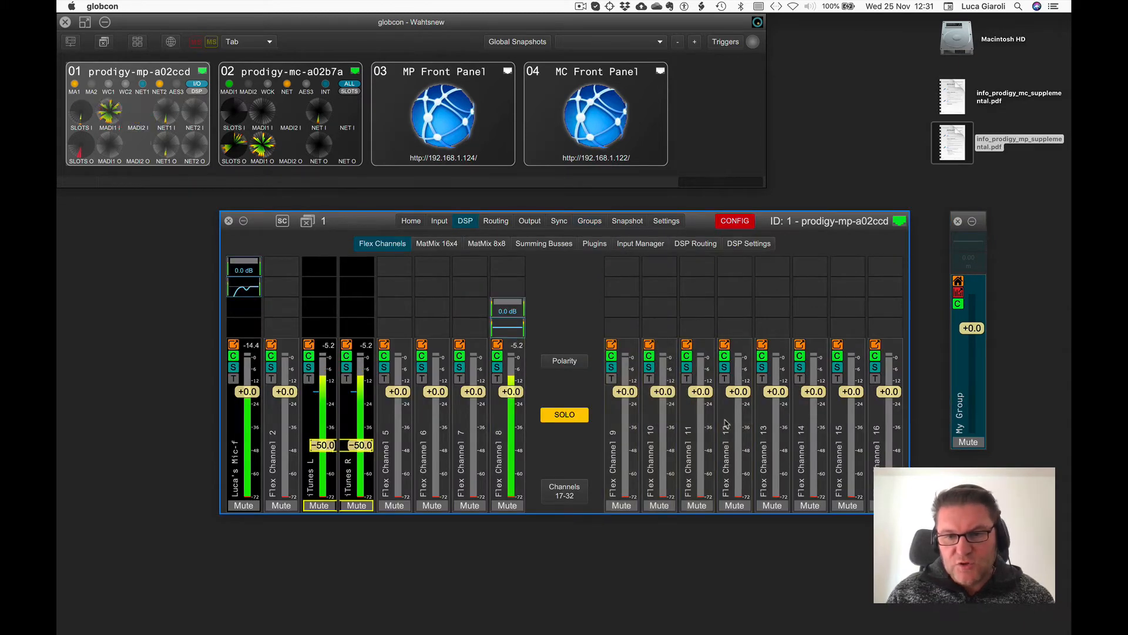
Lower My Group's fader to about -21.4 dB.
{"action": "left_click", "coordinate": [972, 327]}
{"action": "left_click_drag", "start_coordinate": [971, 327], "coordinate": [937, 323]}
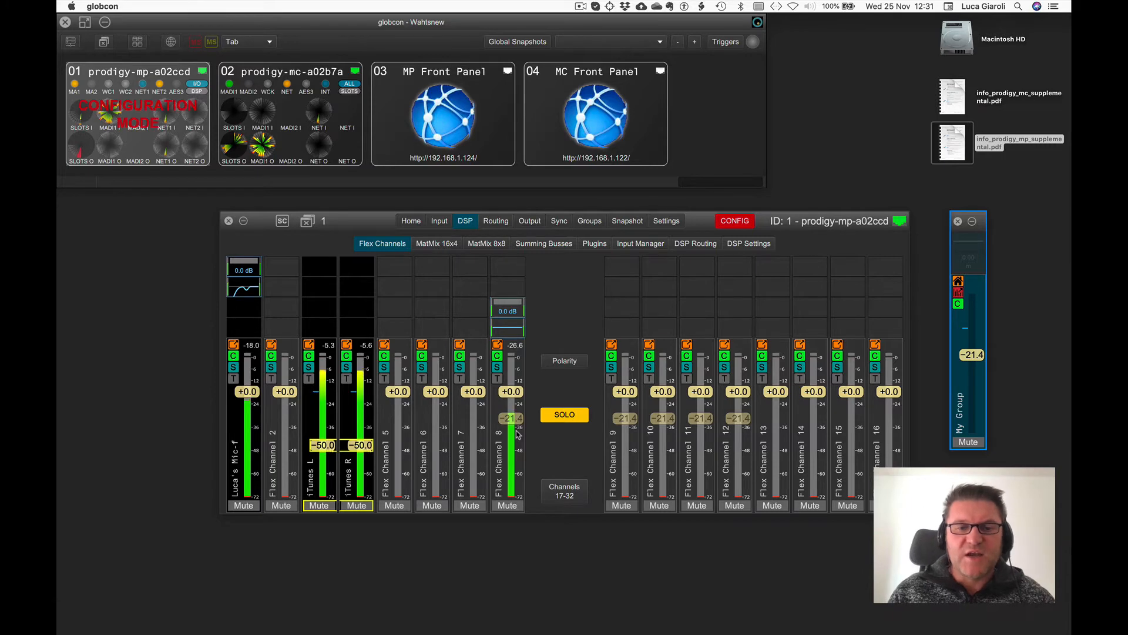
Remove Flex Channel 8 from My Group's members.
{"action": "left_click", "coordinate": [584, 227]}
{"action": "left_click", "coordinate": [584, 227]}
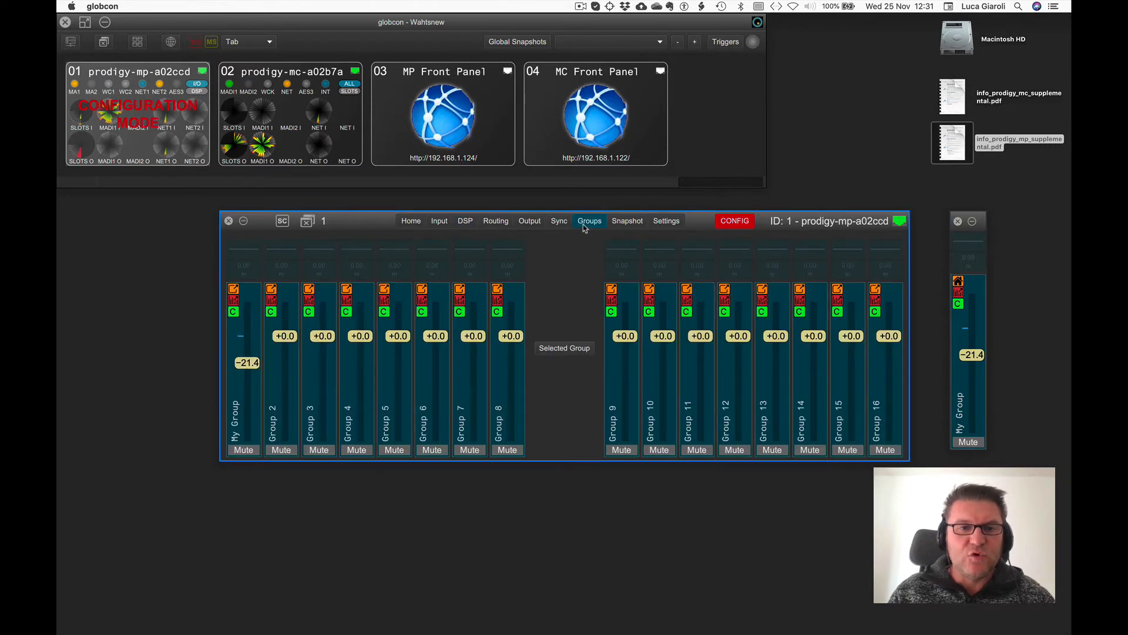
{"action": "right_click", "coordinate": [247, 351]}
{"action": "mouse_move", "coordinate": [262, 401]}
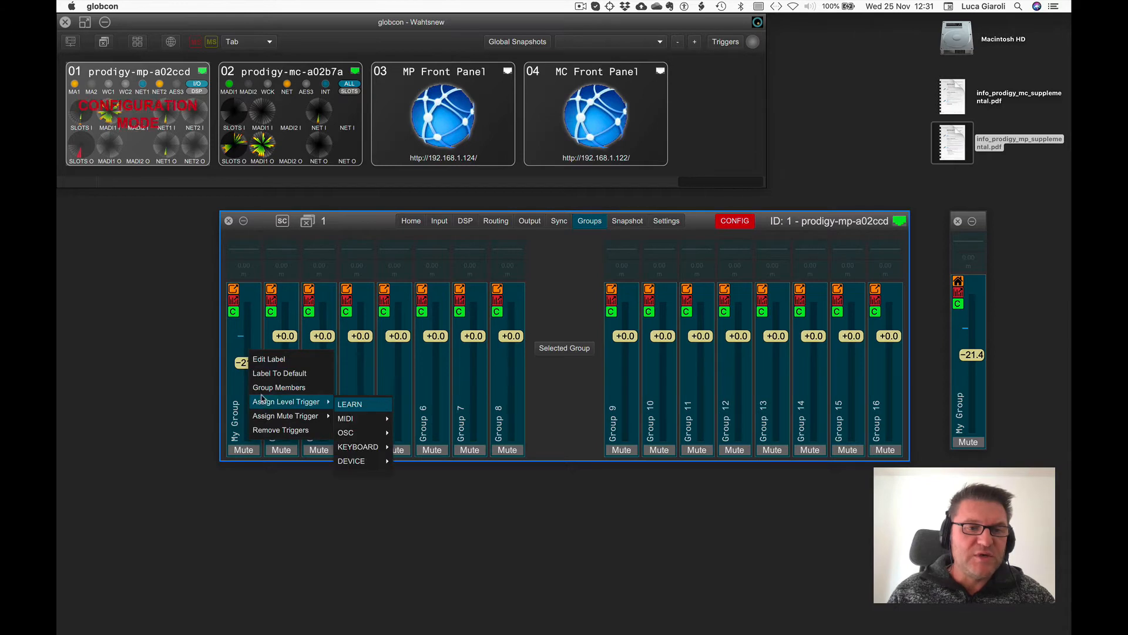
{"action": "left_click", "coordinate": [262, 388]}
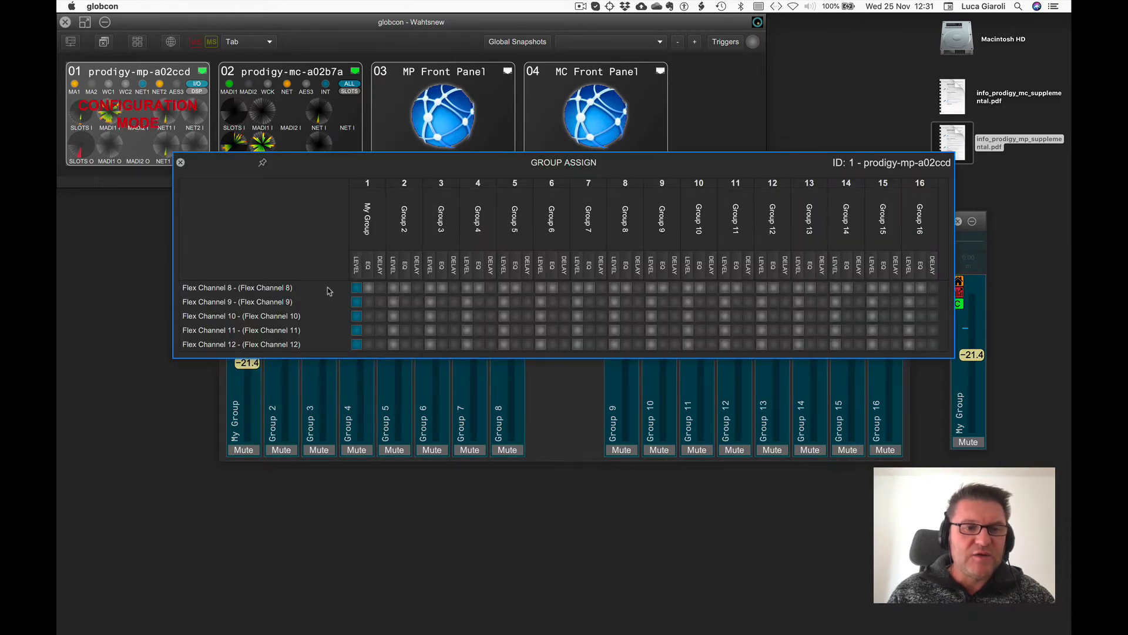
{"action": "left_click", "coordinate": [355, 289]}
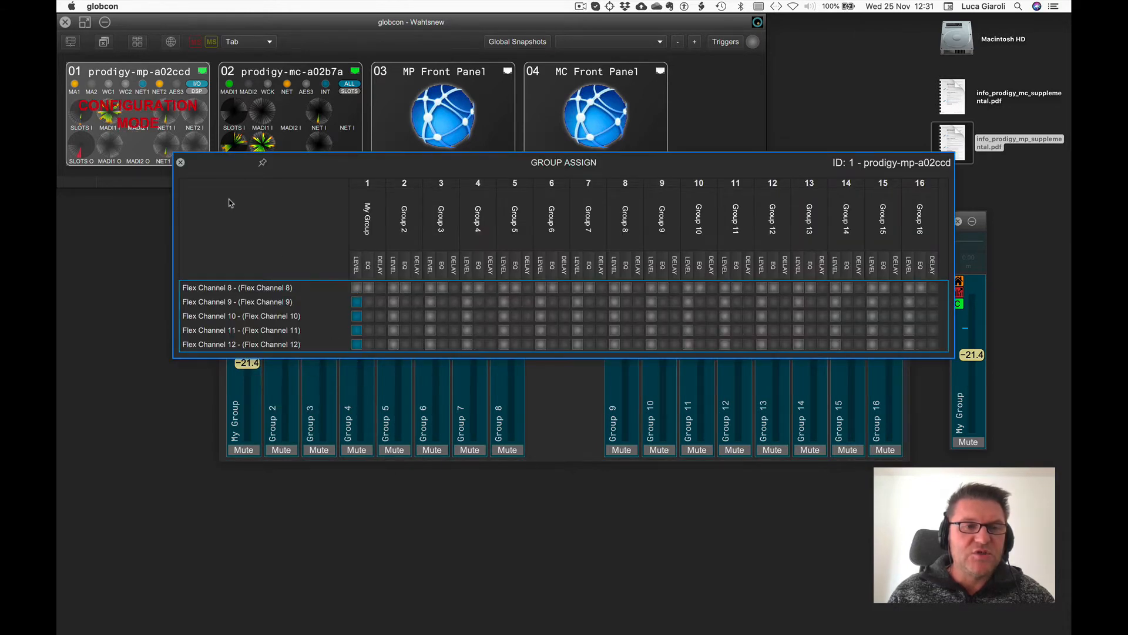
{"action": "left_click", "coordinate": [180, 163]}
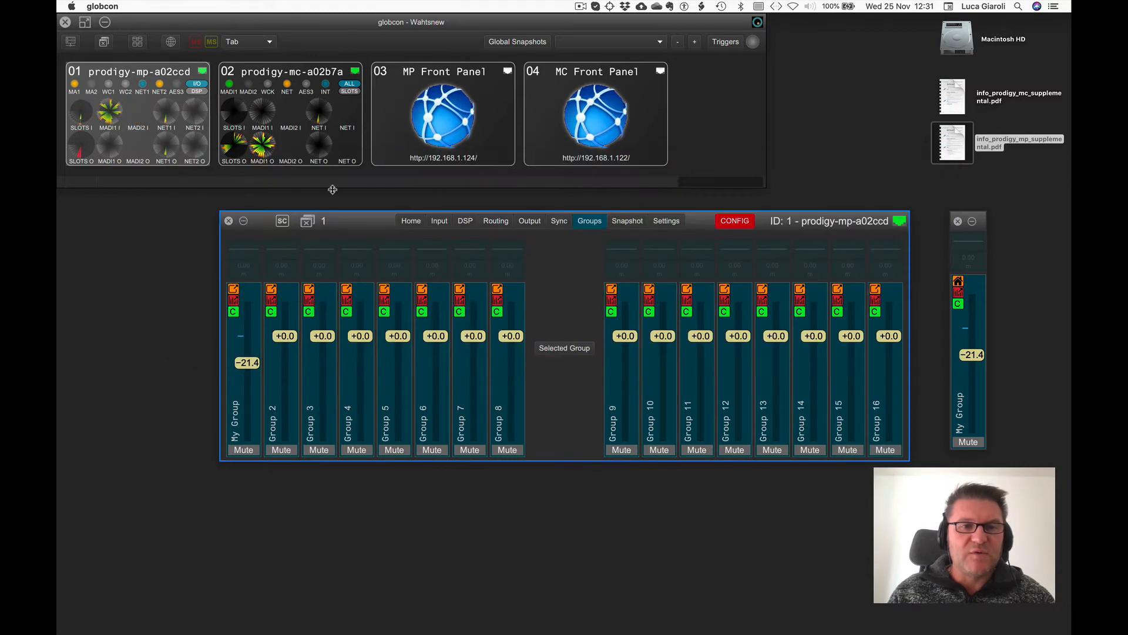
Move My Group's fader and reset it to 0 dB.
{"action": "left_click", "coordinate": [464, 221]}
{"action": "mouse_move", "coordinate": [965, 357]}
{"action": "left_mouse_down"}
{"action": "mouse_move", "coordinate": [968, 385]}
{"action": "mouse_move", "coordinate": [969, 359]}
{"action": "left_mouse_up"}
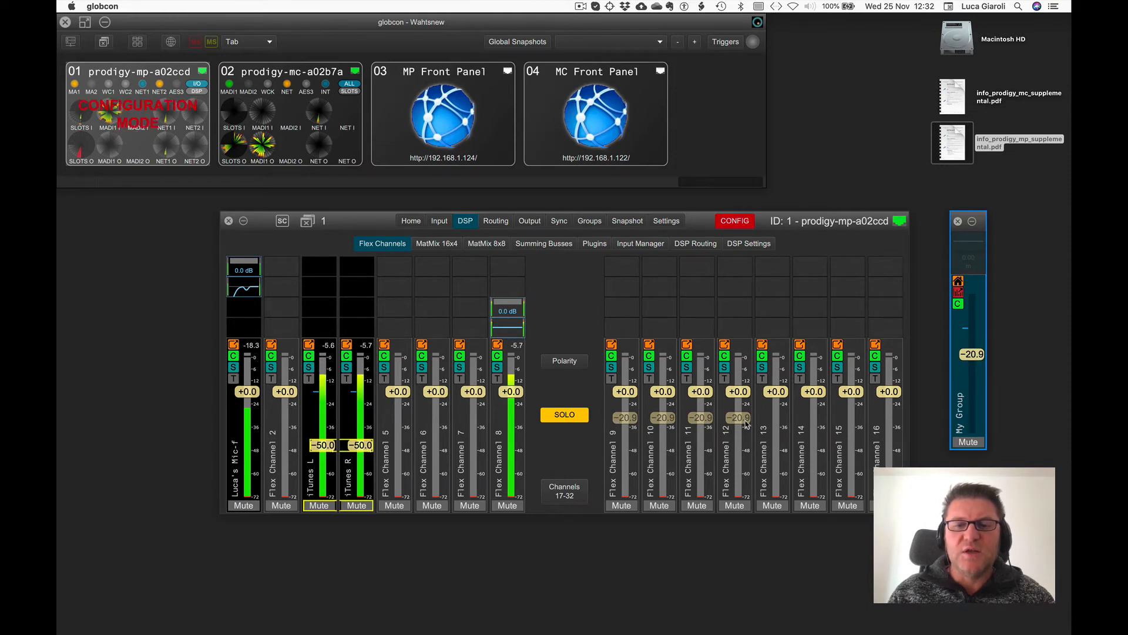
{"action": "double_click", "coordinate": [974, 355]}
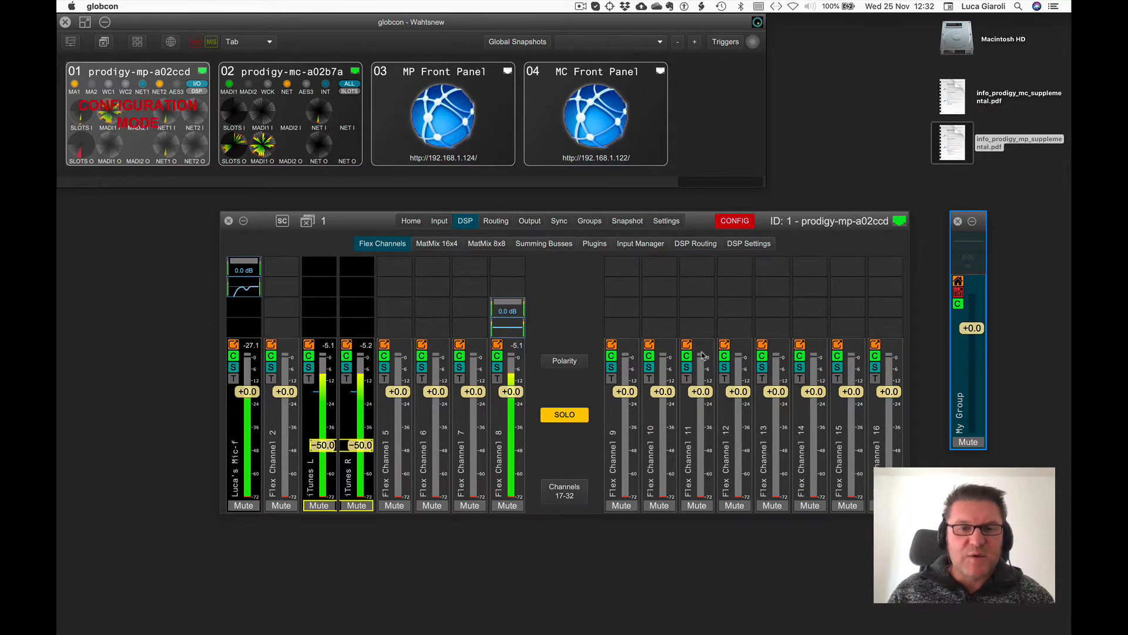
Switch back to Show Mode and create a new snapshot.
{"action": "left_click", "coordinate": [621, 222]}
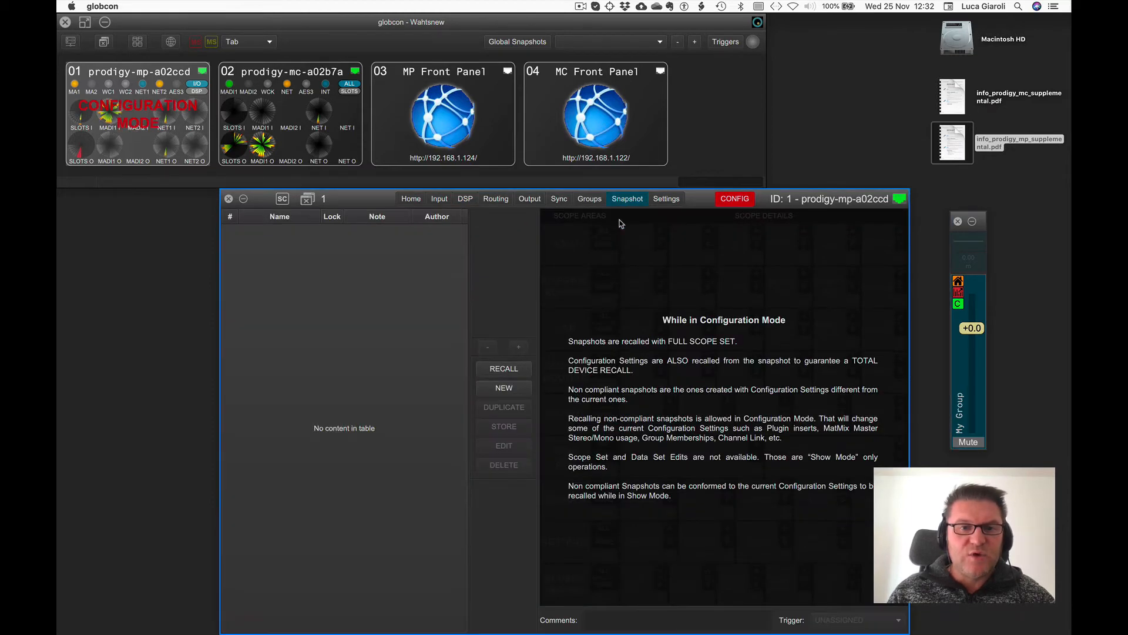
{"action": "left_click", "coordinate": [720, 201]}
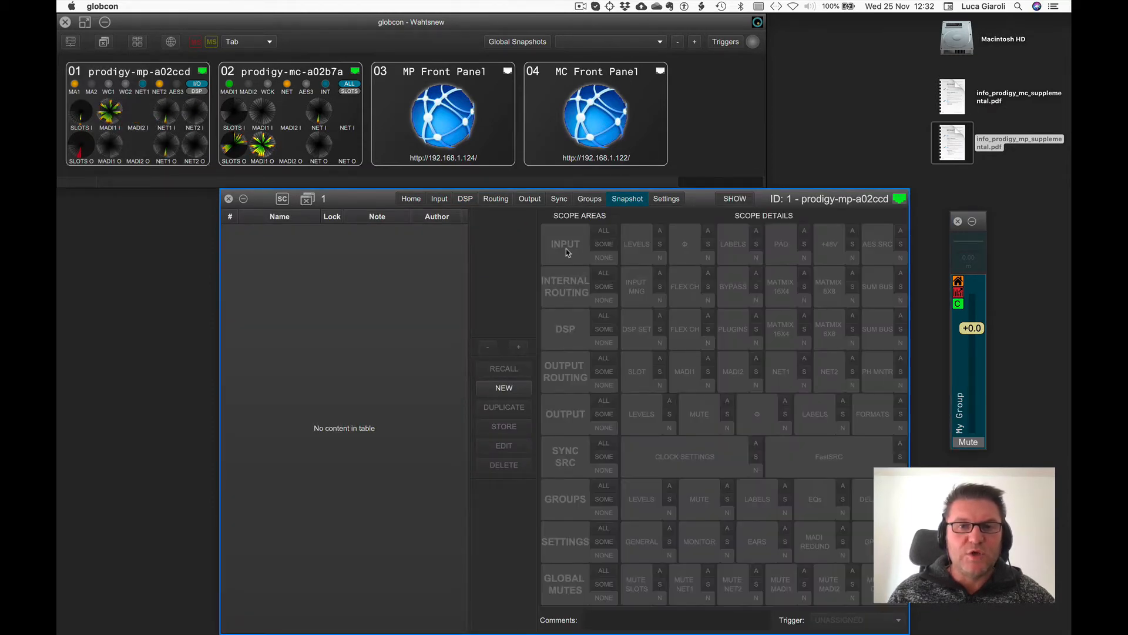
{"action": "left_click", "coordinate": [463, 200]}
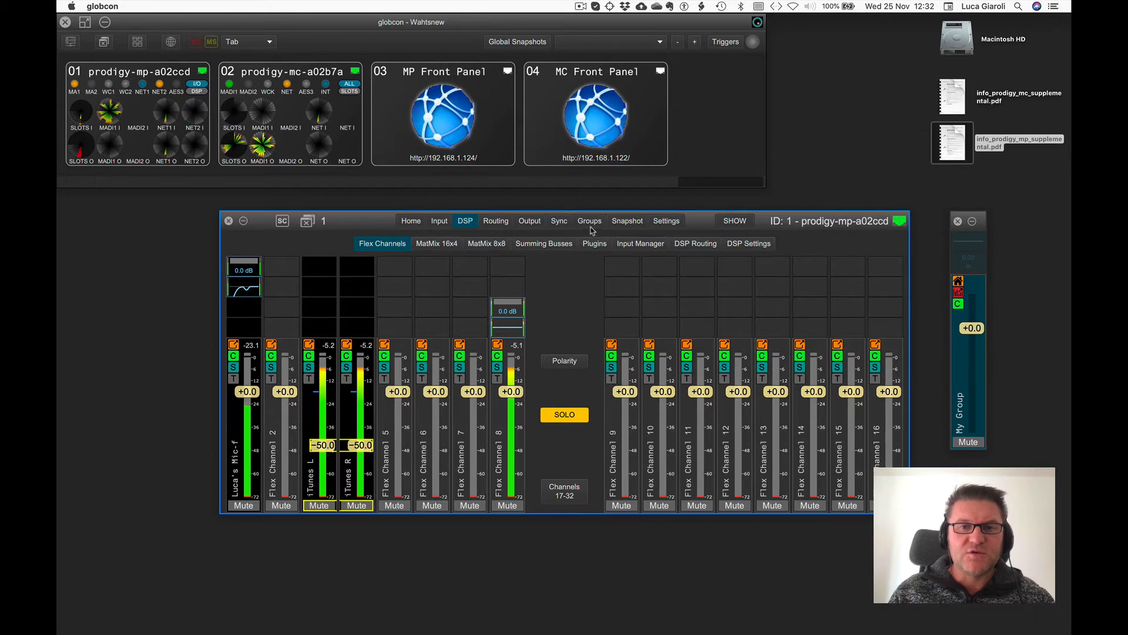
{"action": "left_click", "coordinate": [615, 220]}
{"action": "left_click", "coordinate": [506, 390]}
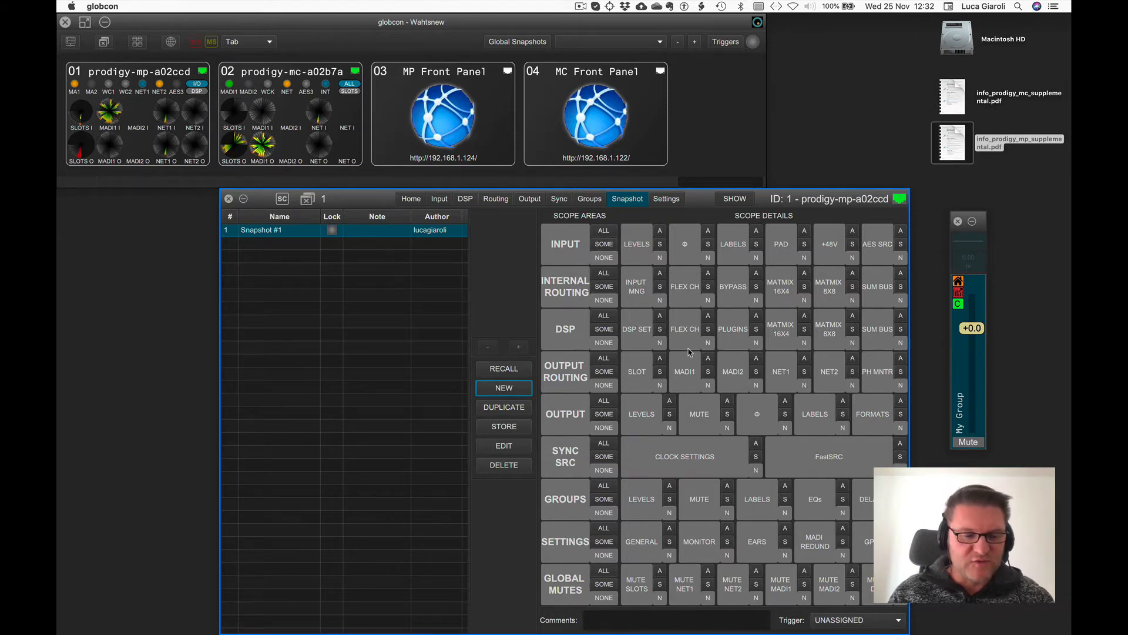
Set the snapshot scope to ALL, with DSP, Output and Groups set to NONE and Input labels excluded.
{"action": "left_click", "coordinate": [603, 232]}
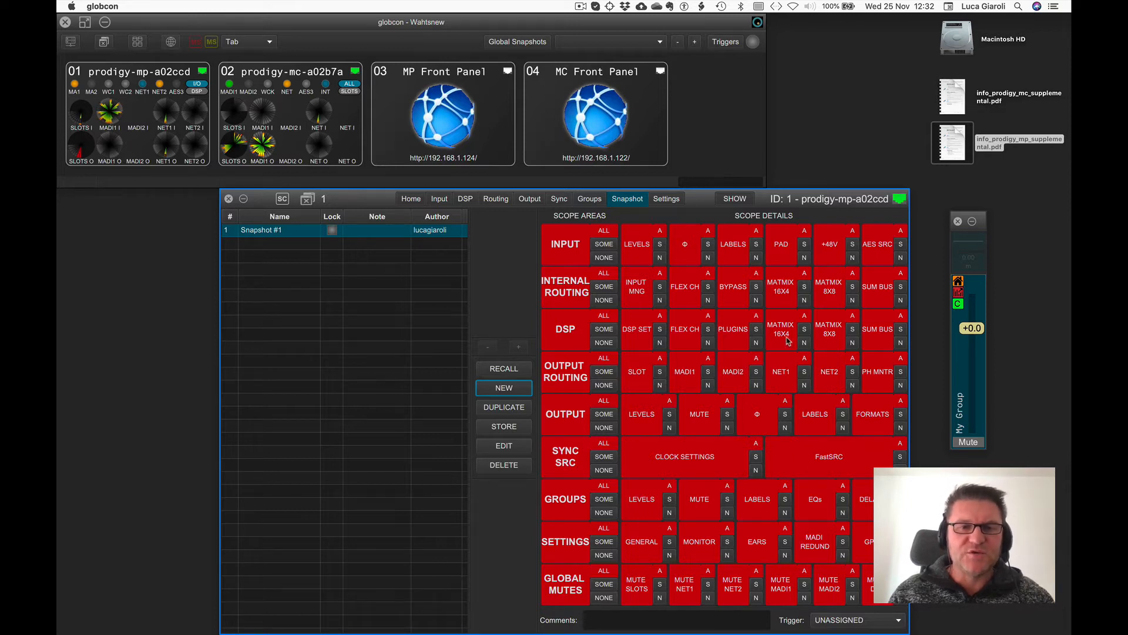
{"action": "left_click", "coordinate": [604, 343]}
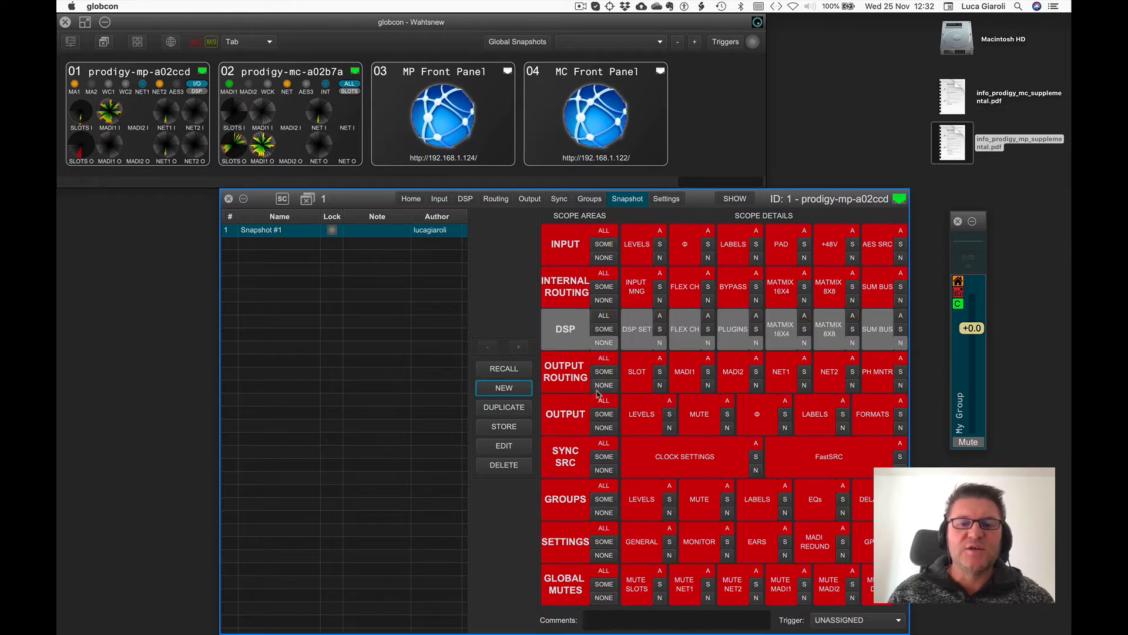
{"action": "left_click", "coordinate": [603, 428]}
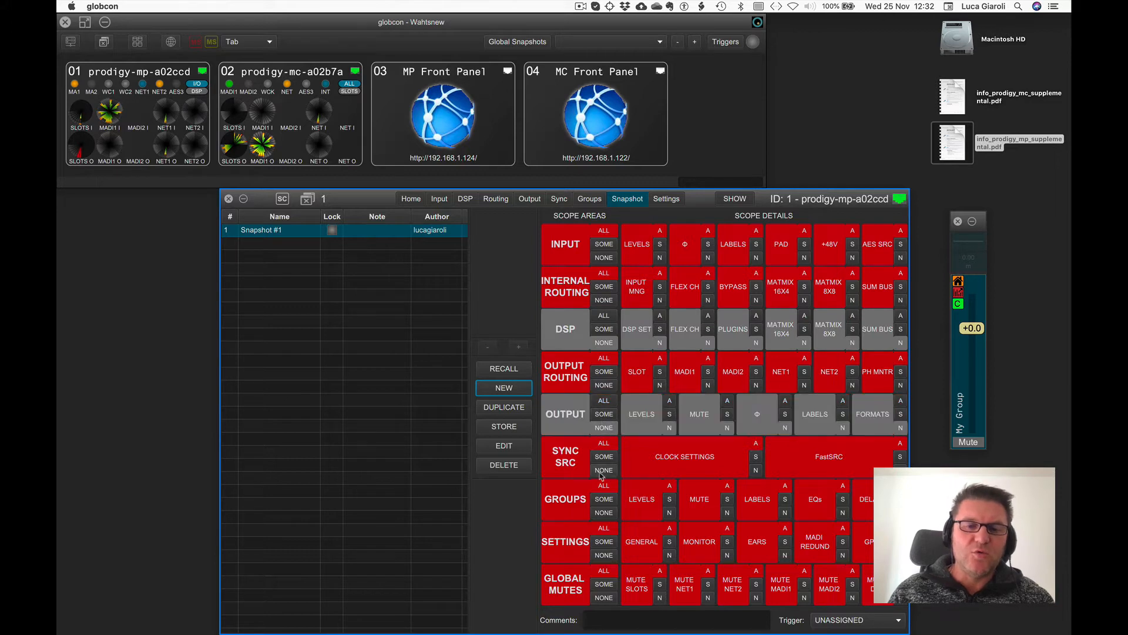
{"action": "left_click", "coordinate": [600, 513]}
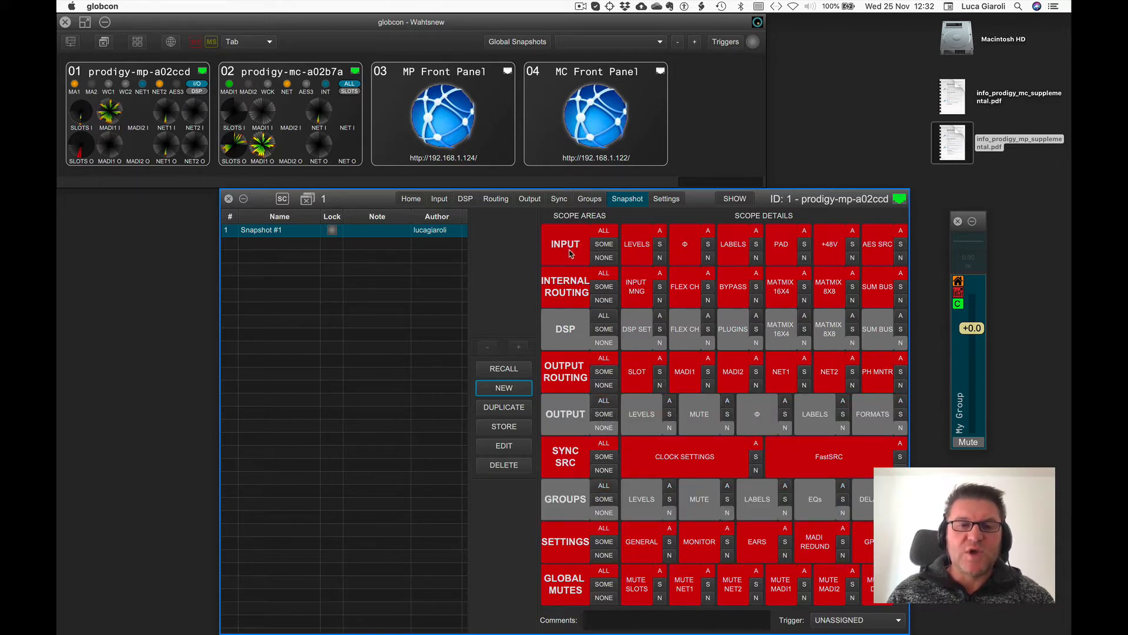
{"action": "left_click", "coordinate": [756, 259]}
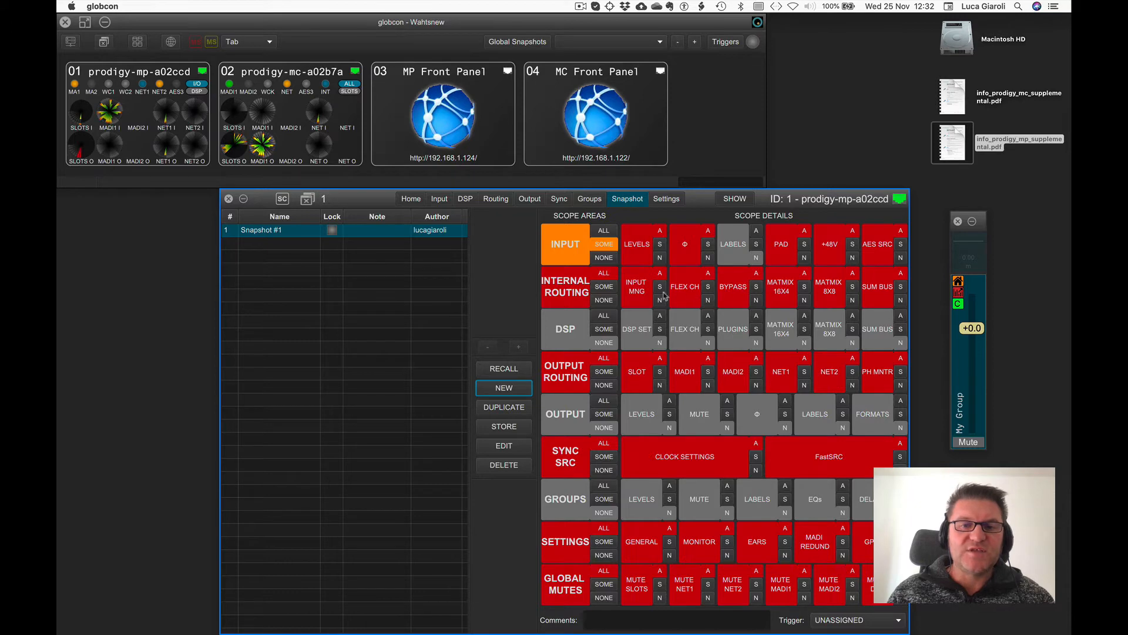
Deselect two flex channel columns in the Internal Routing Flex Ch scope detail.
{"action": "left_click", "coordinate": [695, 286]}
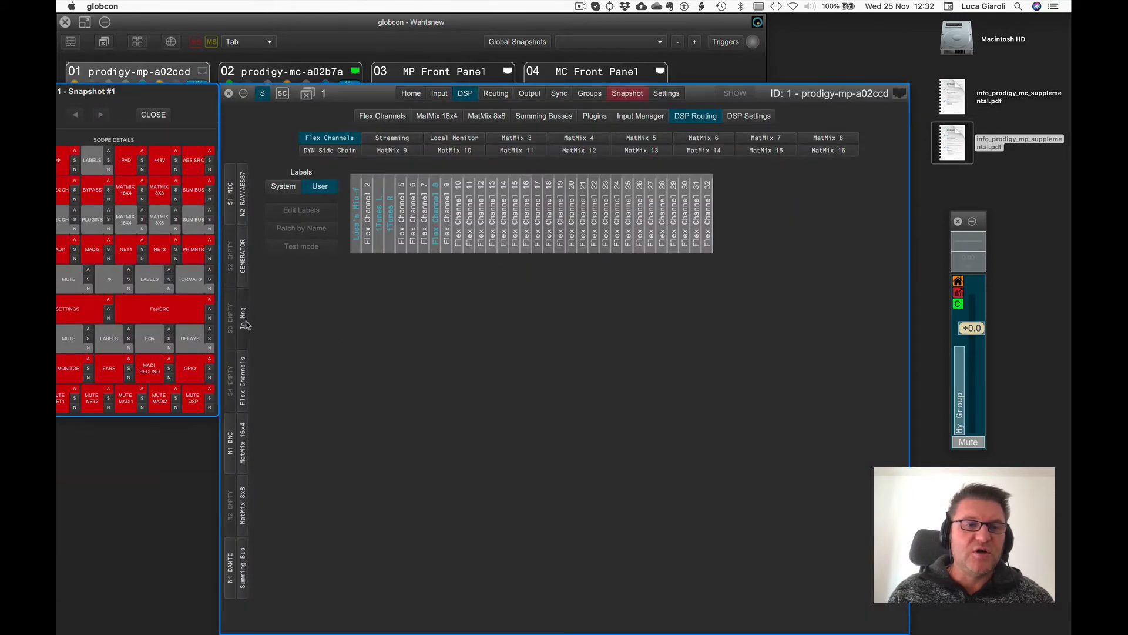
{"action": "left_click", "coordinate": [246, 320]}
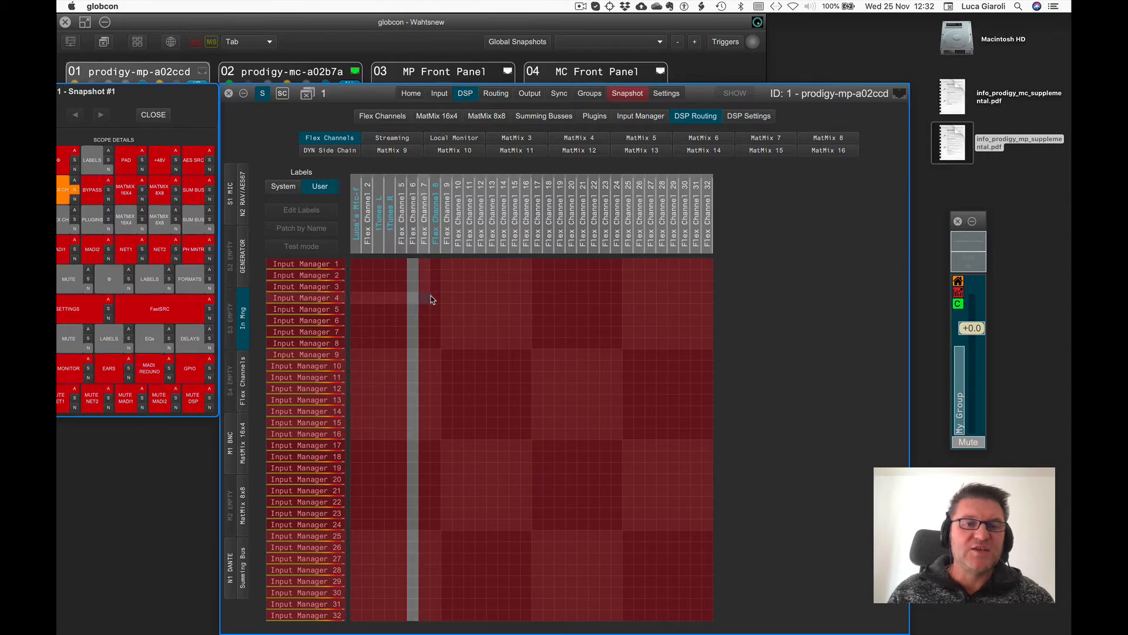
{"action": "left_click", "coordinate": [446, 301]}
{"action": "left_click", "coordinate": [479, 303]}
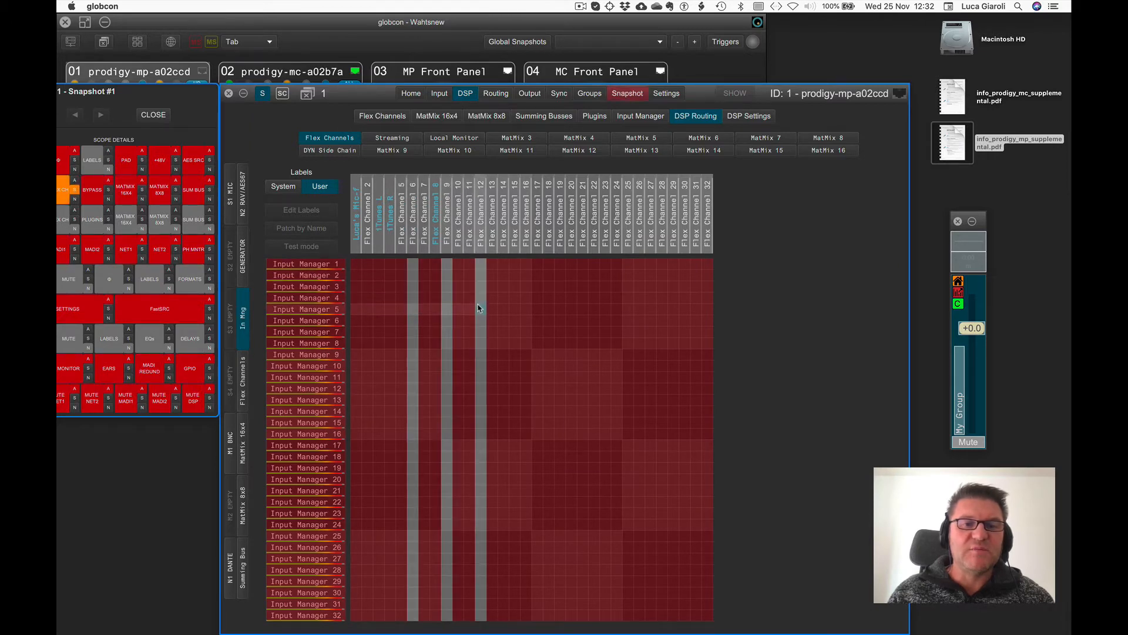
{"action": "left_click", "coordinate": [622, 93]}
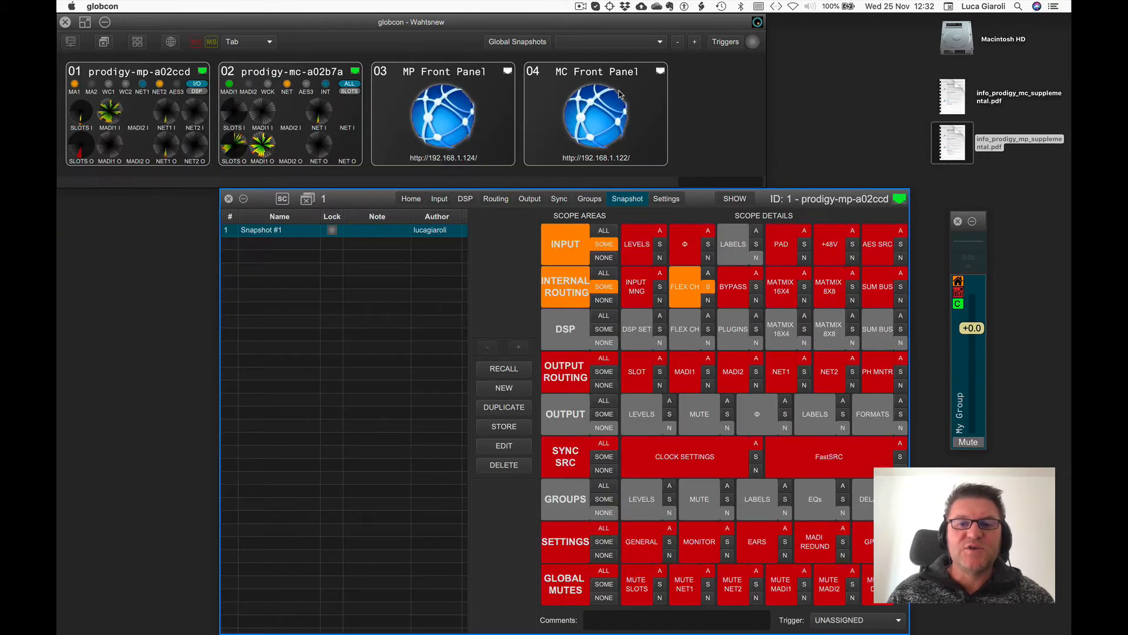
Set every snapshot scope area back to ALL.
{"action": "left_click", "coordinate": [604, 232]}
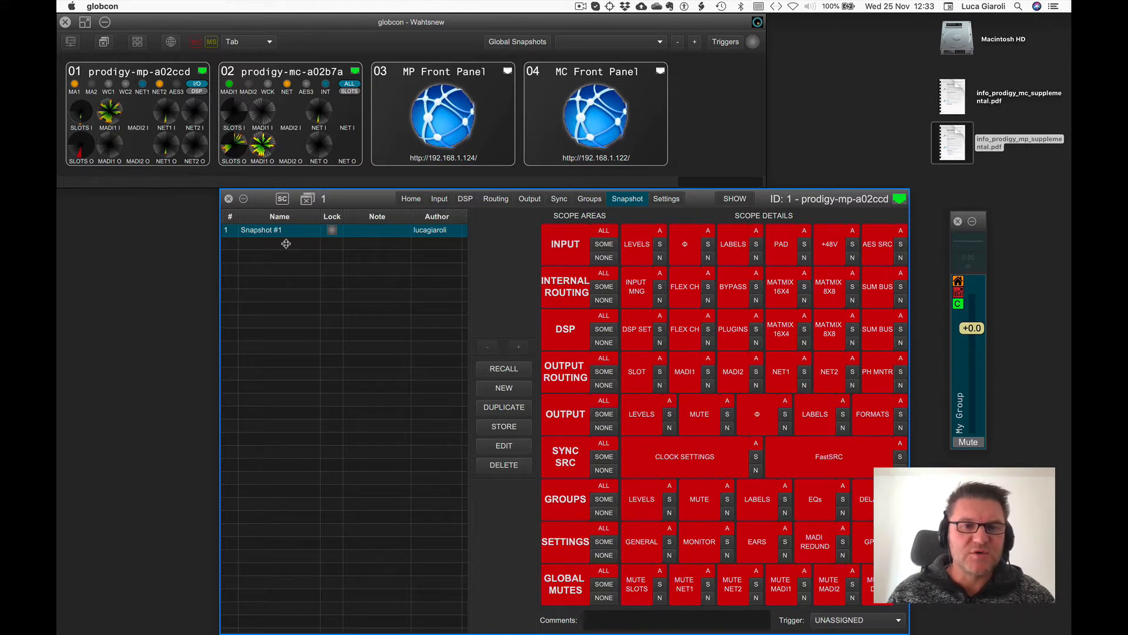
Lower Flex Channel 9's fader to about -22 dB in the Flex Channels view.
{"action": "left_click", "coordinate": [464, 199]}
{"action": "left_click", "coordinate": [382, 117]}
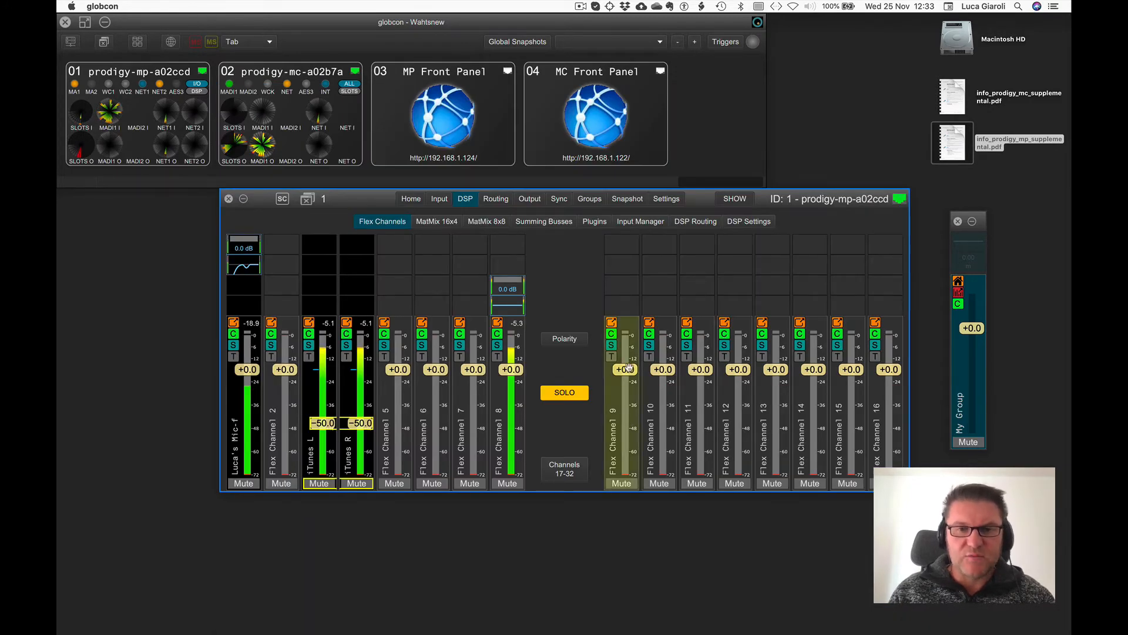
{"action": "left_click_drag", "start_coordinate": [628, 369], "coordinate": [663, 400]}
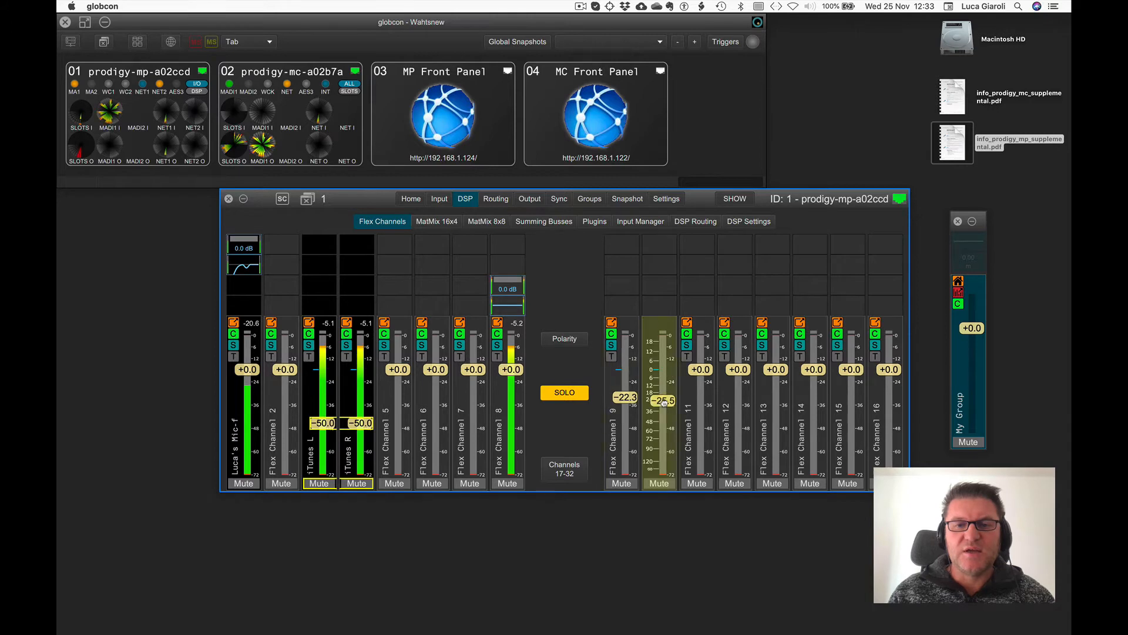
Add an EQ filter to Flex Channel 8 at 2530 Hz with +9.3 dB gain.
{"action": "left_click", "coordinate": [514, 305]}
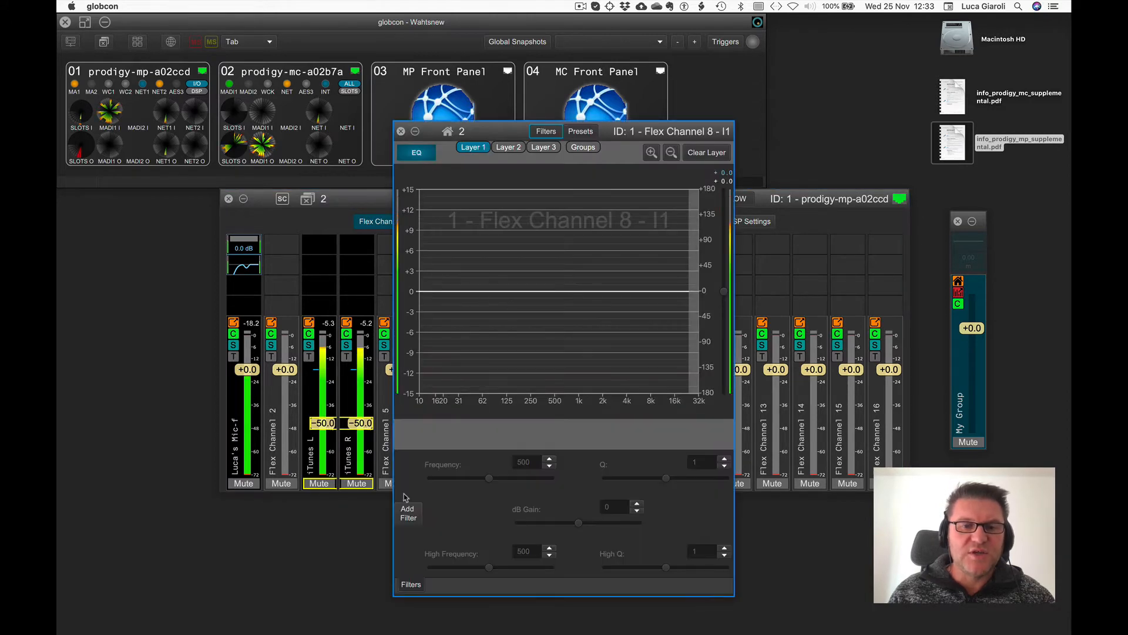
{"action": "left_click", "coordinate": [408, 513]}
{"action": "left_click_drag", "start_coordinate": [513, 478], "coordinate": [611, 230]}
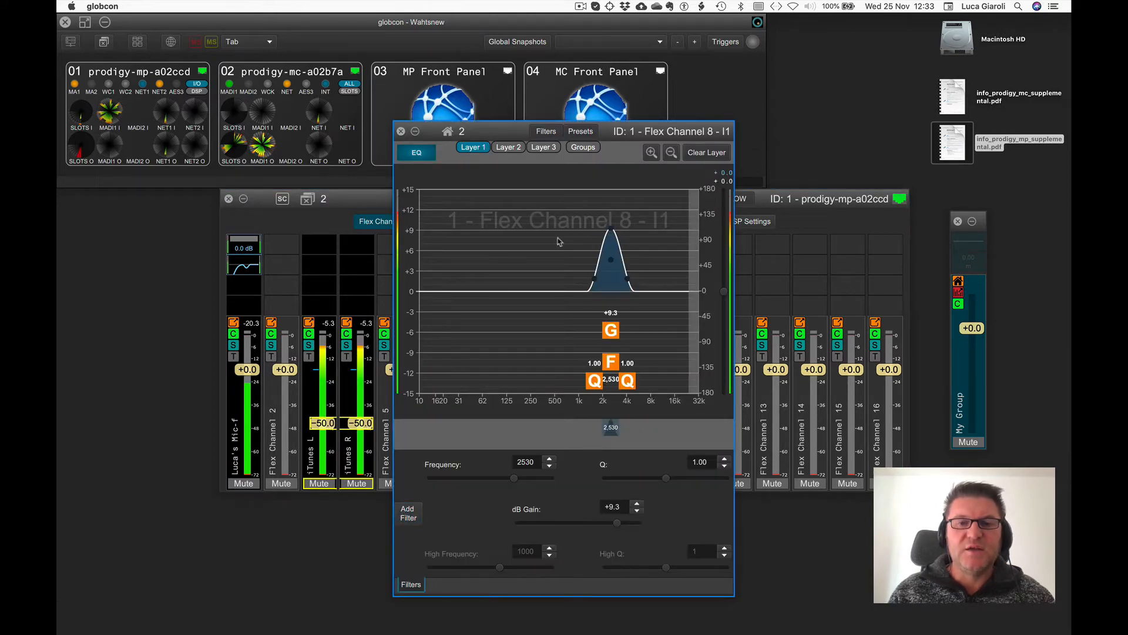
Close the EQ editor and adjust Flex Channel 8's compressor: lower the threshold, ratio about 2.99, release about 1698 ms.
{"action": "left_click", "coordinate": [402, 131]}
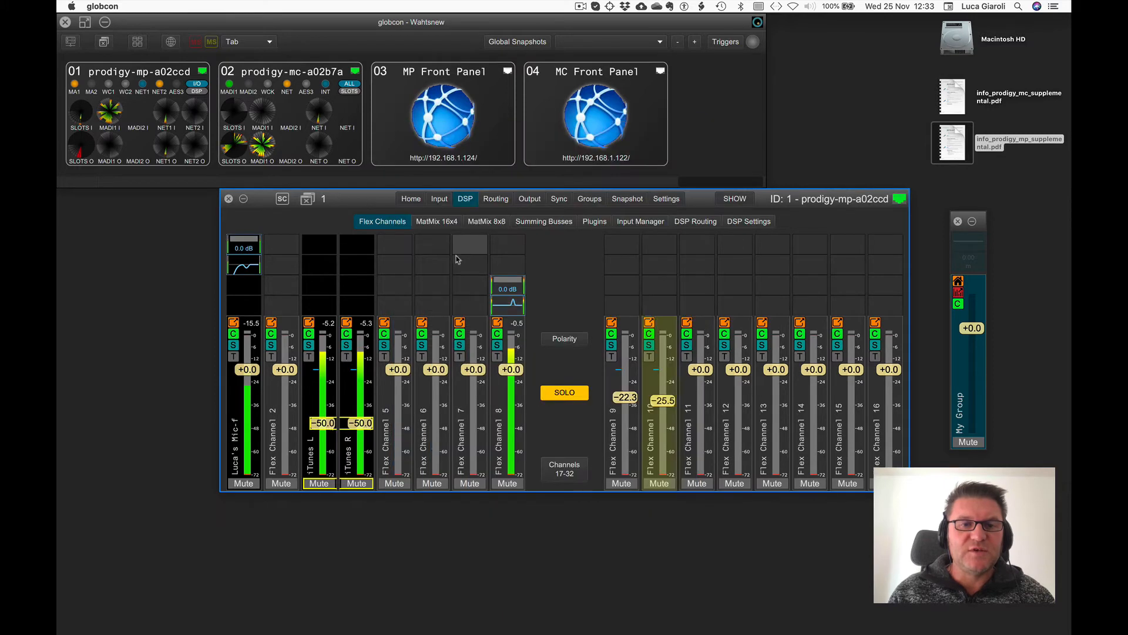
{"action": "left_click", "coordinate": [513, 289]}
{"action": "left_click_drag", "start_coordinate": [435, 217], "coordinate": [435, 265]}
{"action": "left_click_drag", "start_coordinate": [588, 235], "coordinate": [605, 271]}
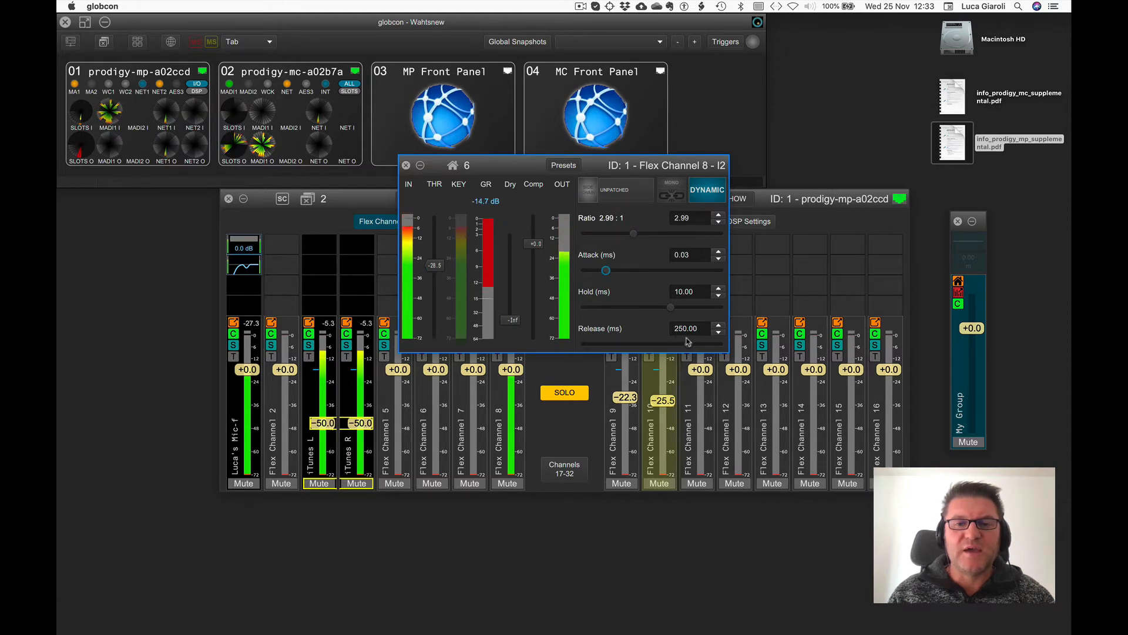
{"action": "left_click_drag", "start_coordinate": [688, 344], "coordinate": [706, 345]}
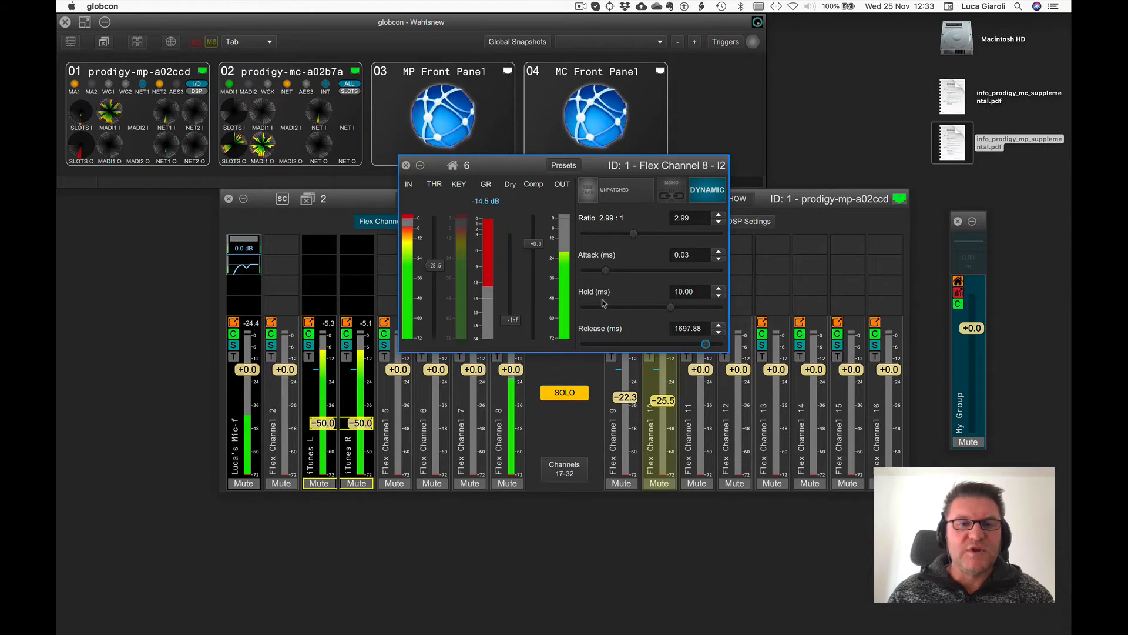
{"action": "left_click", "coordinate": [406, 165]}
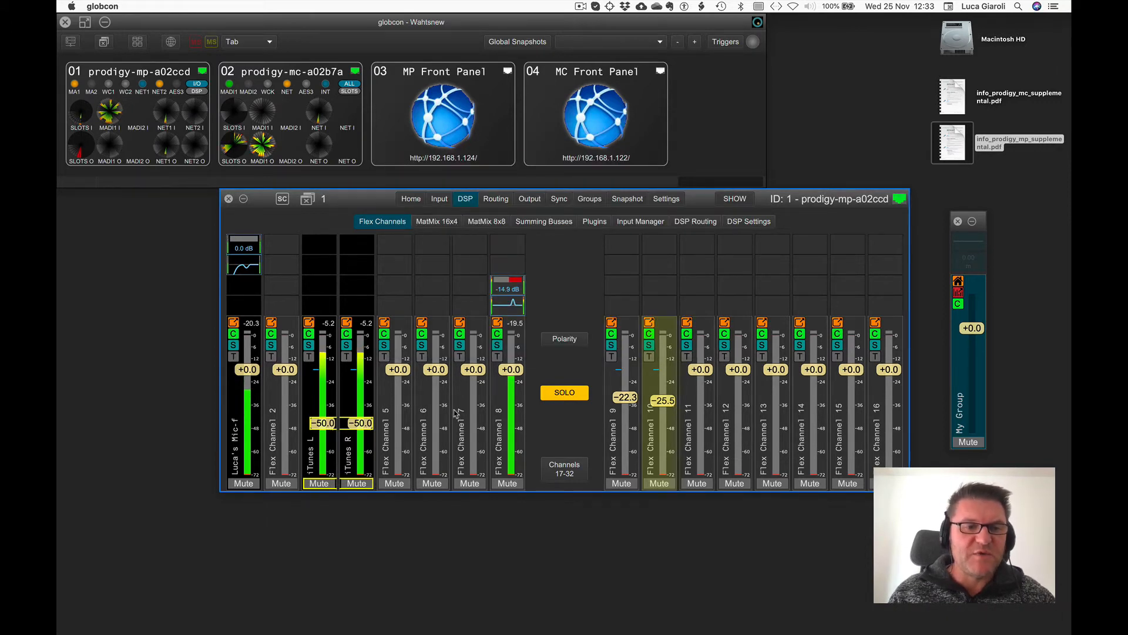
Lower Flex Channel 2's fader to about -14.4 dB and mute it.
{"action": "left_click_drag", "start_coordinate": [285, 370], "coordinate": [285, 388]}
{"action": "left_click", "coordinate": [281, 483]}
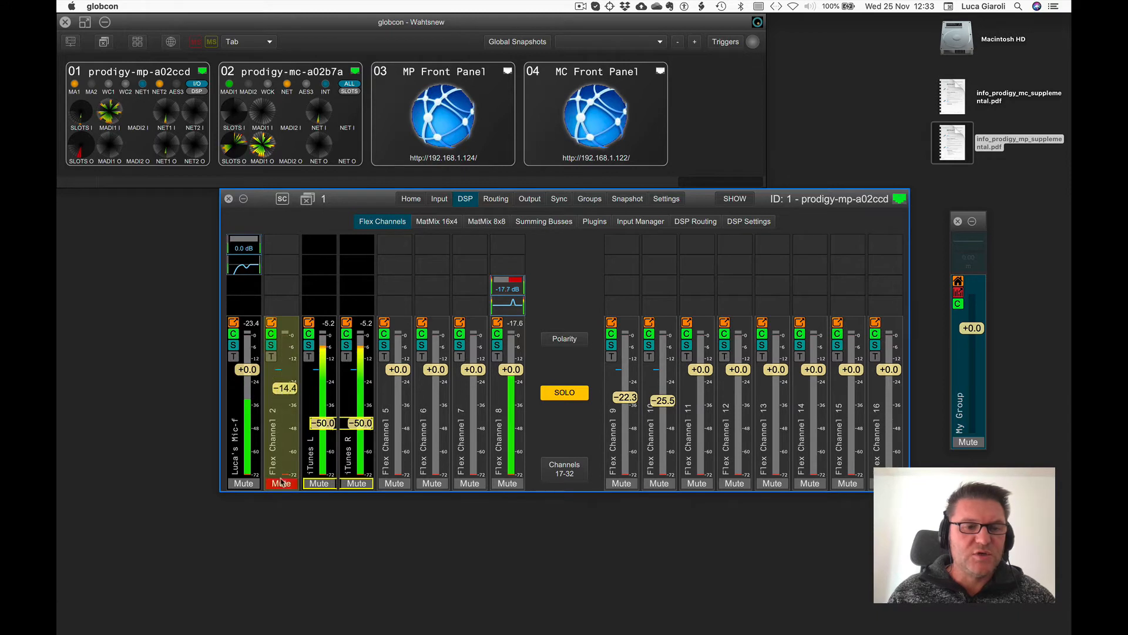
Mute Flex Channel 9 and Flex Channel 13.
{"action": "left_click", "coordinate": [611, 486]}
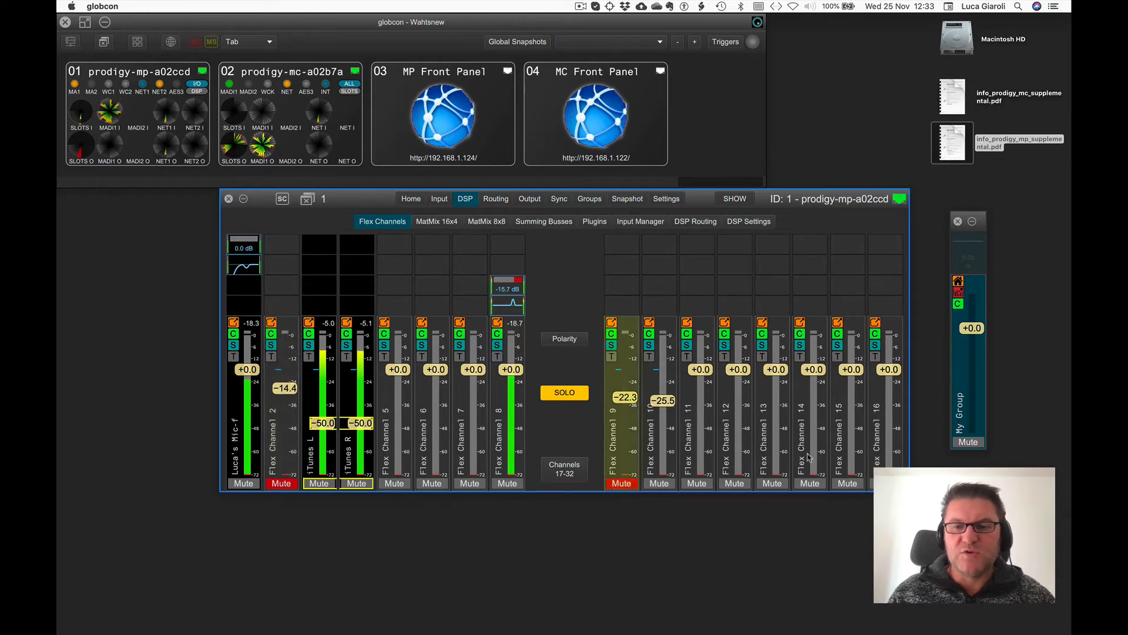
{"action": "right_click", "coordinate": [803, 480]}
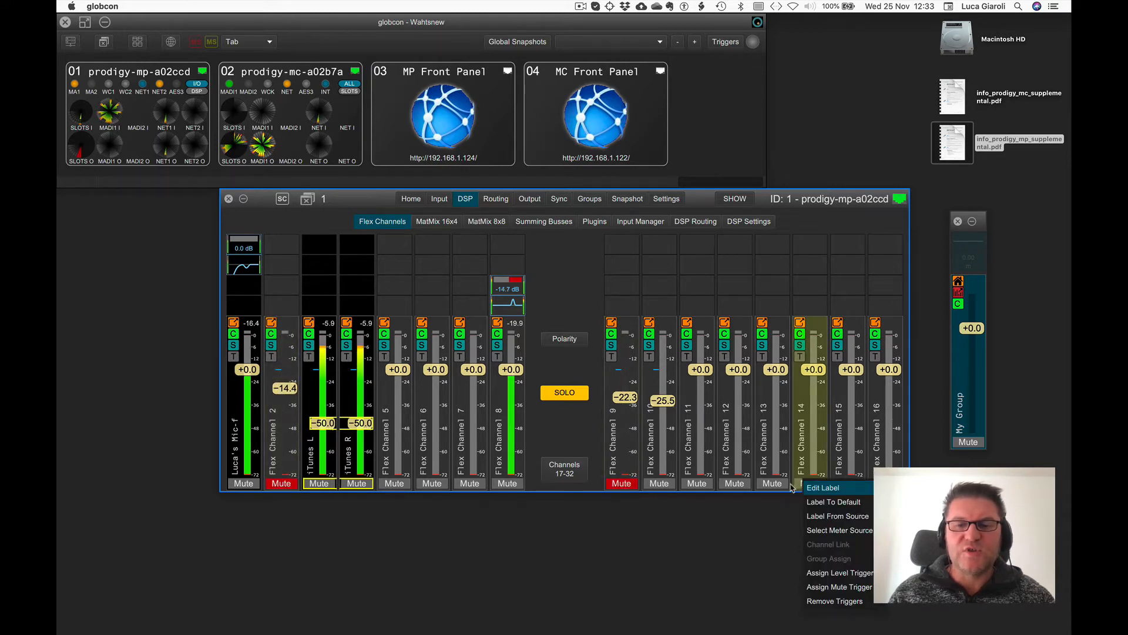
{"action": "left_click", "coordinate": [765, 485]}
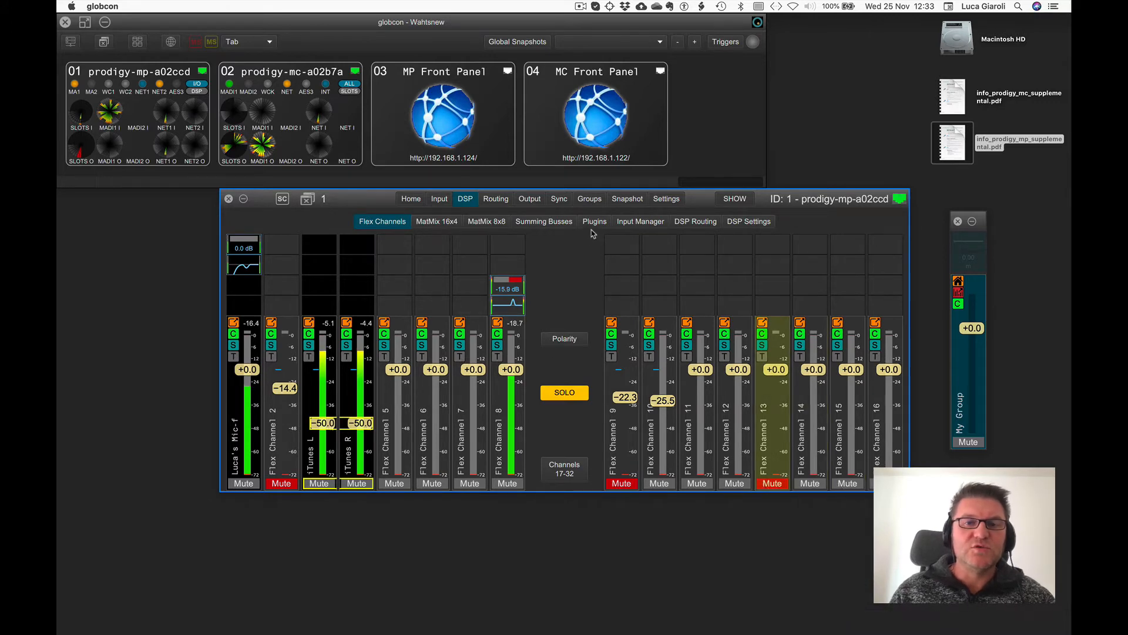
Create a new snapshot from the current mix and select between Snapshot #1 and Snapshot #2.
{"action": "left_click", "coordinate": [626, 199]}
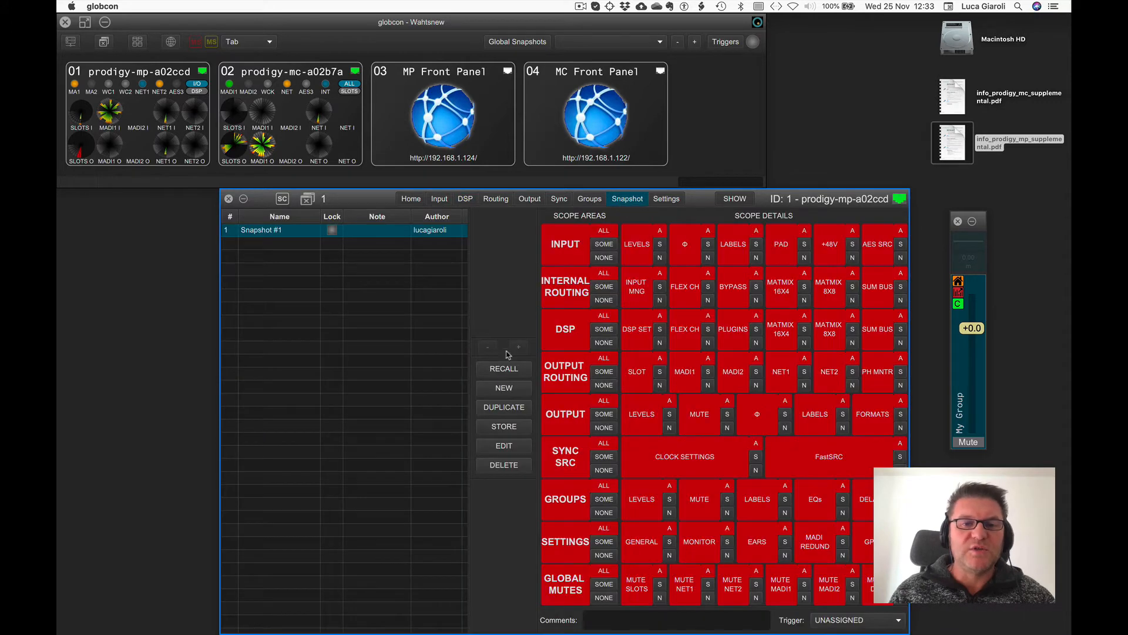
{"action": "left_click", "coordinate": [504, 389]}
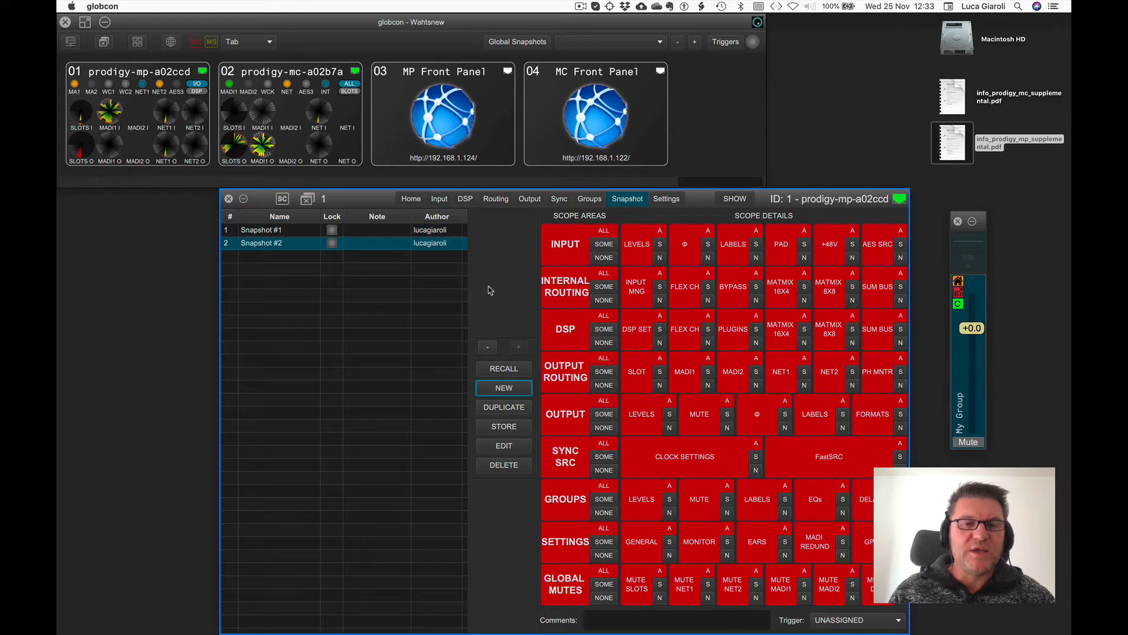
{"action": "left_click", "coordinate": [286, 230]}
{"action": "left_click", "coordinate": [287, 243]}
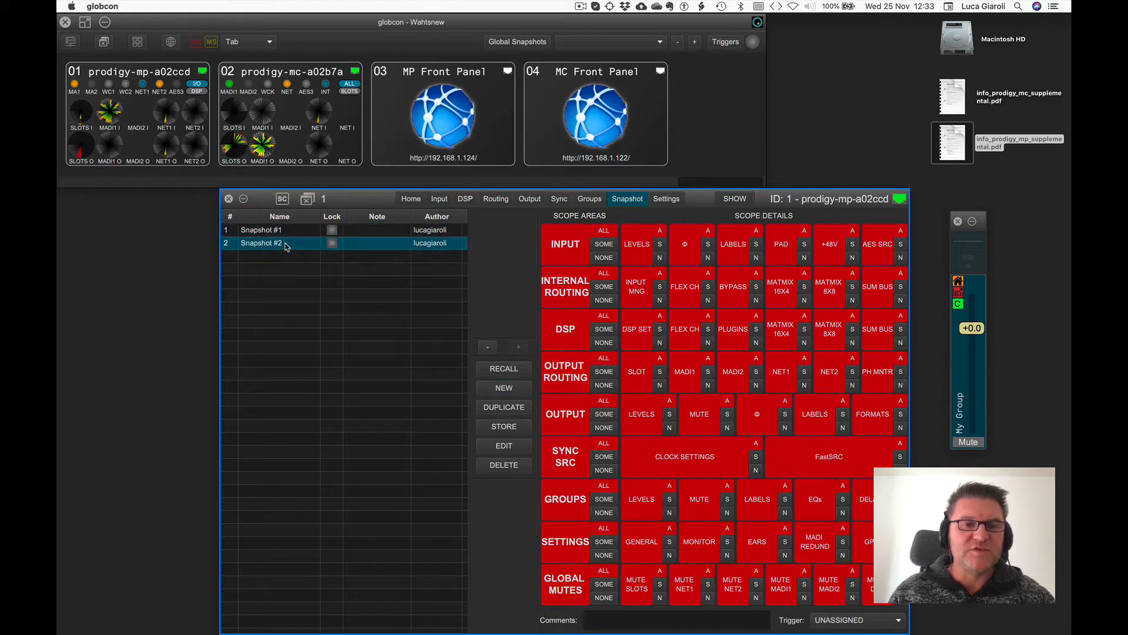
{"action": "left_click", "coordinate": [287, 232]}
{"action": "left_click", "coordinate": [287, 245]}
{"action": "left_click", "coordinate": [288, 233]}
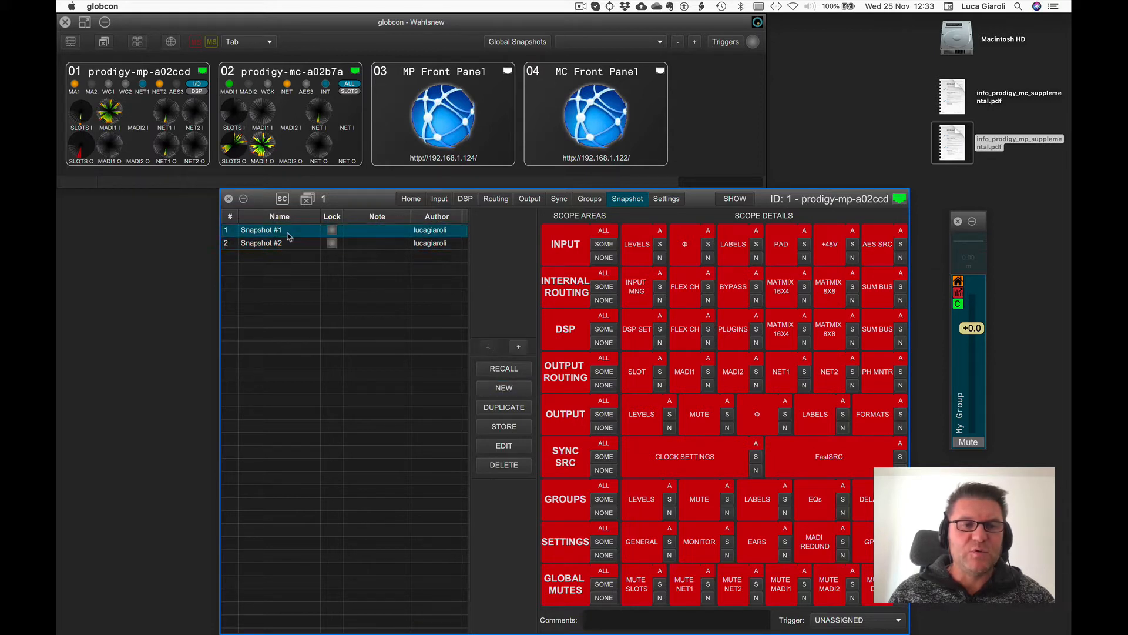
{"action": "left_click", "coordinate": [296, 243]}
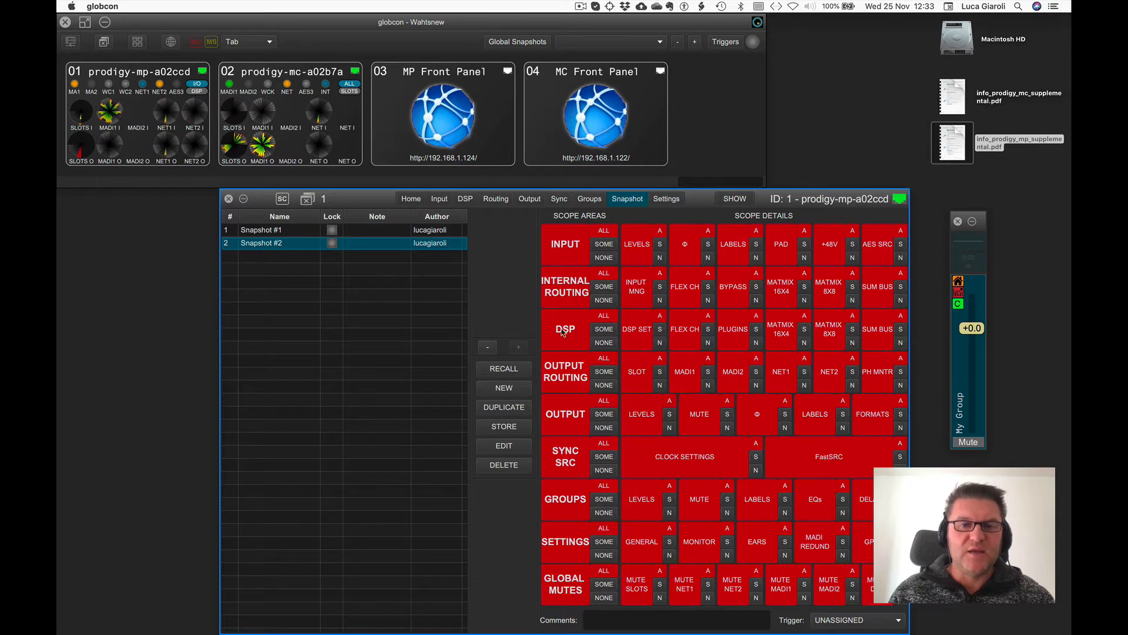
Recall Snapshot #1 and Snapshot #2 with the previous and next snapshot controls, checking the flex channel mixer each time.
{"action": "left_click", "coordinate": [494, 349]}
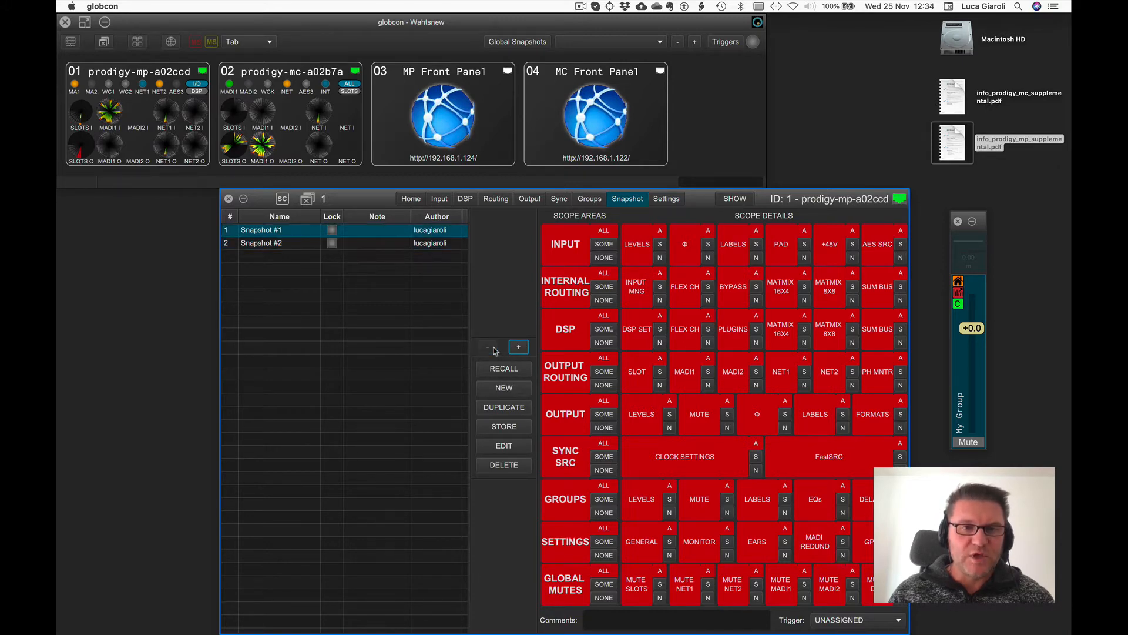
{"action": "left_click", "coordinate": [465, 200]}
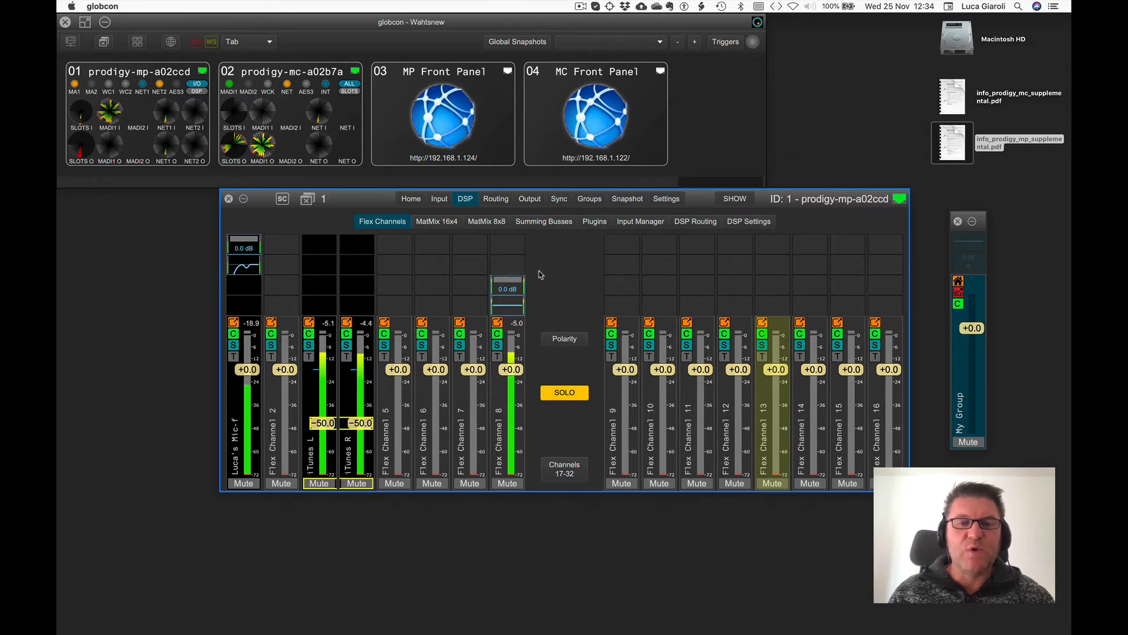
{"action": "left_click", "coordinate": [628, 200]}
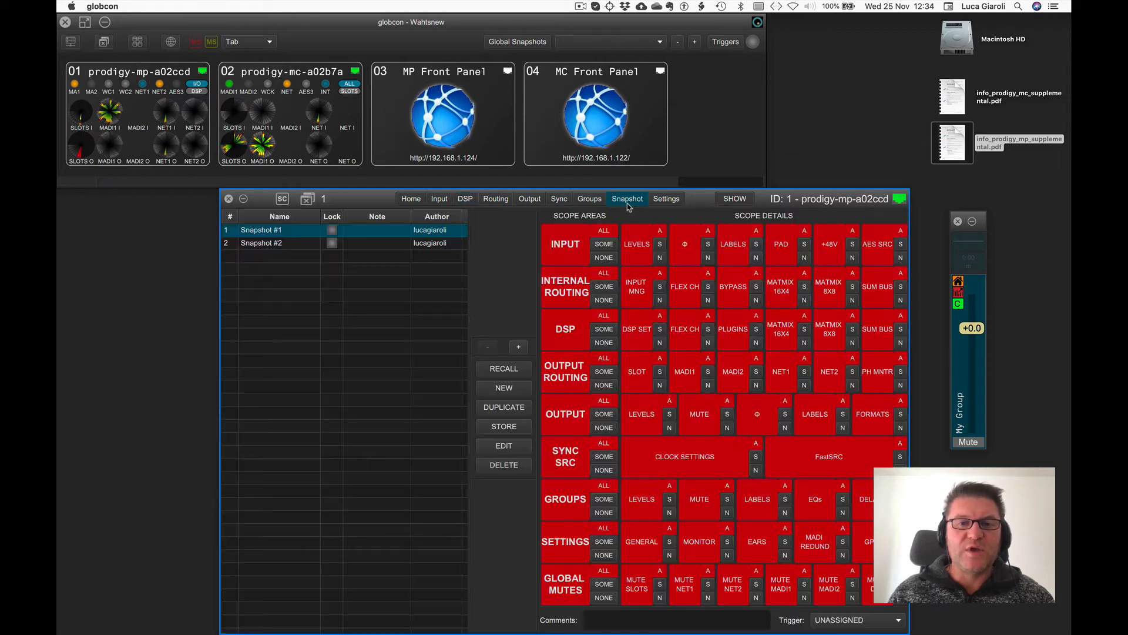
{"action": "left_click", "coordinate": [515, 346]}
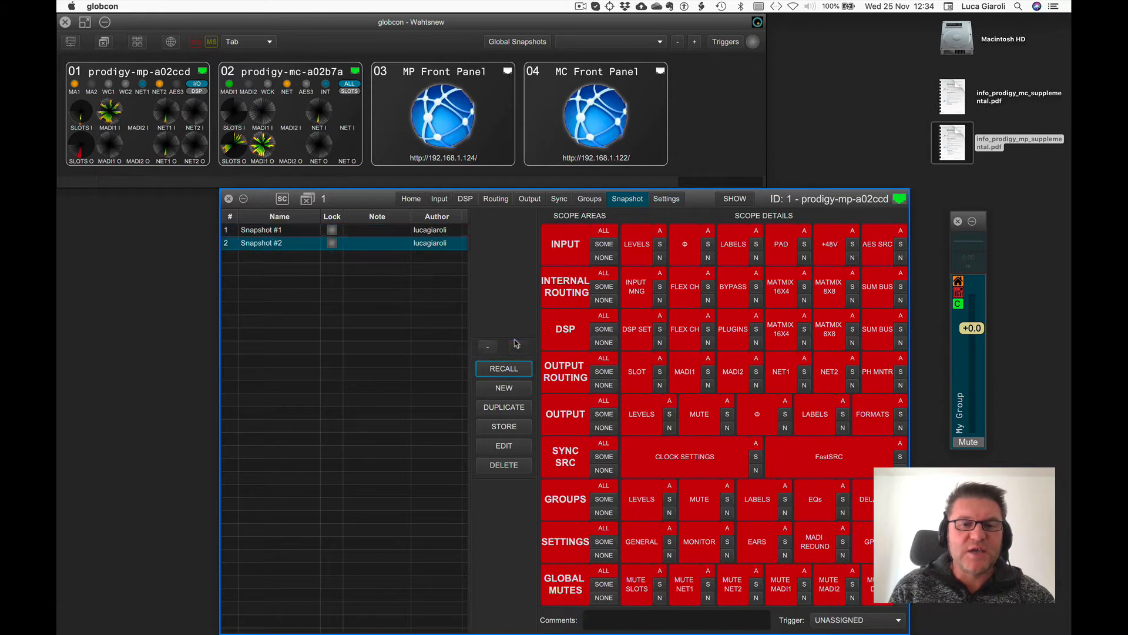
{"action": "left_click", "coordinate": [465, 198]}
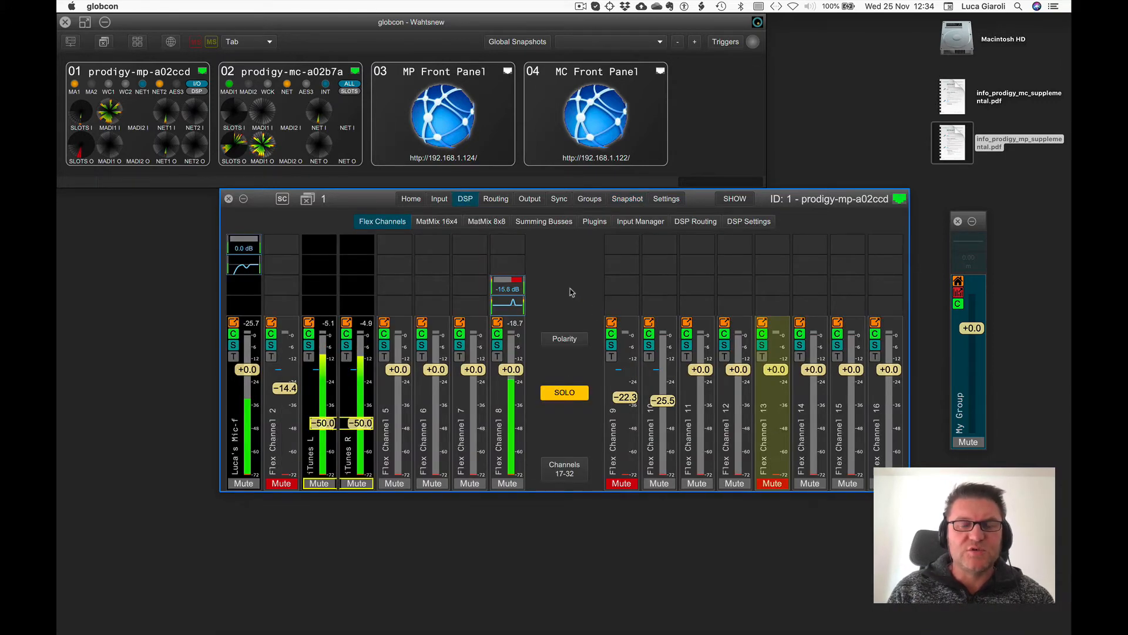
Assign the learned keyboard trigger S+1 to Snapshot #1.
{"action": "left_click", "coordinate": [624, 200]}
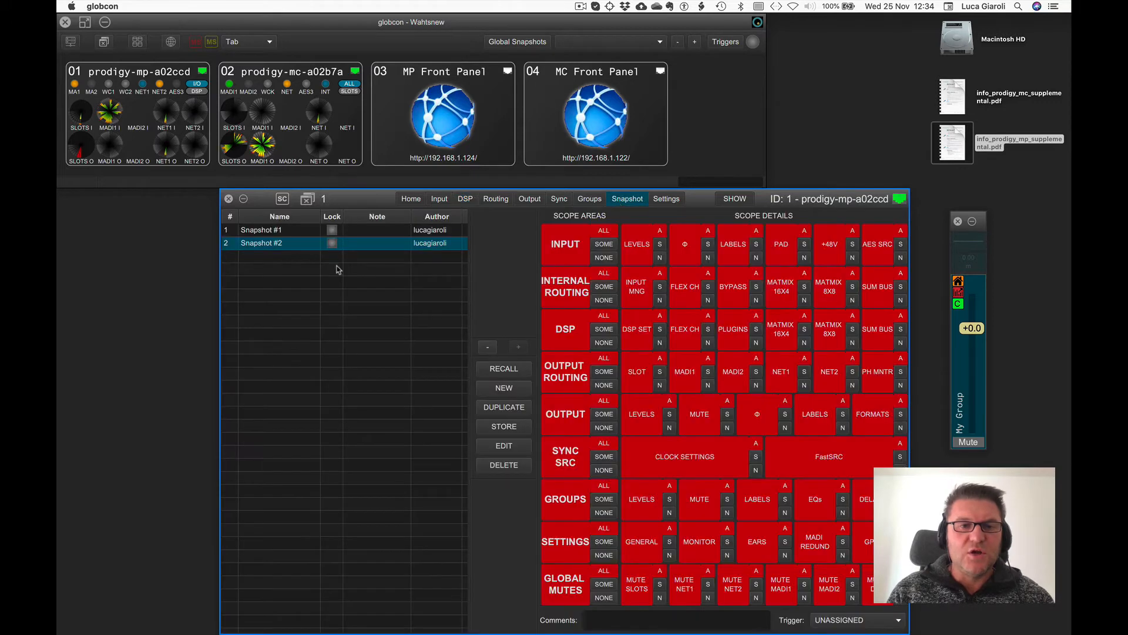
{"action": "left_click", "coordinate": [302, 234]}
{"action": "left_click", "coordinate": [834, 621]}
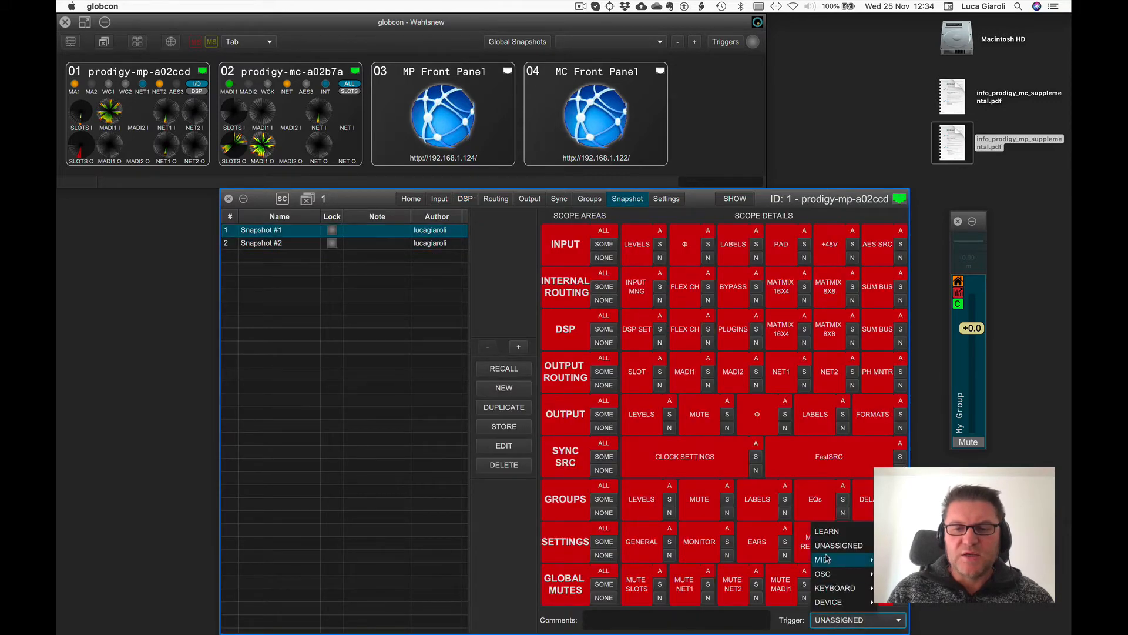
{"action": "left_click", "coordinate": [825, 536]}
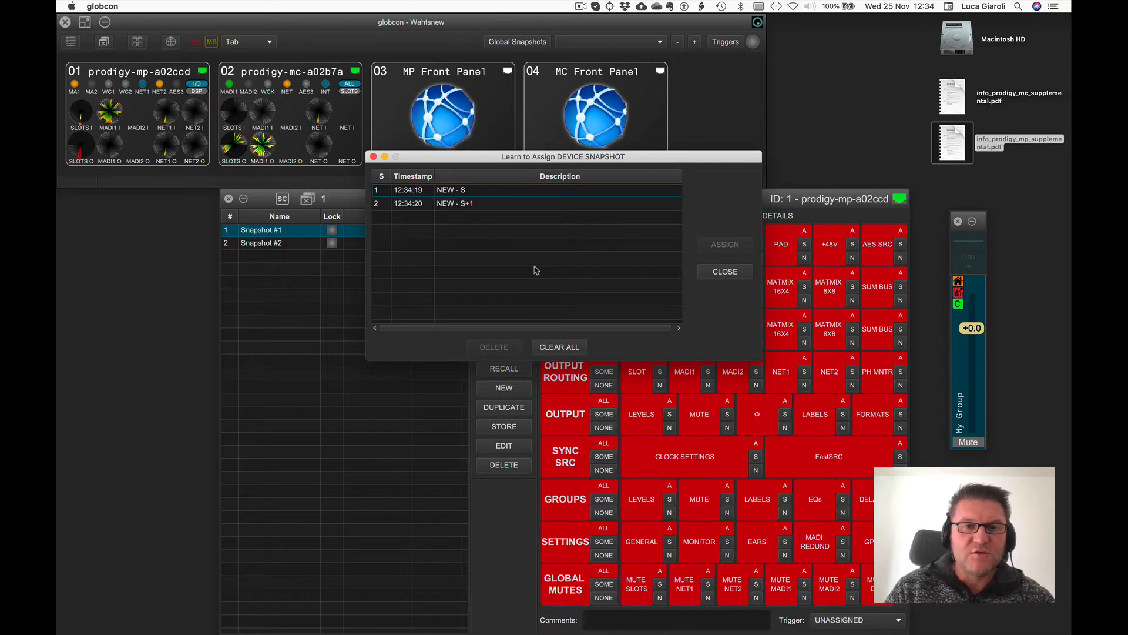
{"action": "left_click", "coordinate": [469, 206]}
{"action": "left_click", "coordinate": [715, 249]}
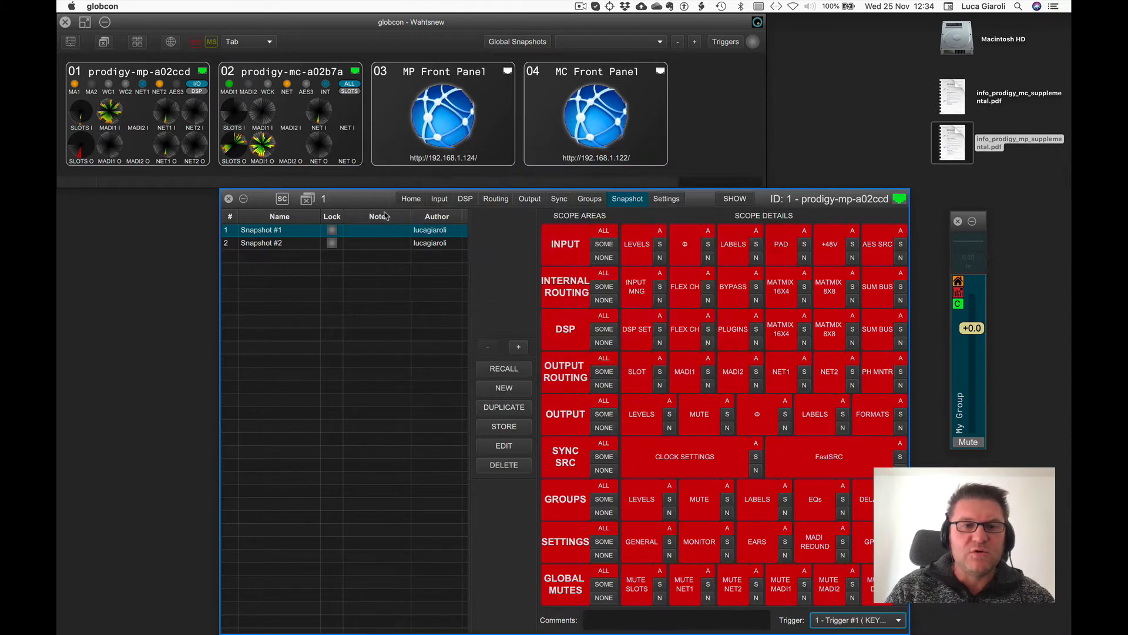
Assign a learned keyboard trigger S+2 to Snapshot #2.
{"action": "left_click", "coordinate": [287, 243]}
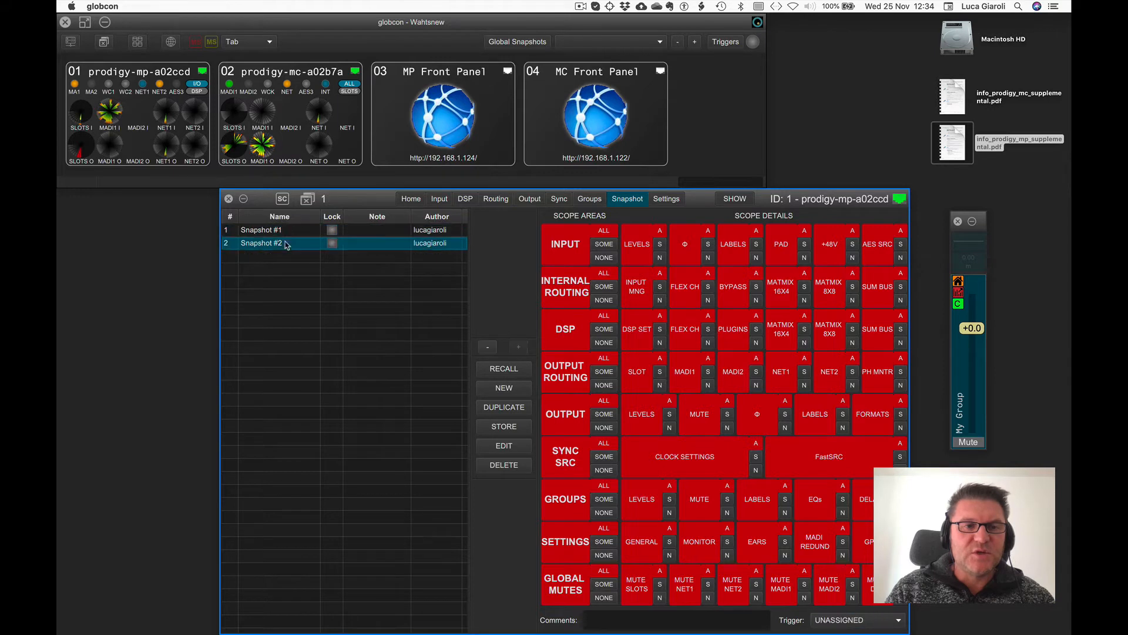
{"action": "left_click", "coordinate": [844, 620]}
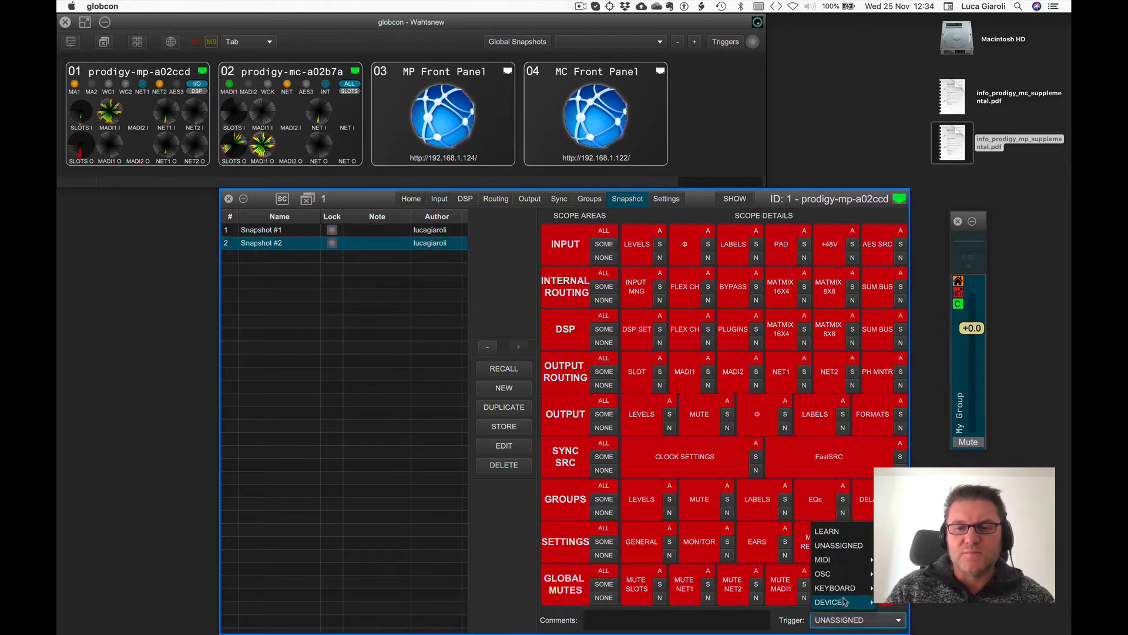
{"action": "left_click", "coordinate": [829, 530]}
{"action": "key", "text": "s+2"}
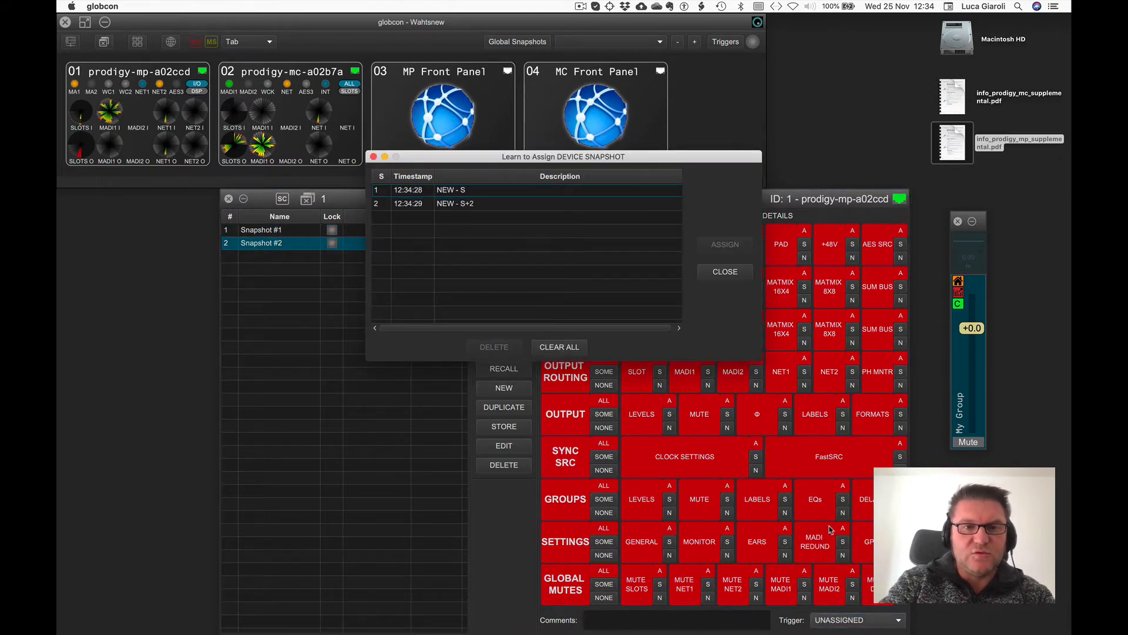
{"action": "left_click", "coordinate": [500, 204]}
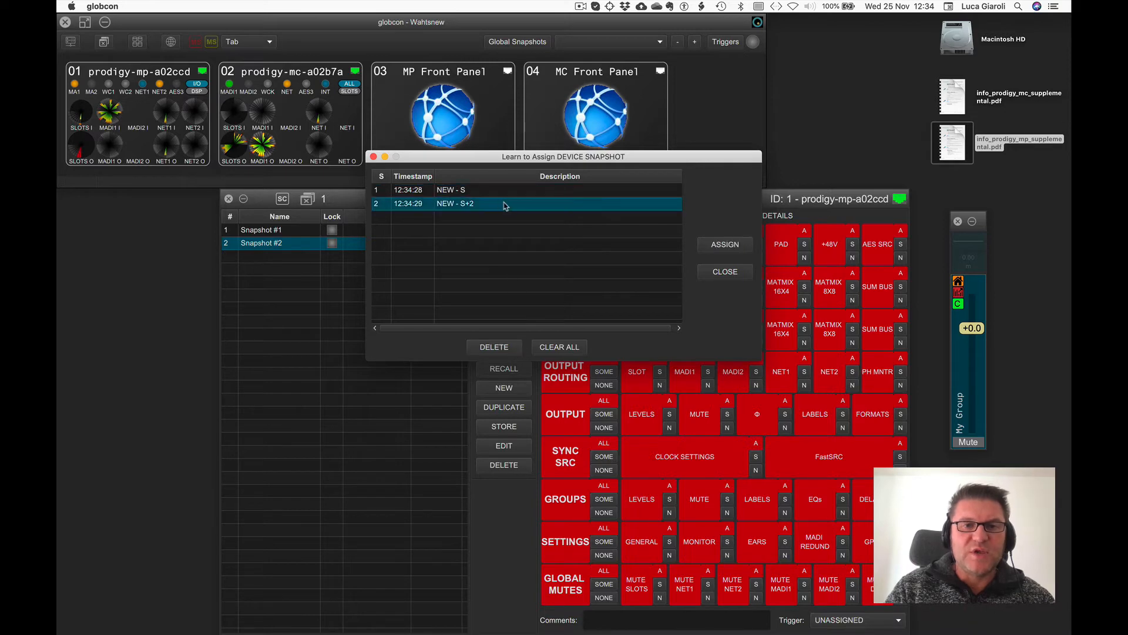
{"action": "left_click", "coordinate": [736, 250]}
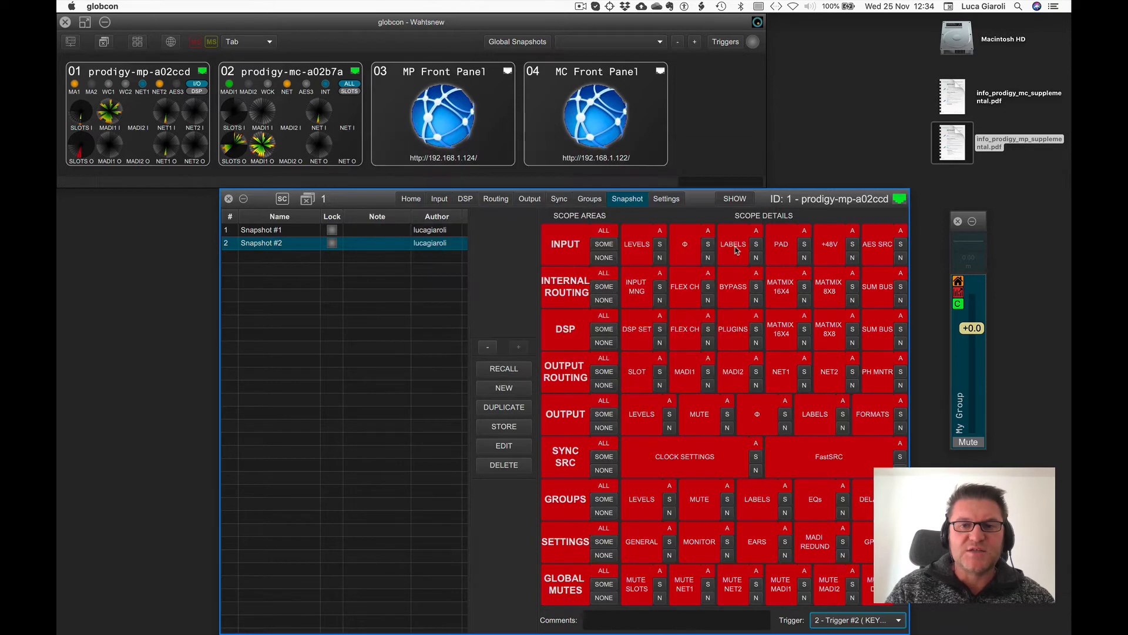
Recall Snapshot #1 and Snapshot #2 with their keyboard triggers while viewing the flex channels.
{"action": "left_click", "coordinate": [464, 199]}
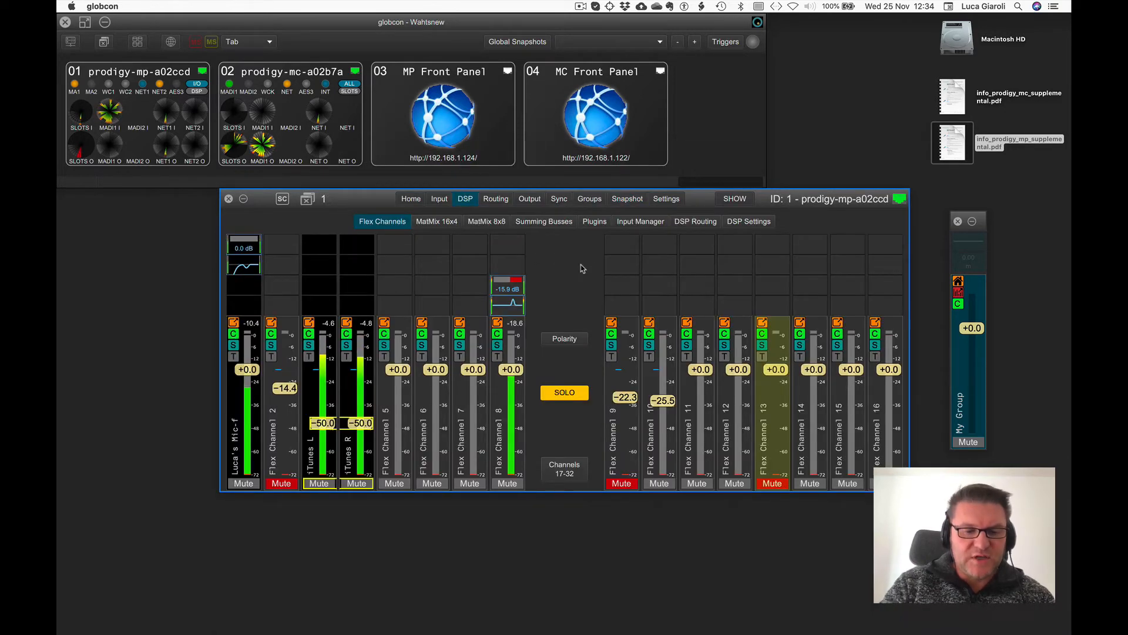
{"action": "key", "text": "1"}
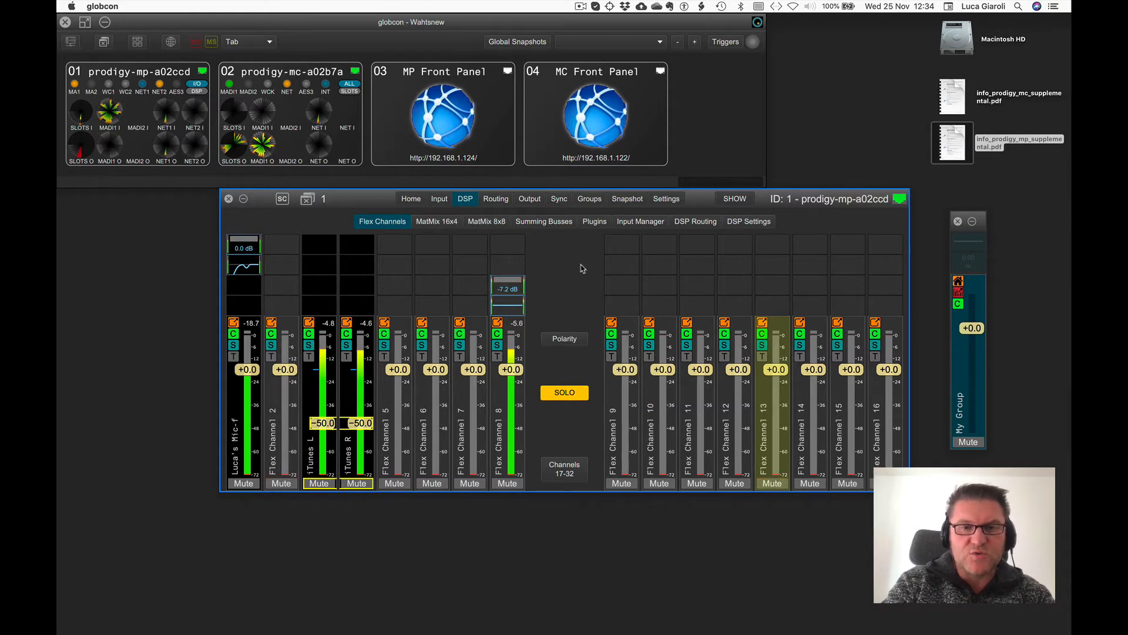
{"action": "key", "text": "2"}
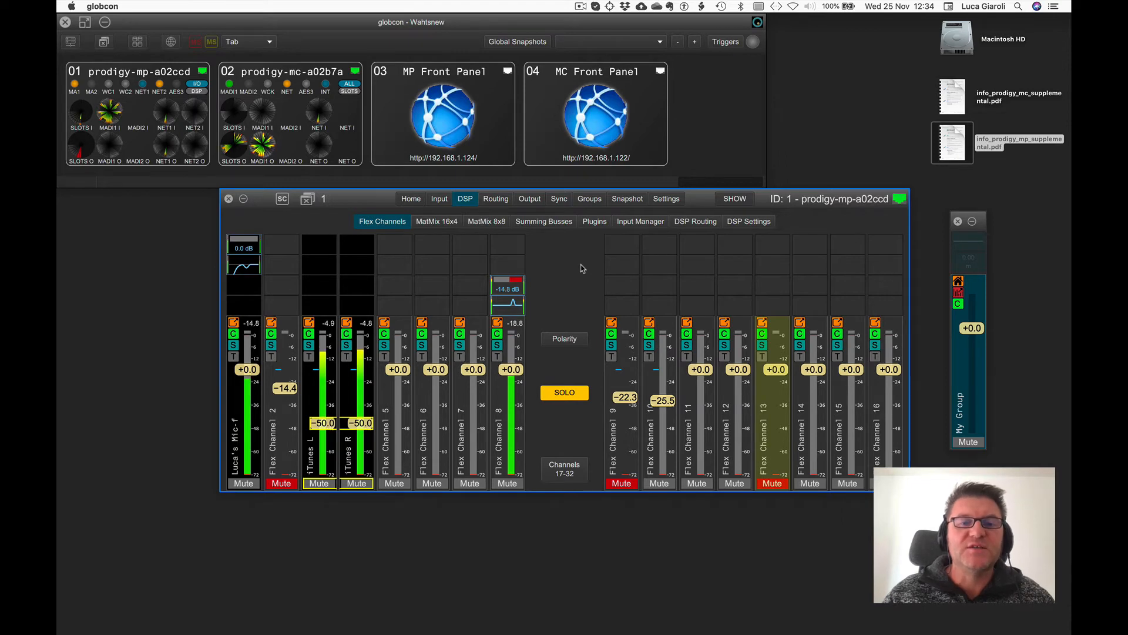
Close the device window and open the MP Front Panel web view.
{"action": "left_click", "coordinate": [621, 197]}
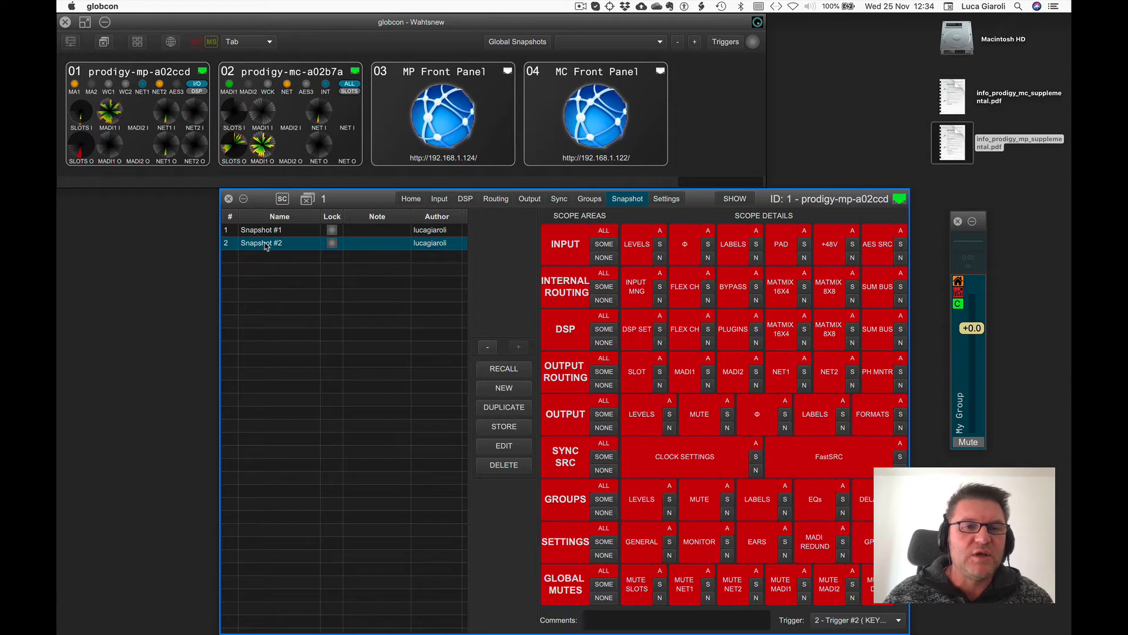
{"action": "left_click", "coordinate": [229, 199]}
{"action": "double_click", "coordinate": [428, 81]}
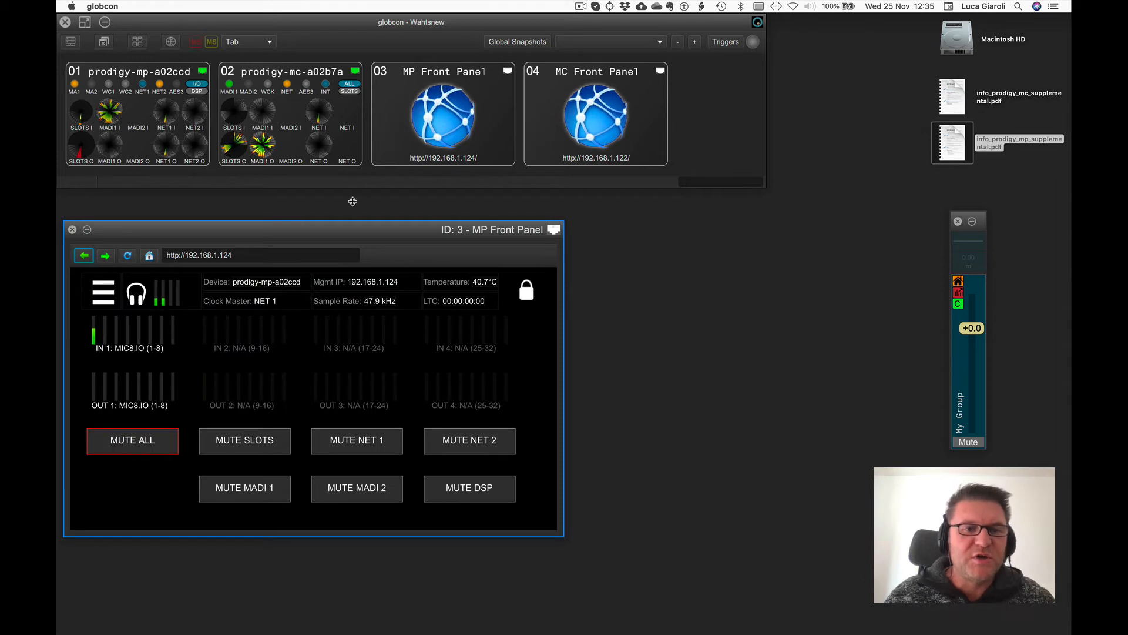
Open the front panel's Snapshots page and select Snapshot #2.
{"action": "left_click", "coordinate": [103, 293]}
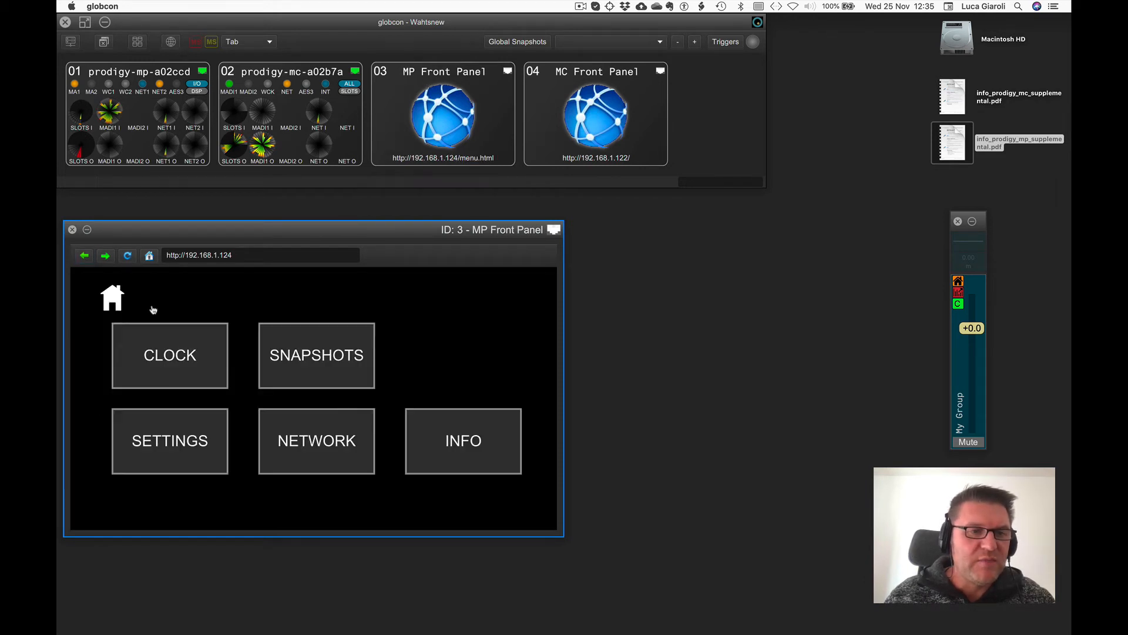
{"action": "left_click", "coordinate": [335, 339]}
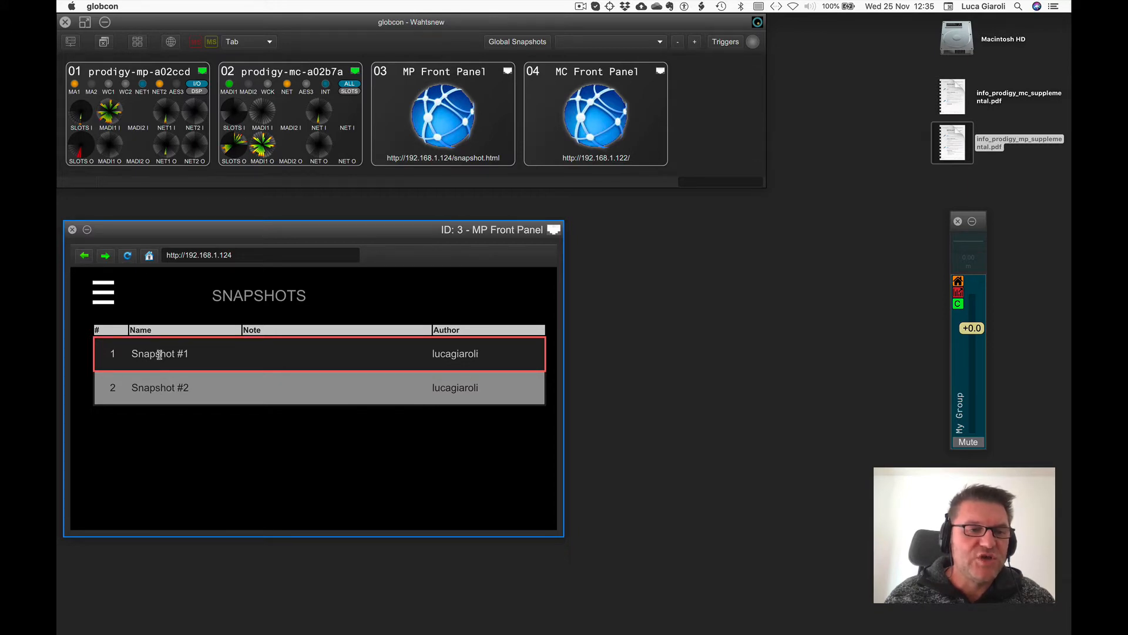
{"action": "key", "text": "Down"}
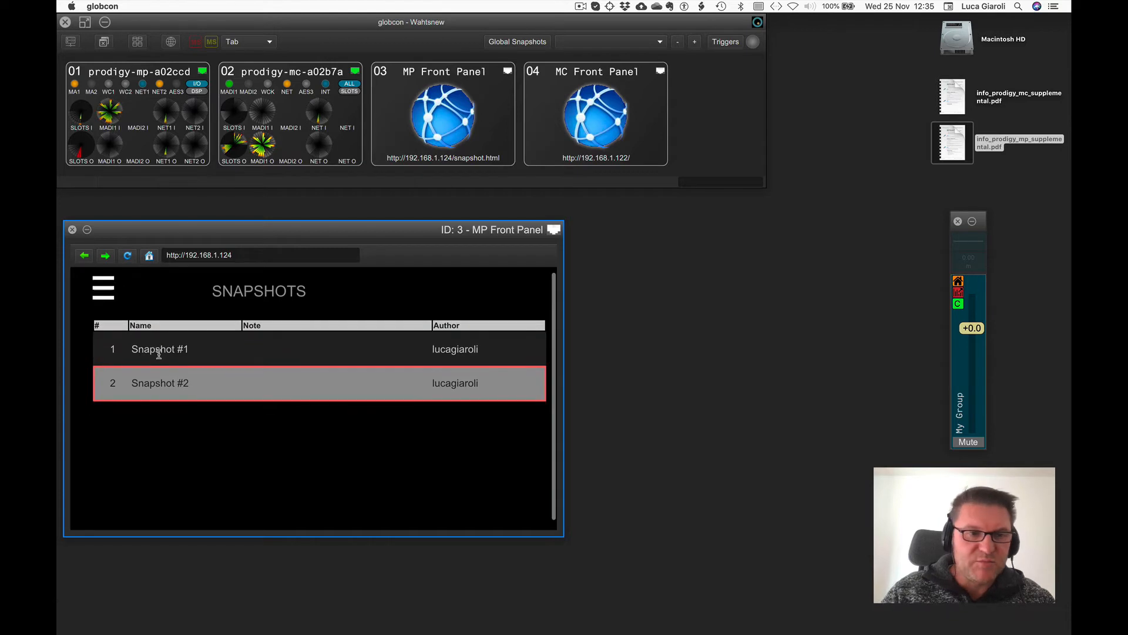
Load Snapshot #2 from the front panel's snapshot list, confirming the load.
{"action": "key", "text": "Up"}
{"action": "key", "text": "Down"}
{"action": "key", "text": "Return"}
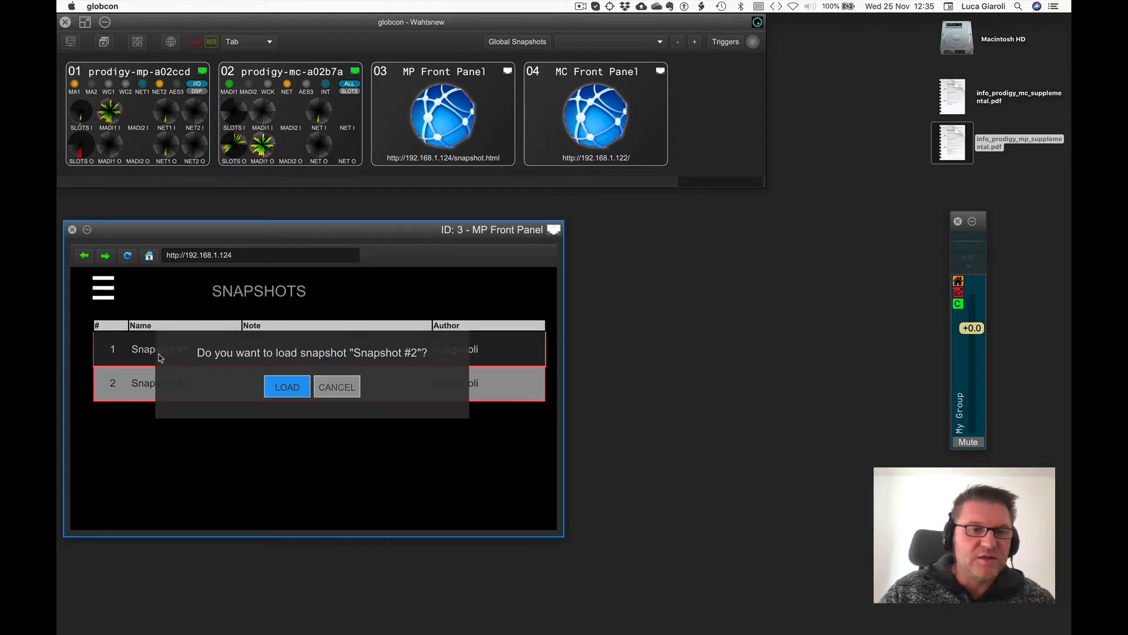
{"action": "left_click", "coordinate": [272, 391]}
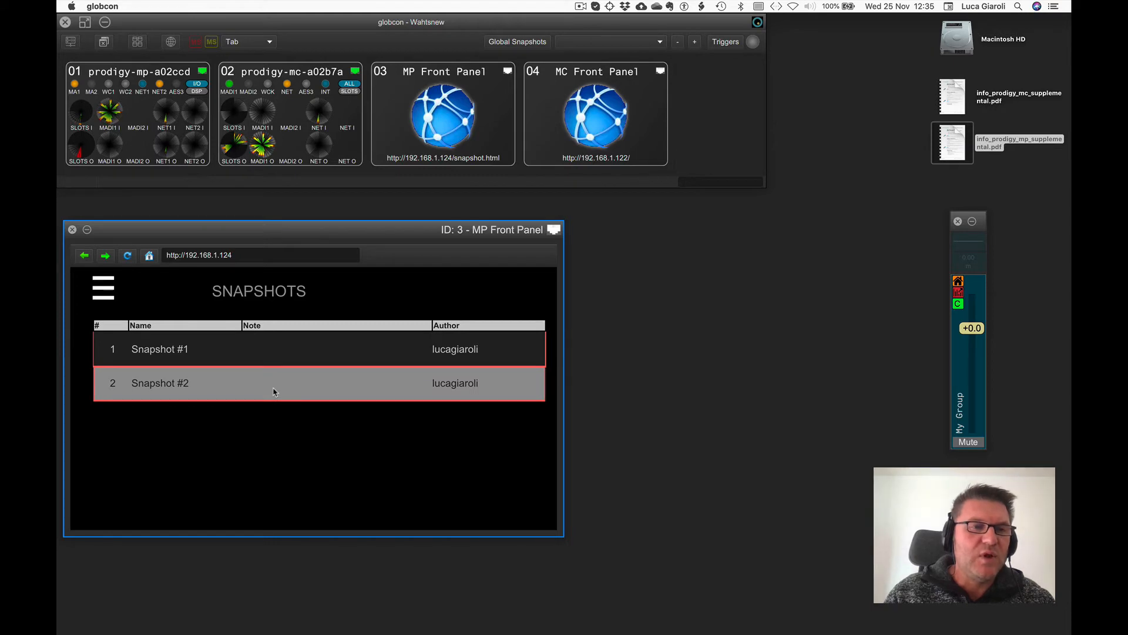
Open the MP device's mixer window beside the front panel and load Snapshot #1 from the front panel.
{"action": "double_click", "coordinate": [156, 82]}
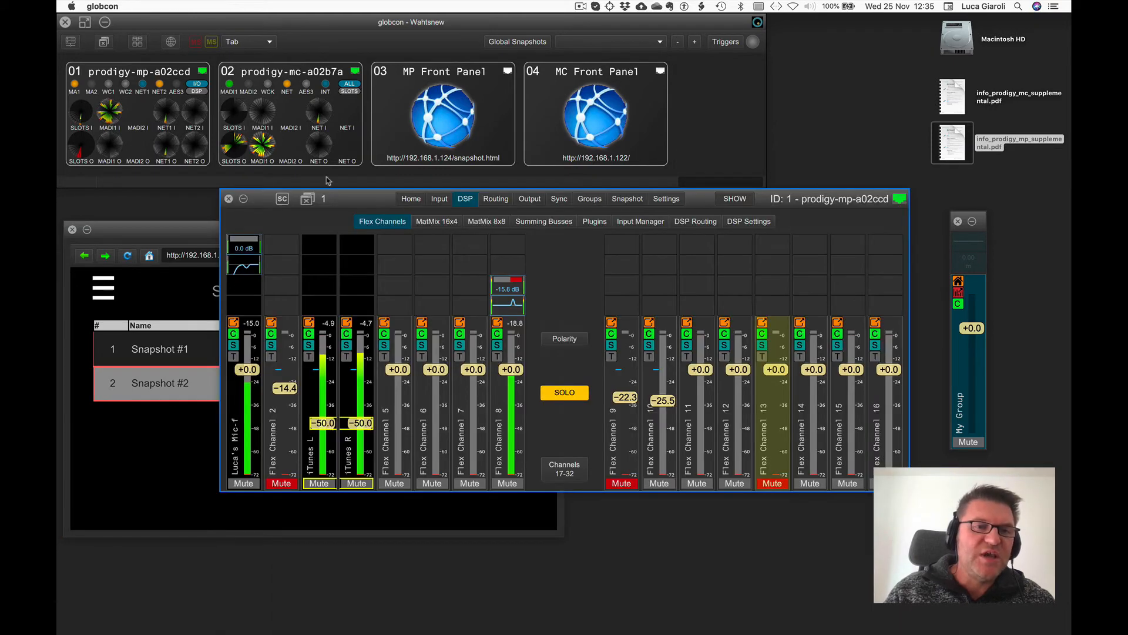
{"action": "left_click_drag", "start_coordinate": [348, 199], "coordinate": [694, 225]}
{"action": "left_click", "coordinate": [266, 345]}
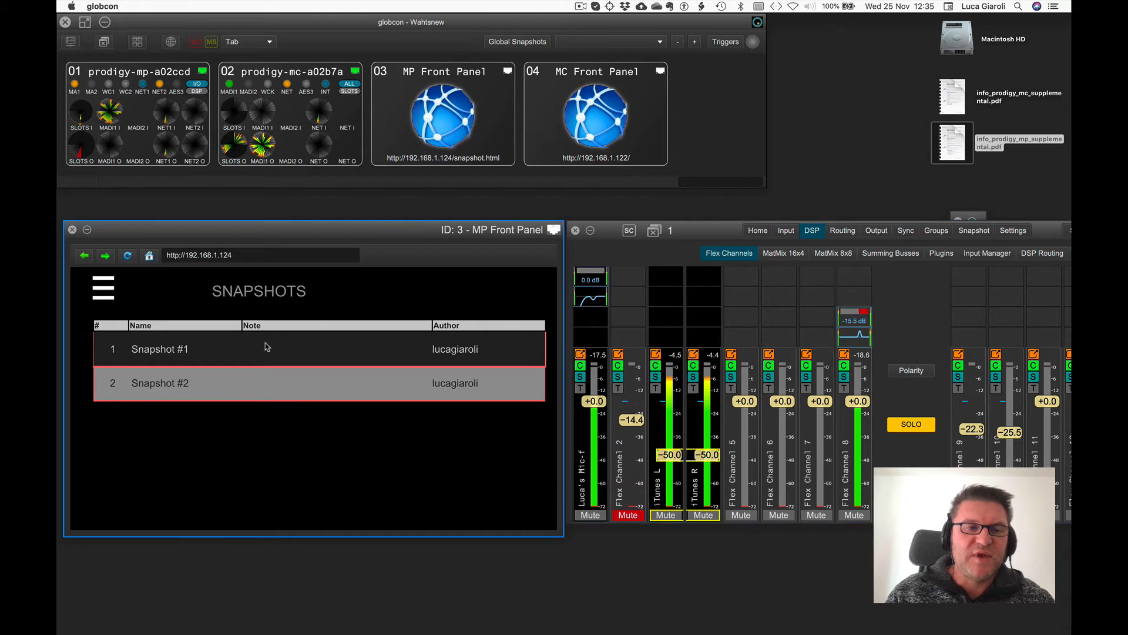
{"action": "left_click", "coordinate": [267, 347]}
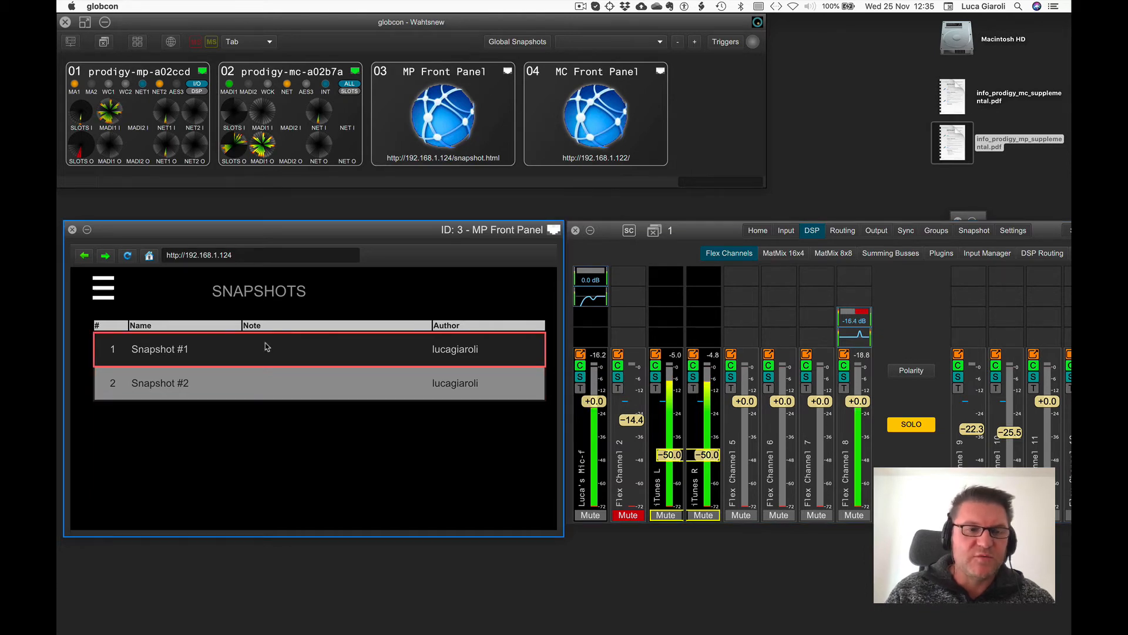
{"action": "left_click", "coordinate": [282, 383]}
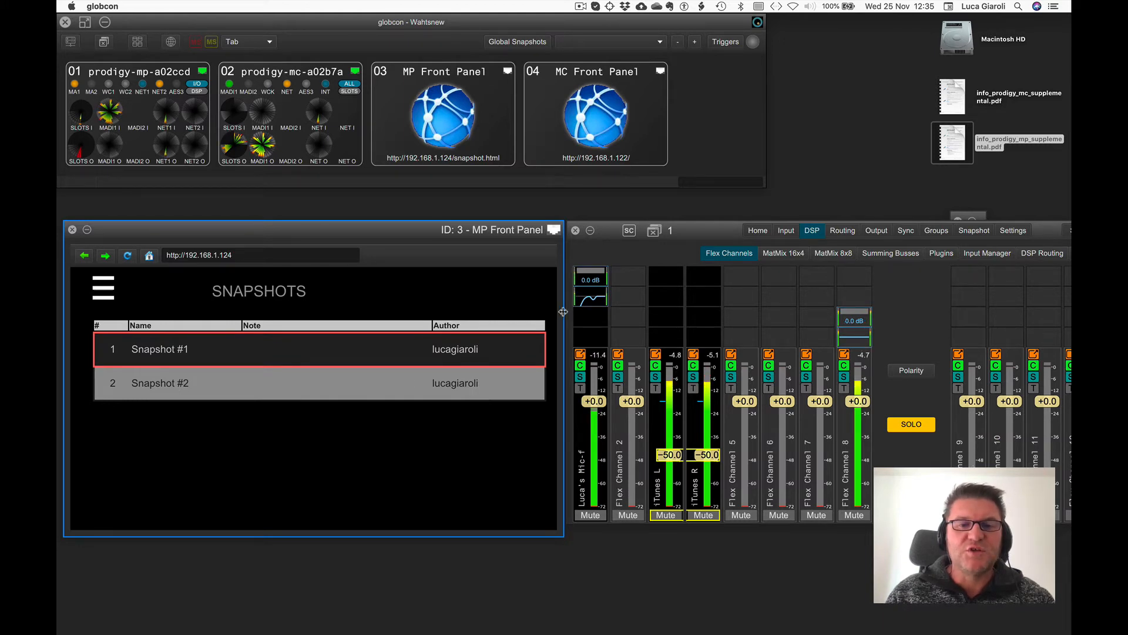
Check which snapshot is current in the device's snapshot list, then close the device window.
{"action": "left_click", "coordinate": [973, 232]}
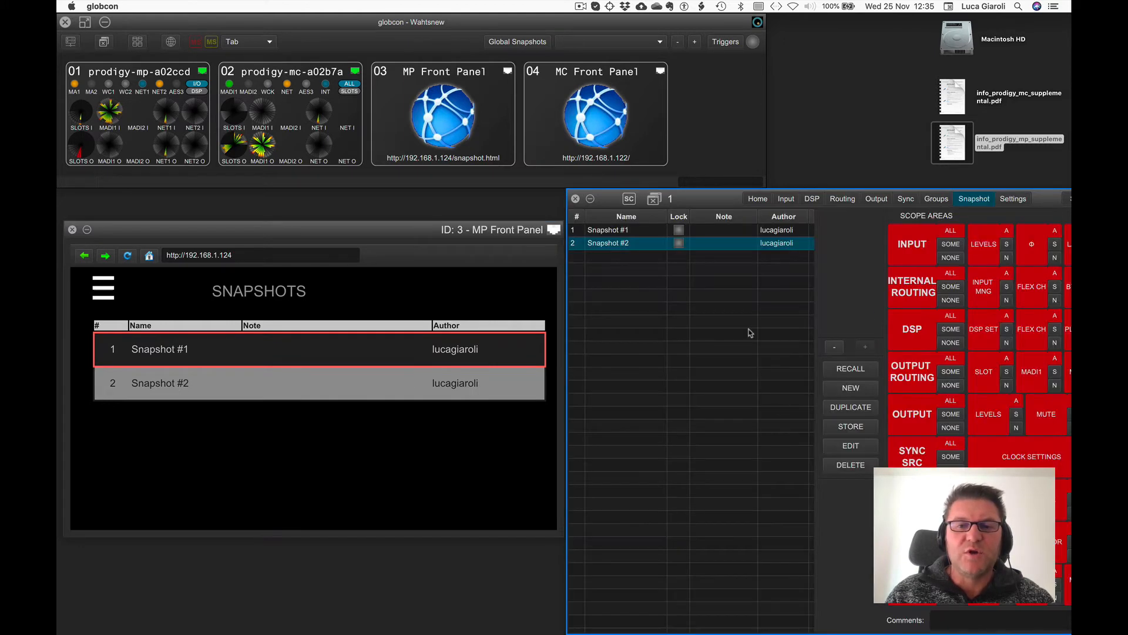
{"action": "left_click", "coordinate": [833, 347]}
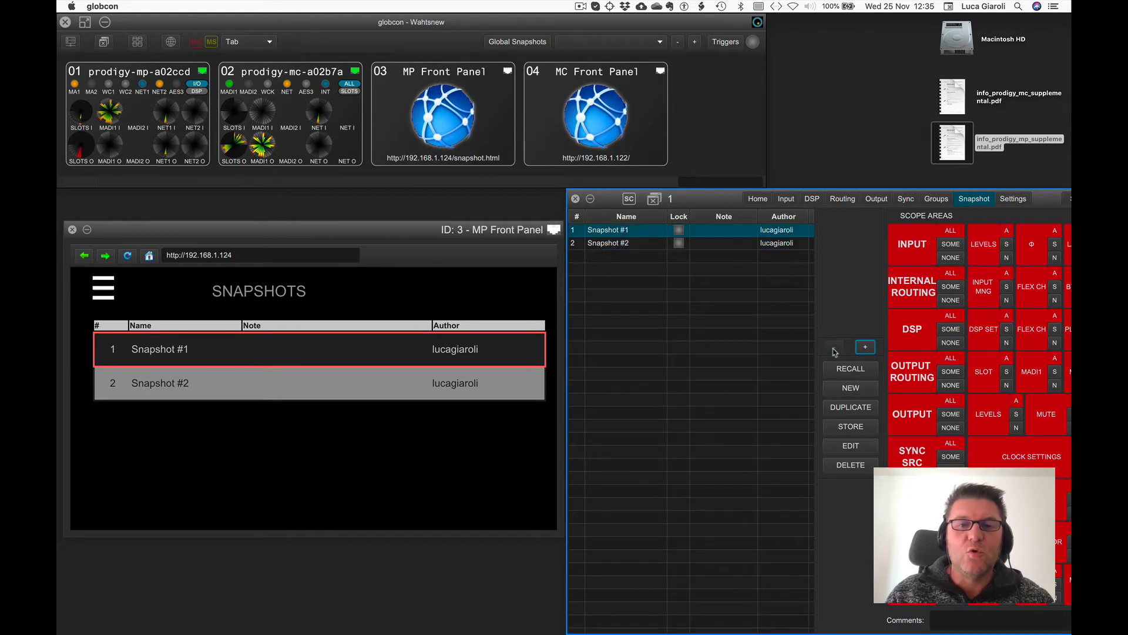
{"action": "left_click", "coordinate": [348, 386]}
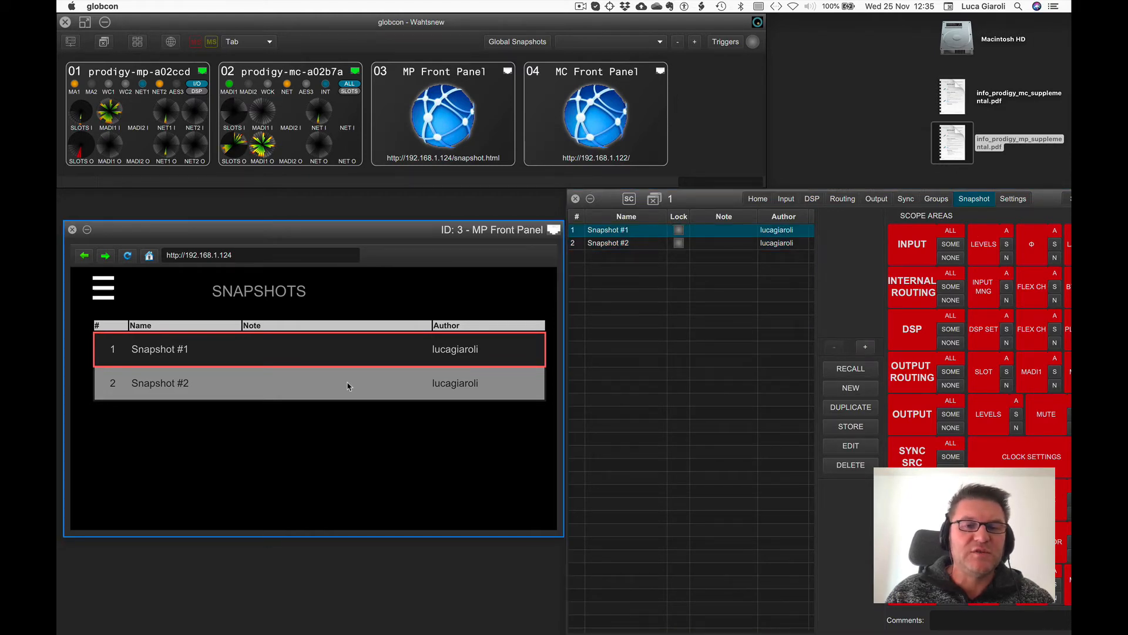
{"action": "left_click", "coordinate": [575, 199]}
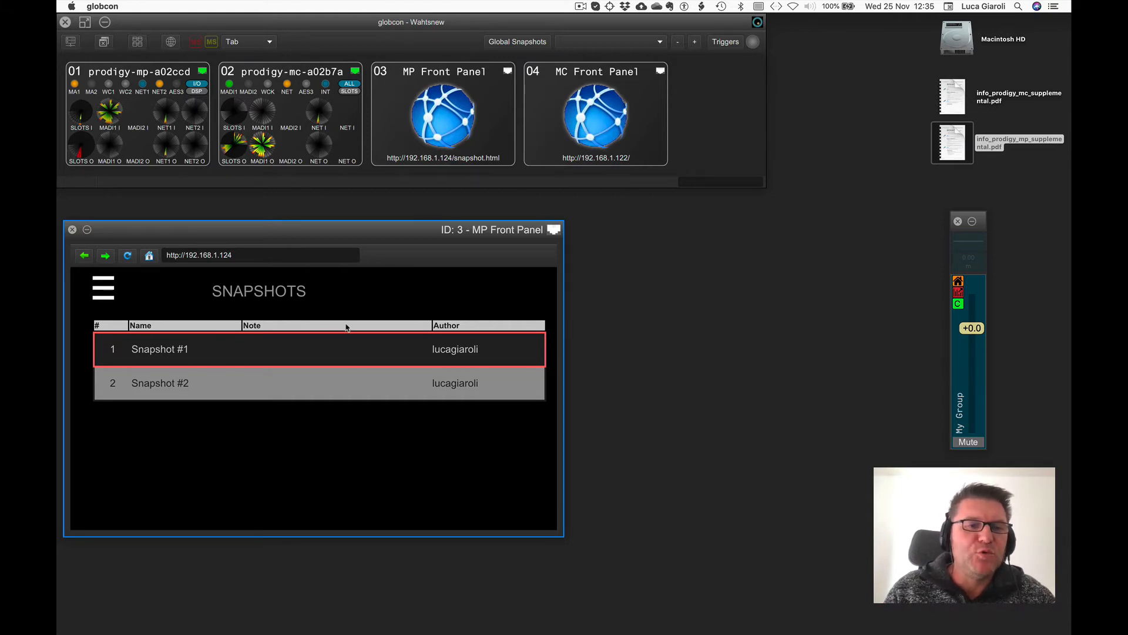
Return to the front panel's menu, open Snapshots and load Snapshot #2.
{"action": "left_click", "coordinate": [106, 294]}
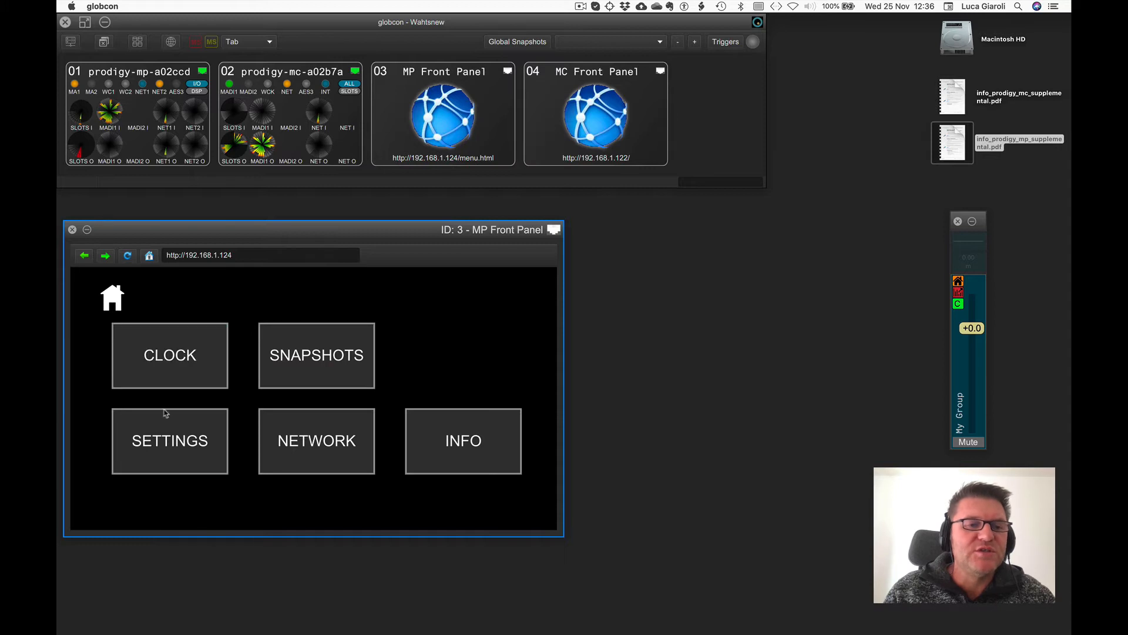
{"action": "left_click", "coordinate": [321, 348]}
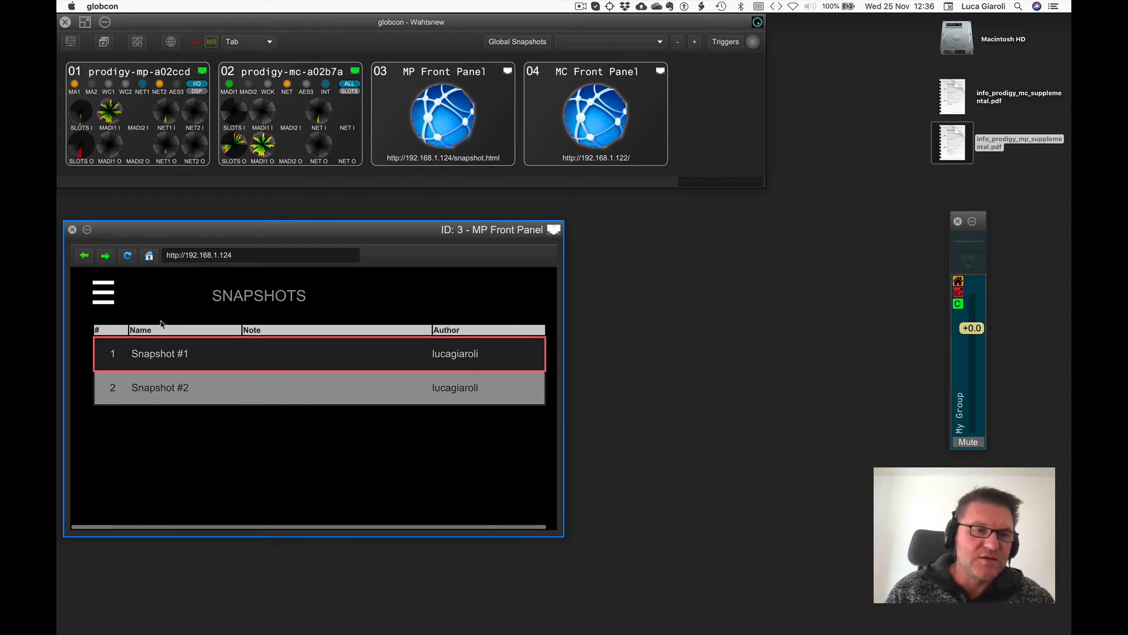
{"action": "left_click", "coordinate": [193, 399]}
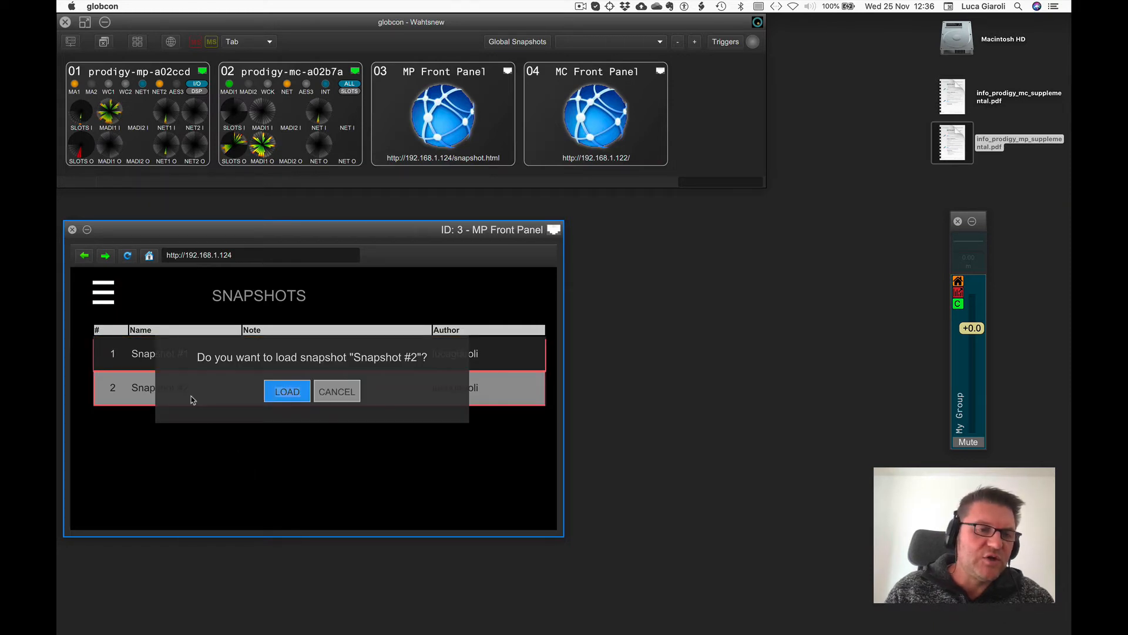
{"action": "left_click", "coordinate": [304, 396]}
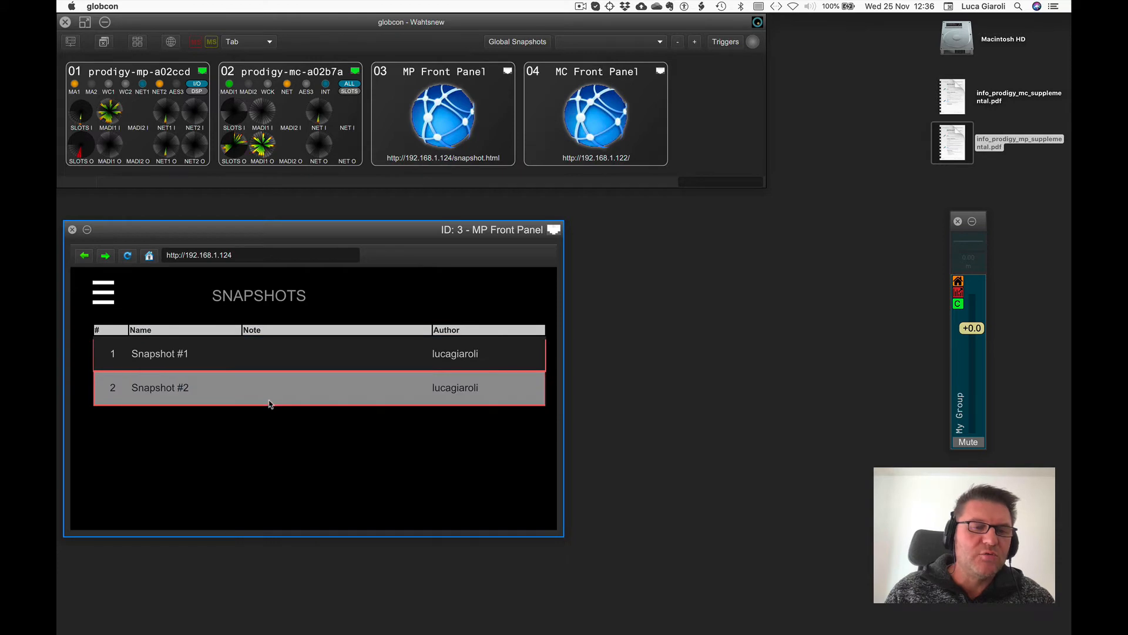
Close the front panel and reopen the MP device's DSP flex channels, glancing at its snapshot page.
{"action": "left_click", "coordinate": [72, 229]}
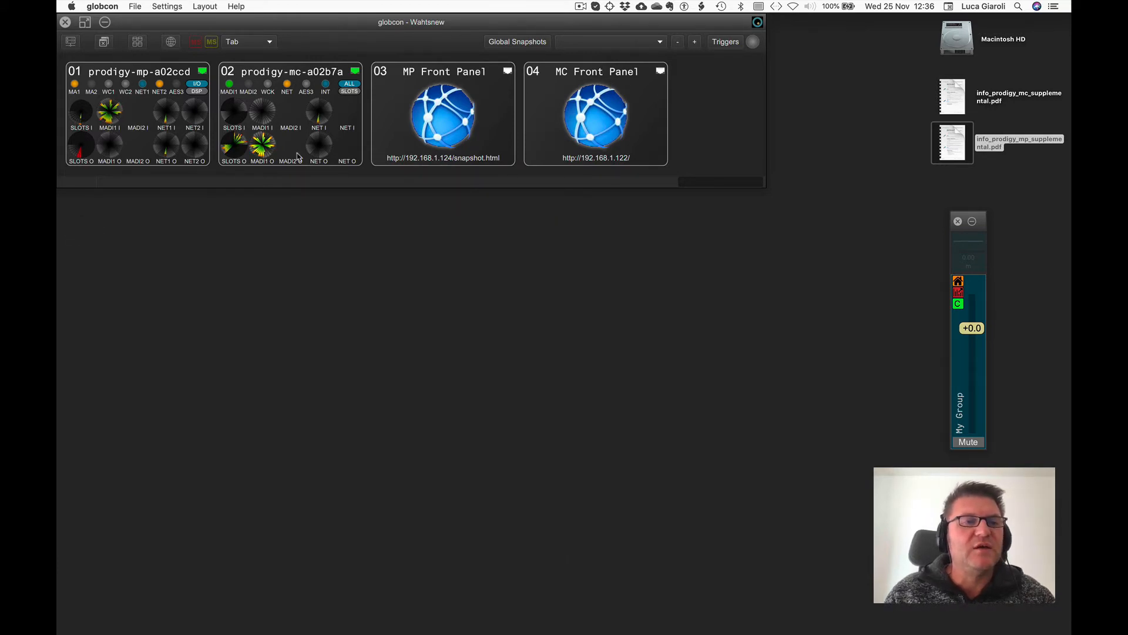
{"action": "double_click", "coordinate": [156, 71]}
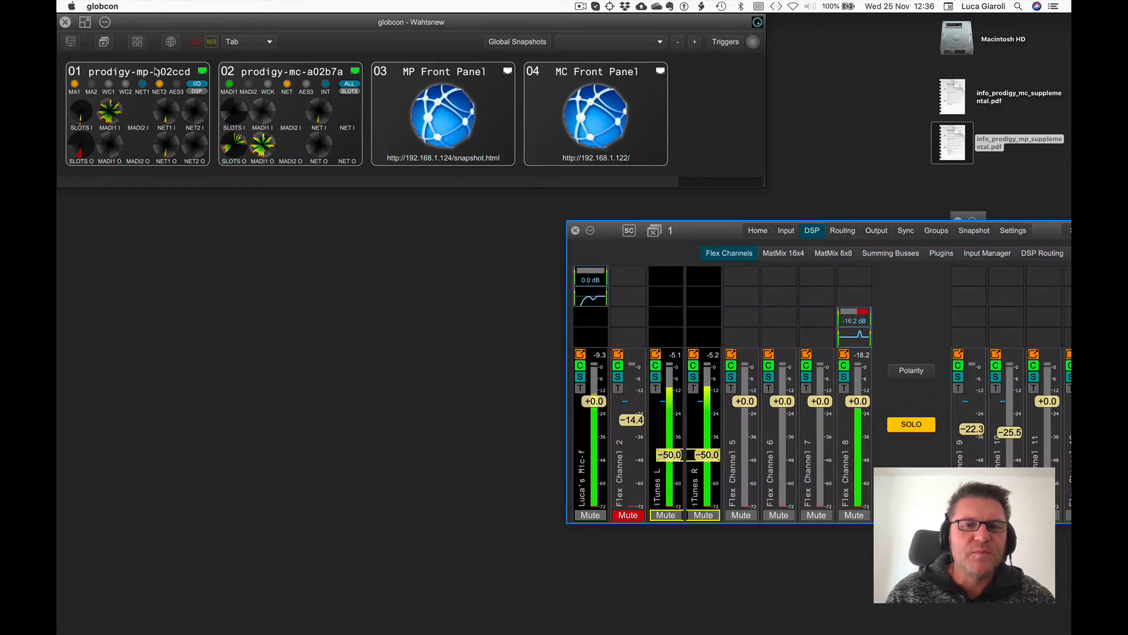
{"action": "left_click_drag", "start_coordinate": [758, 225], "coordinate": [401, 225]}
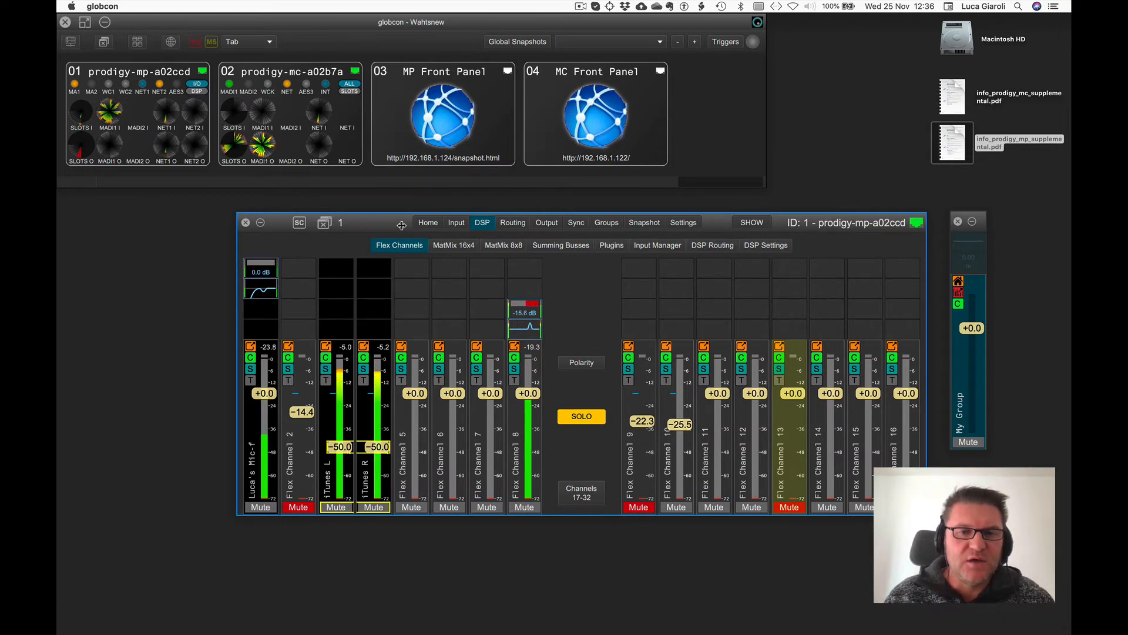
{"action": "left_click", "coordinate": [644, 222]}
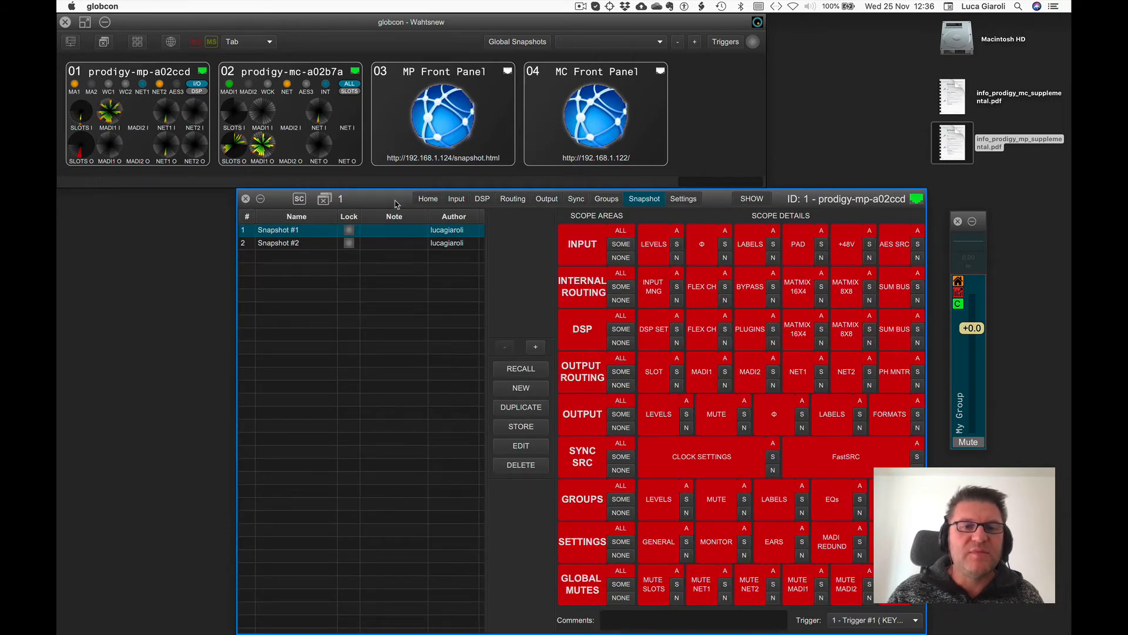
{"action": "left_click", "coordinate": [477, 200]}
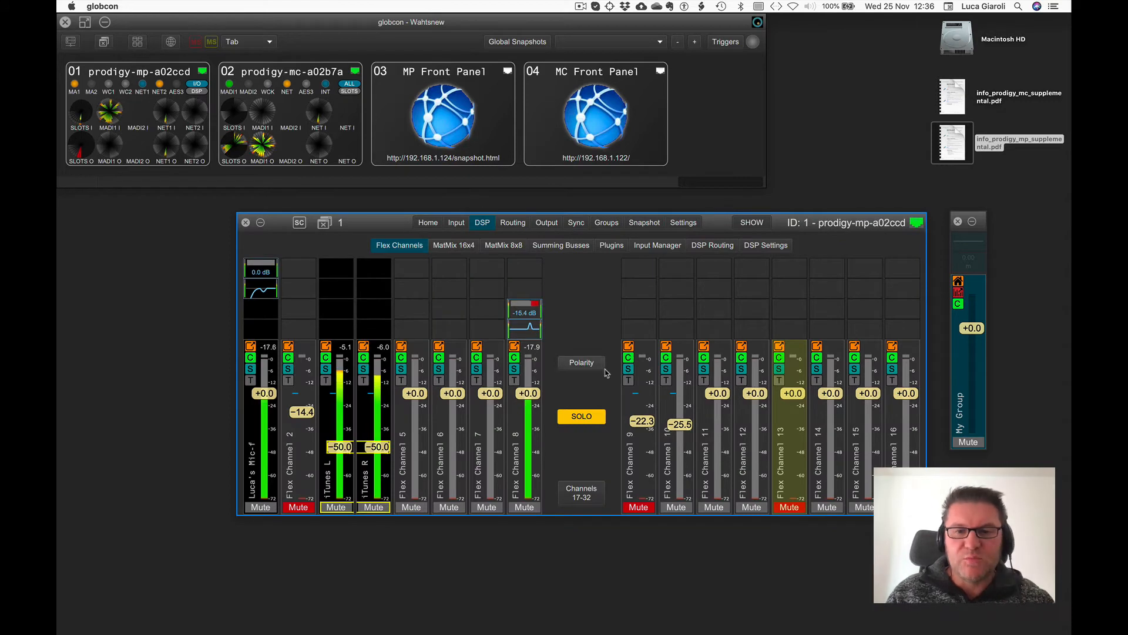
Unmute Flex Channel 9 and route its input to NETWORK1 In 1.
{"action": "left_click", "coordinate": [640, 503]}
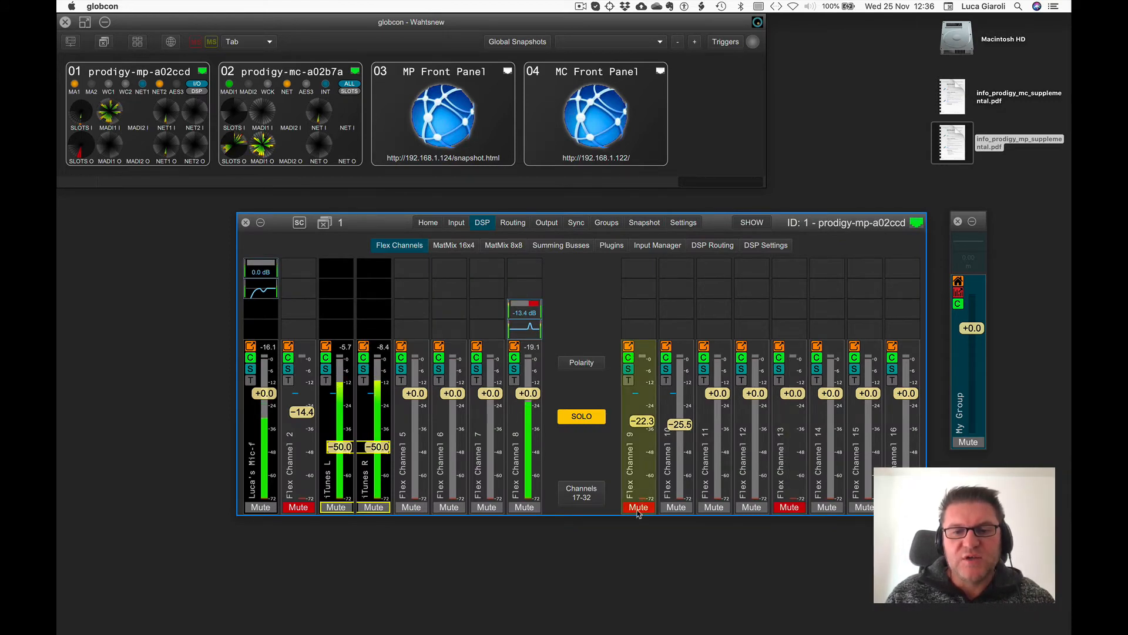
{"action": "left_click", "coordinate": [629, 372]}
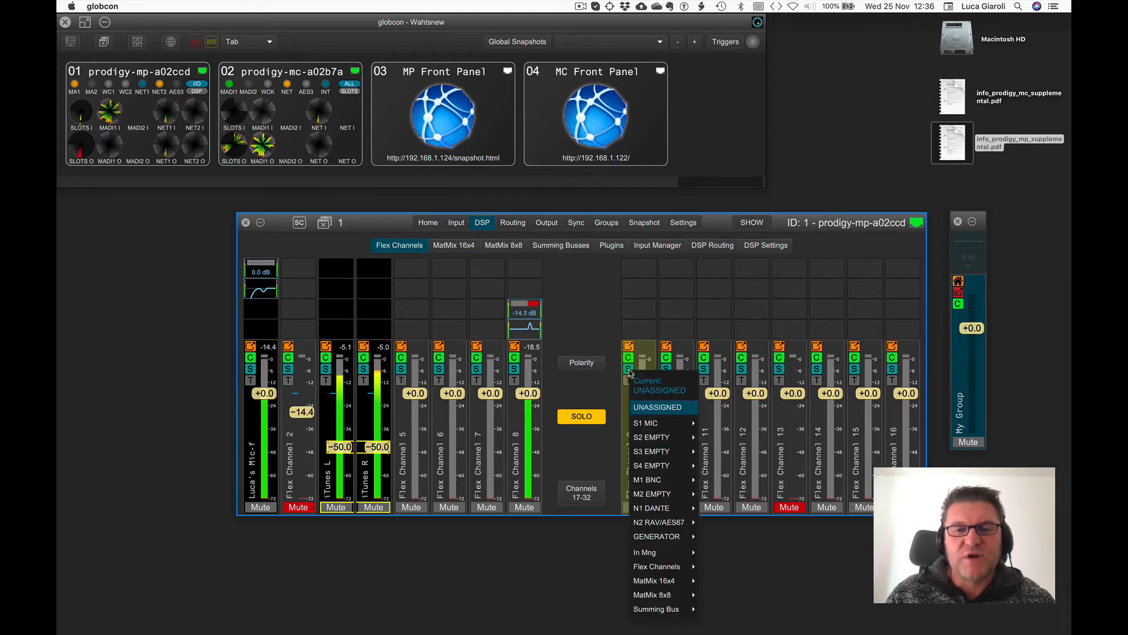
{"action": "mouse_move", "coordinate": [649, 496]}
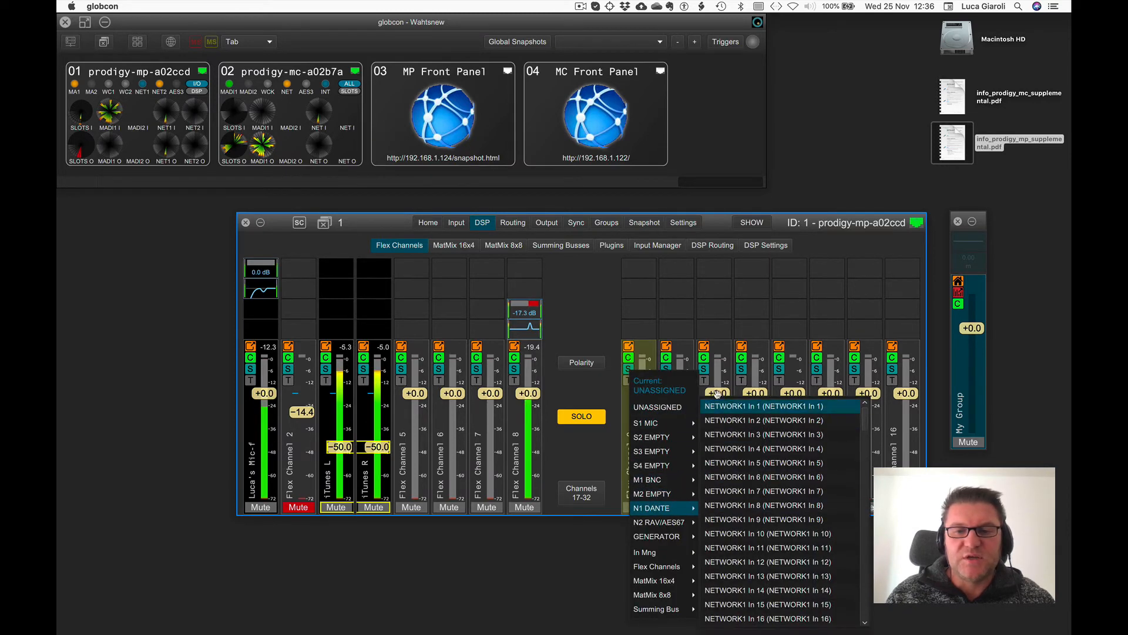
{"action": "left_click", "coordinate": [716, 405]}
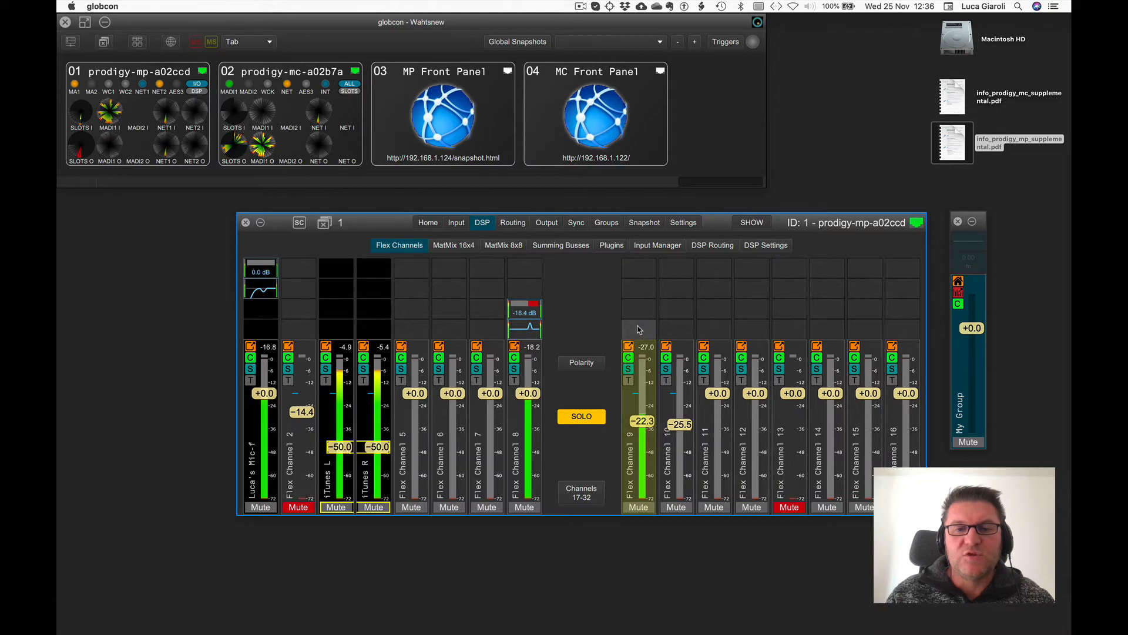
Set Flex Channel 9's fader level to -0.8 dB.
{"action": "left_click_drag", "start_coordinate": [641, 421], "coordinate": [641, 371]}
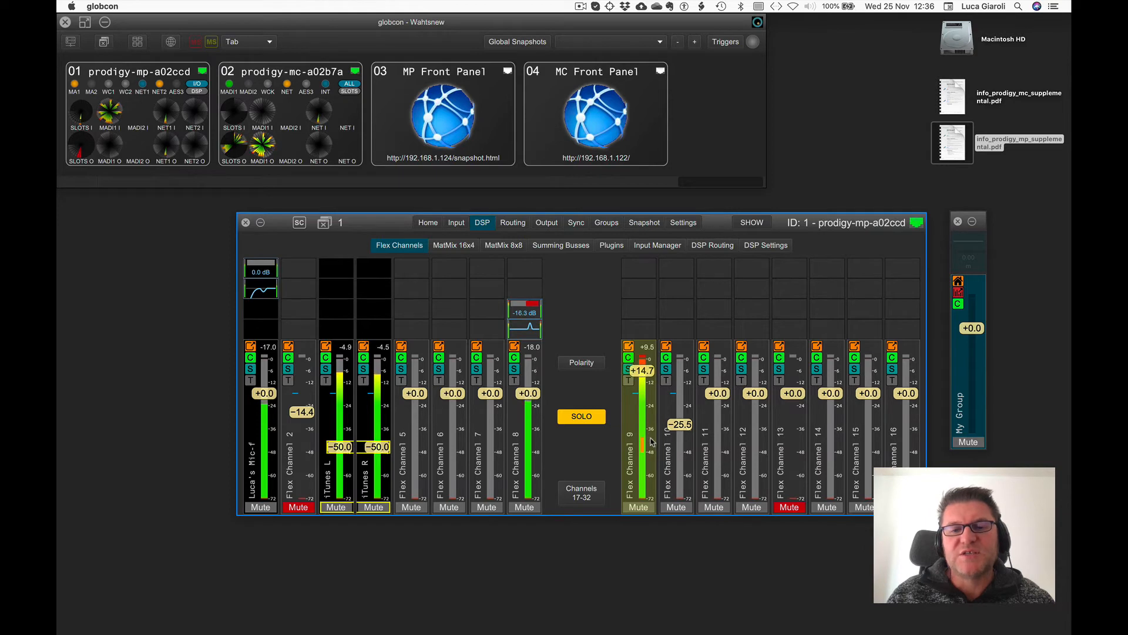
{"action": "left_click_drag", "start_coordinate": [641, 369], "coordinate": [642, 405]}
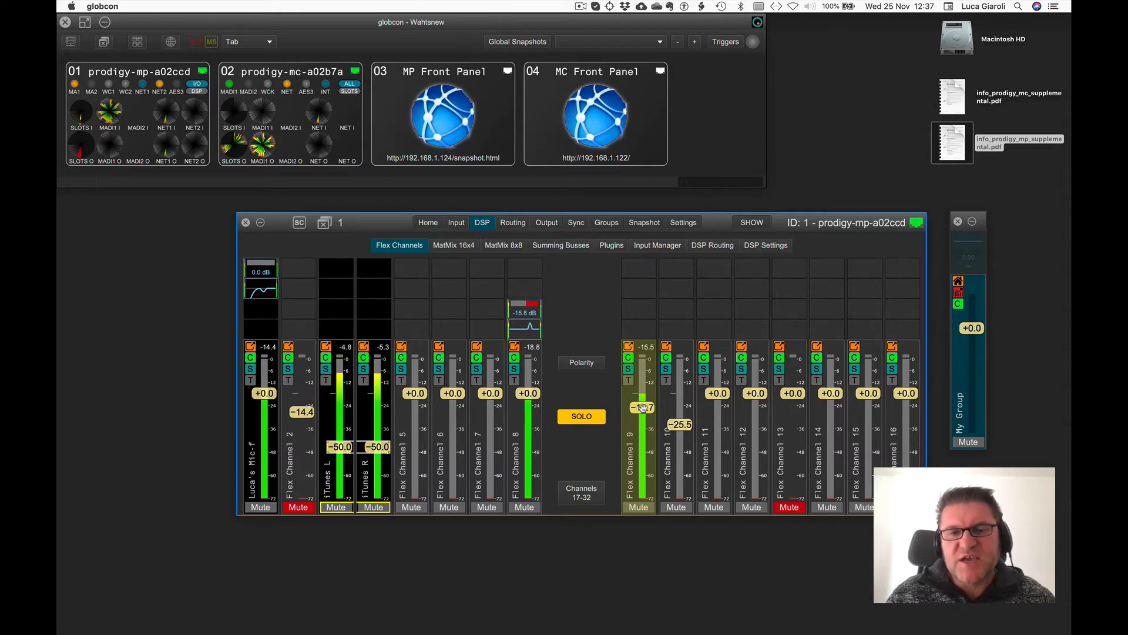
{"action": "left_click_drag", "start_coordinate": [643, 407], "coordinate": [643, 393]}
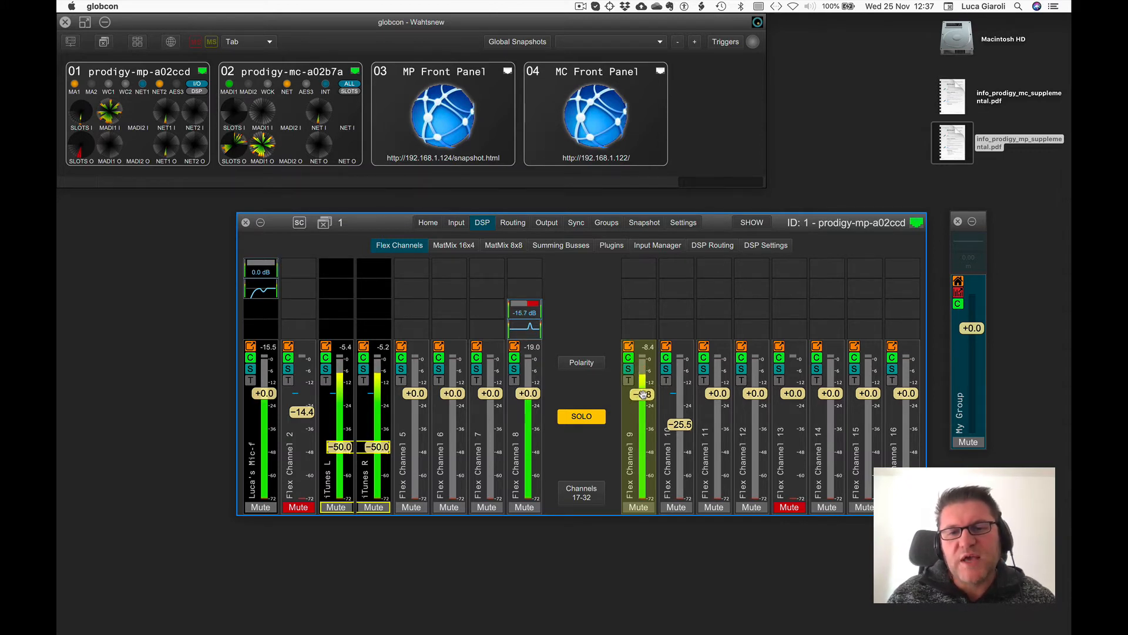
Try to insert a plugin on Flex Channel 9's first slot in Show mode, then check the snapshot page.
{"action": "right_click", "coordinate": [643, 269]}
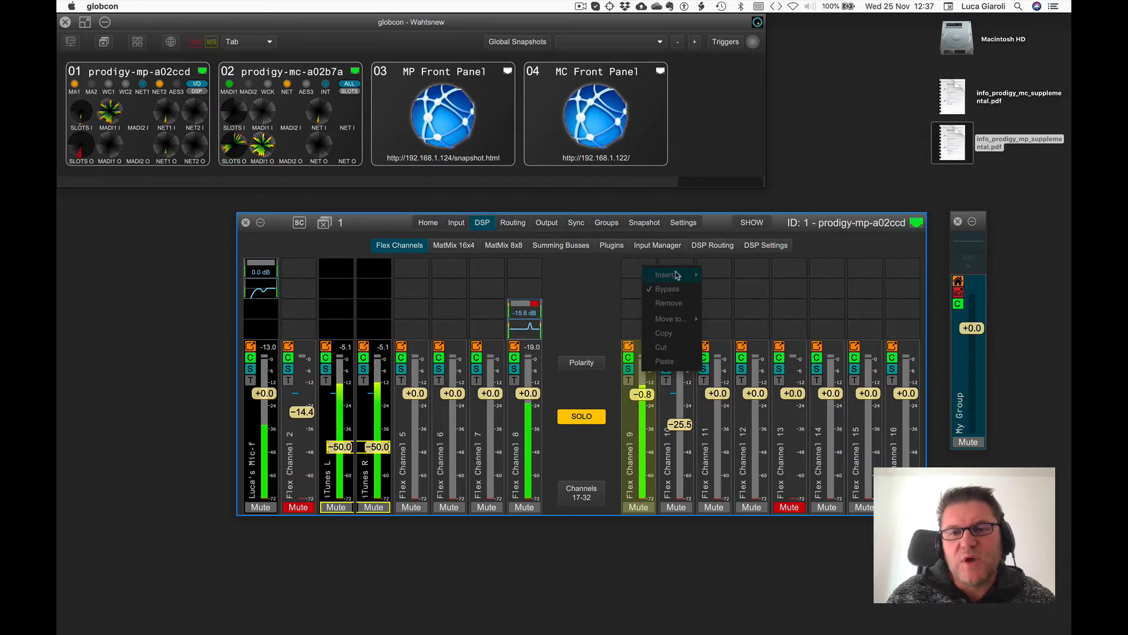
{"action": "left_click", "coordinate": [642, 223]}
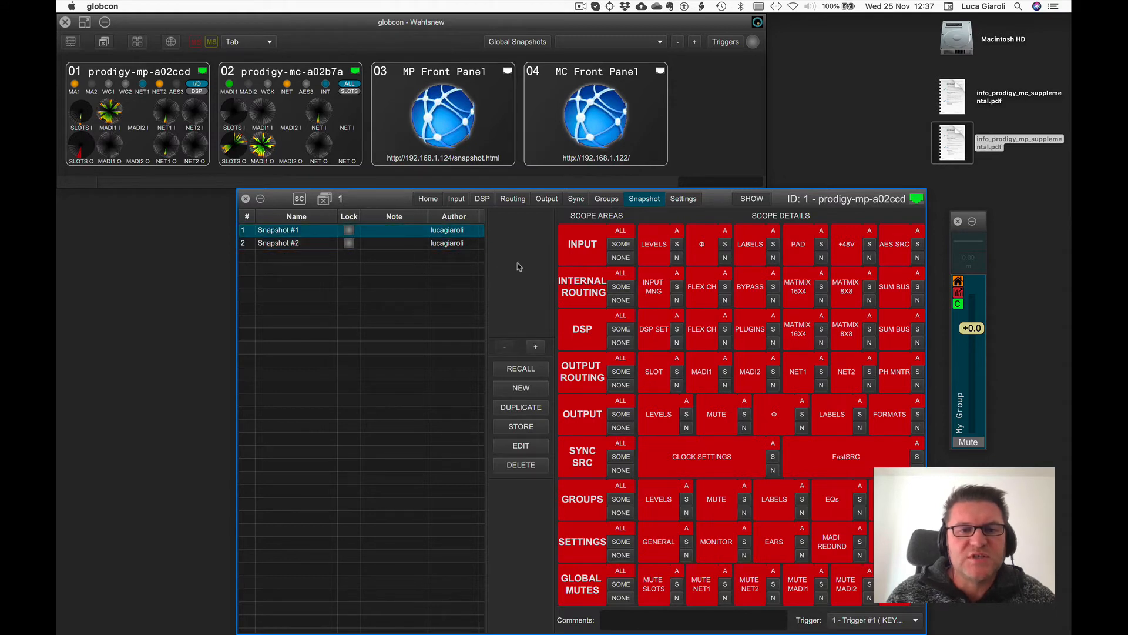
{"action": "left_click", "coordinate": [481, 199]}
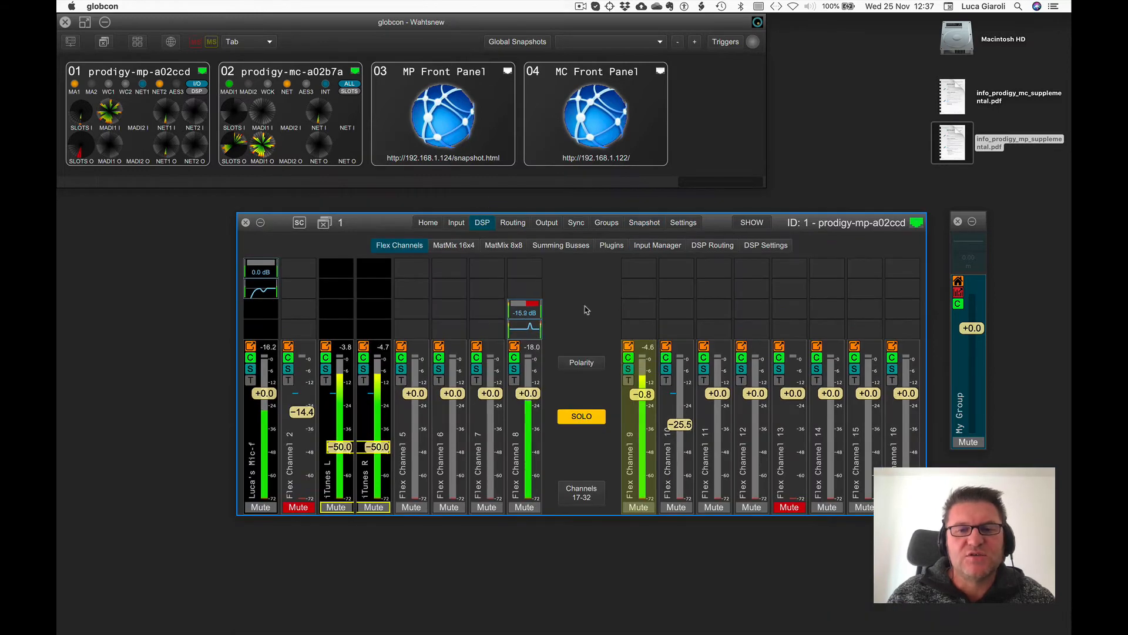
Switch to Configuration mode and insert a Dynamic plugin into Flex Channel 9's first slot.
{"action": "left_click", "coordinate": [750, 224]}
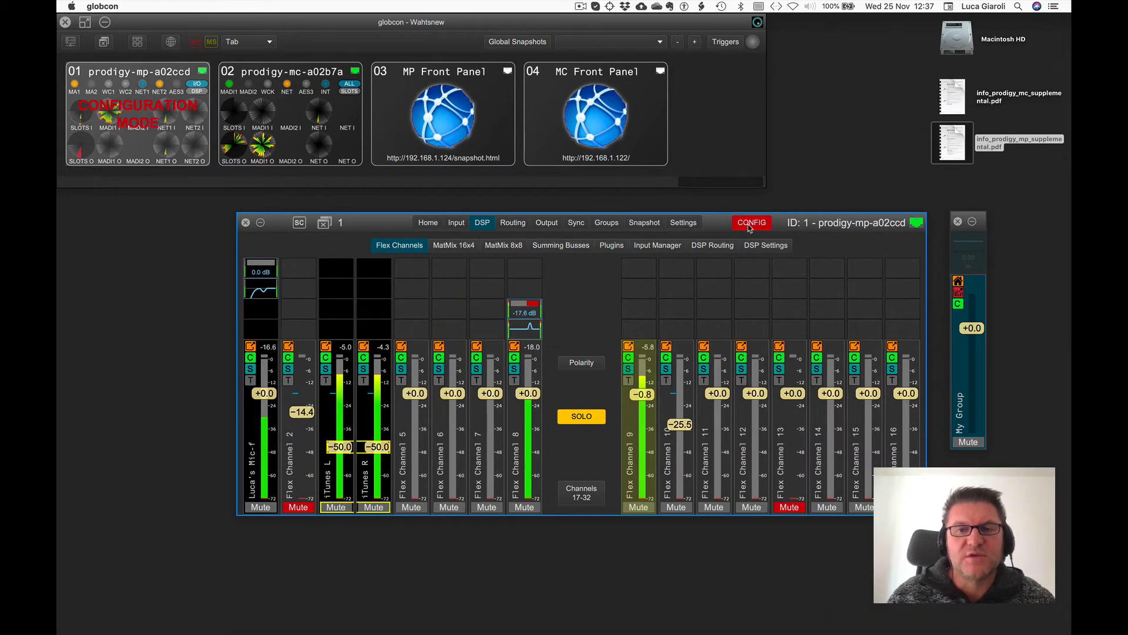
{"action": "right_click", "coordinate": [641, 269]}
{"action": "mouse_move", "coordinate": [667, 275]}
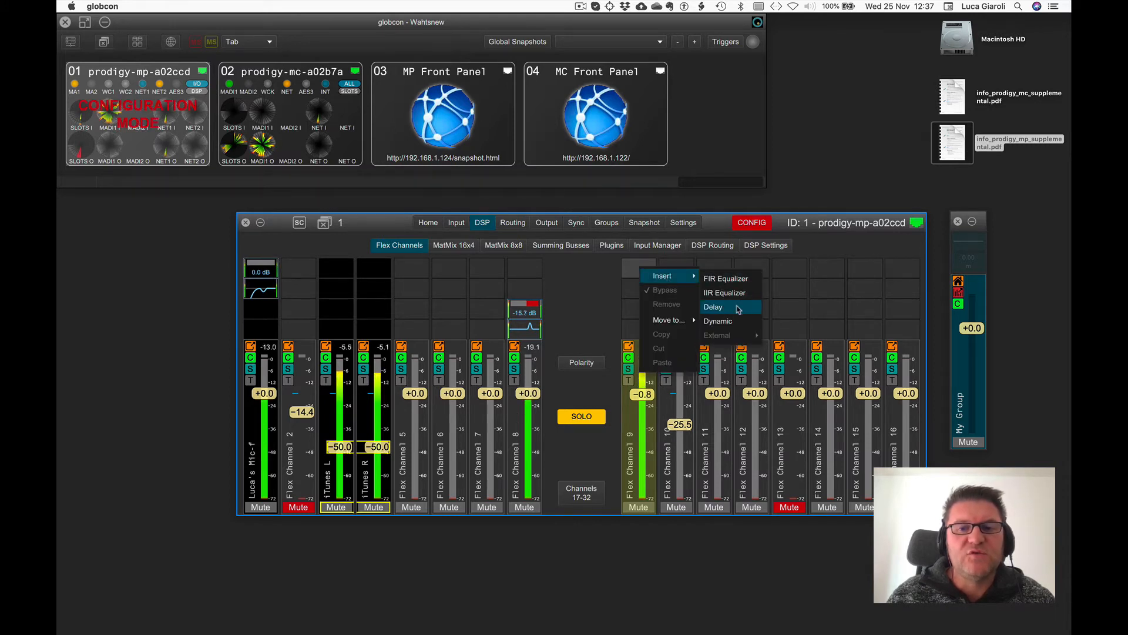
{"action": "left_click", "coordinate": [732, 319]}
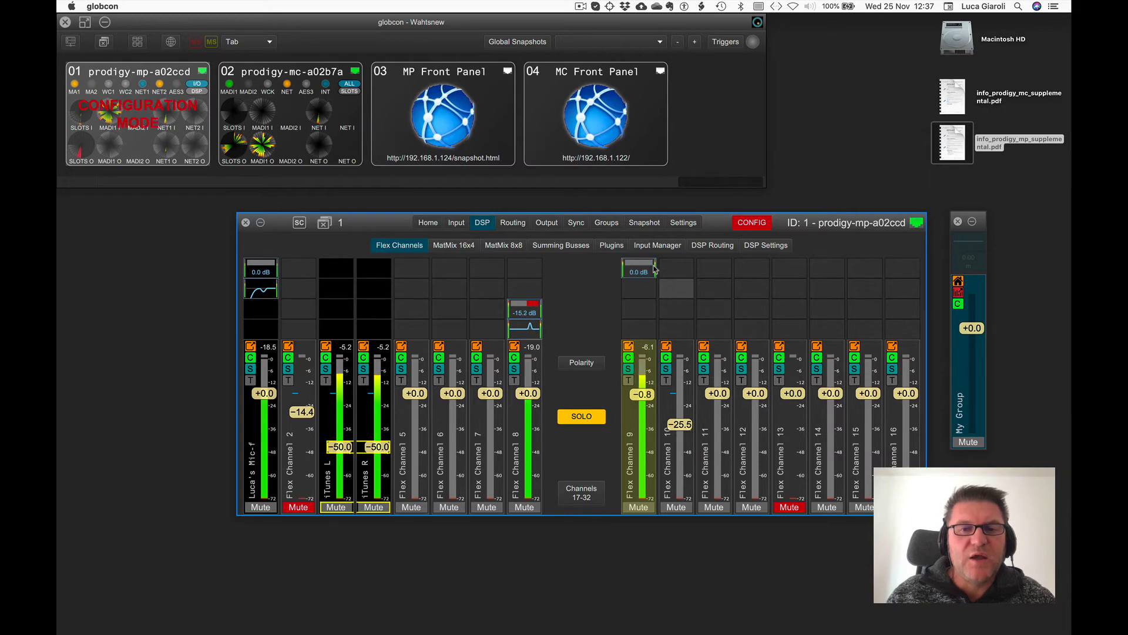
Open the snapshot page in Configuration mode and select Snapshot #2, Snapshot #1 and Snapshot #2 in turn.
{"action": "left_click", "coordinate": [644, 223]}
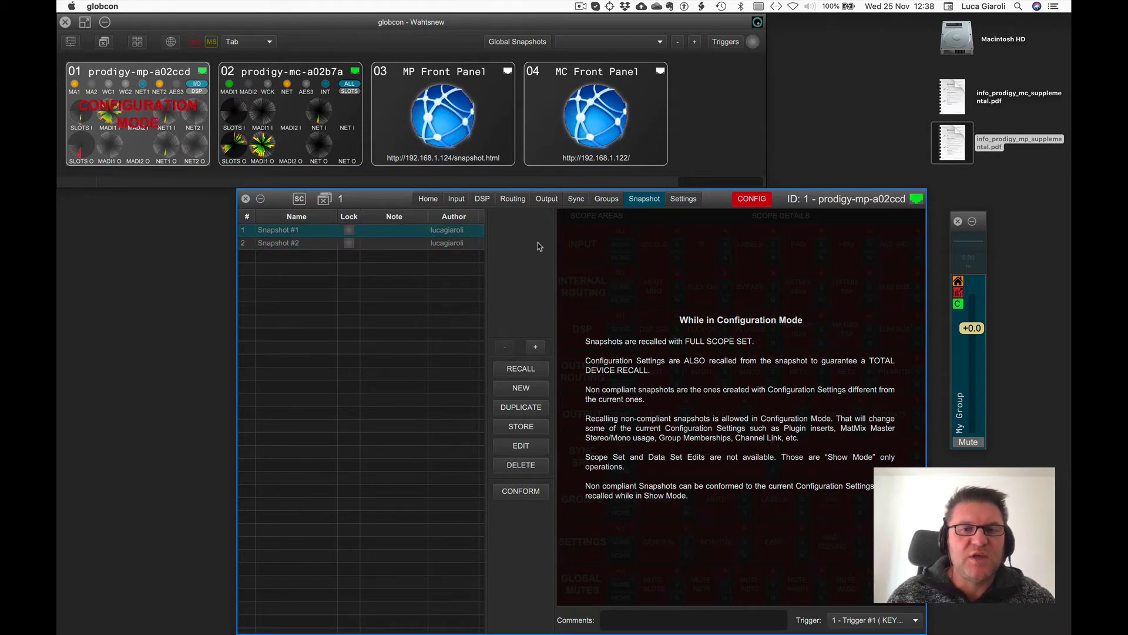
{"action": "left_click", "coordinate": [272, 247]}
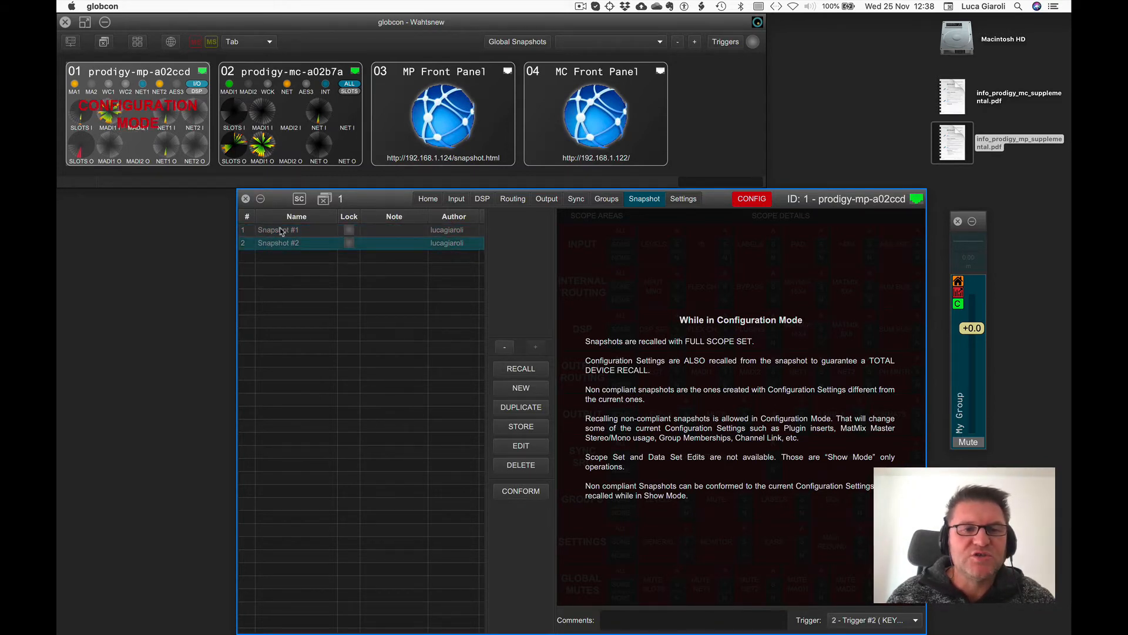
{"action": "left_click", "coordinate": [281, 231]}
{"action": "left_click", "coordinate": [284, 246]}
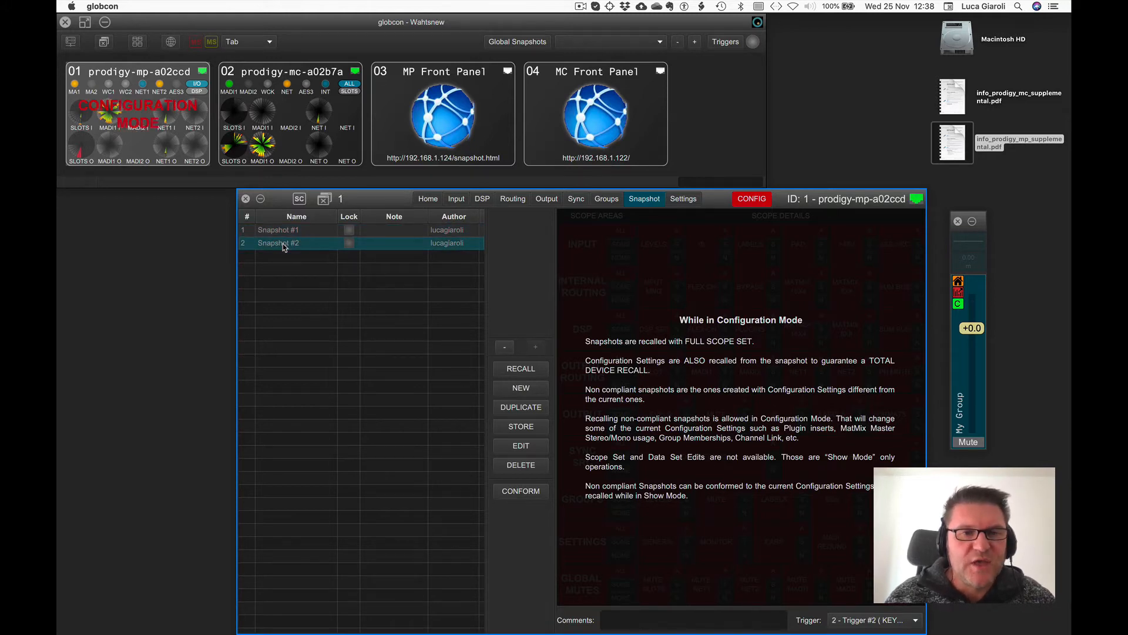
Open the MP Front Panel's snapshot page and close it again.
{"action": "double_click", "coordinate": [393, 146]}
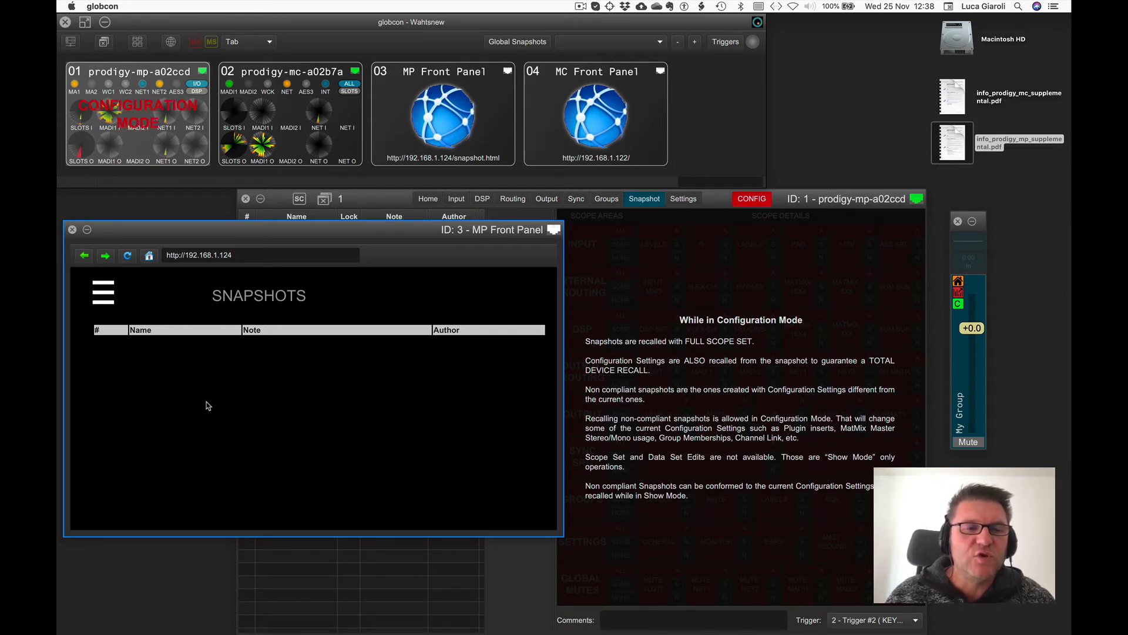
{"action": "left_click", "coordinate": [72, 230]}
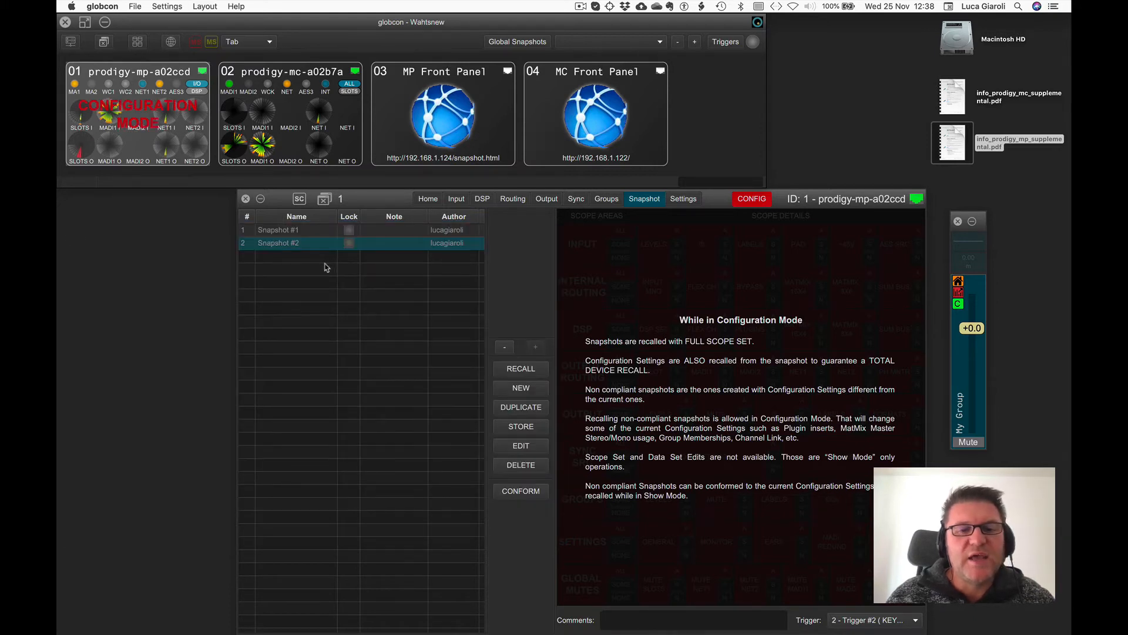
Duplicate Snapshot #1 and Snapshot #2.
{"action": "left_click", "coordinate": [283, 232]}
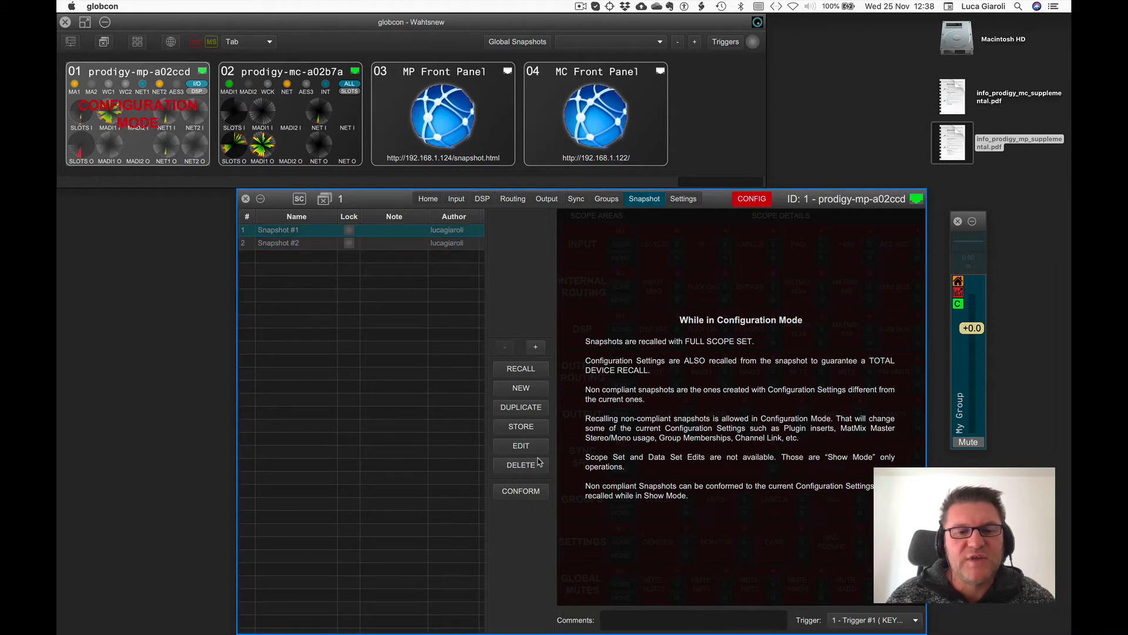
{"action": "left_click", "coordinate": [523, 411]}
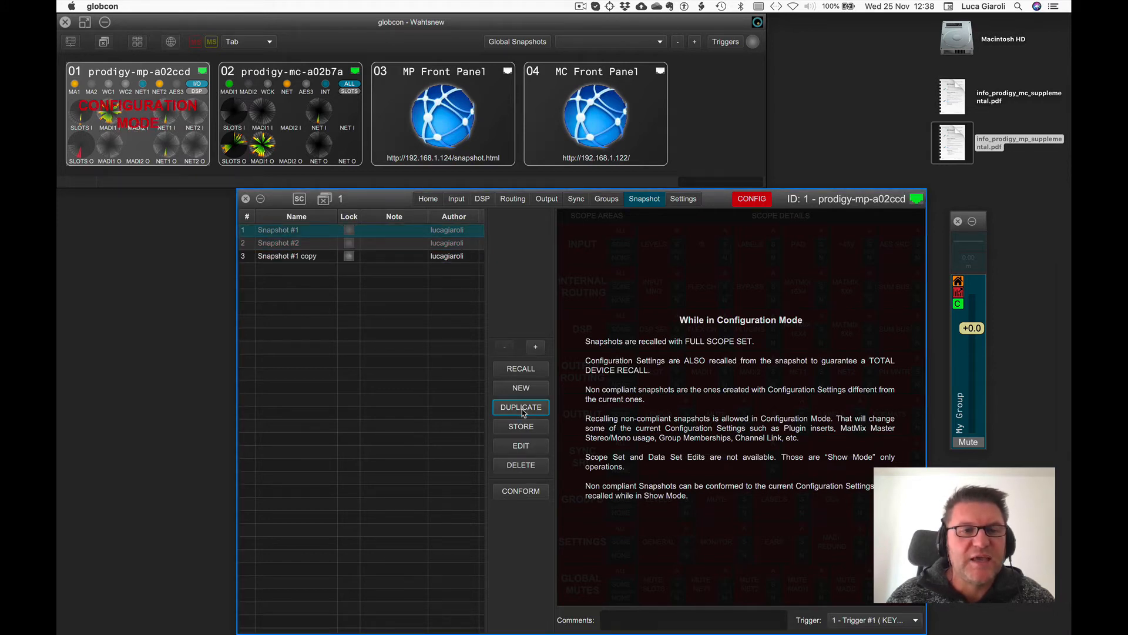
{"action": "left_click", "coordinate": [290, 243]}
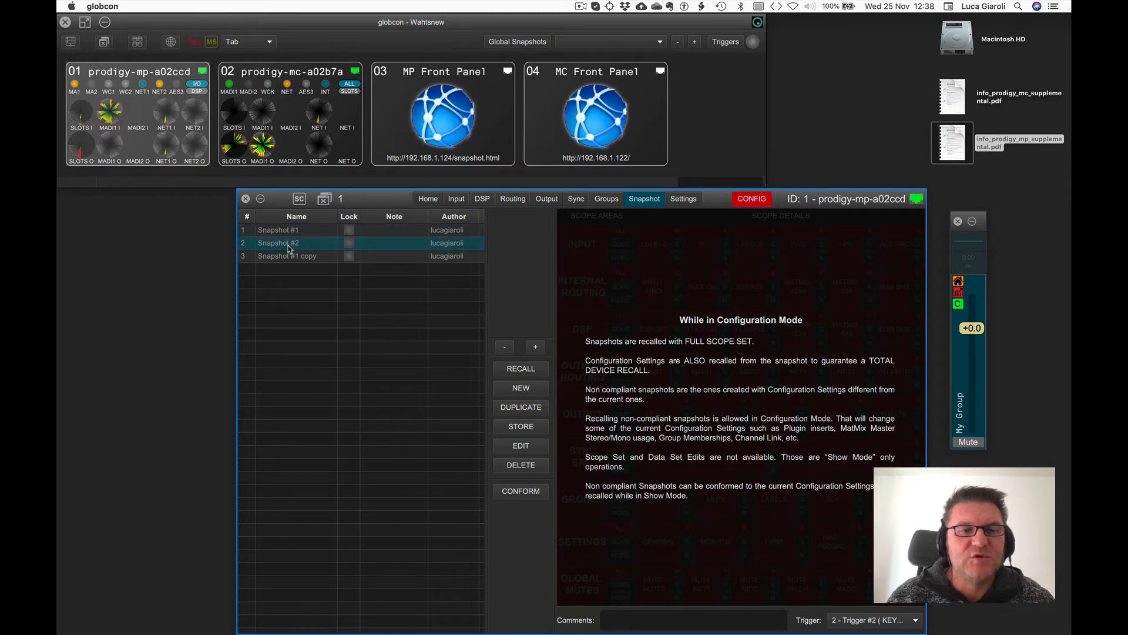
{"action": "left_click", "coordinate": [518, 411]}
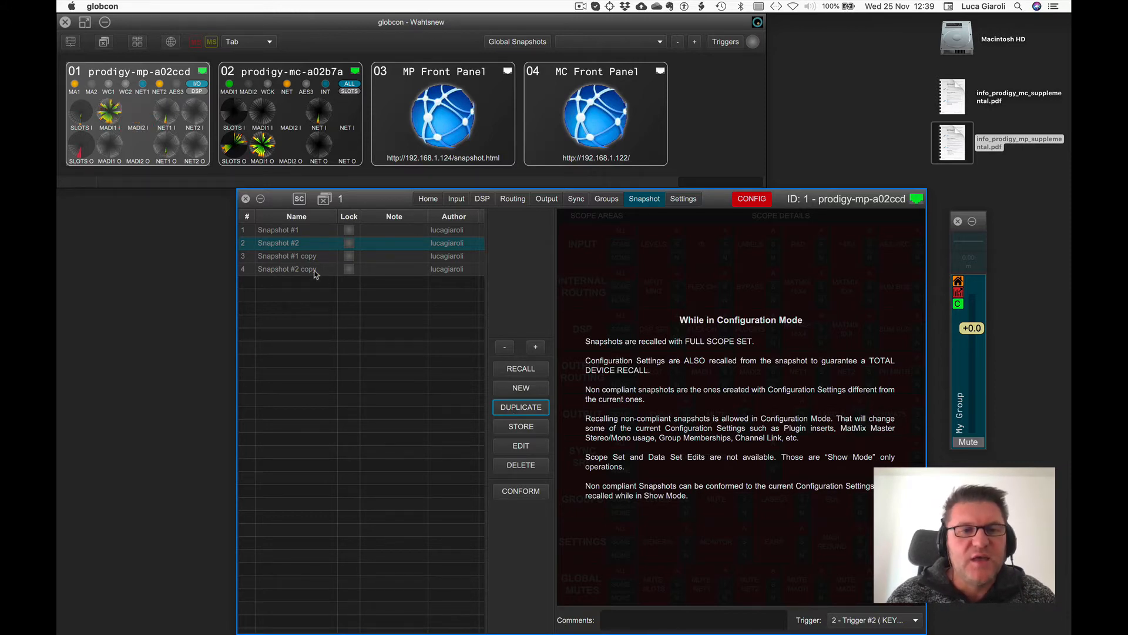
Switch to Show mode and conform Snapshot #1 and Snapshot #2 to the current configuration settings.
{"action": "left_click", "coordinate": [303, 229]}
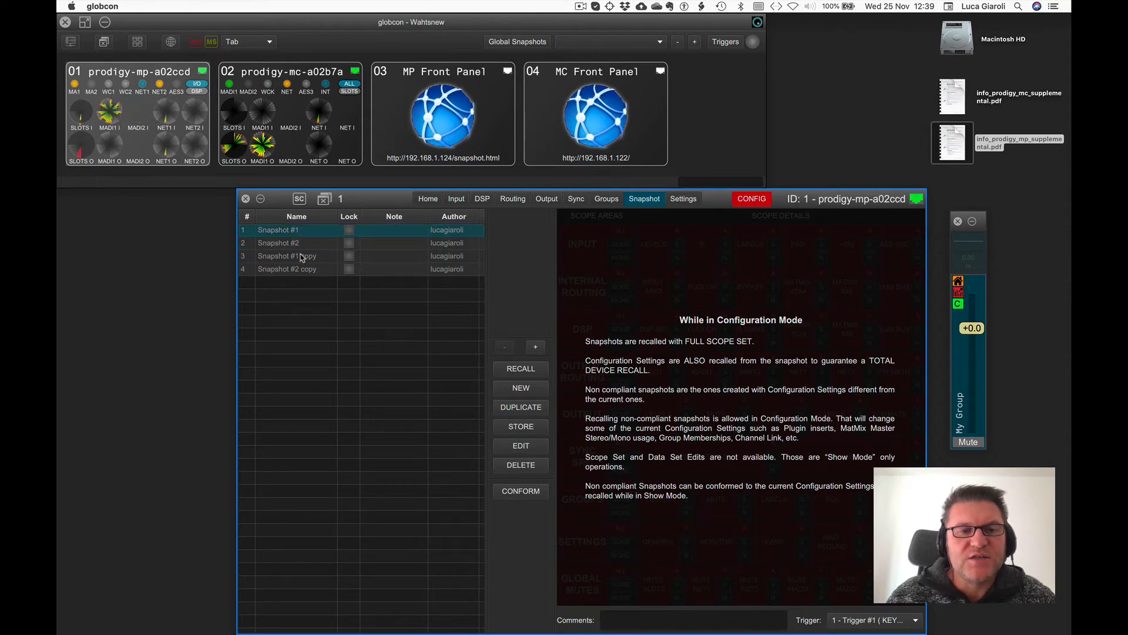
{"action": "left_click", "coordinate": [301, 256]}
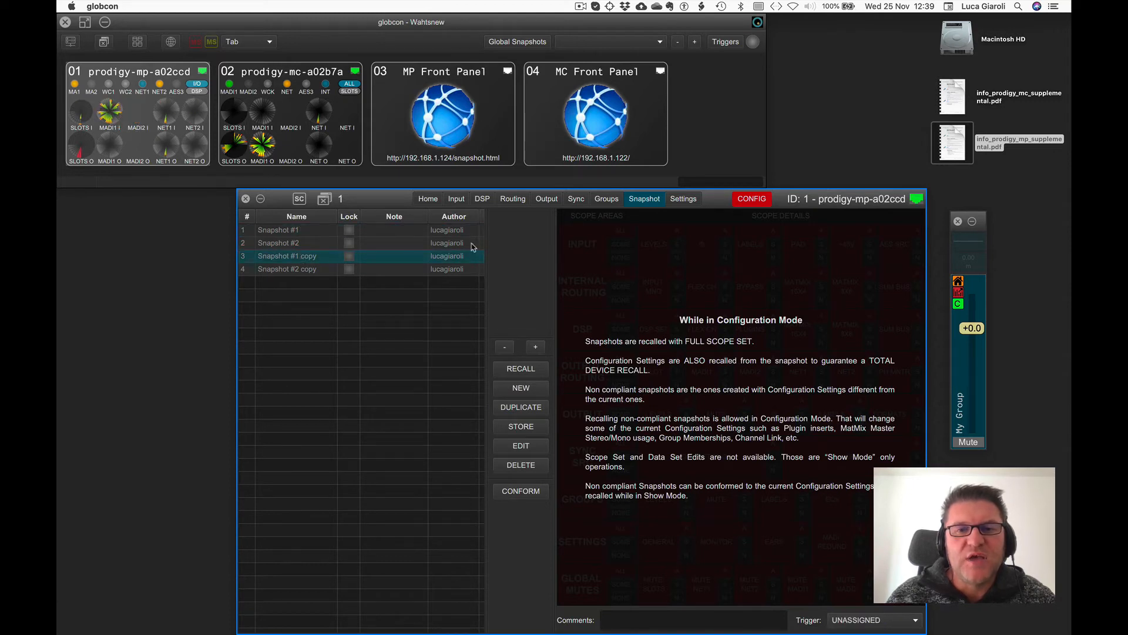
{"action": "left_click", "coordinate": [745, 199]}
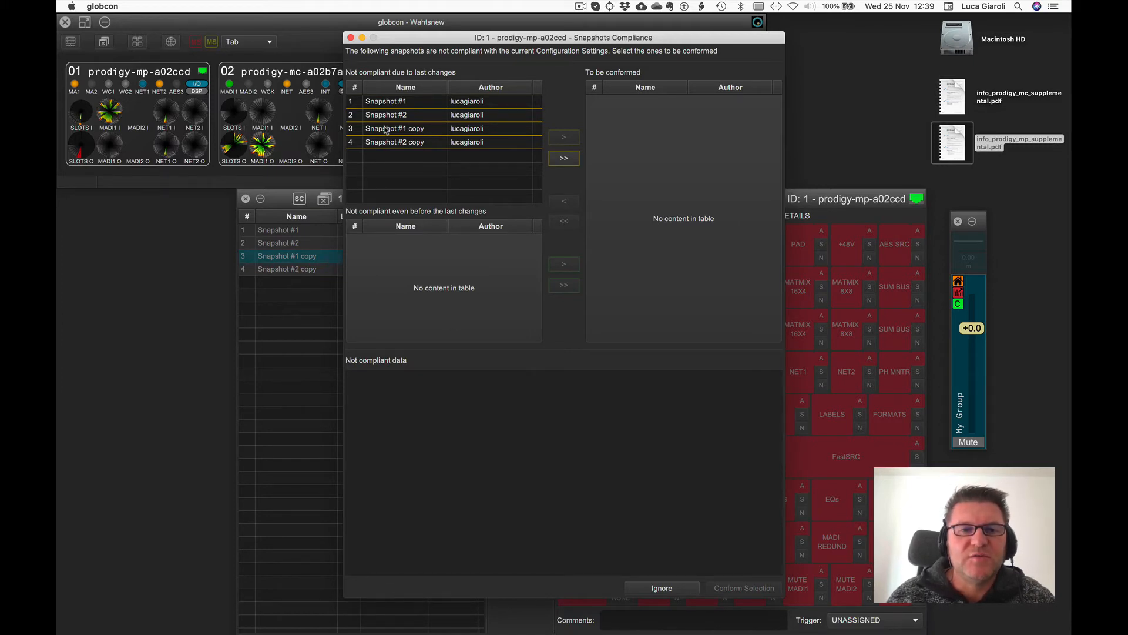
{"action": "left_click", "coordinate": [391, 102]}
{"action": "left_click", "coordinate": [563, 137]}
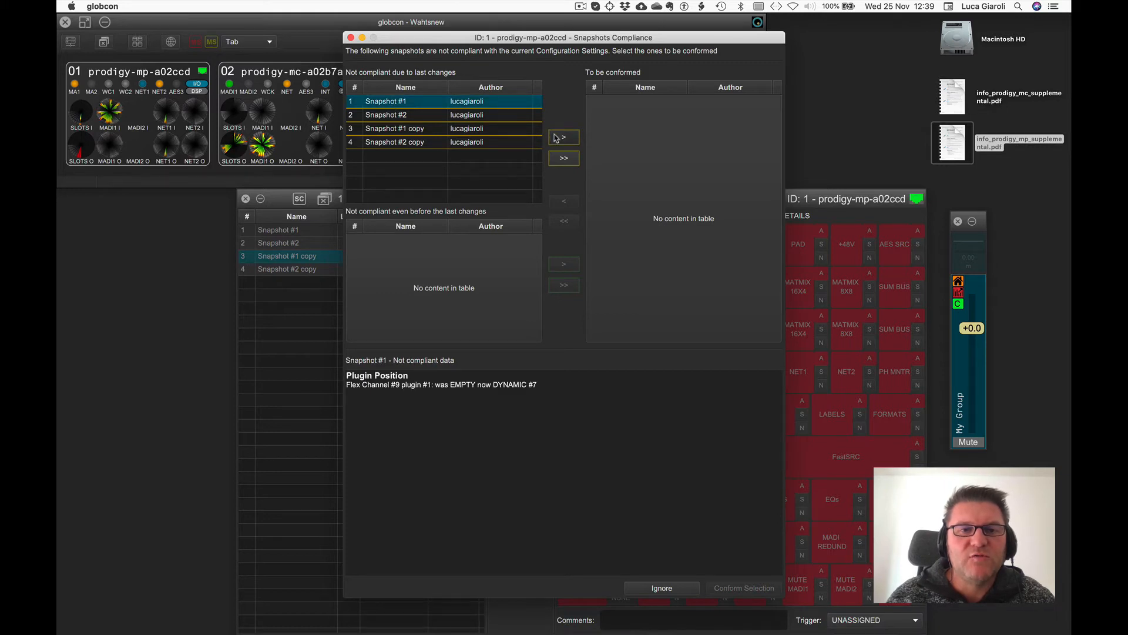
{"action": "left_click", "coordinate": [563, 136]}
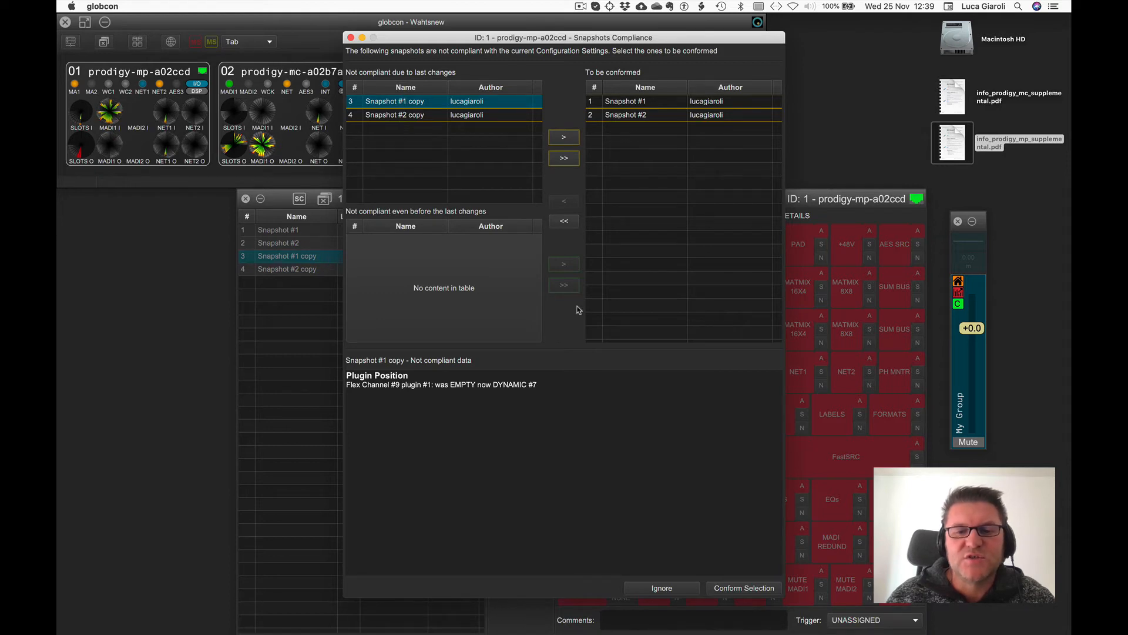
{"action": "left_click", "coordinate": [726, 588]}
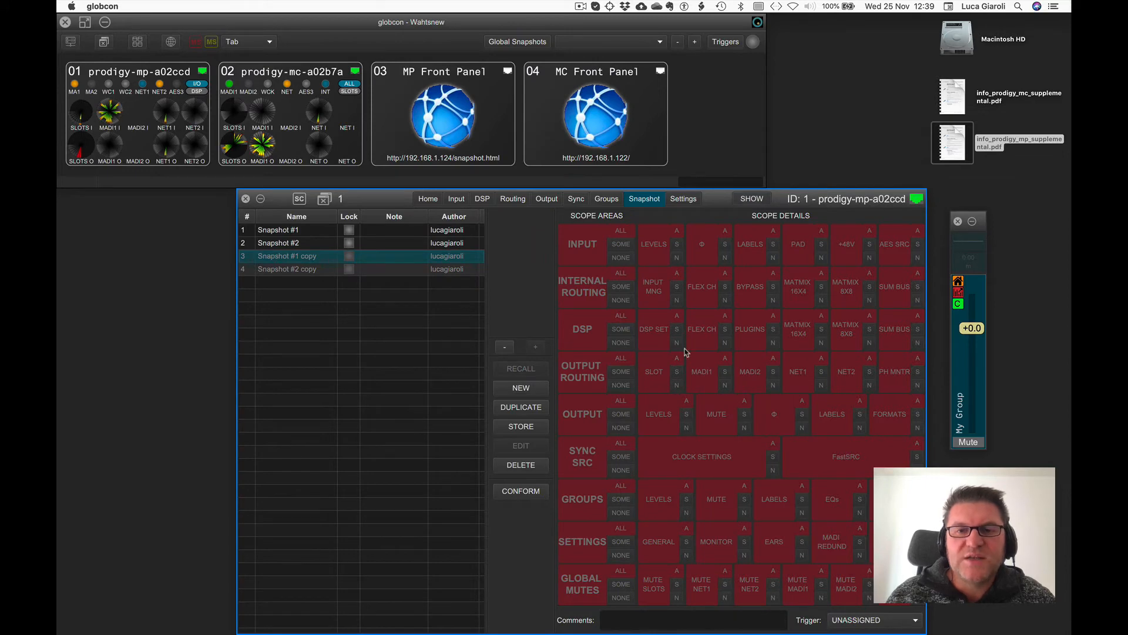
Select each snapshot in the list in turn to inspect its scope details.
{"action": "left_click", "coordinate": [395, 231]}
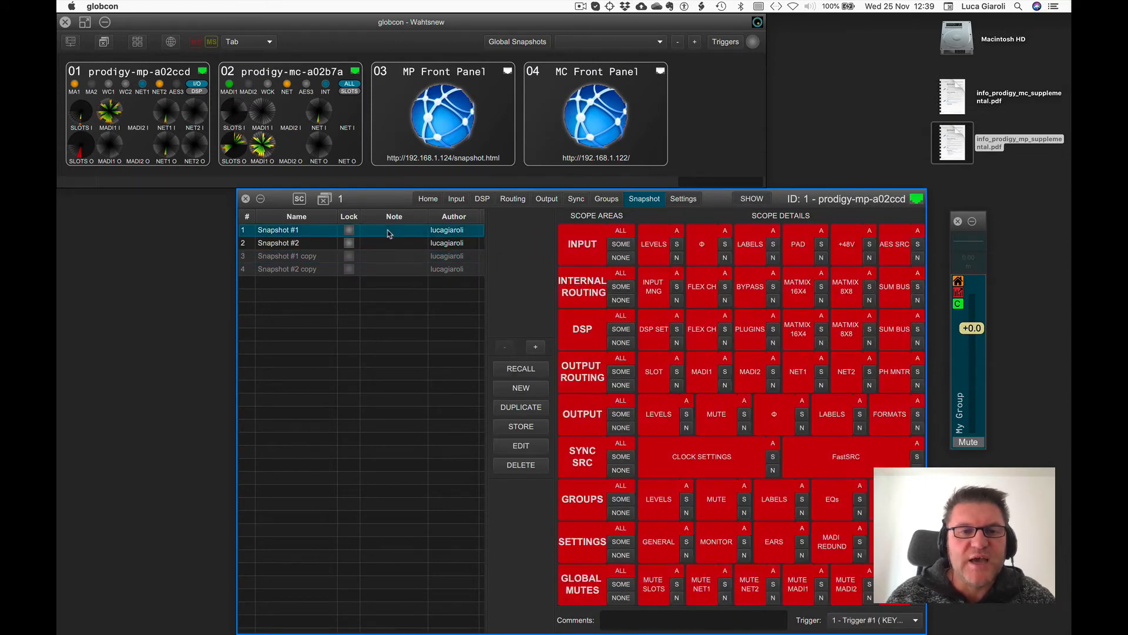
{"action": "left_click", "coordinate": [388, 244]}
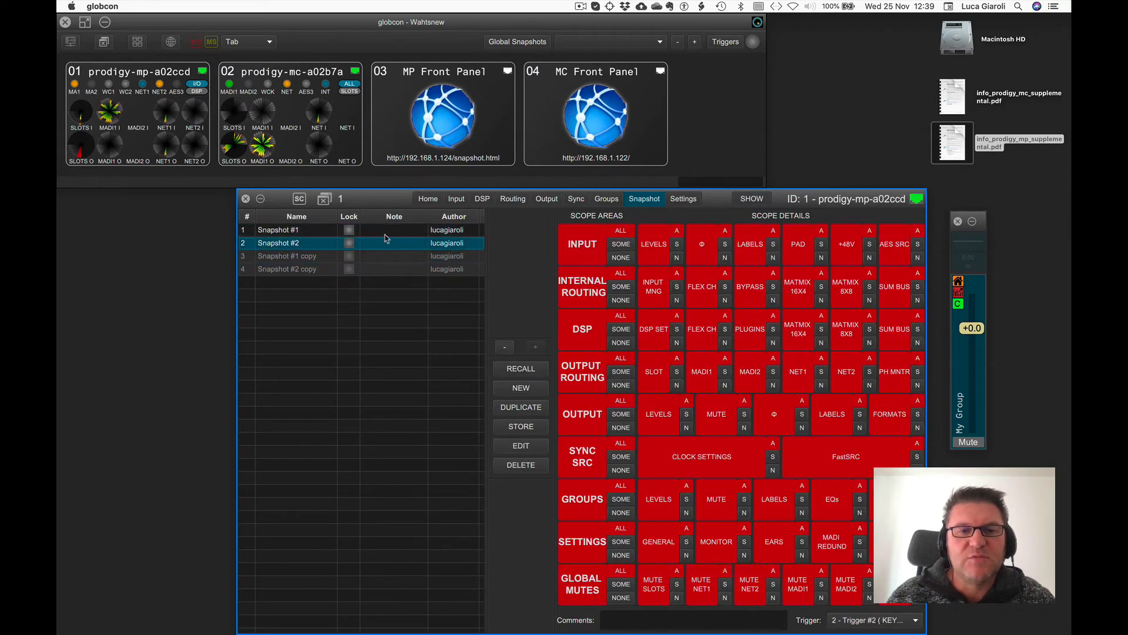
{"action": "left_click", "coordinate": [385, 235]}
{"action": "left_click", "coordinate": [386, 243]}
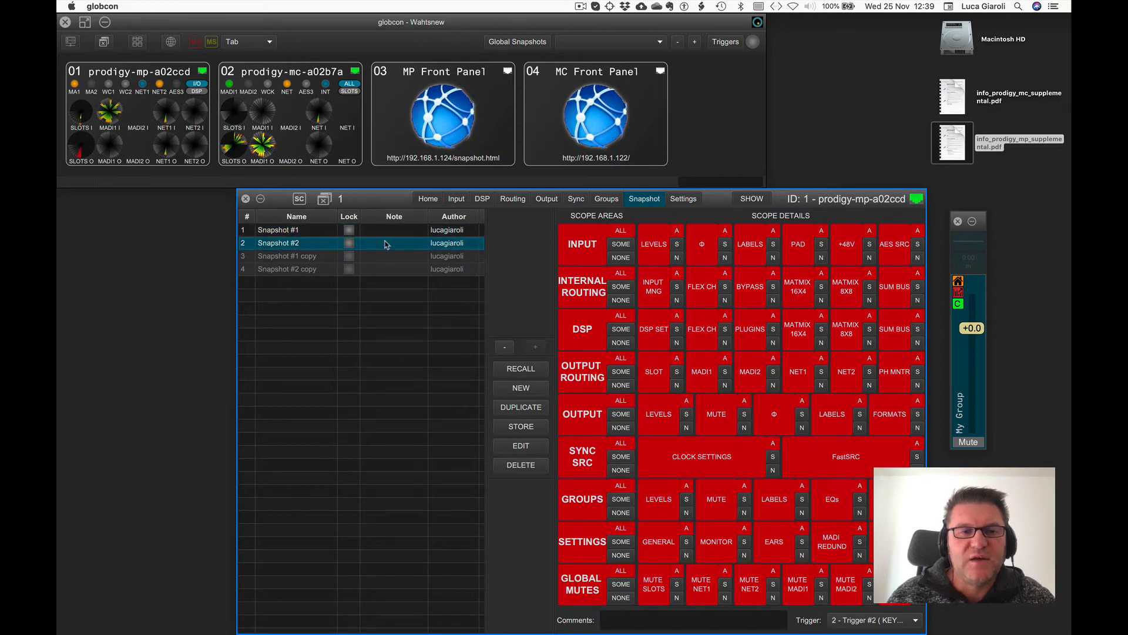
{"action": "left_click", "coordinate": [385, 259]}
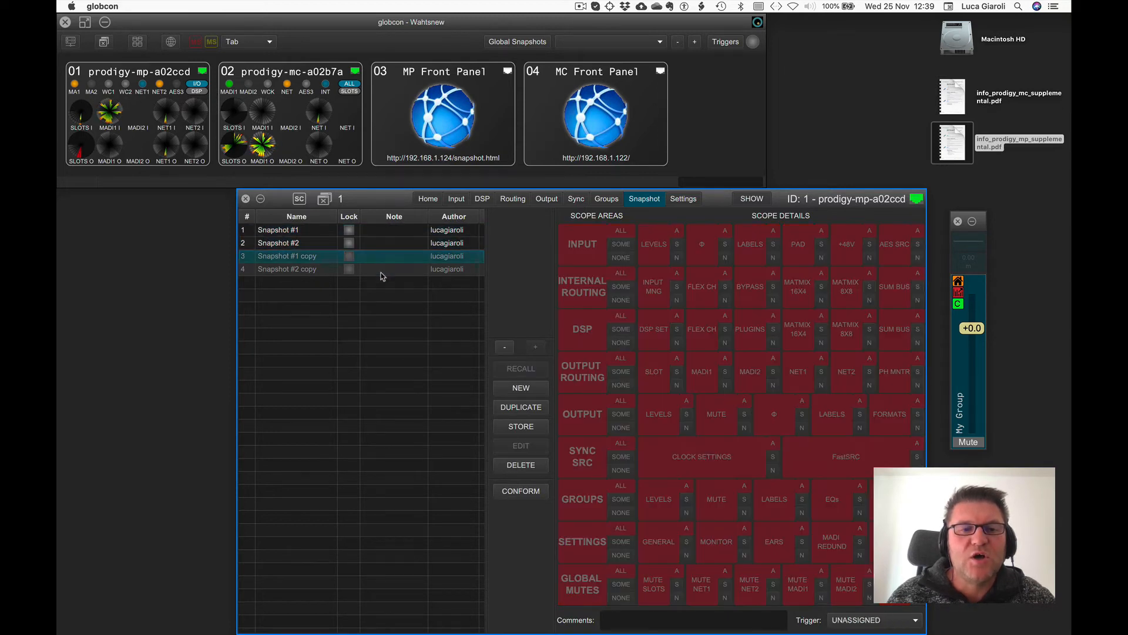
{"action": "left_click", "coordinate": [383, 271]}
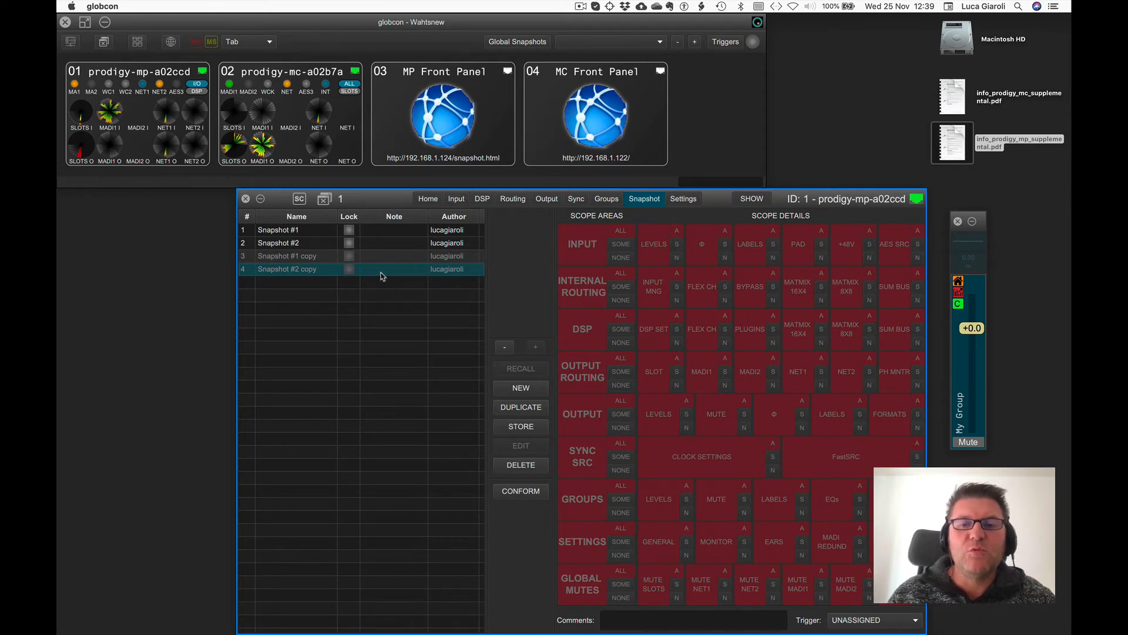
{"action": "left_click", "coordinate": [370, 258]}
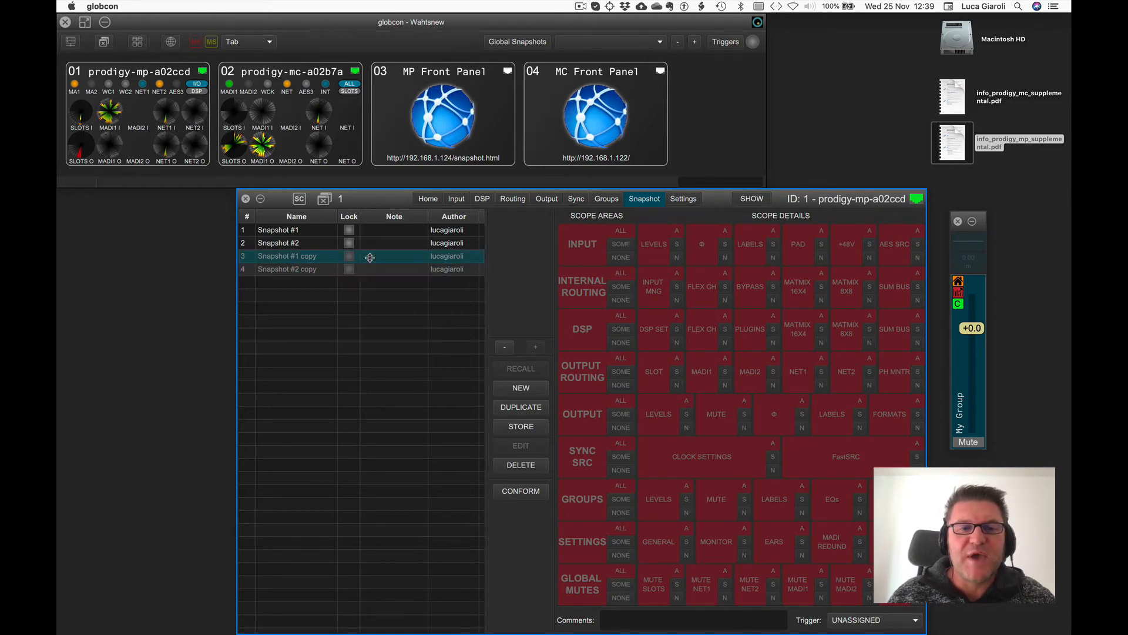
{"action": "left_click", "coordinate": [370, 268]}
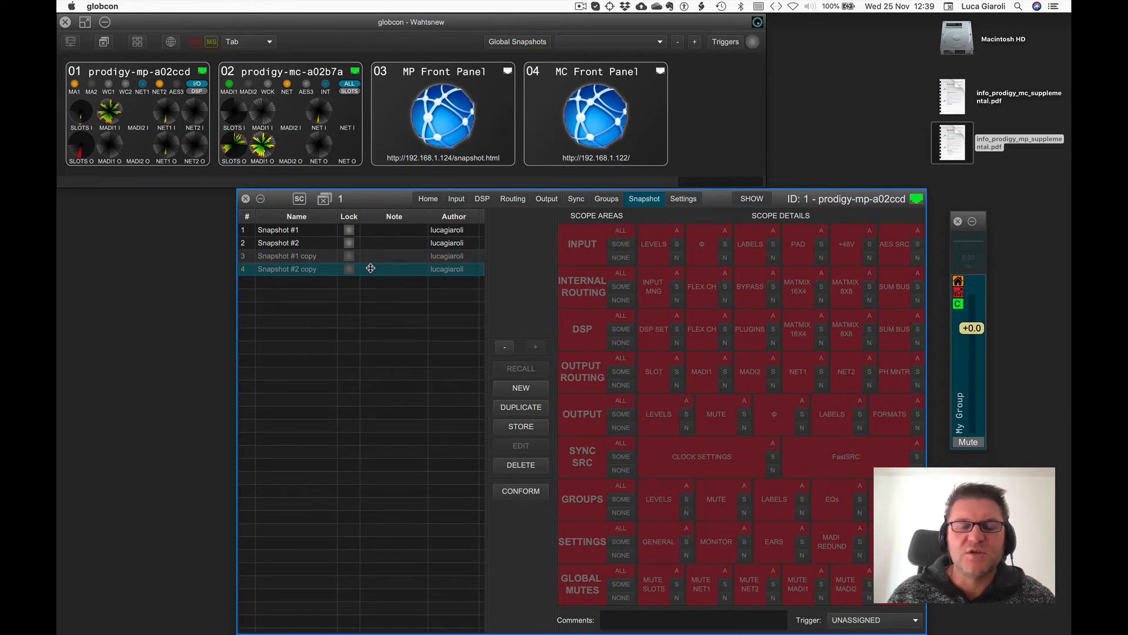
Check the DSP channel strips, then select Snapshot #1, Snapshot #2 and Snapshot #1 on the snapshot page.
{"action": "left_click", "coordinate": [482, 198]}
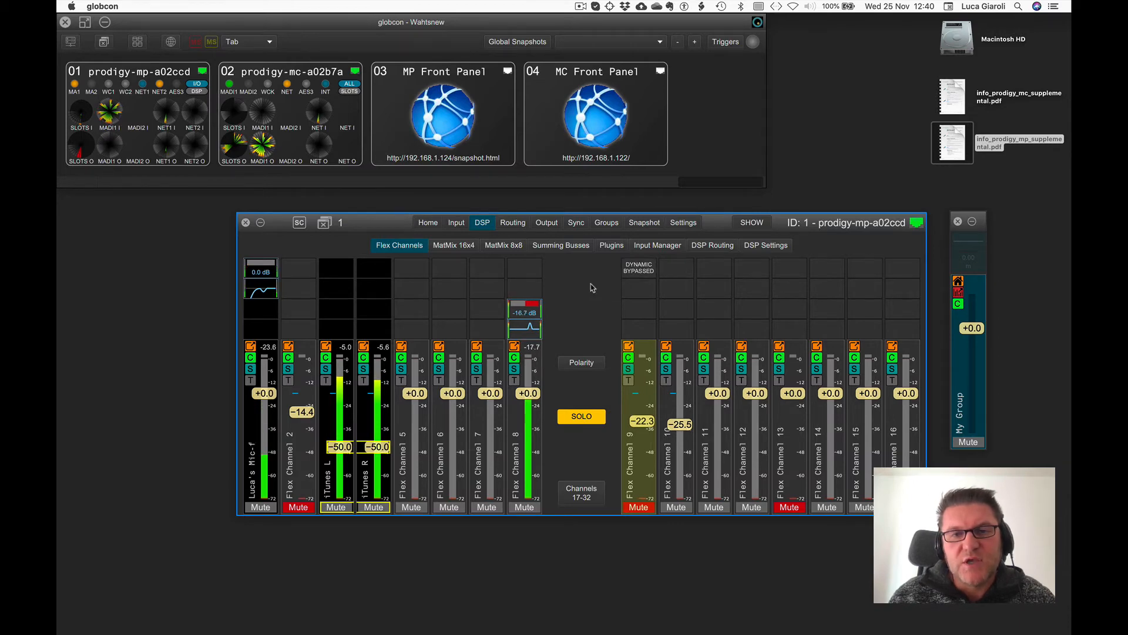
{"action": "left_click", "coordinate": [645, 223]}
{"action": "left_click", "coordinate": [401, 233]}
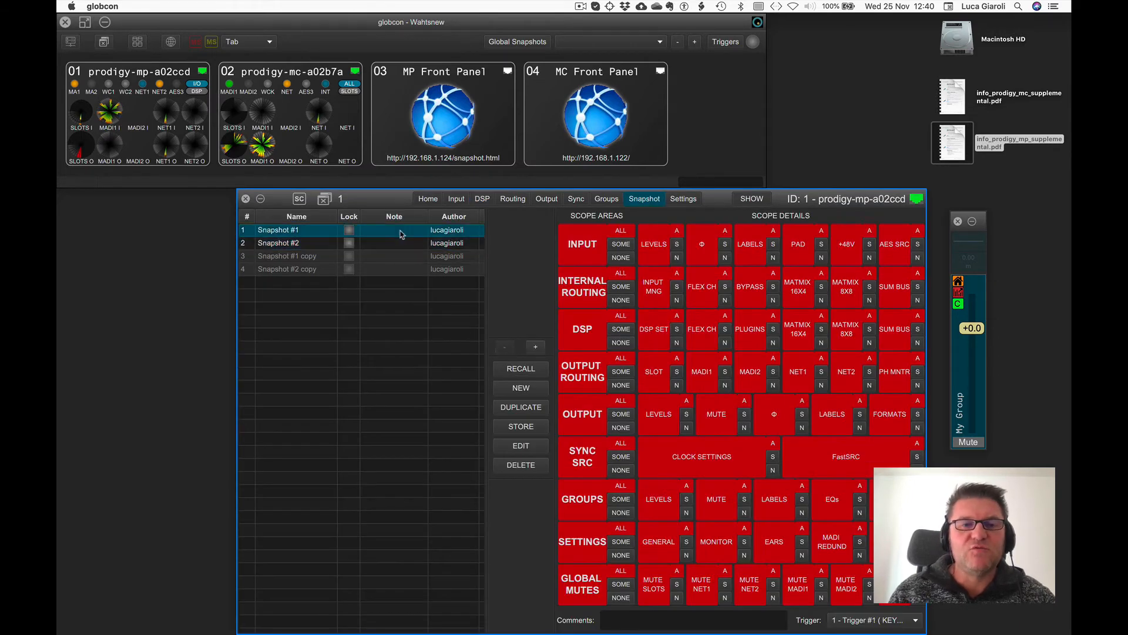
{"action": "left_click", "coordinate": [400, 245]}
{"action": "left_click", "coordinate": [400, 232]}
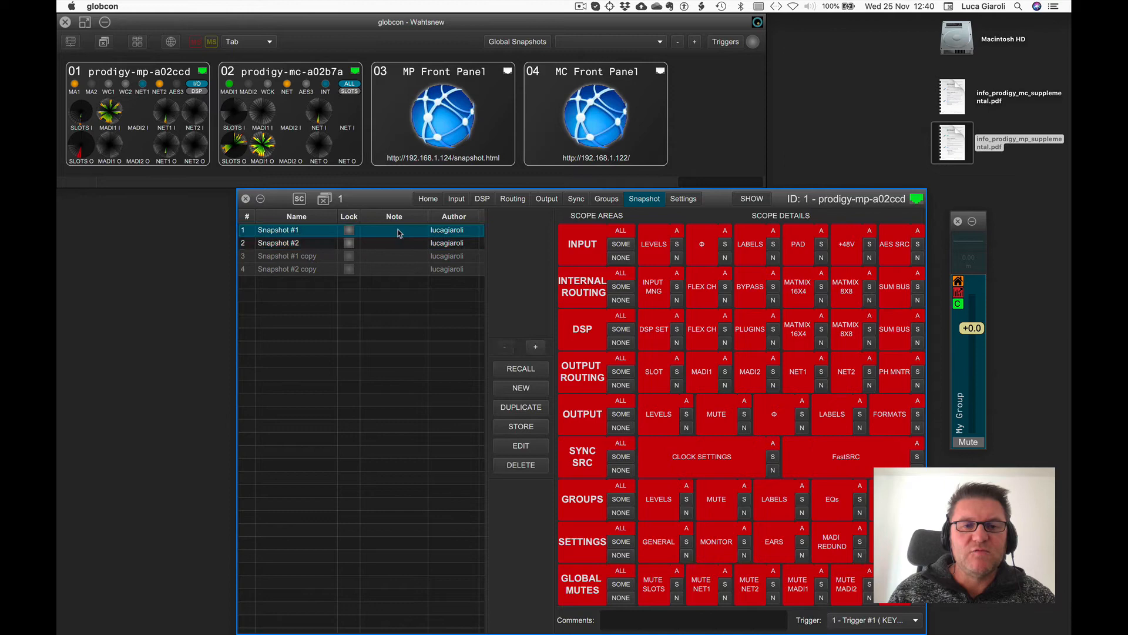
Start editing Snapshot #1 online.
{"action": "left_click", "coordinate": [482, 199]}
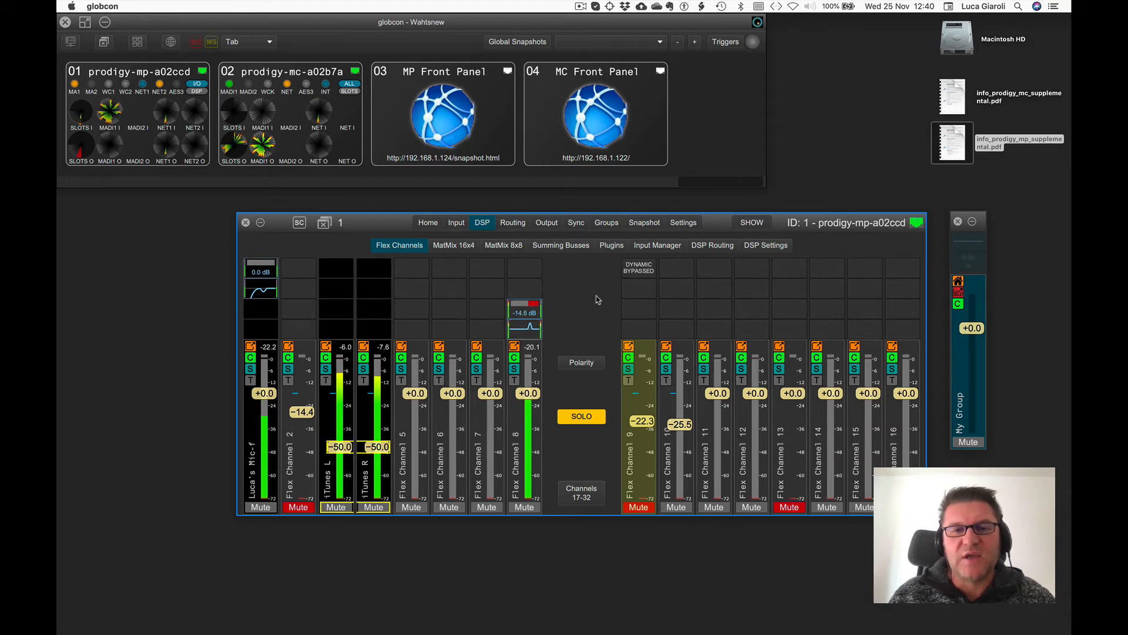
{"action": "left_click", "coordinate": [641, 222]}
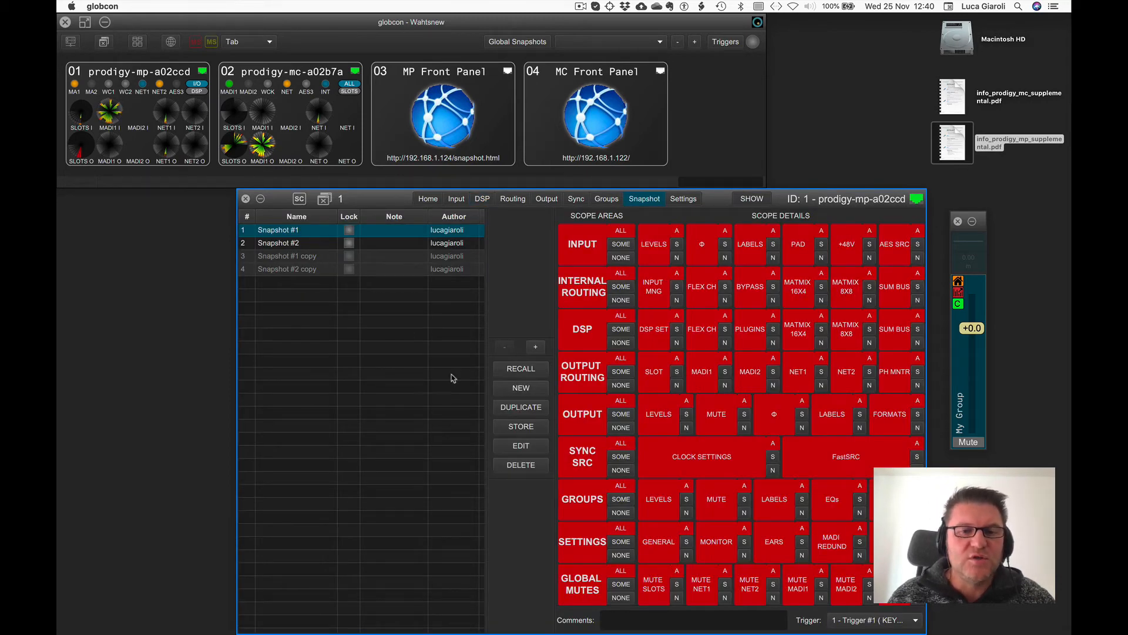
{"action": "left_click", "coordinate": [509, 447]}
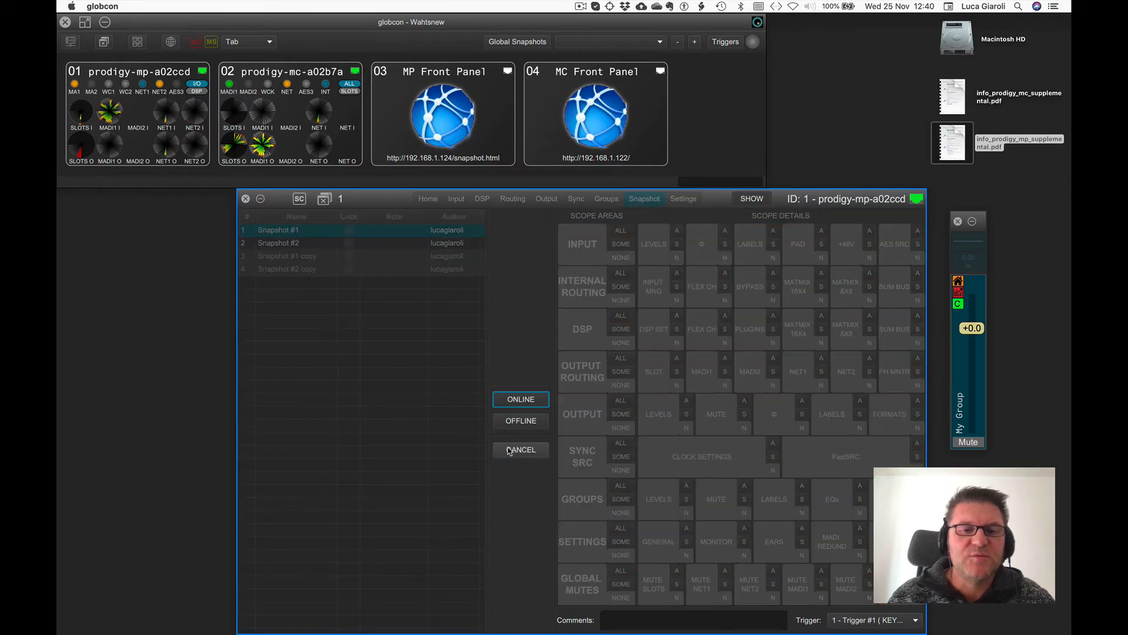
{"action": "left_click", "coordinate": [515, 403]}
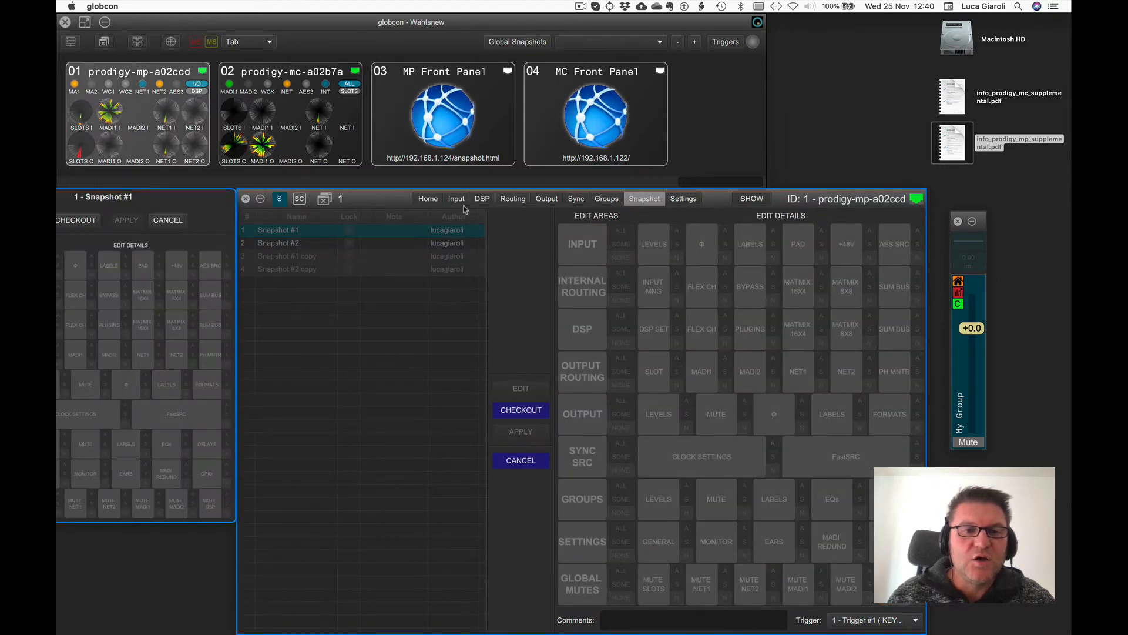
Remove the Dynamic plugin from Flex Channel 9's first slot while editing Snapshot #1.
{"action": "left_click", "coordinate": [482, 199]}
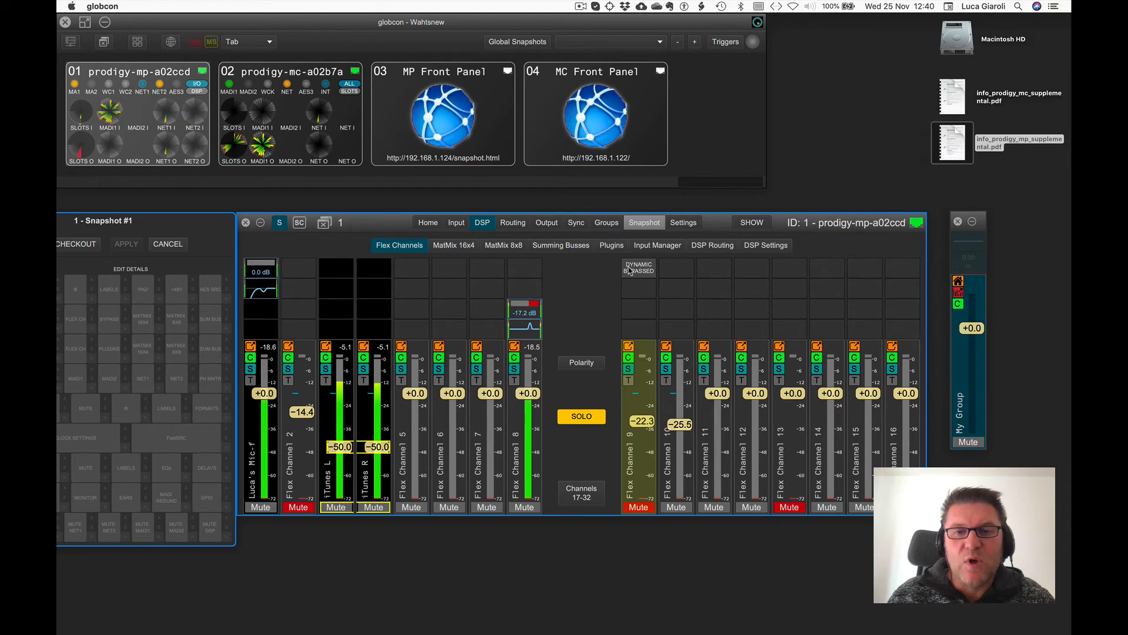
{"action": "left_click", "coordinate": [629, 270]}
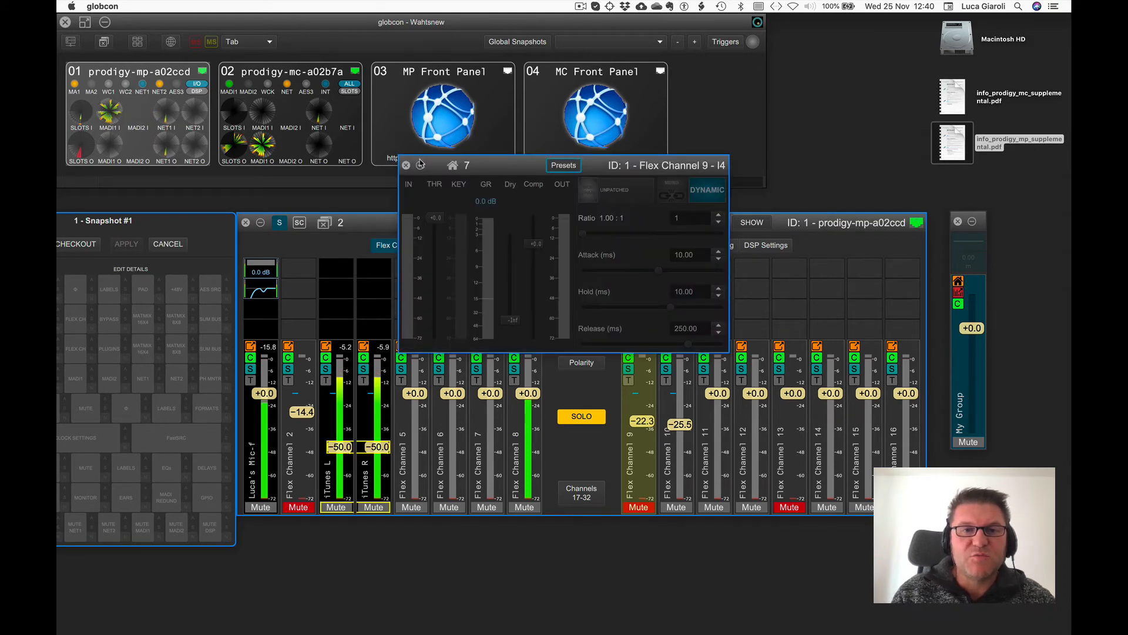
{"action": "left_click", "coordinate": [406, 165]}
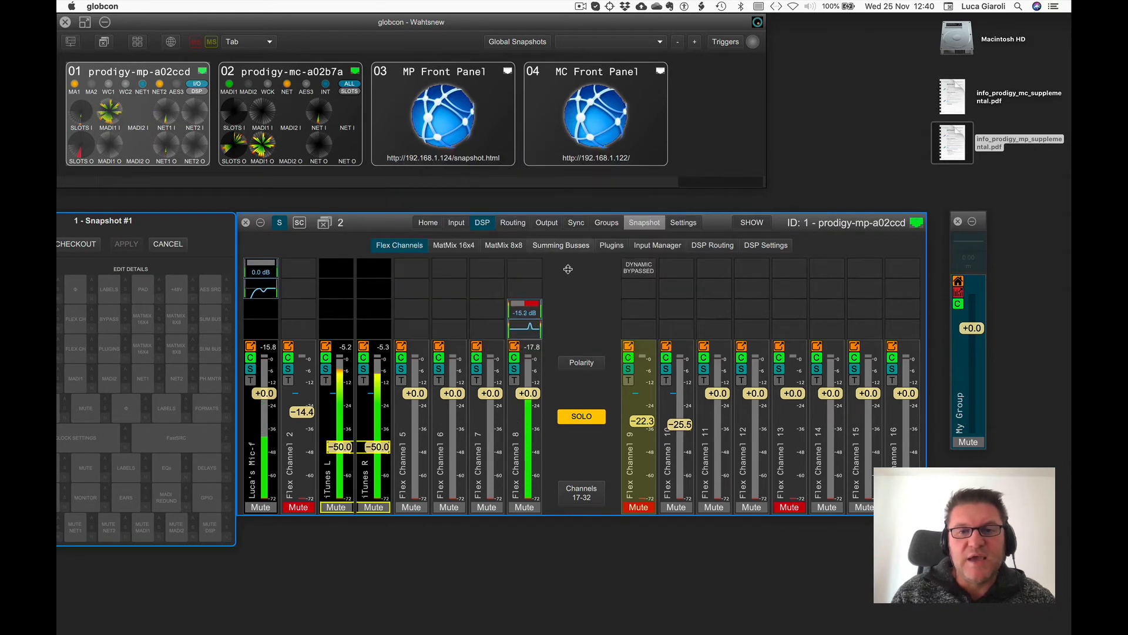
{"action": "left_click", "coordinate": [637, 268]}
{"action": "left_click", "coordinate": [657, 297]}
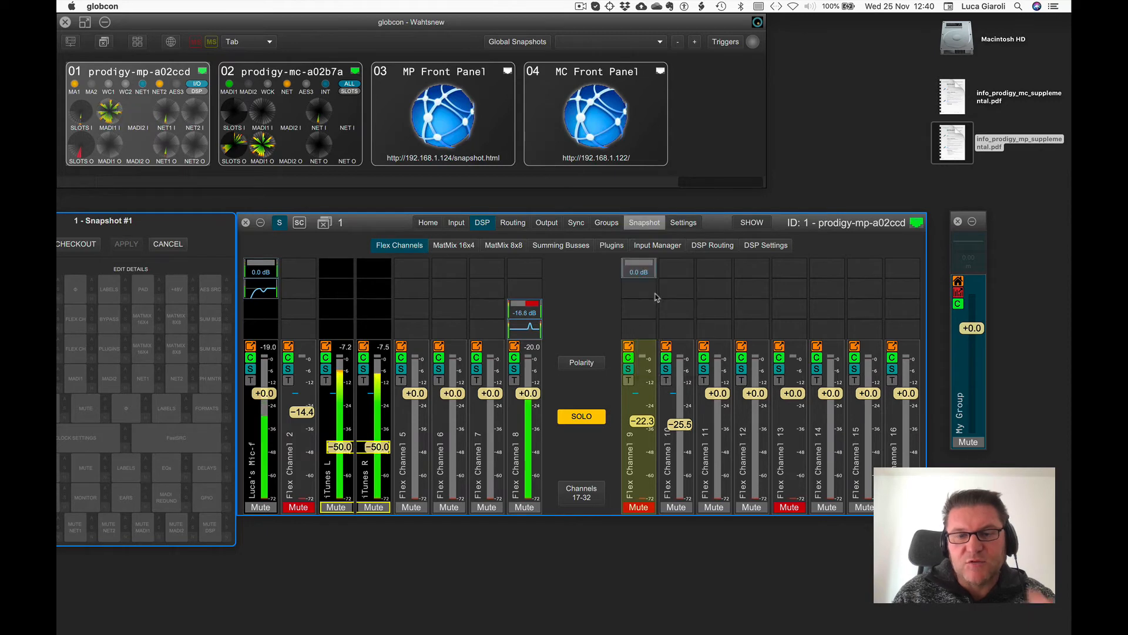
Check out the Snapshot #1 edit with the Internal Routing Bypass detail selected, and select Snapshot #2.
{"action": "left_click", "coordinate": [644, 222]}
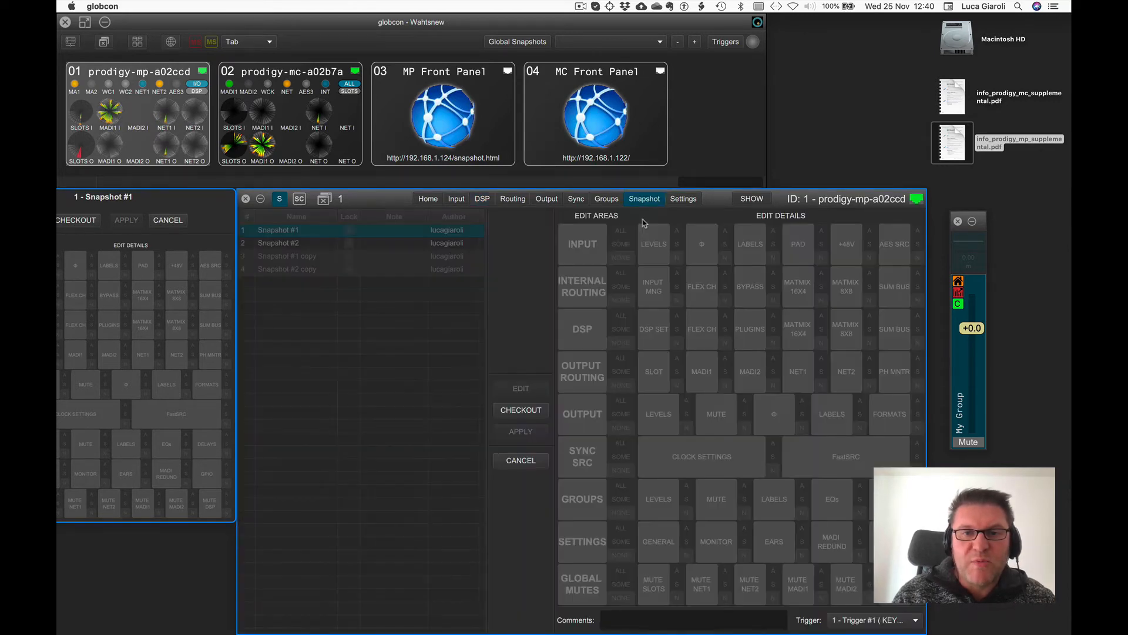
{"action": "left_click", "coordinate": [521, 410]}
{"action": "left_click", "coordinate": [773, 286]}
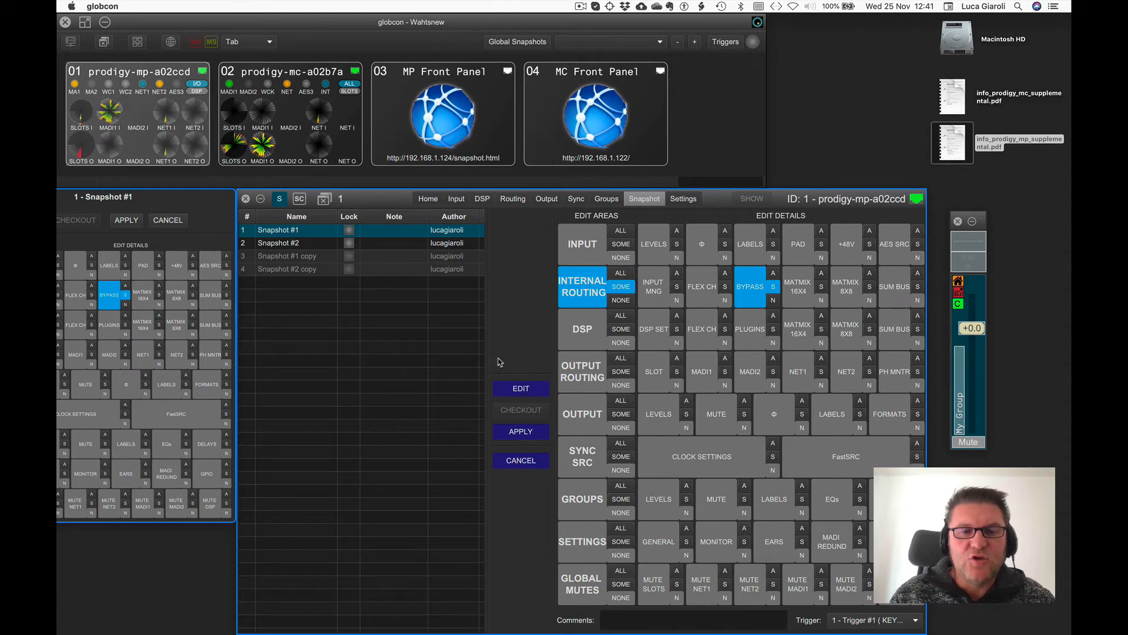
{"action": "left_click", "coordinate": [321, 242], "text": "shift"}
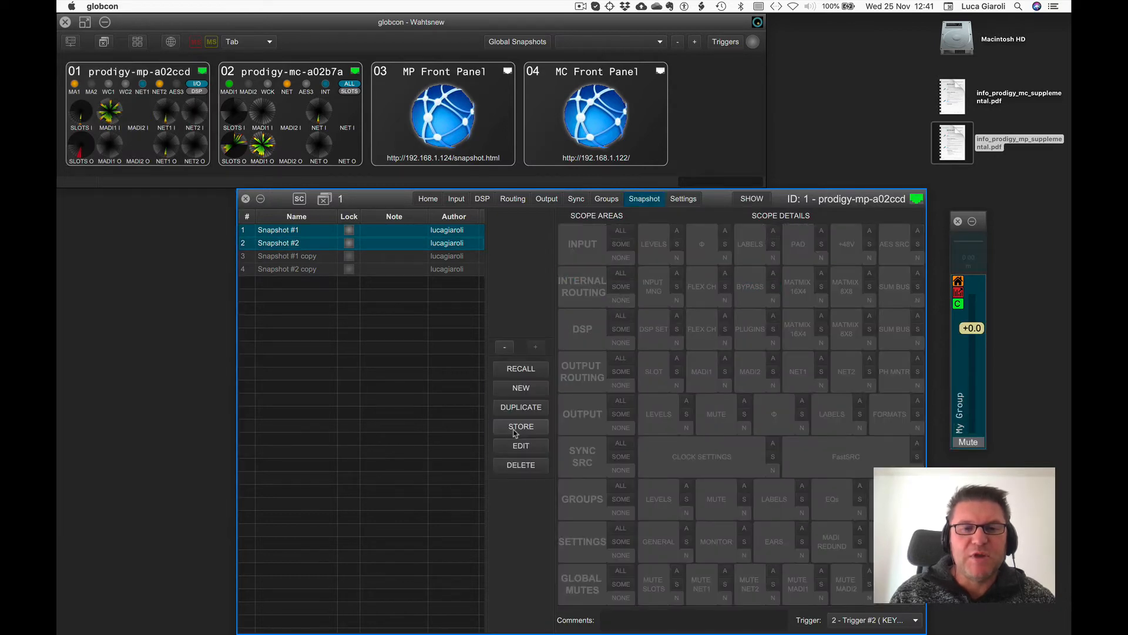
Open the DSP Flex Channels page and undo the last change.
{"action": "left_click", "coordinate": [481, 199]}
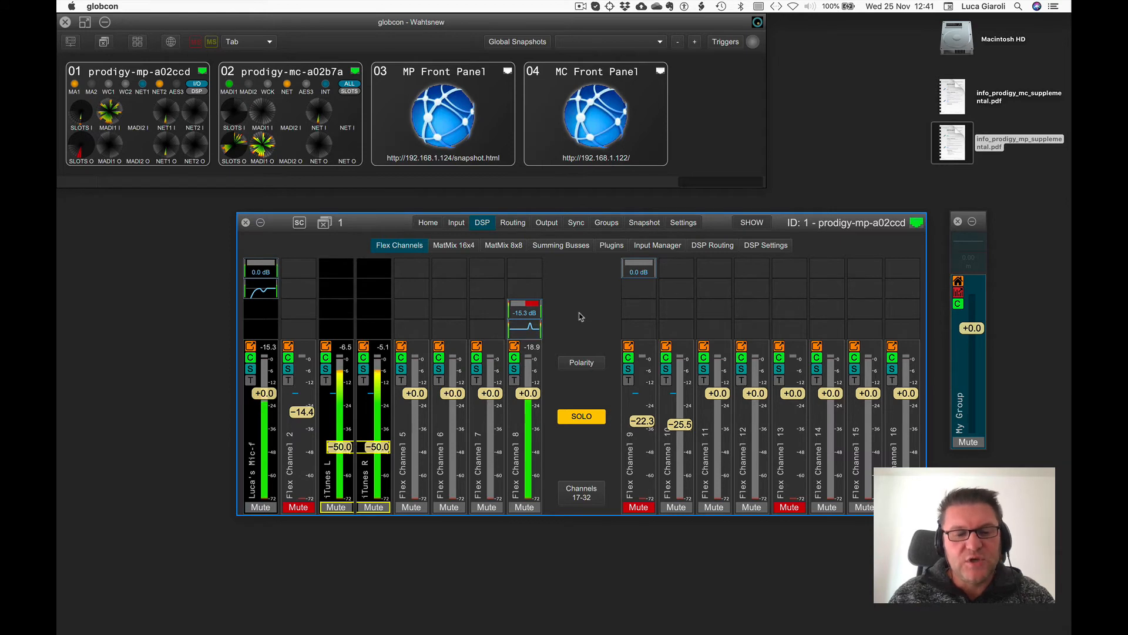
{"action": "key", "text": "super+z"}
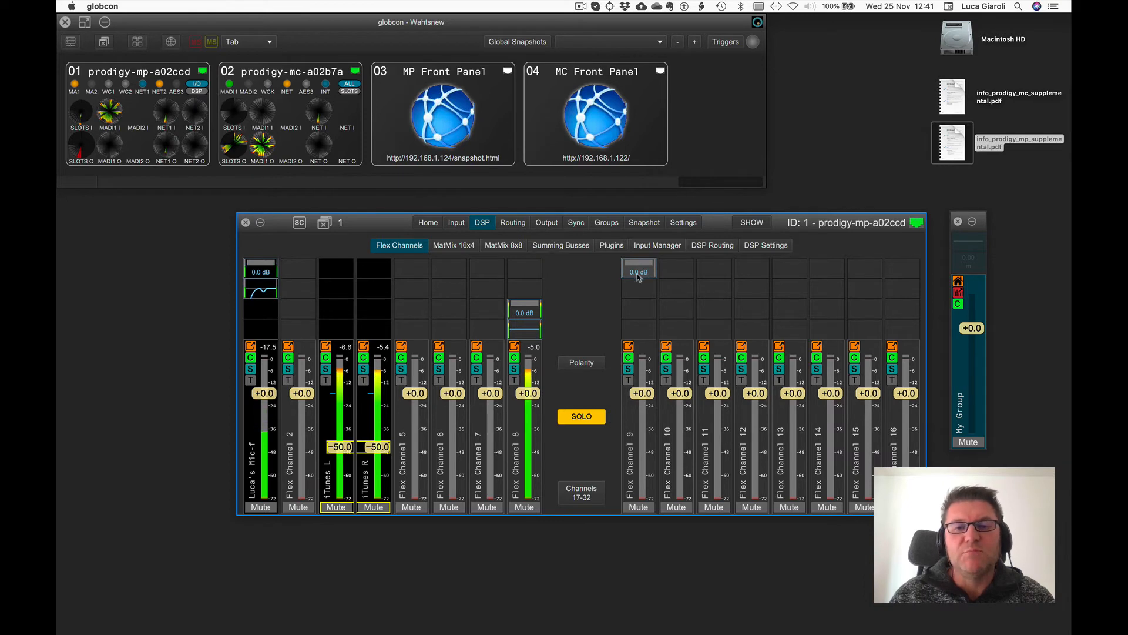
Open and close the Dynamic plugin on Flex Channel 9's first slot.
{"action": "left_click", "coordinate": [638, 269]}
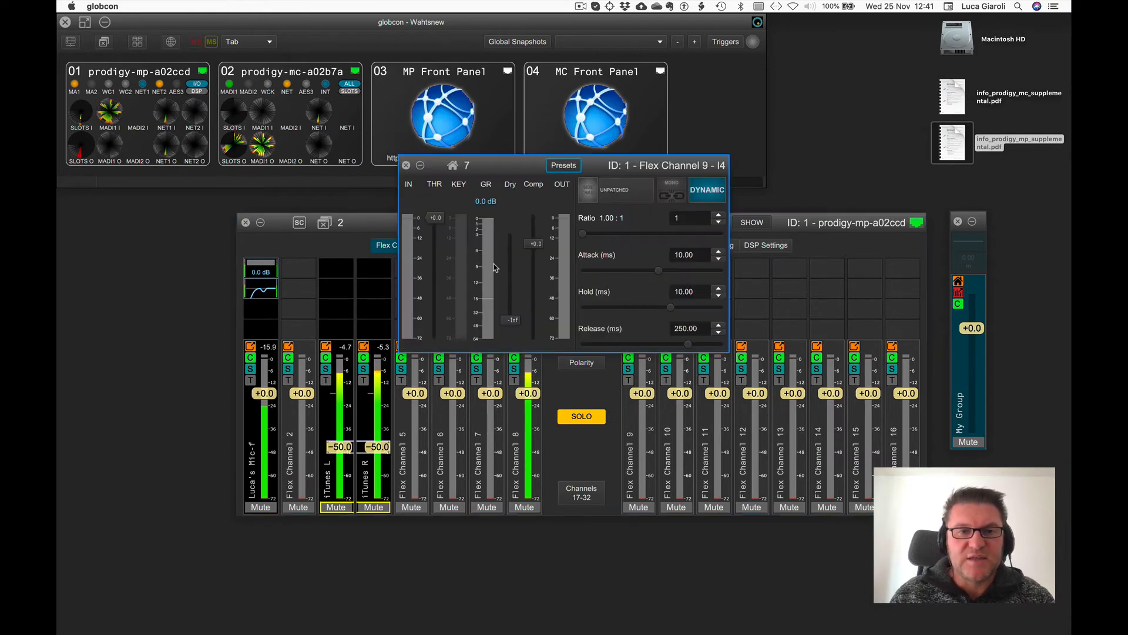
{"action": "left_click", "coordinate": [406, 165]}
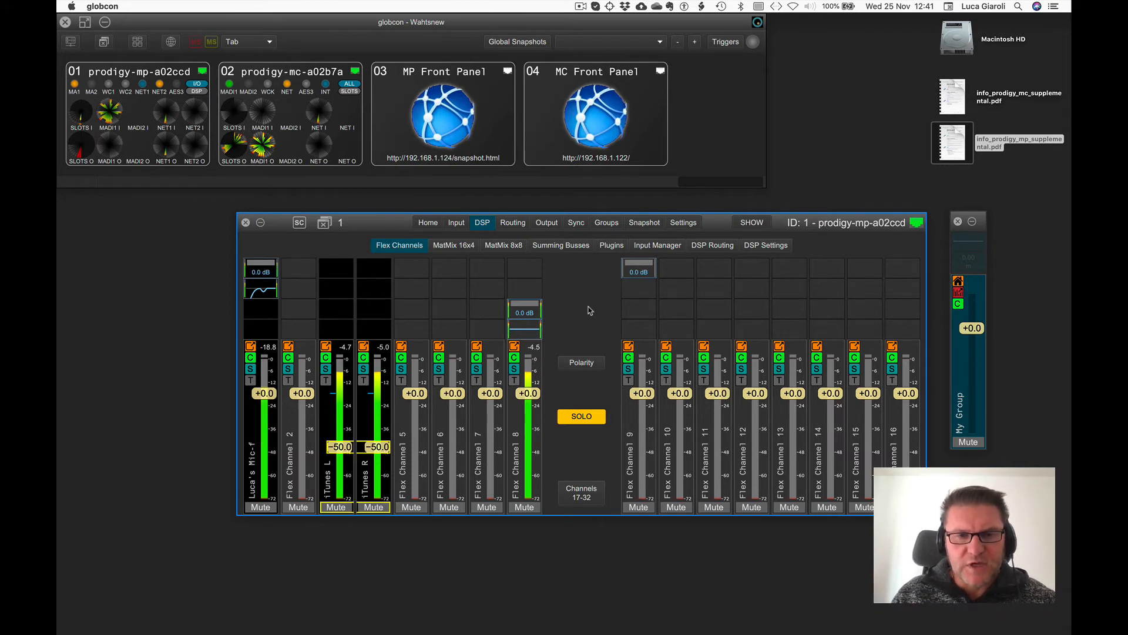
Open the MP Front Panel and recall Snapshot #2 from its snapshot list.
{"action": "double_click", "coordinate": [470, 130]}
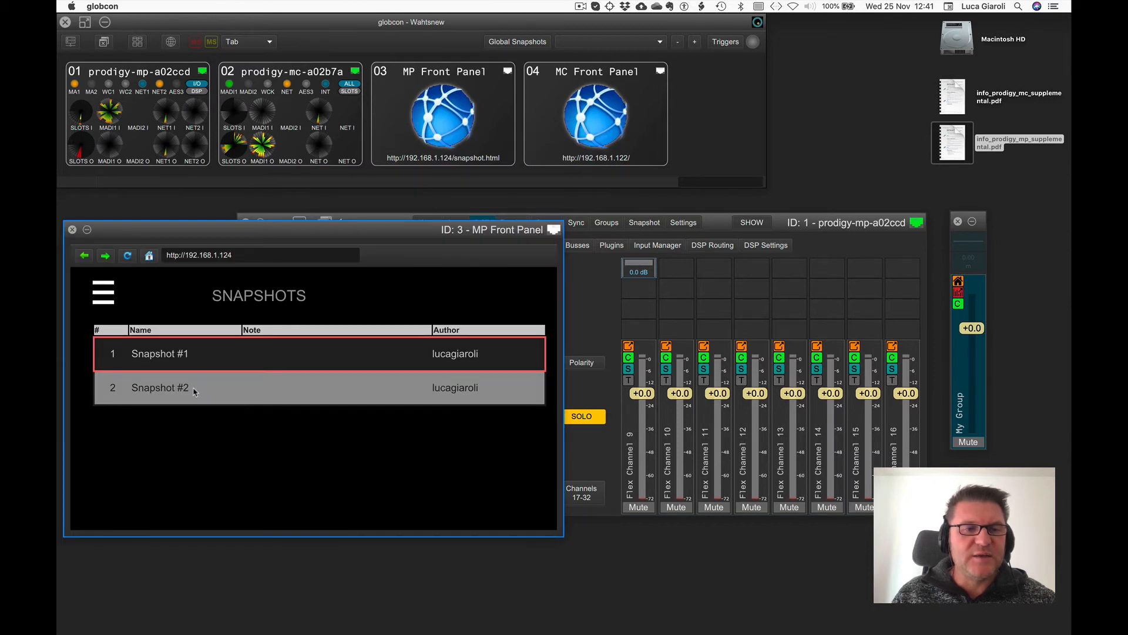
{"action": "left_click", "coordinate": [195, 392]}
{"action": "left_click", "coordinate": [276, 400]}
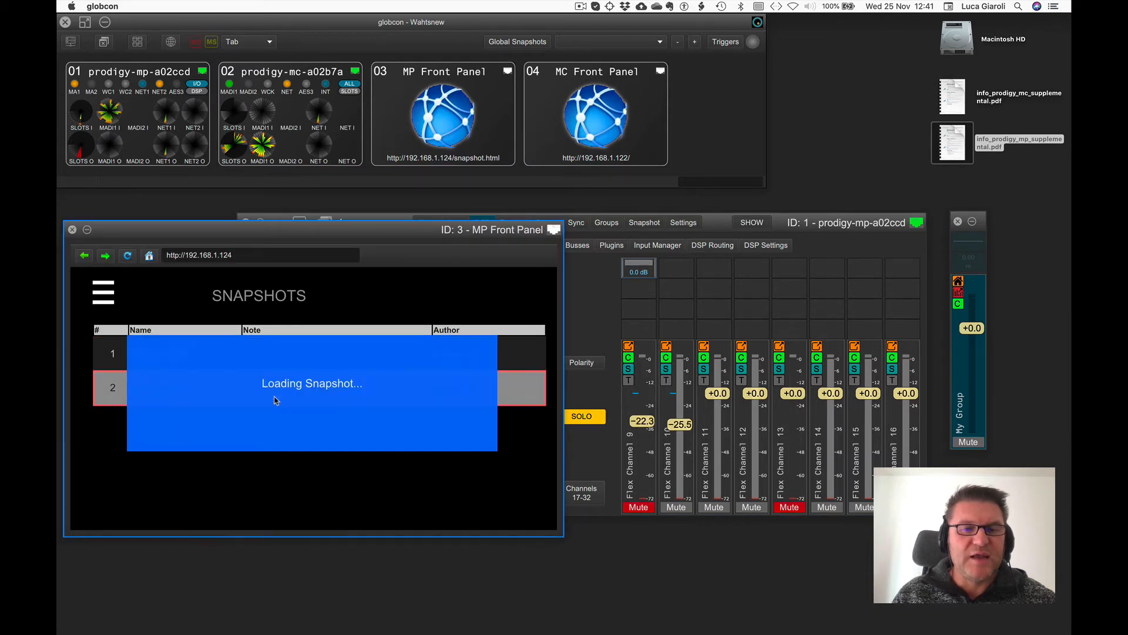
Load Snapshot #1 from the MP Front Panel and close the front panel window.
{"action": "double_click", "coordinate": [263, 357]}
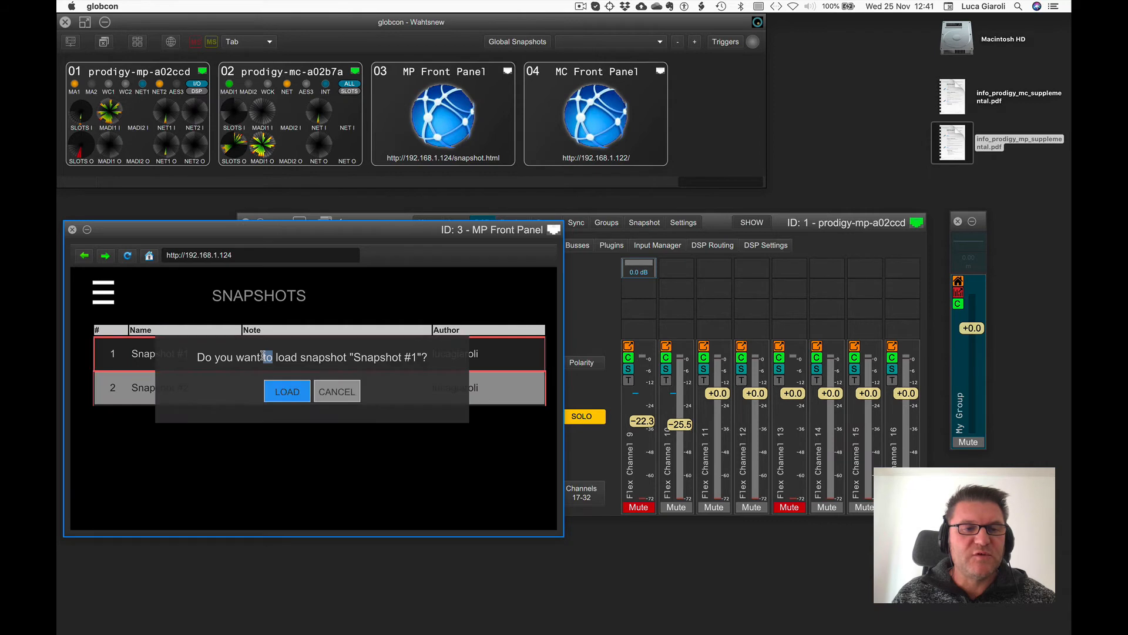
{"action": "left_click", "coordinate": [289, 386]}
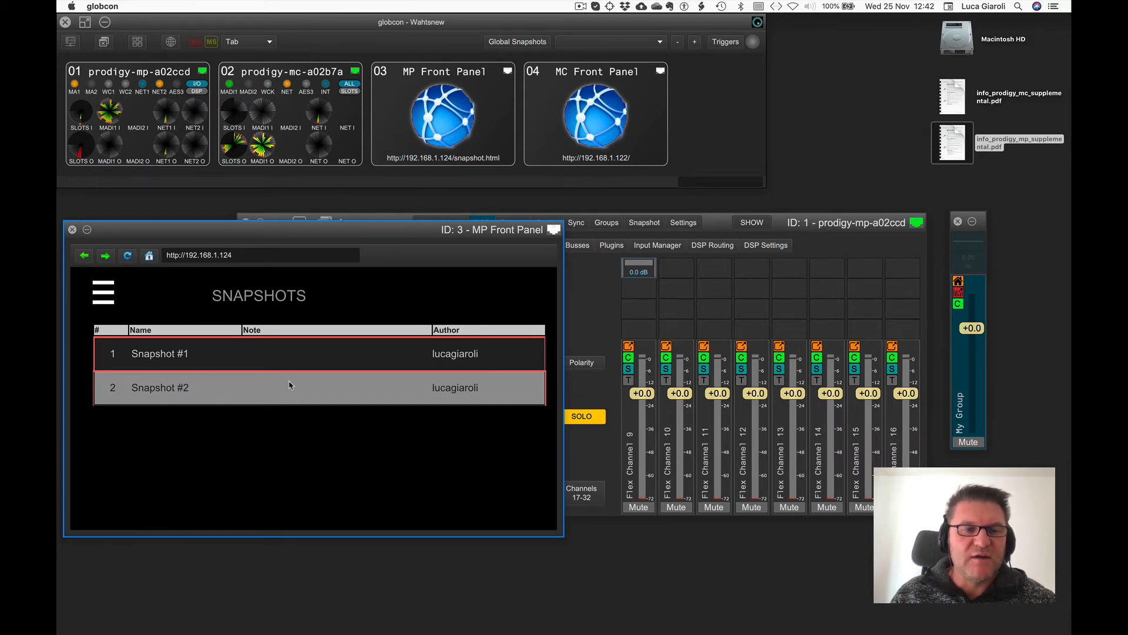
{"action": "left_click", "coordinate": [71, 230]}
Select each snapshot in the Snapshot page list to review its scope and trigger assignment.
{"action": "left_click", "coordinate": [643, 222]}
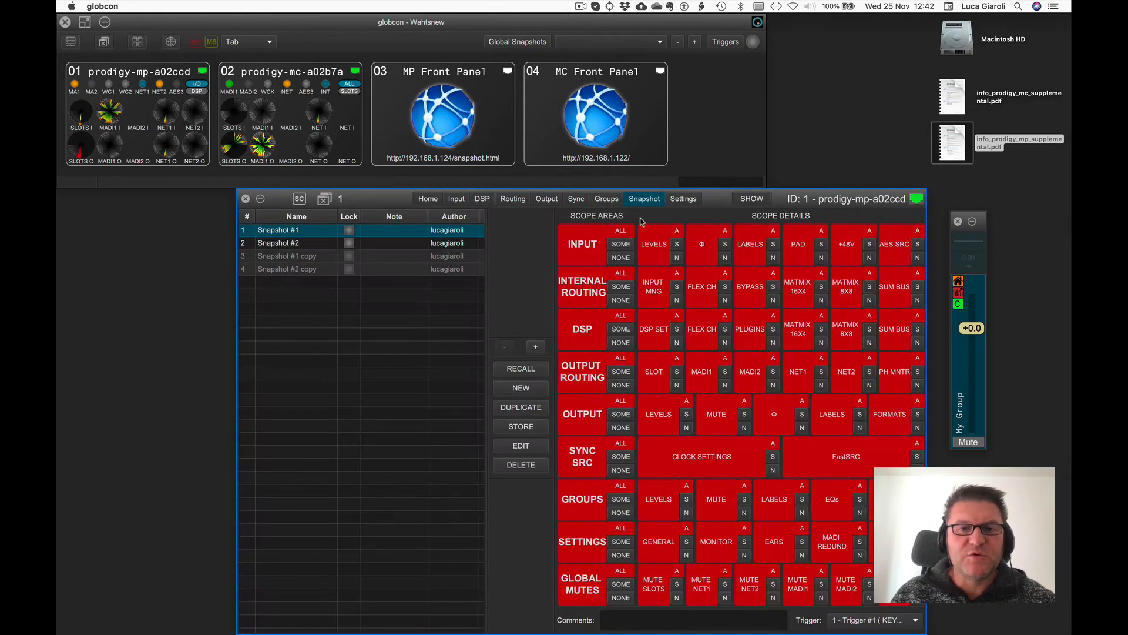
{"action": "left_click", "coordinate": [282, 243]}
{"action": "left_click", "coordinate": [283, 230]}
{"action": "left_click", "coordinate": [284, 241]}
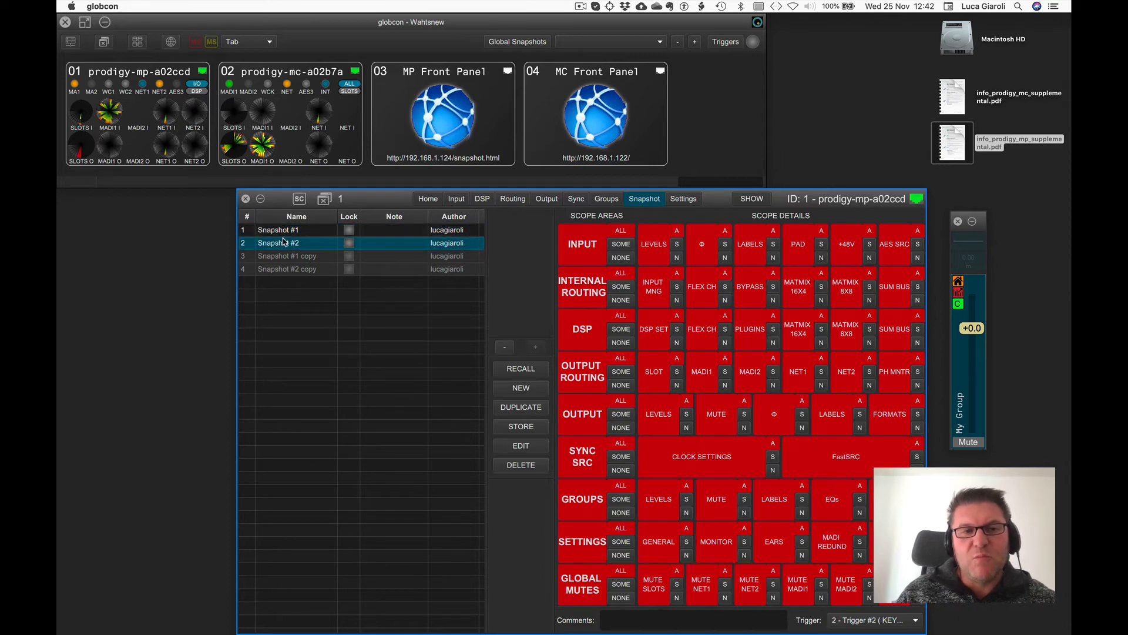
{"action": "left_click", "coordinate": [284, 231]}
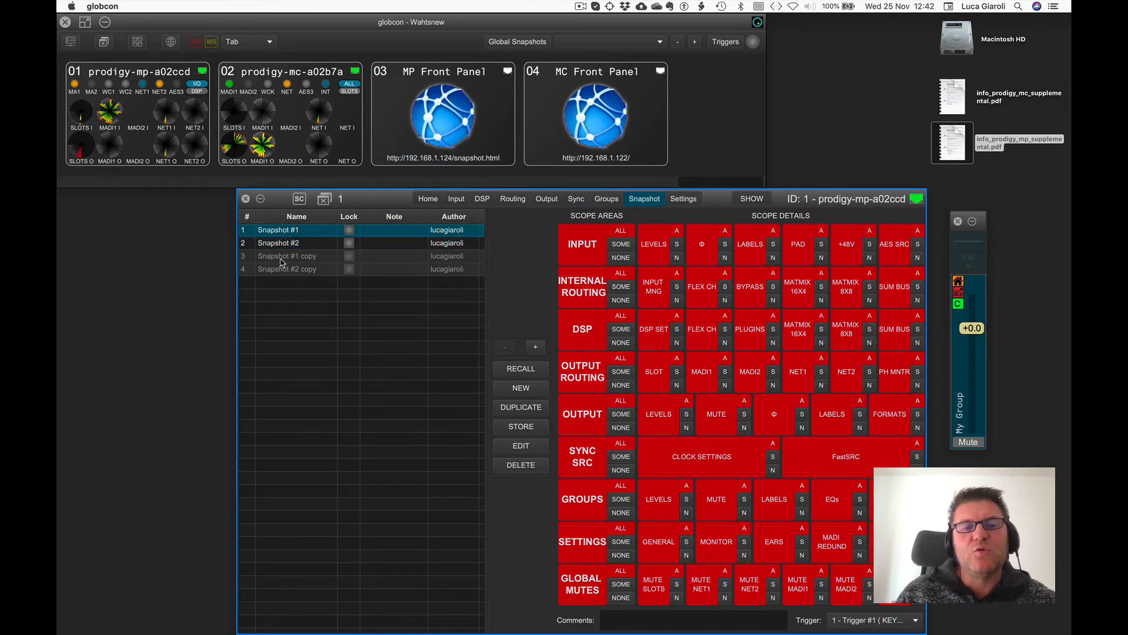
{"action": "left_click", "coordinate": [281, 258]}
{"action": "left_click", "coordinate": [285, 270]}
{"action": "left_click", "coordinate": [284, 261]}
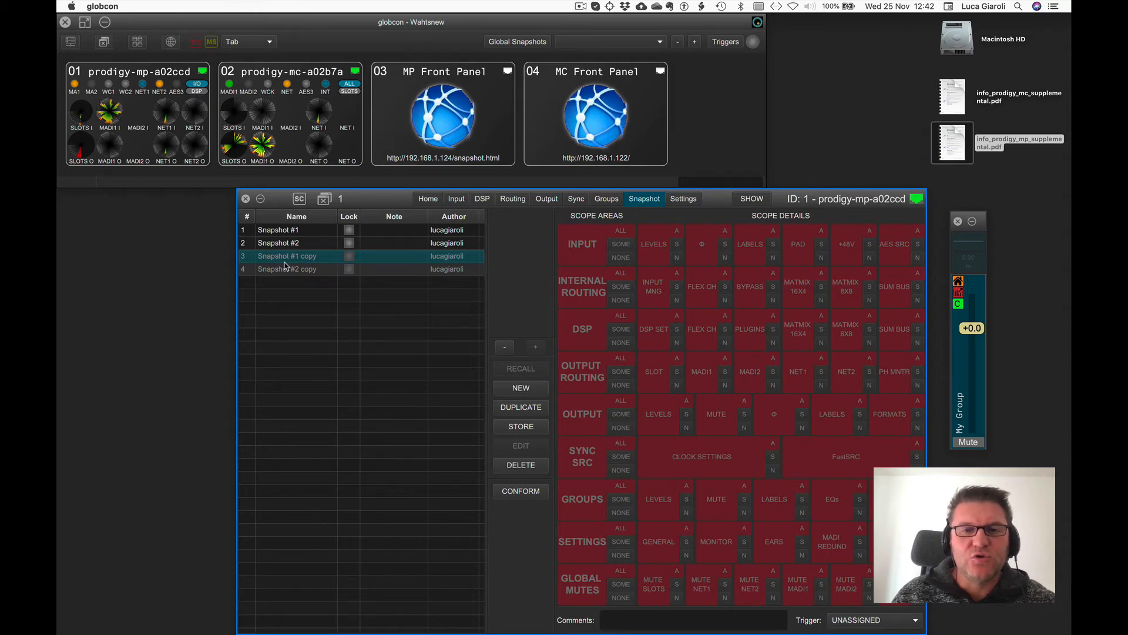
Switch the device to Configuration mode and recall Snapshot #1 copy.
{"action": "left_click", "coordinate": [751, 199]}
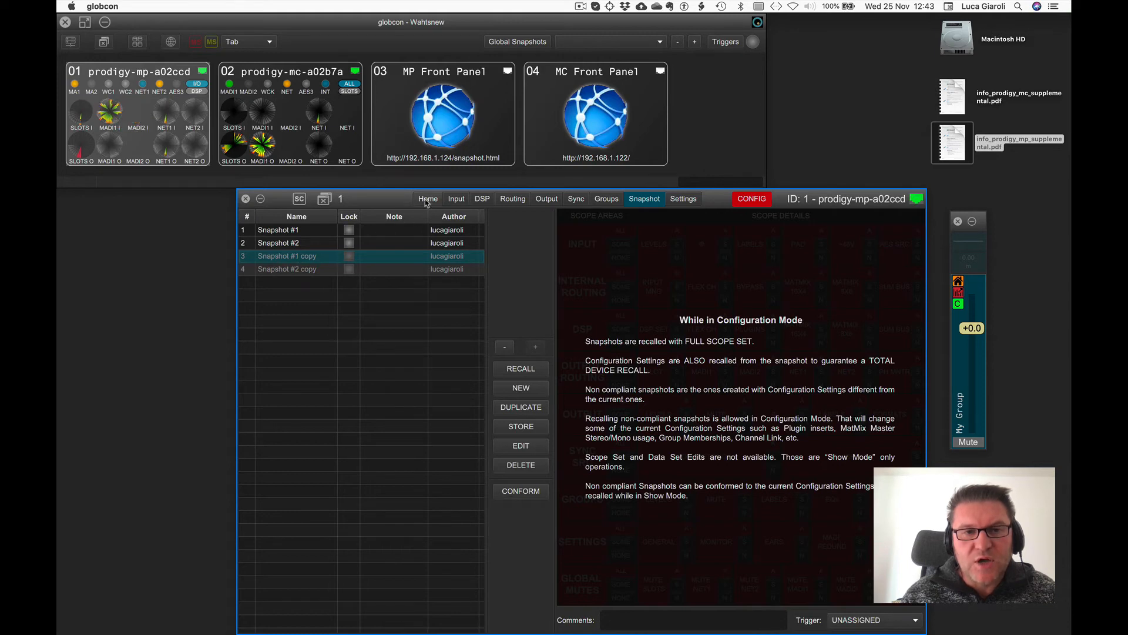
{"action": "left_click", "coordinate": [480, 199]}
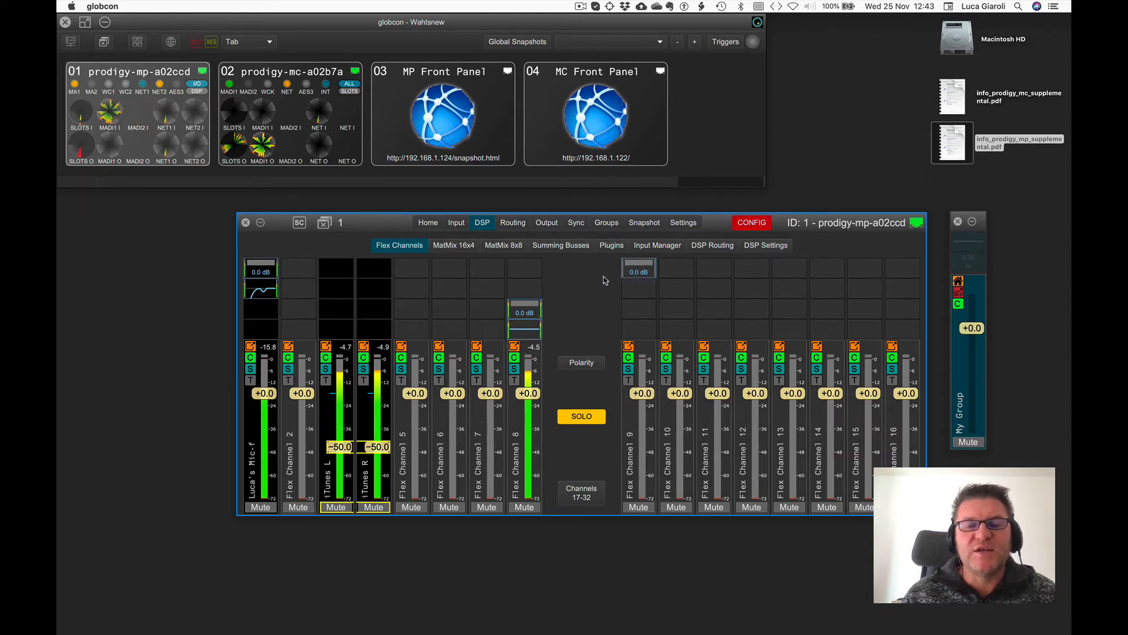
{"action": "left_click", "coordinate": [644, 222]}
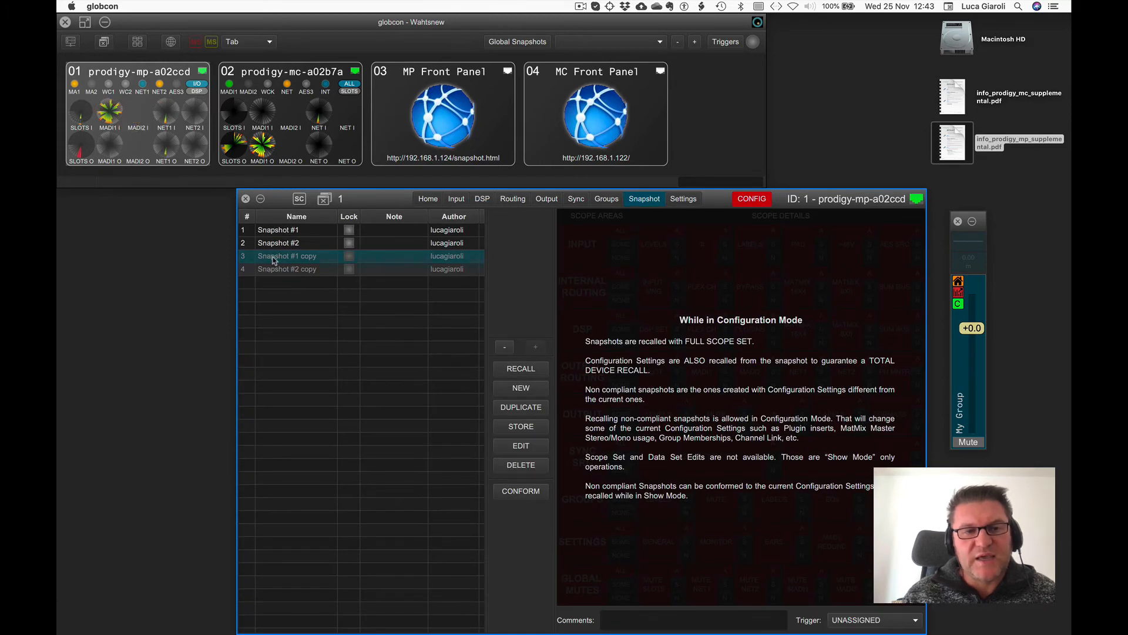
{"action": "left_click", "coordinate": [504, 371]}
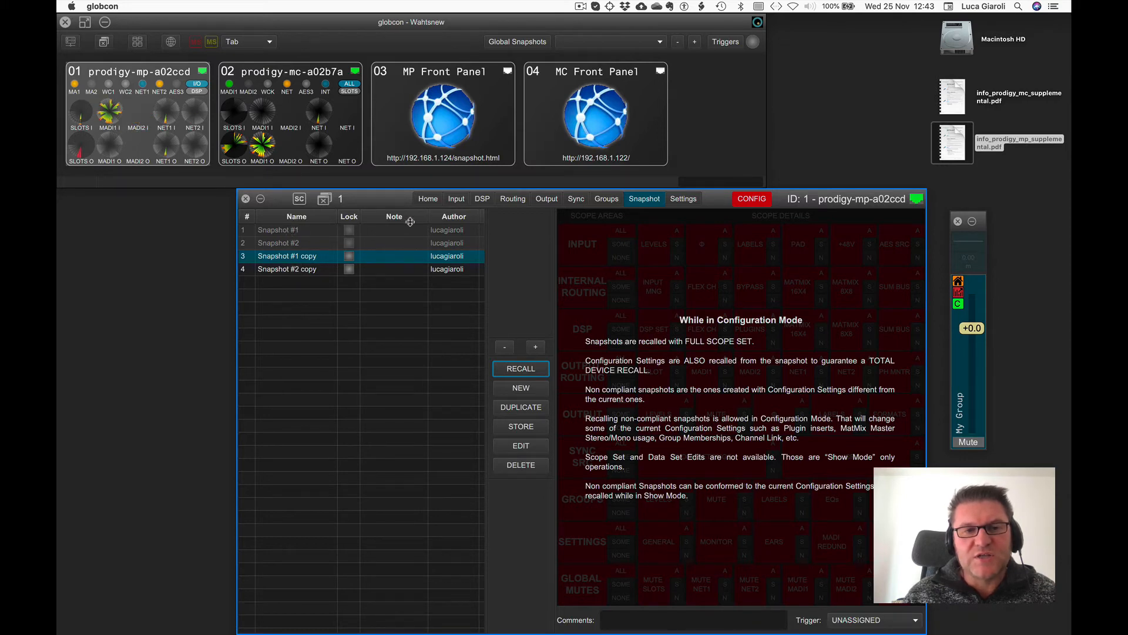
Check the Flex Channels, then recall Snapshot #1 in Configuration mode.
{"action": "left_click", "coordinate": [481, 198]}
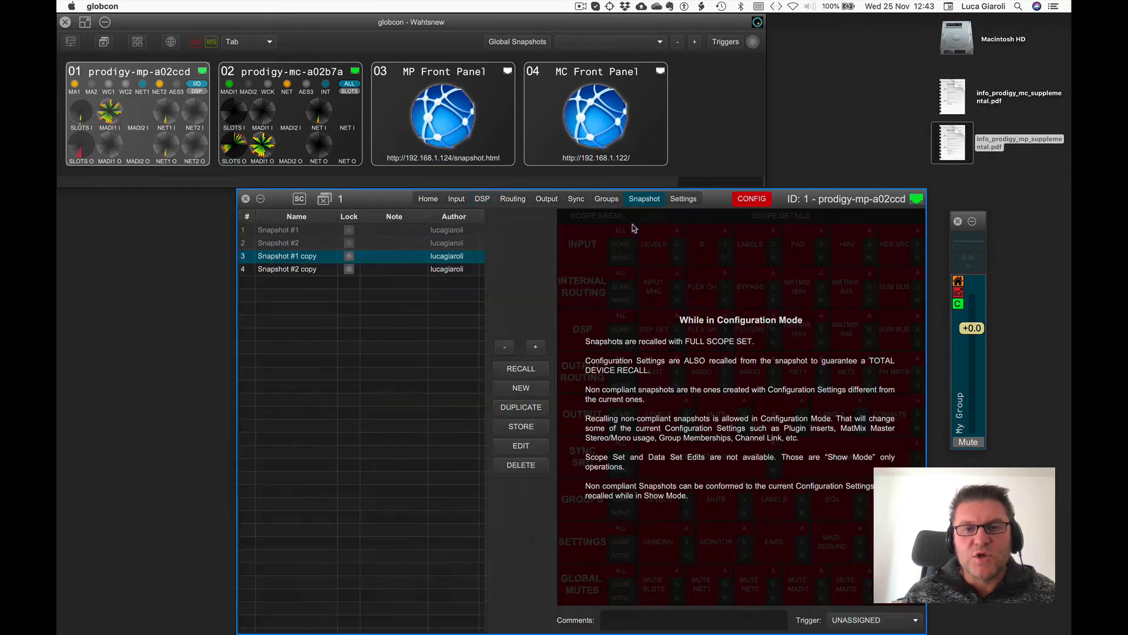
{"action": "left_click", "coordinate": [644, 222]}
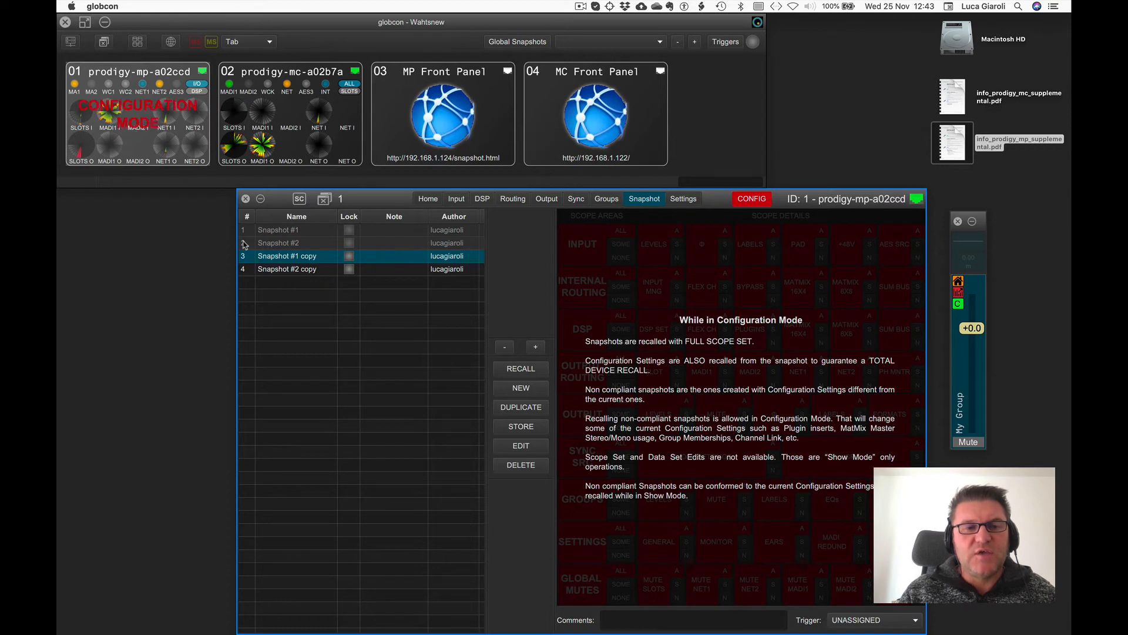
{"action": "left_click", "coordinate": [273, 231]}
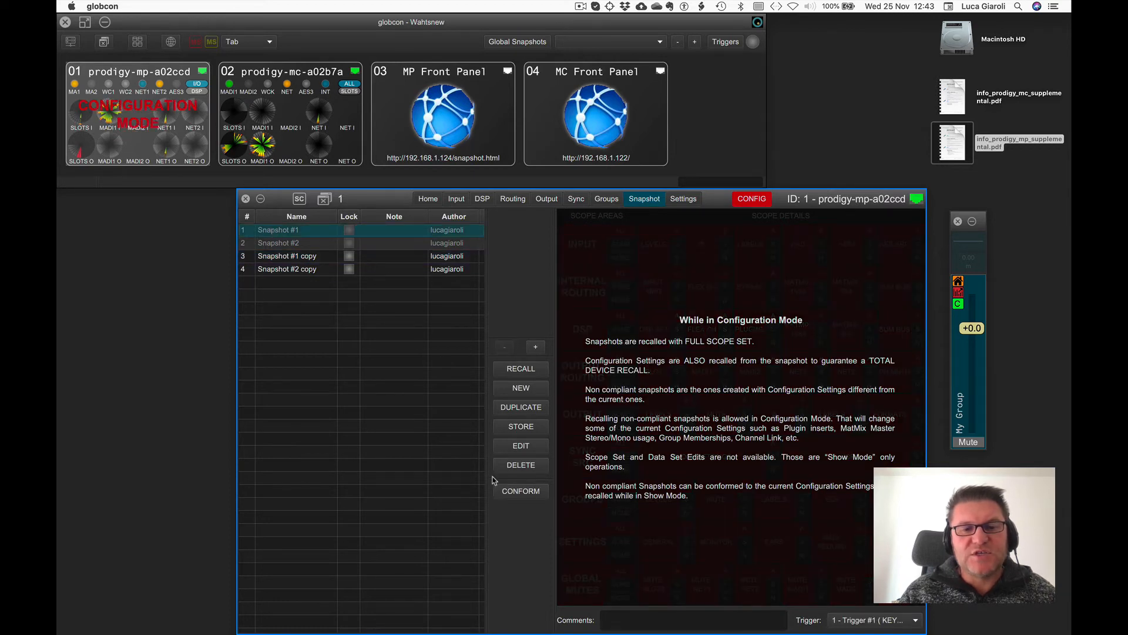
{"action": "left_click", "coordinate": [514, 369]}
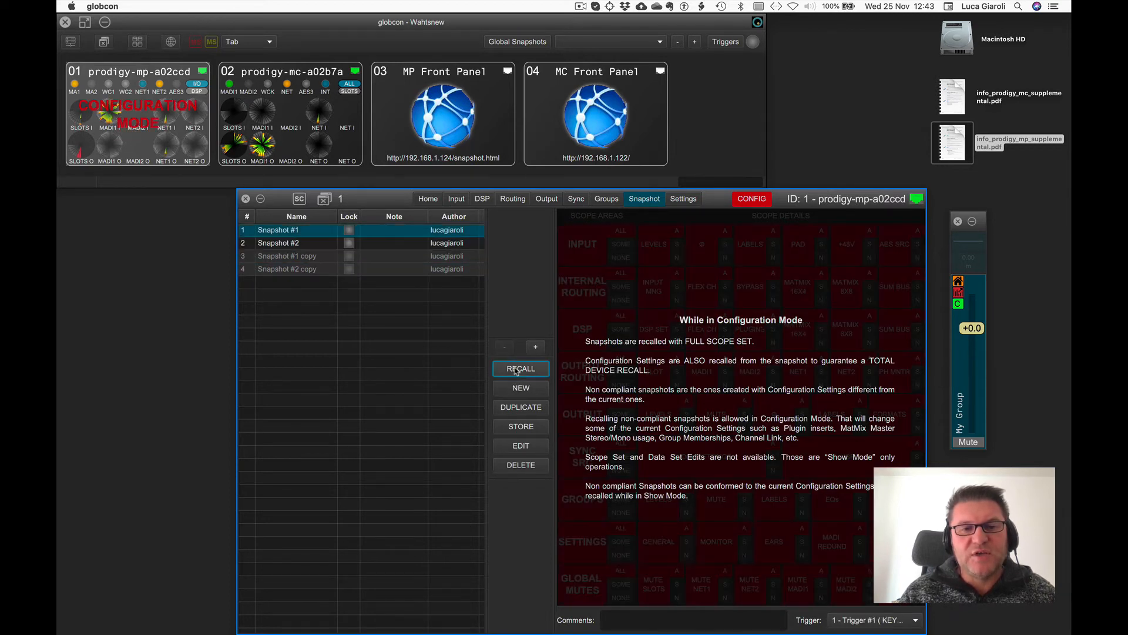
Switch back to Show mode and close the Snapshots Compliance dialog without conforming.
{"action": "left_click", "coordinate": [482, 198]}
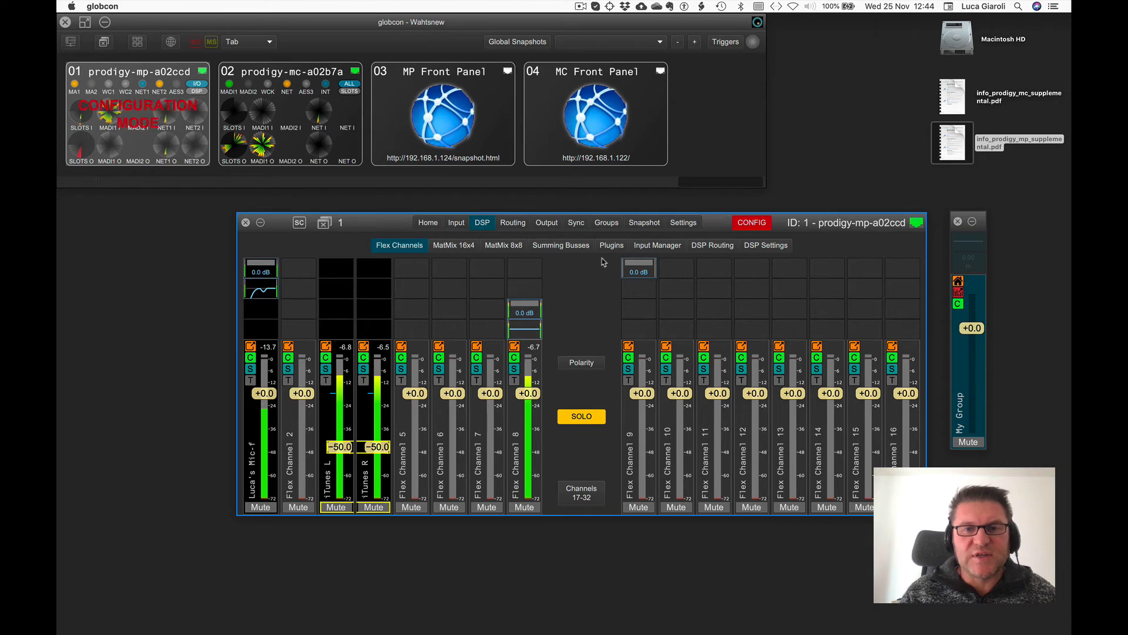
{"action": "left_click", "coordinate": [635, 227]}
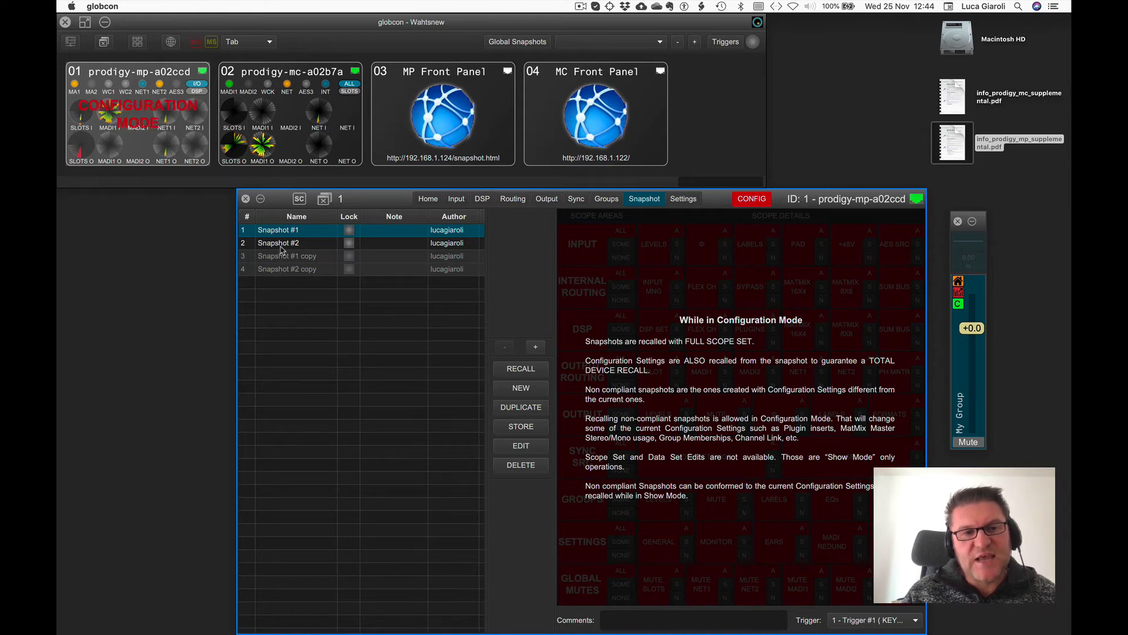
{"action": "left_click", "coordinate": [744, 202]}
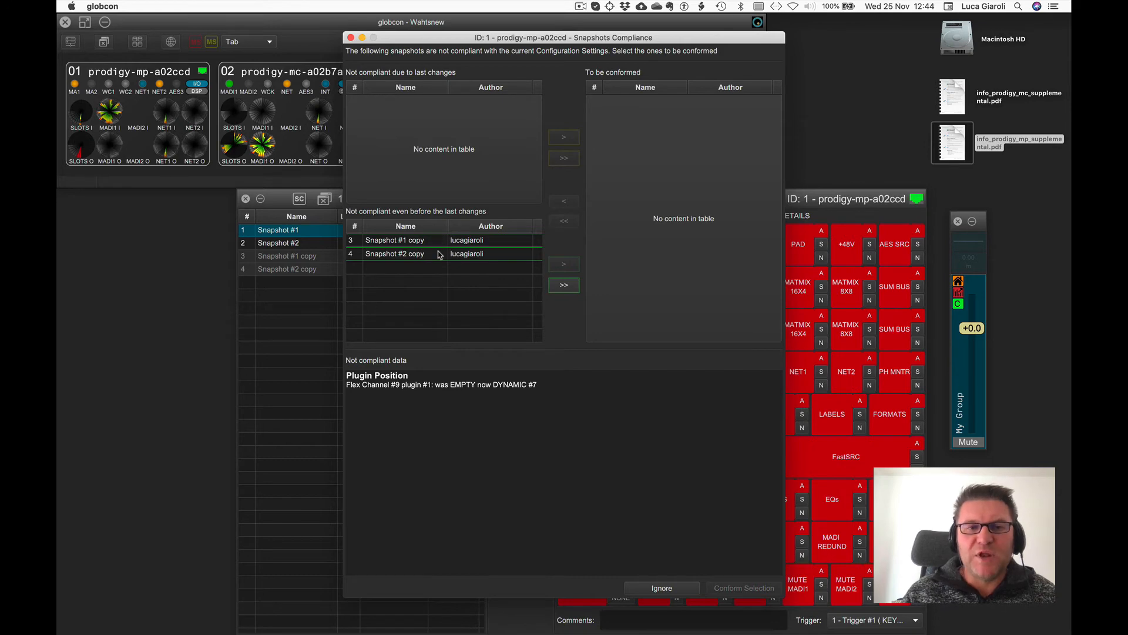
{"action": "left_click", "coordinate": [349, 37]}
Create two new snapshots and move the two copy snapshots to the end of the list.
{"action": "left_click", "coordinate": [482, 197]}
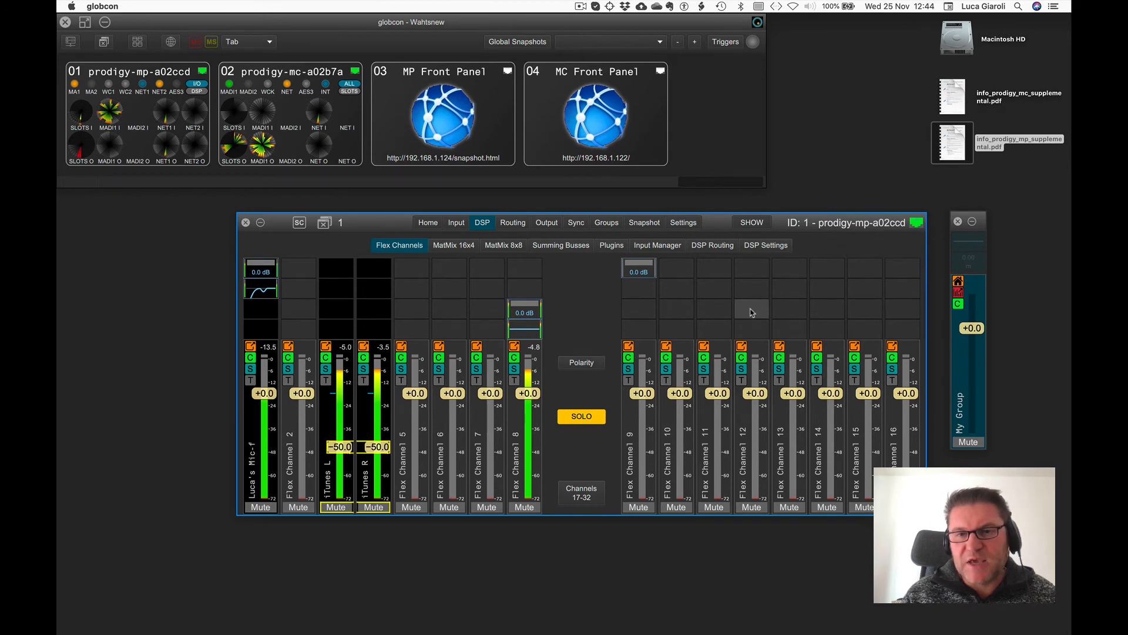
{"action": "left_click", "coordinate": [632, 223]}
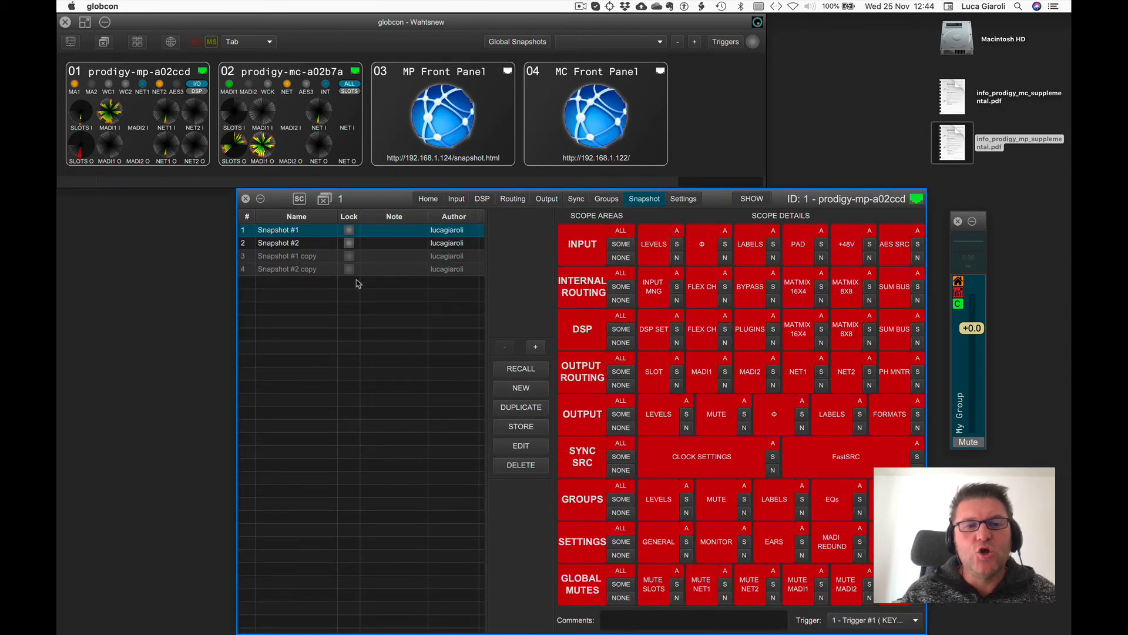
{"action": "left_click", "coordinate": [520, 387]}
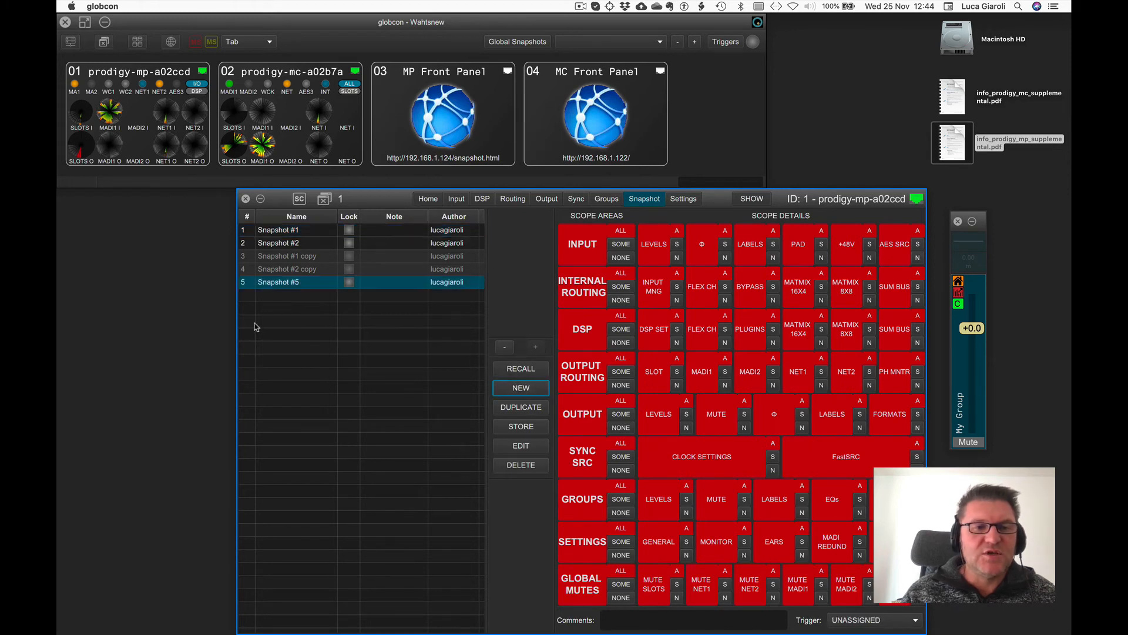
{"action": "left_click", "coordinate": [521, 388]}
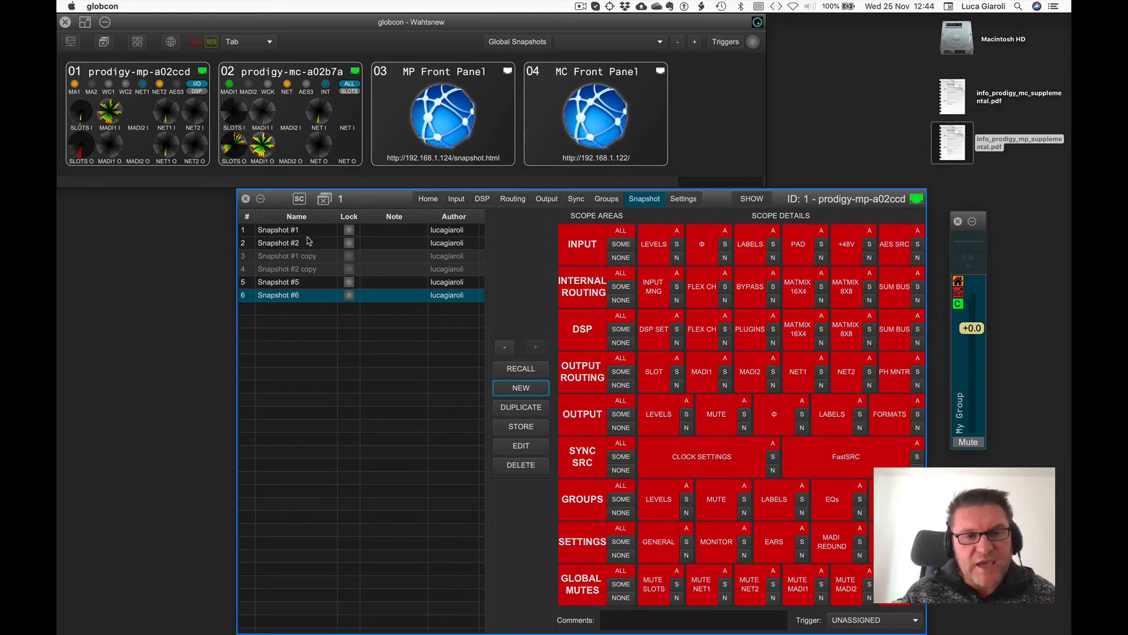
{"action": "left_click_drag", "start_coordinate": [307, 257], "coordinate": [309, 325]}
{"action": "left_click_drag", "start_coordinate": [309, 264], "coordinate": [312, 325]}
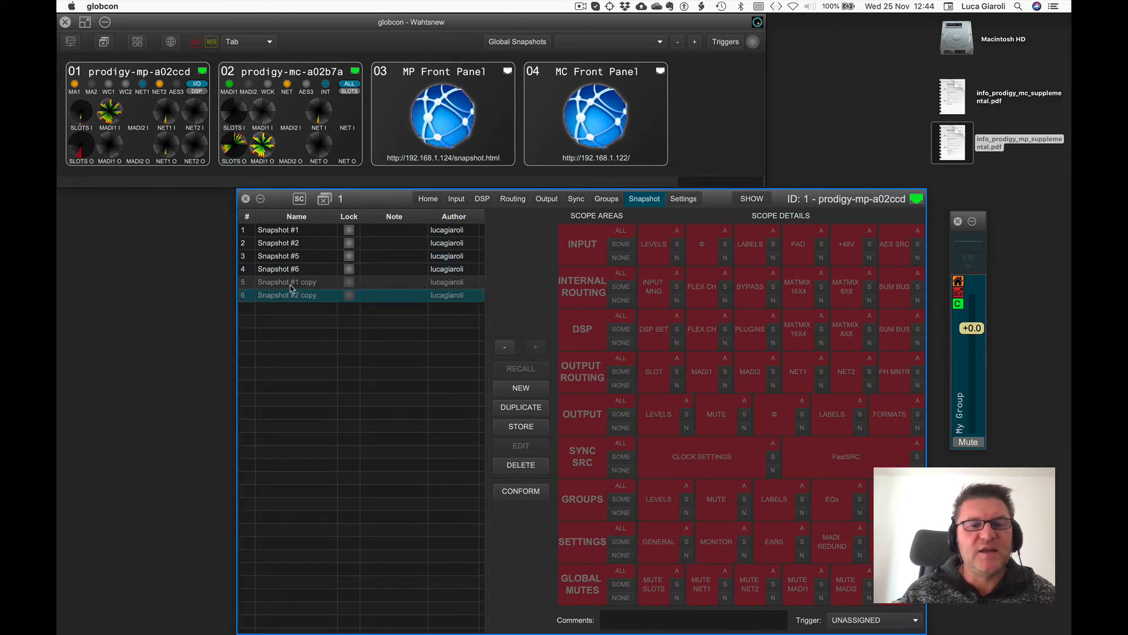
Review the reordered snapshots in the list and in the MP Front Panel.
{"action": "left_click", "coordinate": [279, 233]}
{"action": "left_click", "coordinate": [278, 245]}
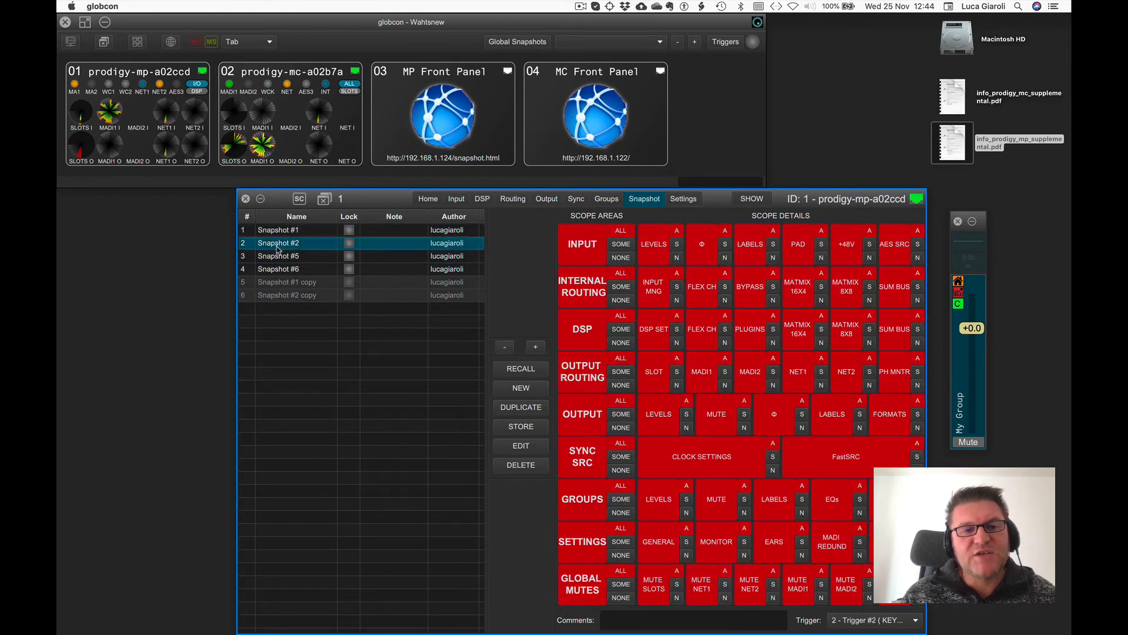
{"action": "left_click", "coordinate": [279, 259]}
{"action": "left_click", "coordinate": [280, 270]}
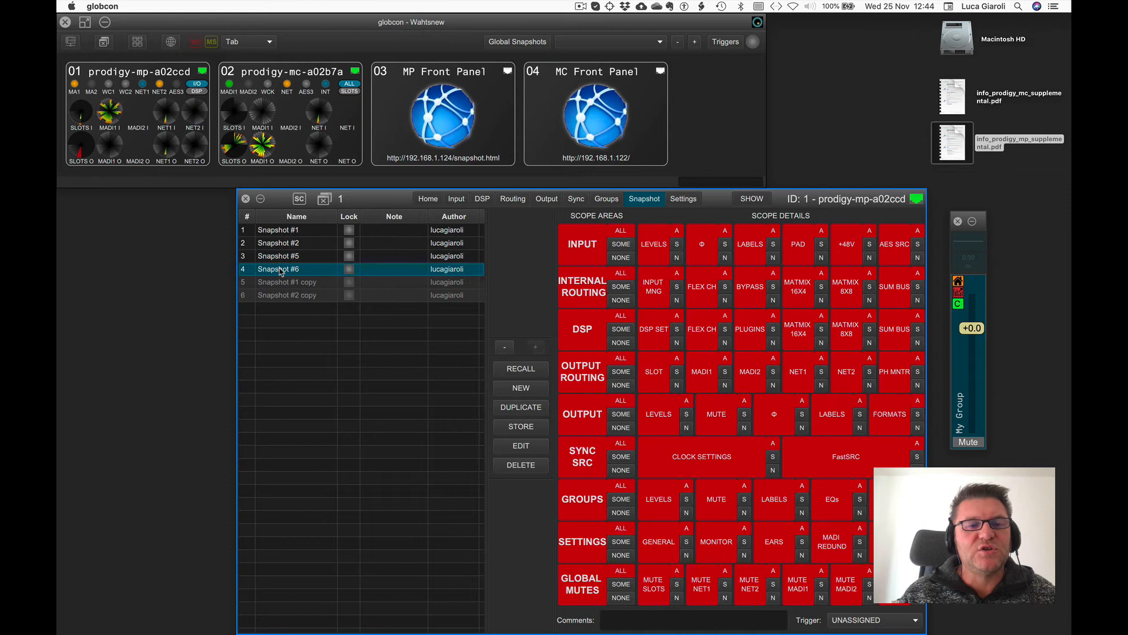
{"action": "double_click", "coordinate": [459, 120]}
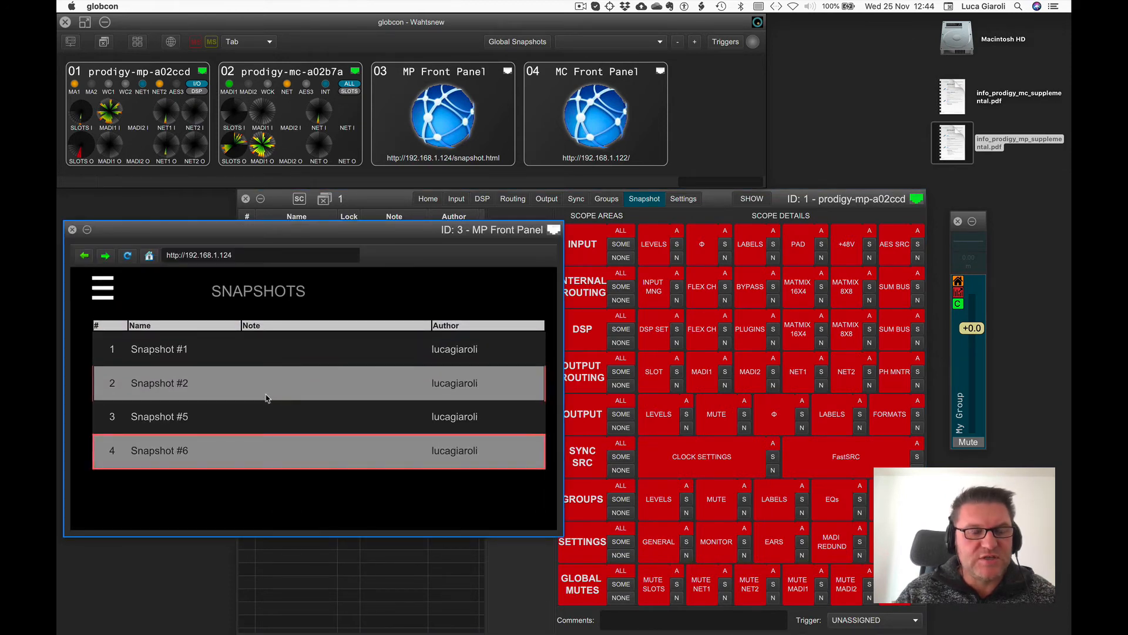
{"action": "left_click", "coordinate": [72, 230]}
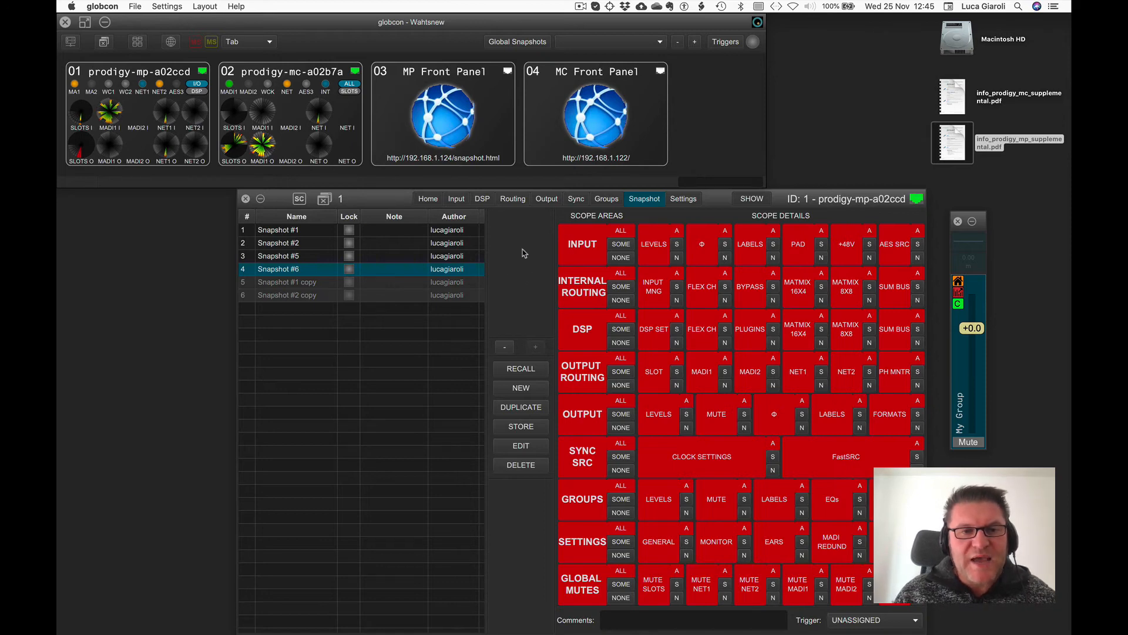
Switch to Configuration mode and insert an IIR Equalizer plugin on Flex Channel 11.
{"action": "left_click", "coordinate": [758, 199]}
{"action": "left_click", "coordinate": [475, 200]}
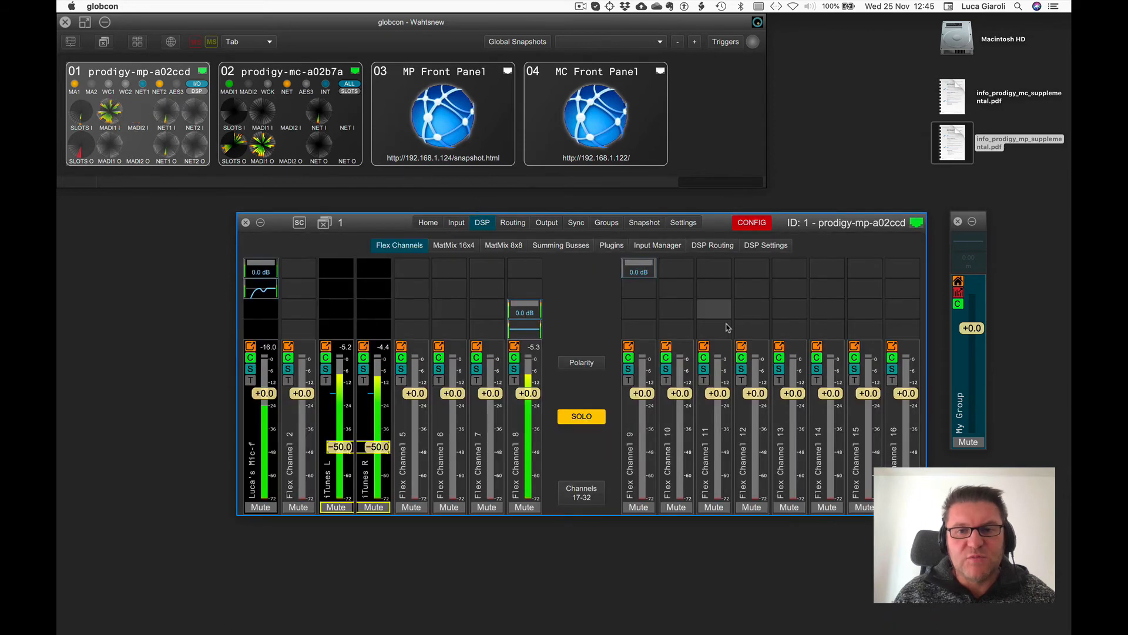
{"action": "right_click", "coordinate": [720, 318]}
{"action": "mouse_move", "coordinate": [741, 326]}
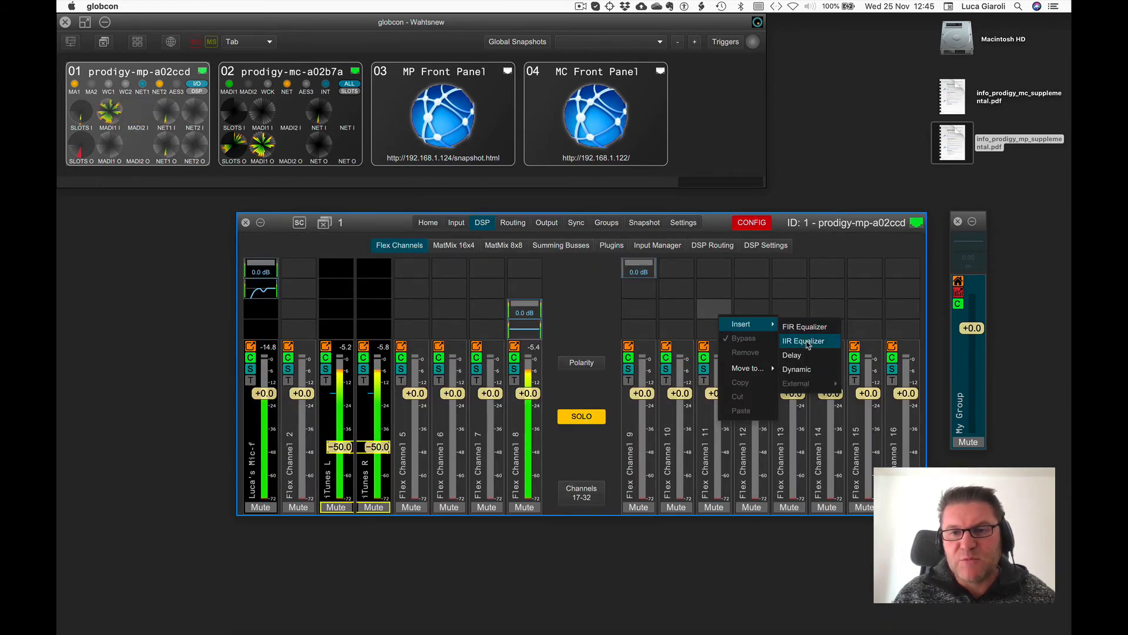
{"action": "left_click", "coordinate": [803, 340]}
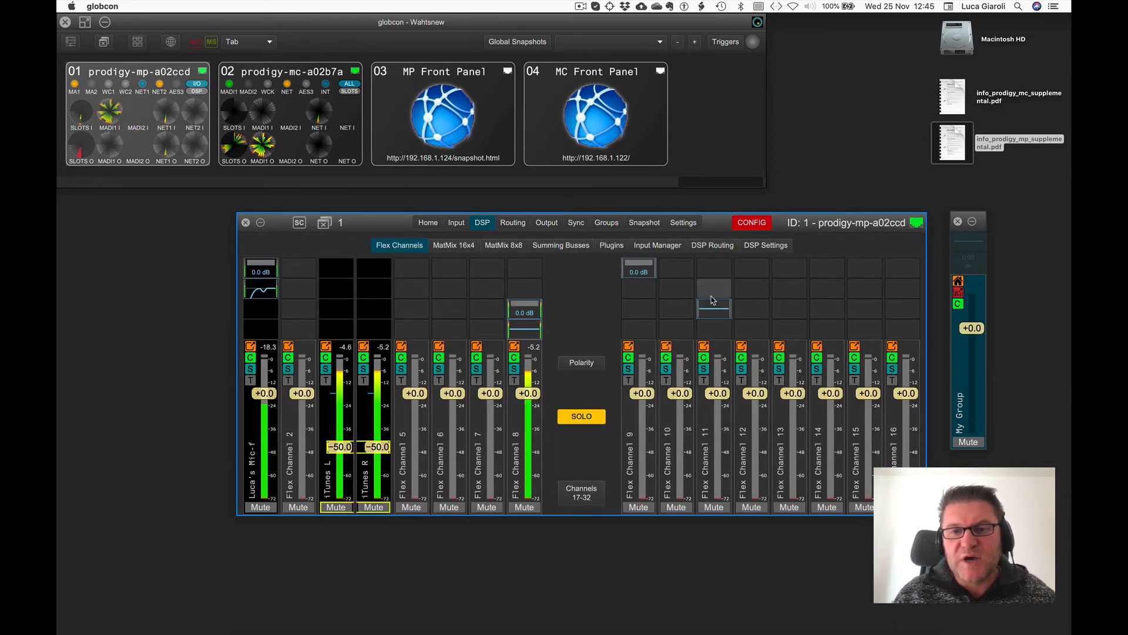
Insert a Delay plugin above the equalizer on Flex Channel 11 and switch back to Show mode.
{"action": "right_click", "coordinate": [711, 300]}
{"action": "mouse_move", "coordinate": [734, 306]}
{"action": "left_click", "coordinate": [791, 341]}
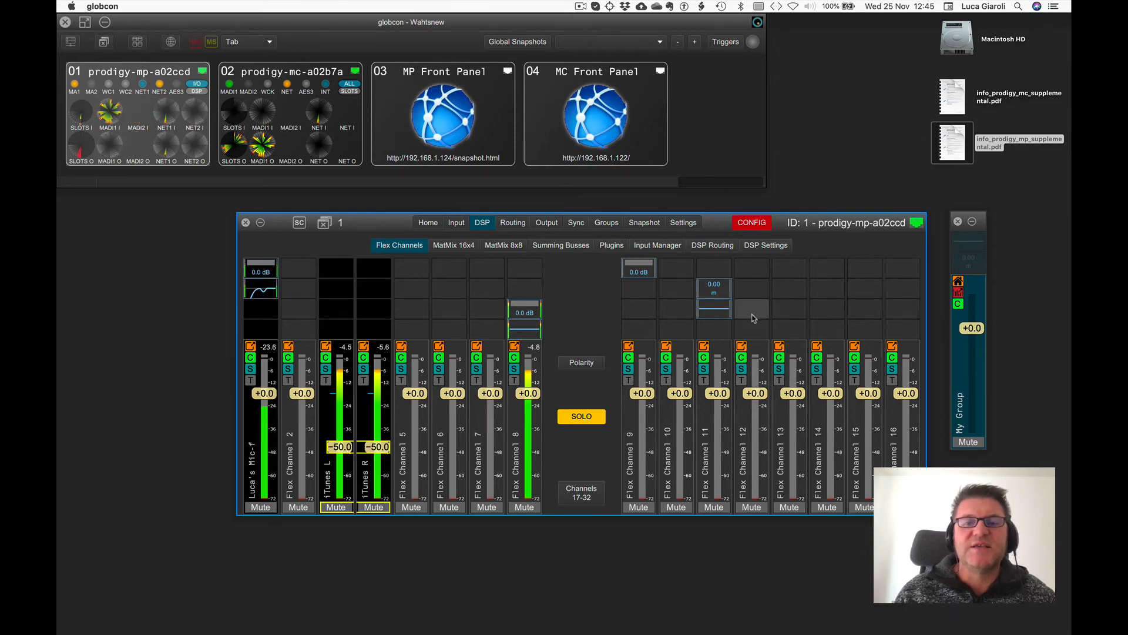
{"action": "left_click", "coordinate": [753, 223]}
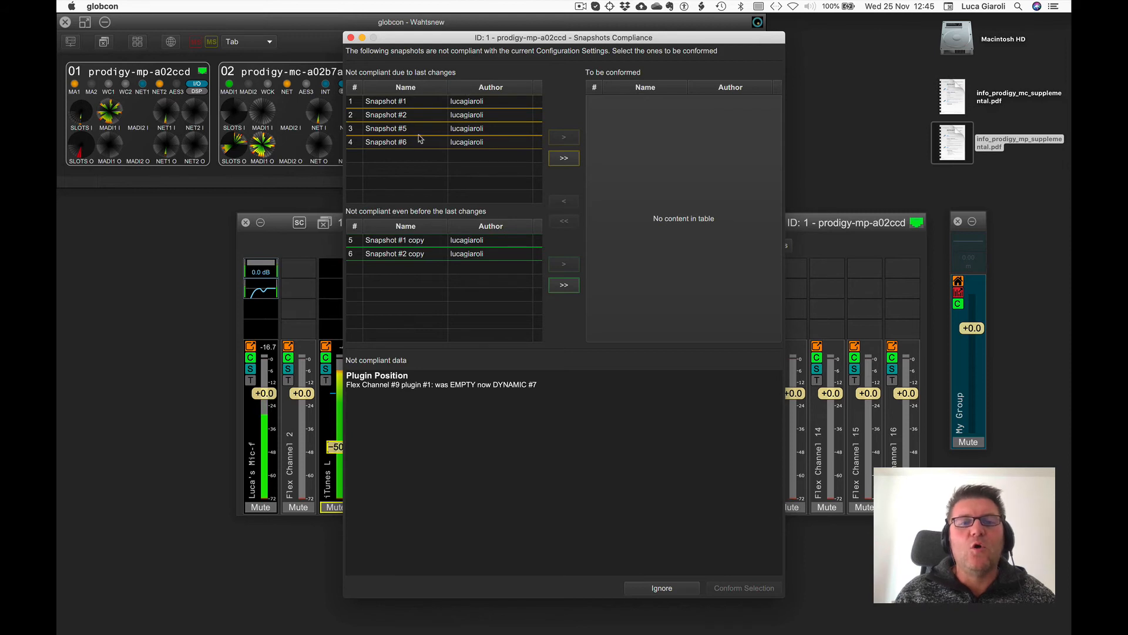
Conform Snapshots #1, #2, #5 and #6 to the current configuration and check them in the snapshot list.
{"action": "left_click", "coordinate": [563, 158]}
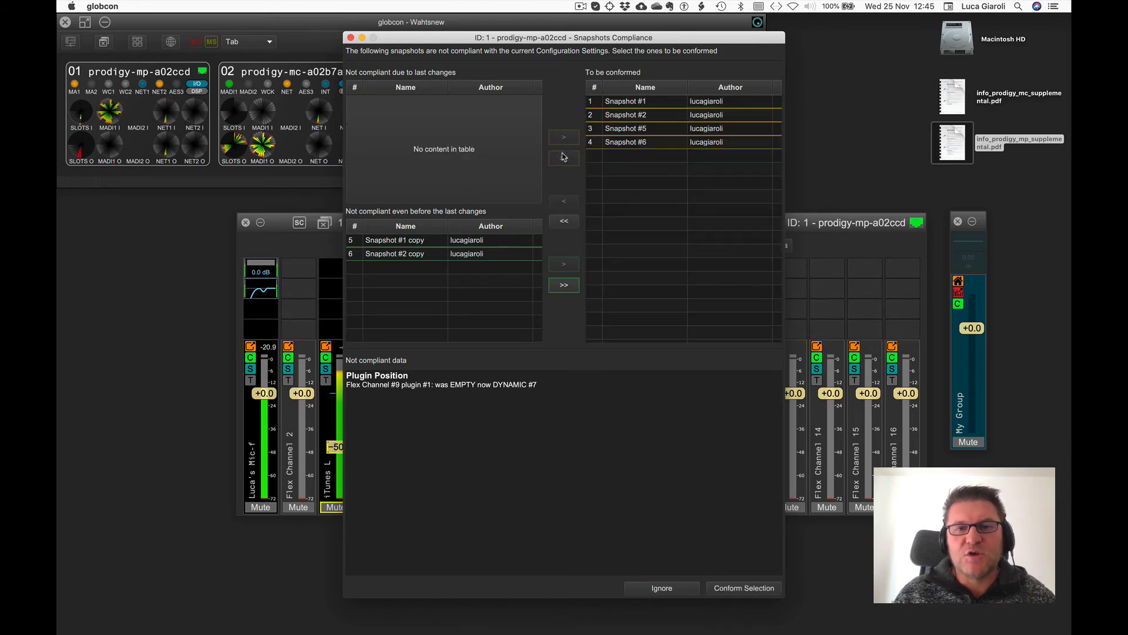
{"action": "left_click", "coordinate": [744, 588]}
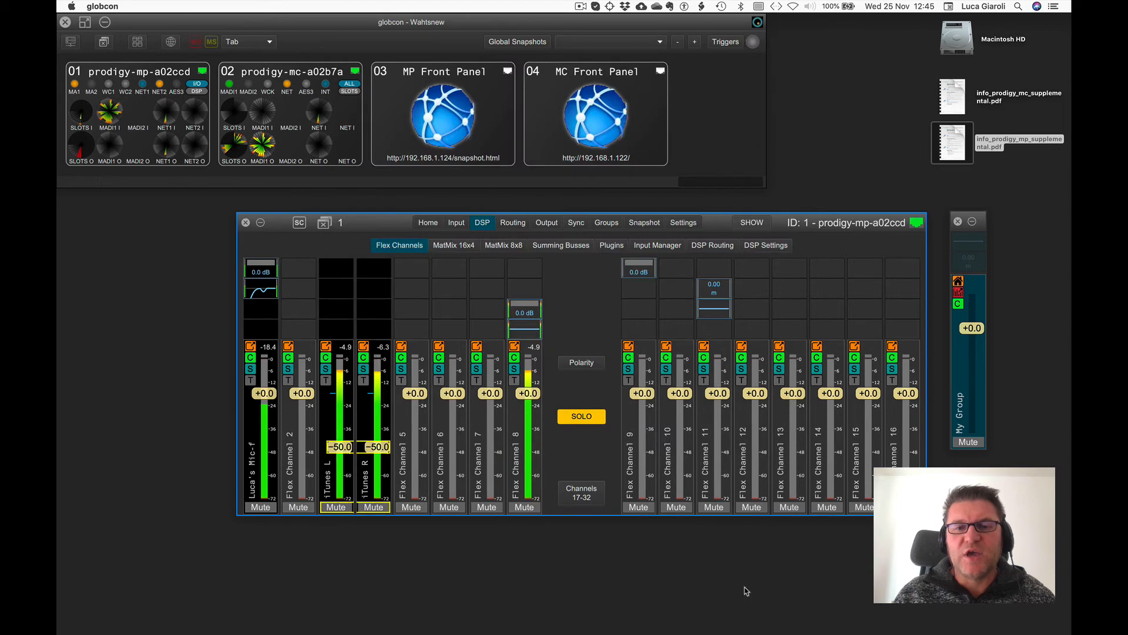
{"action": "left_click", "coordinate": [635, 227]}
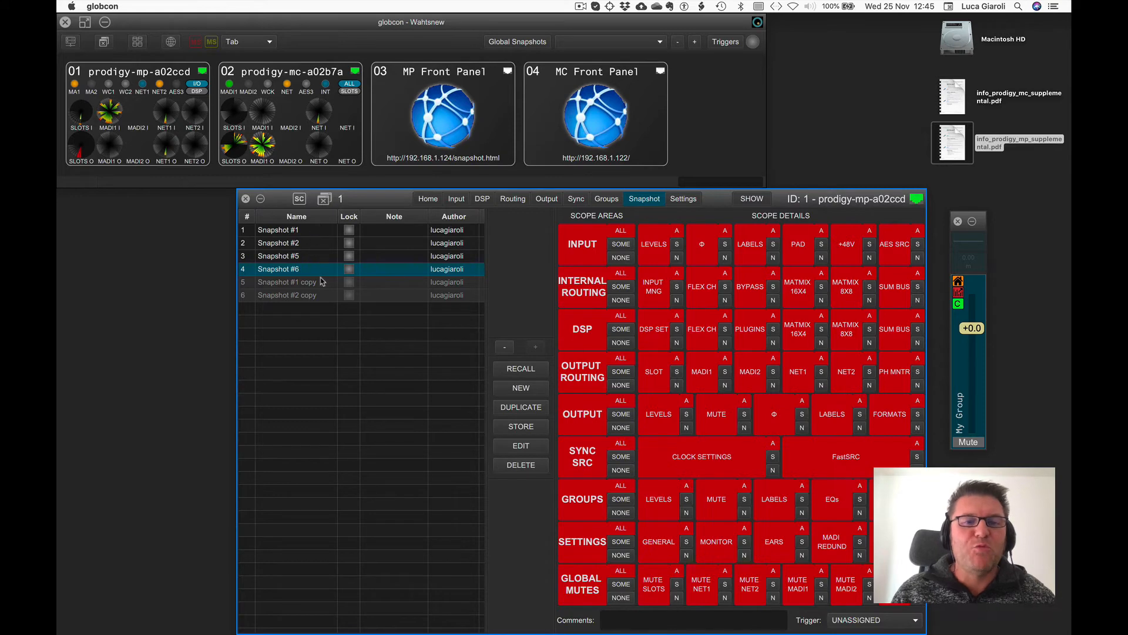
{"action": "left_click", "coordinate": [483, 199]}
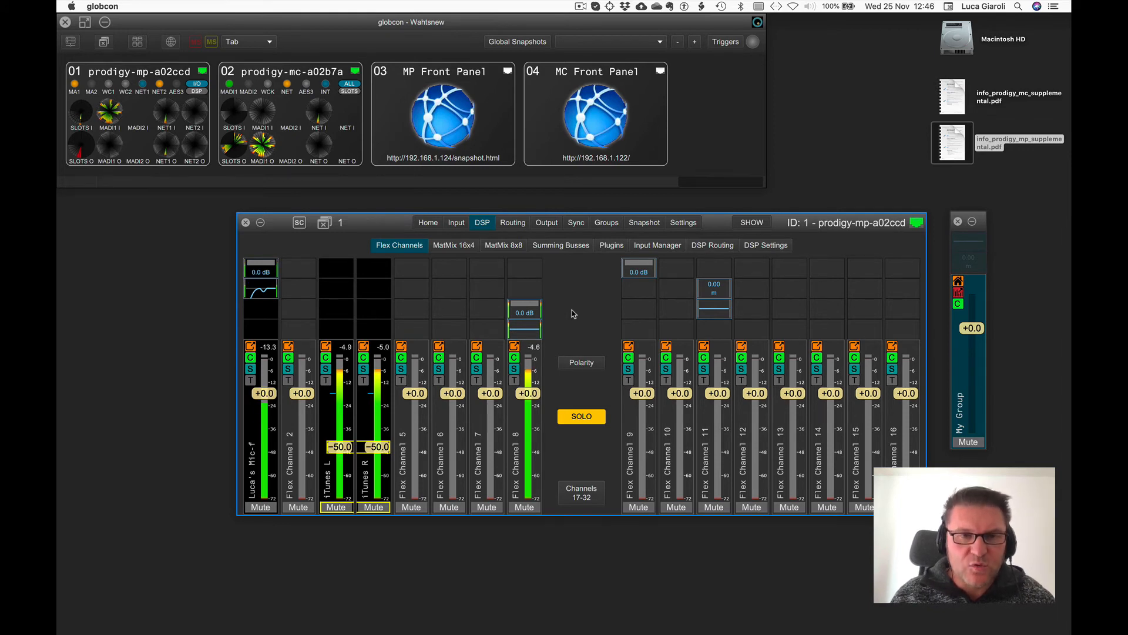
Export the device's snapshots to a file named LucasstyleMP.gsnap.
{"action": "right_click", "coordinate": [383, 227]}
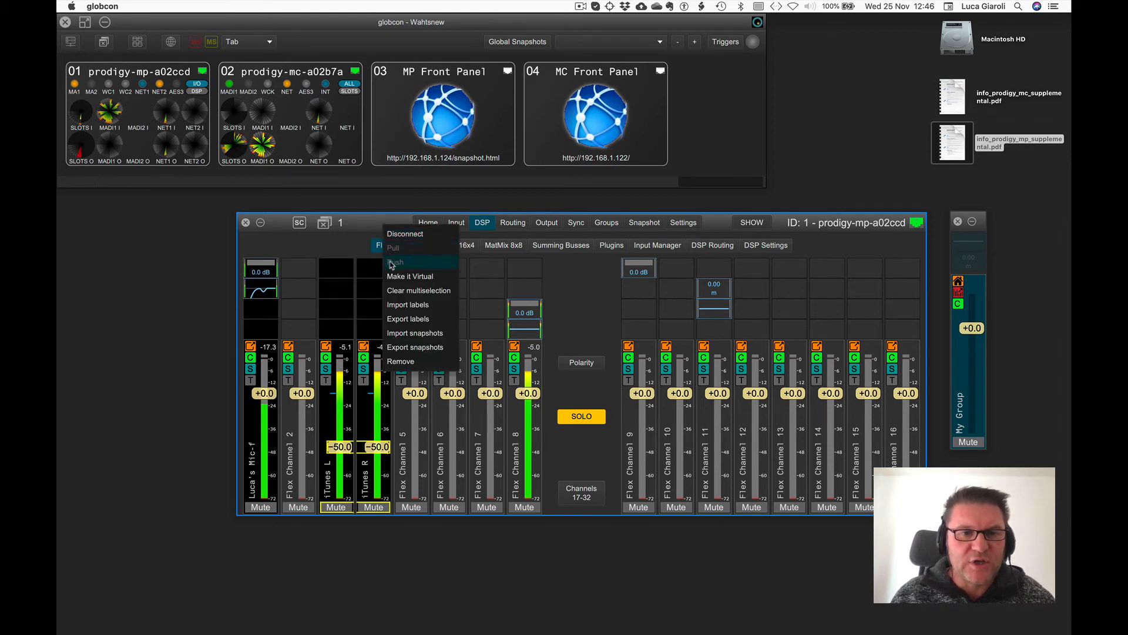
{"action": "left_click", "coordinate": [396, 348]}
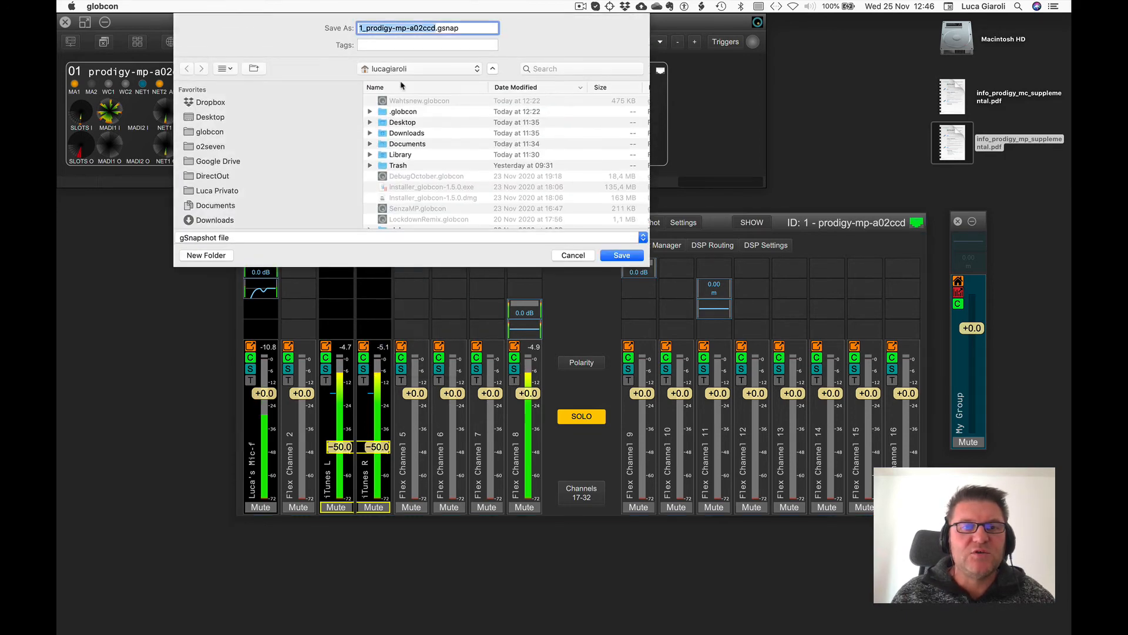
{"action": "type", "text": "Luca"}
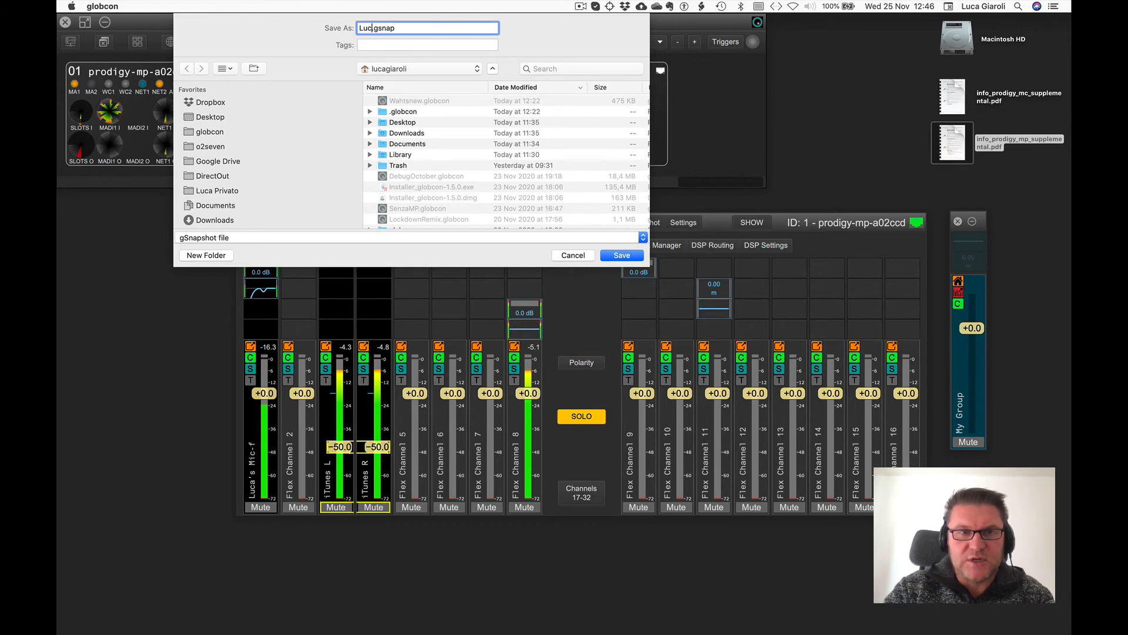
{"action": "type", "text": "s"}
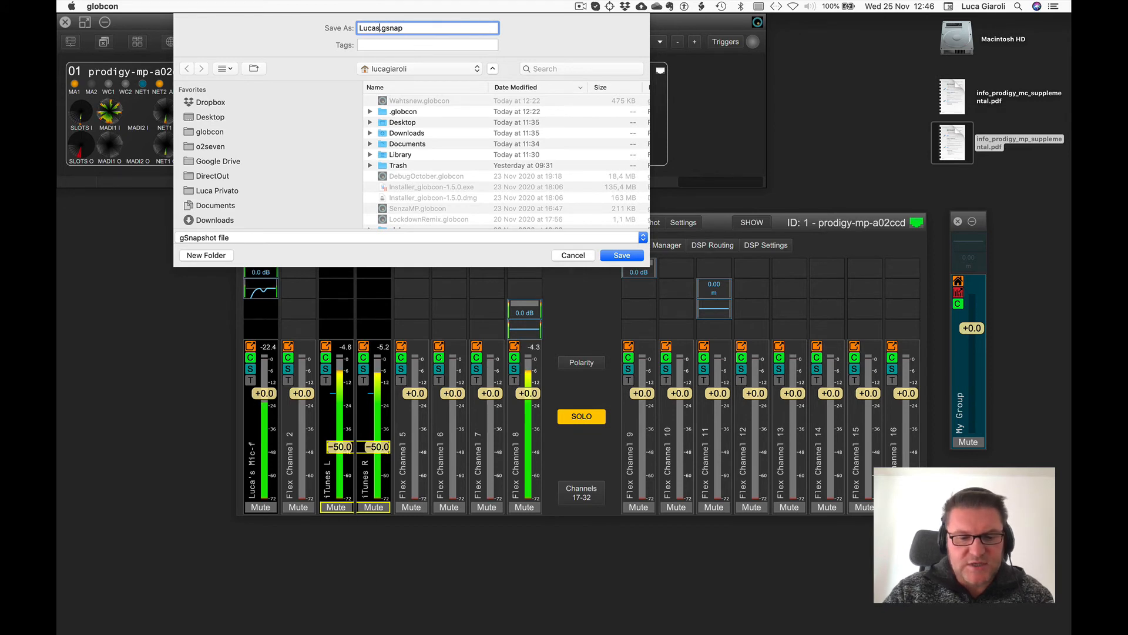
{"action": "type", "text": "sty"}
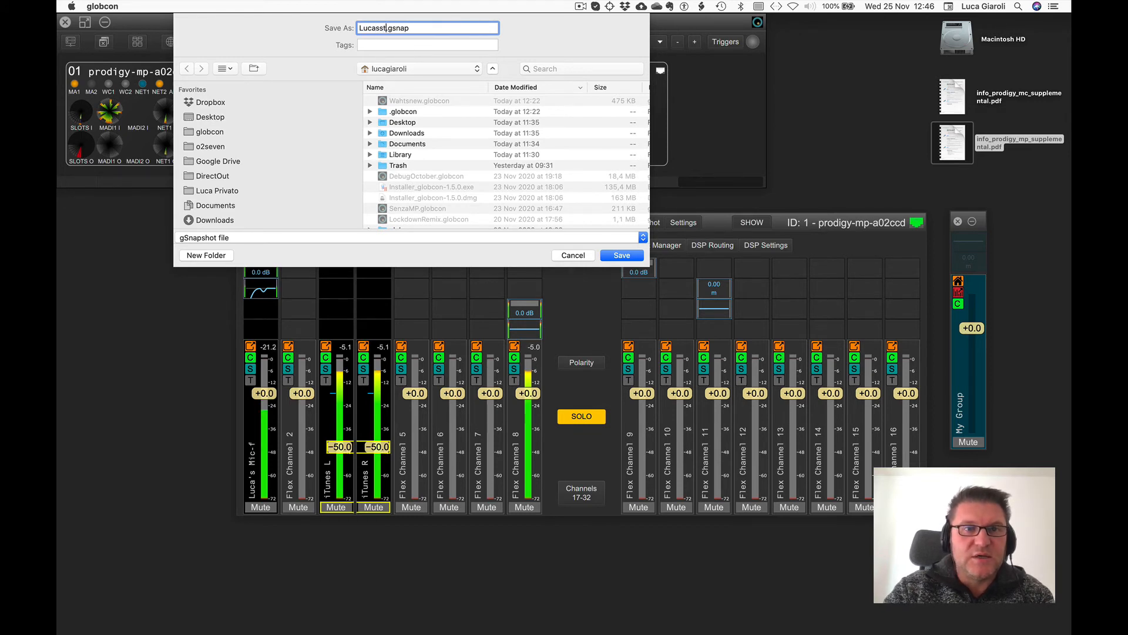
{"action": "type", "text": "p"}
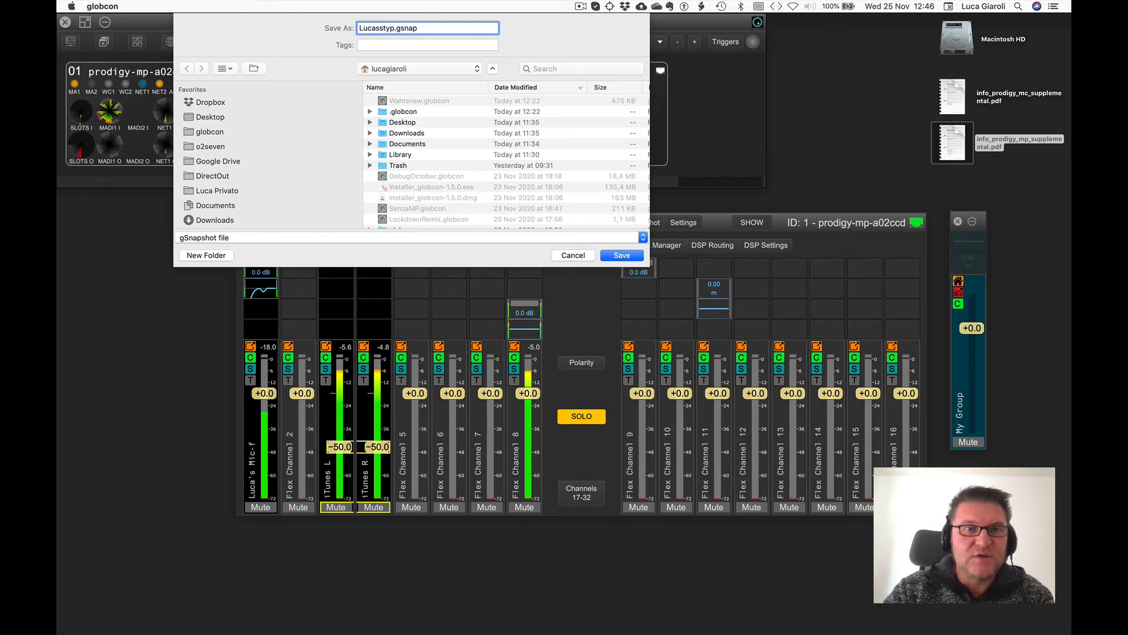
{"action": "key", "text": "BackSpace"}
{"action": "type", "text": "leMP"}
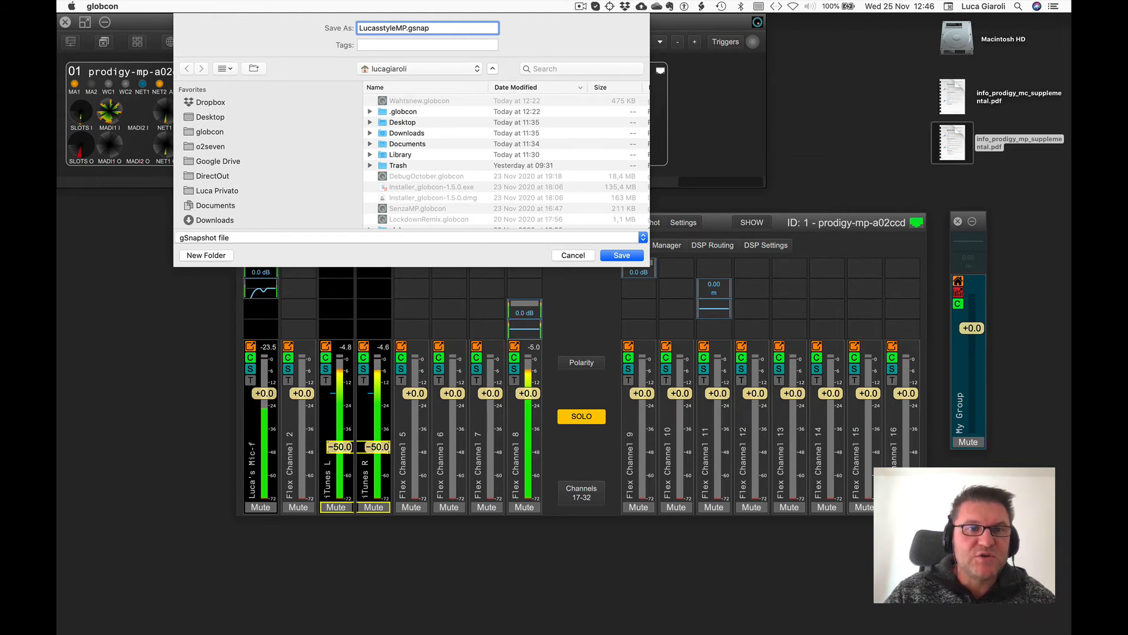
{"action": "key", "text": "Return"}
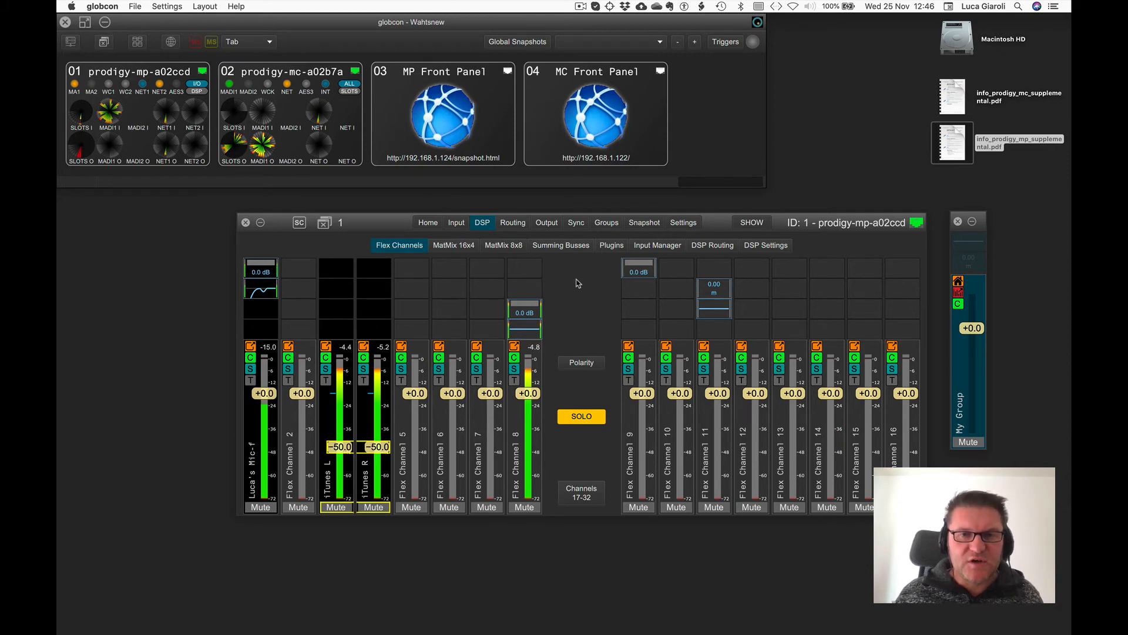
Switch to Configuration mode and insert an FIR Equalizer plugin on Flex Channel 14.
{"action": "left_click", "coordinate": [752, 222]}
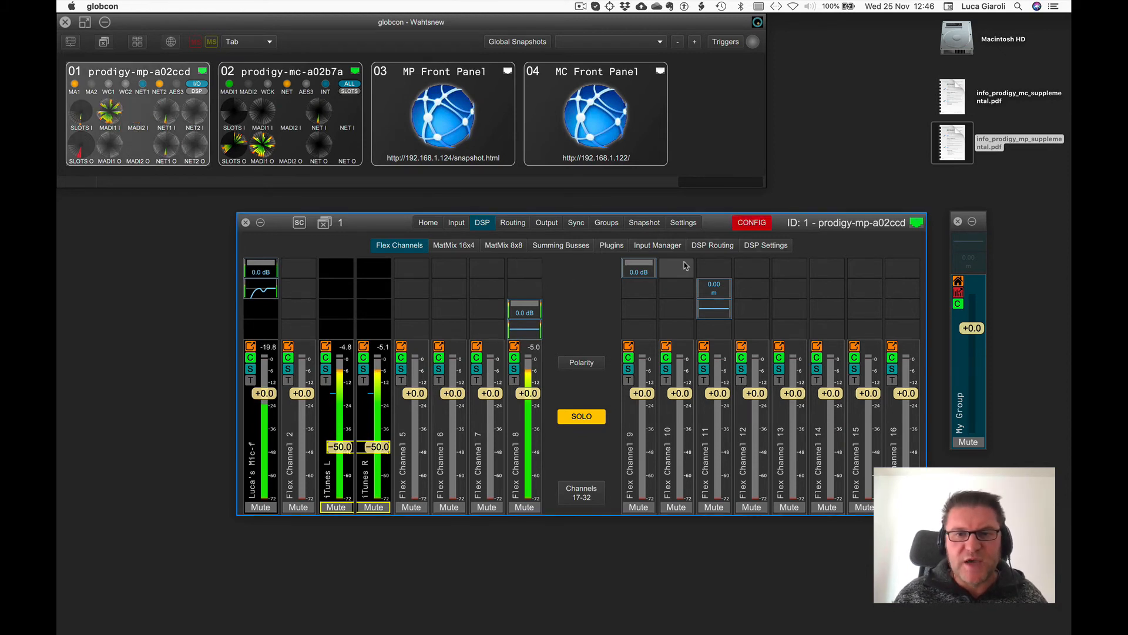
{"action": "right_click", "coordinate": [822, 306]}
{"action": "mouse_move", "coordinate": [846, 312]}
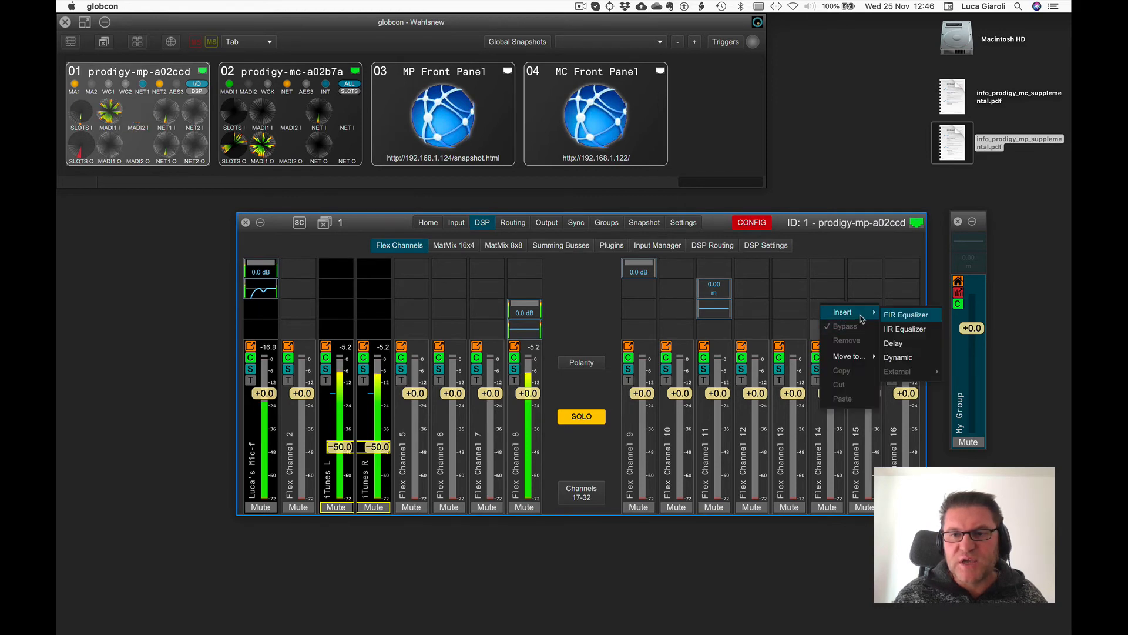
{"action": "left_click", "coordinate": [892, 316]}
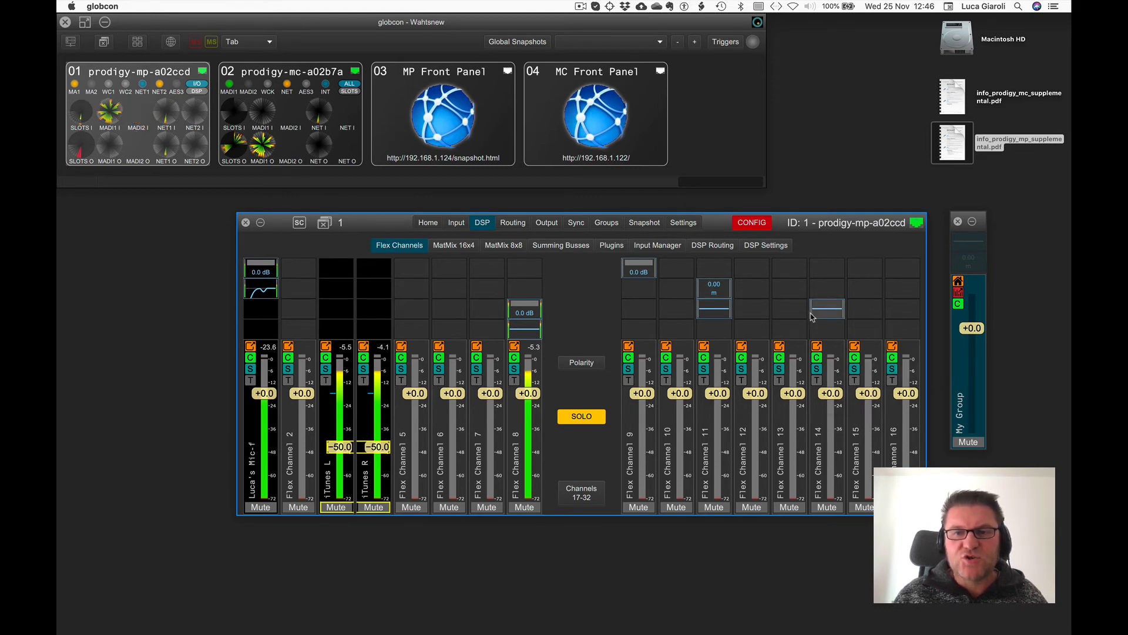
Insert a Delay plugin on Flex Channel 6 and another Delay on Flex Channel 5.
{"action": "right_click", "coordinate": [450, 290]}
{"action": "mouse_move", "coordinate": [473, 296]}
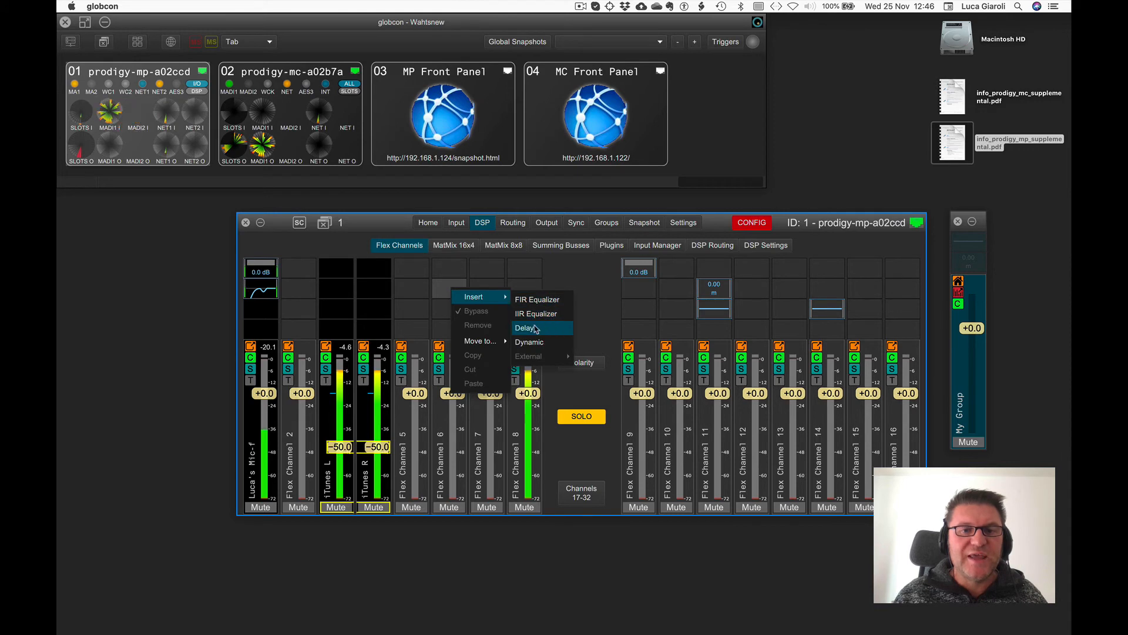
{"action": "left_click", "coordinate": [530, 325]}
{"action": "right_click", "coordinate": [420, 337]}
{"action": "mouse_move", "coordinate": [456, 343]}
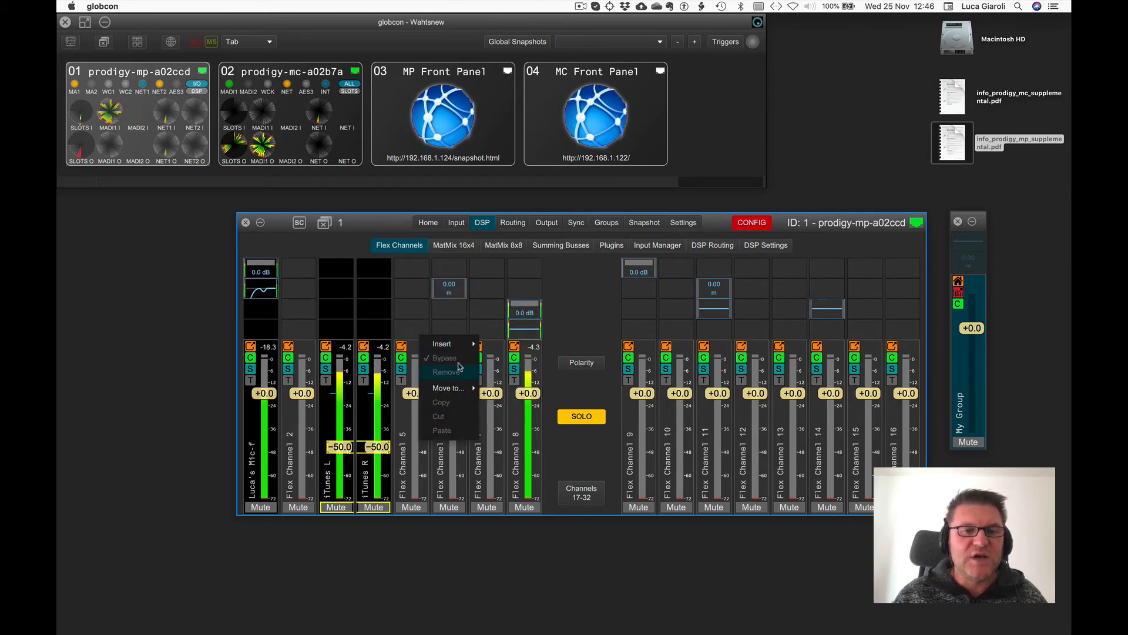
{"action": "left_click", "coordinate": [493, 375]}
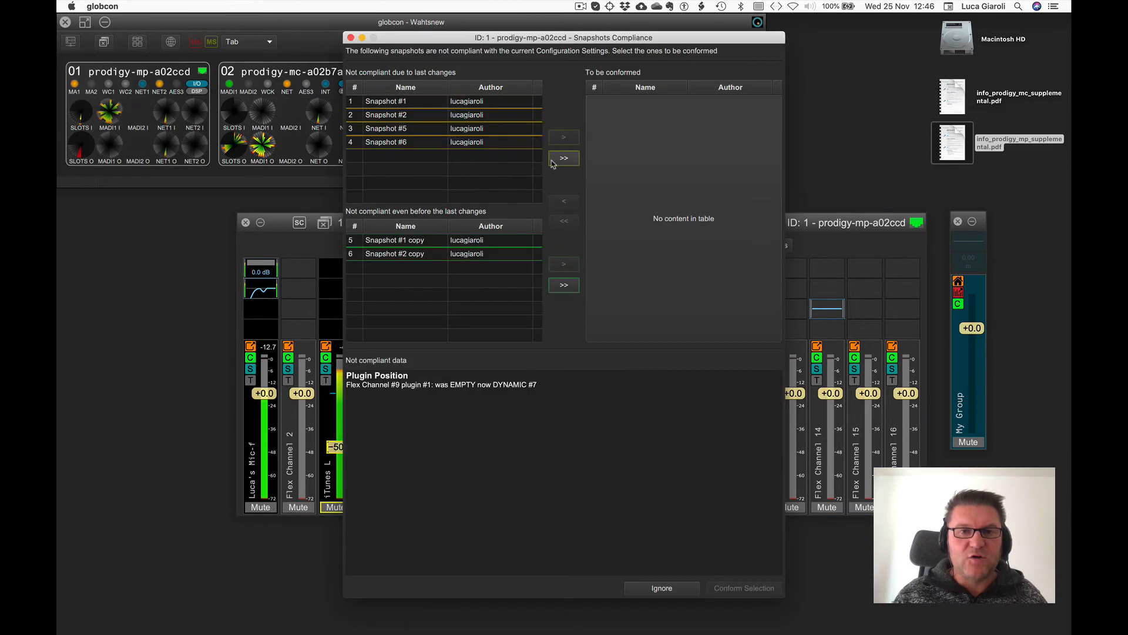
Conform Snapshots #1, #2, #5 and #6 to the new plugin configuration.
{"action": "left_click", "coordinate": [563, 158]}
{"action": "left_click", "coordinate": [725, 588]}
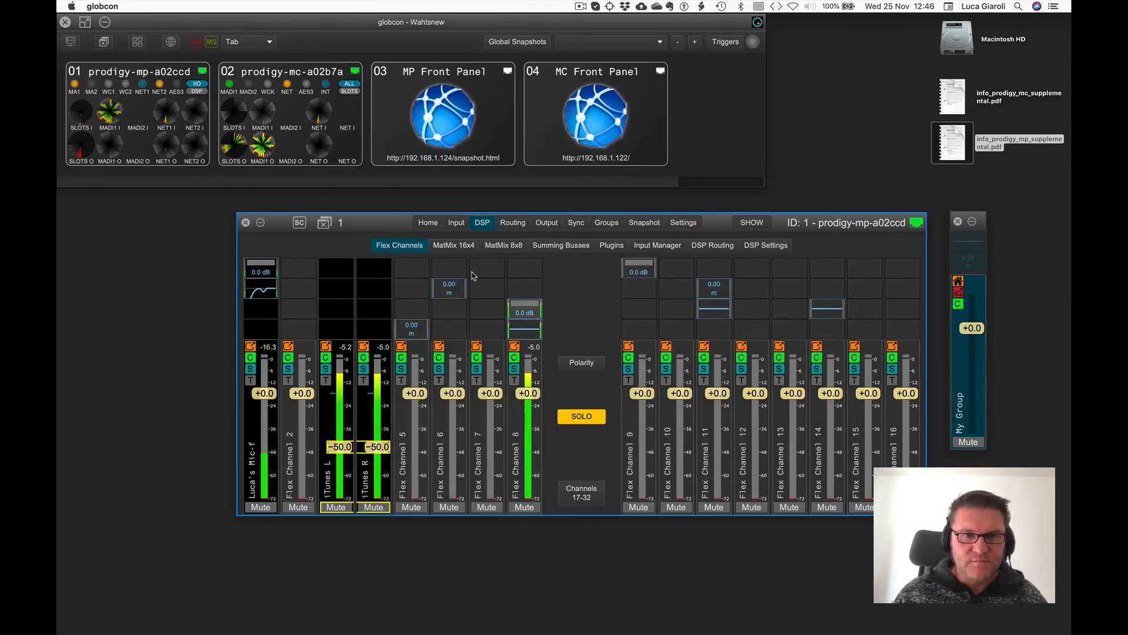
Import the snapshots from LucasstyleMP.gsnap into the device and open its snapshot list.
{"action": "right_click", "coordinate": [391, 229]}
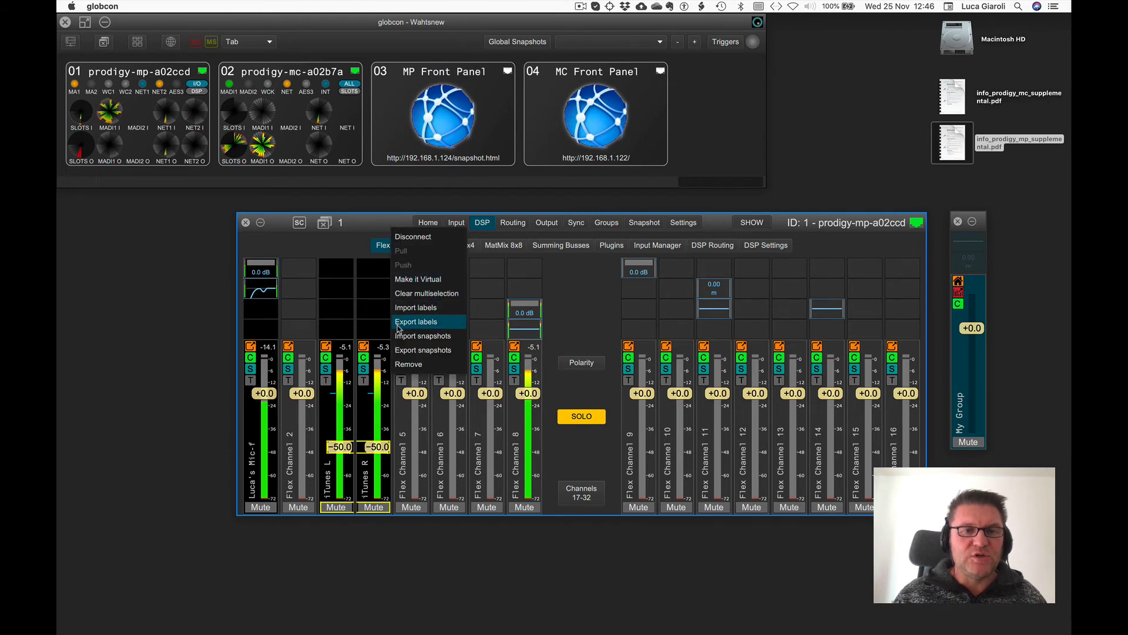
{"action": "left_click", "coordinate": [399, 336]}
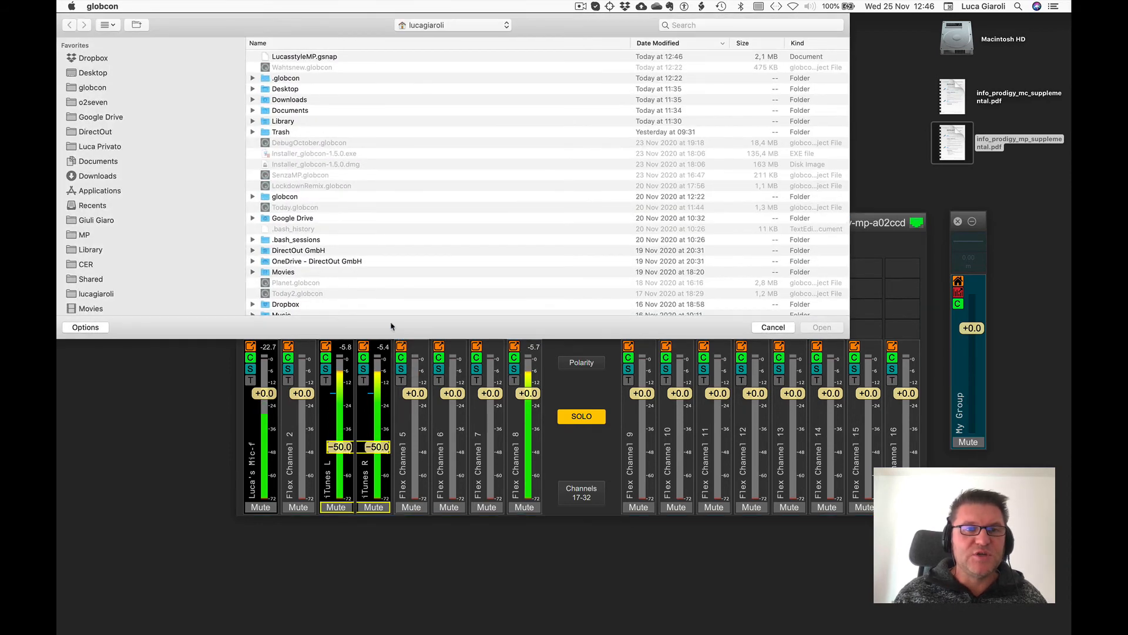
{"action": "double_click", "coordinate": [293, 54]}
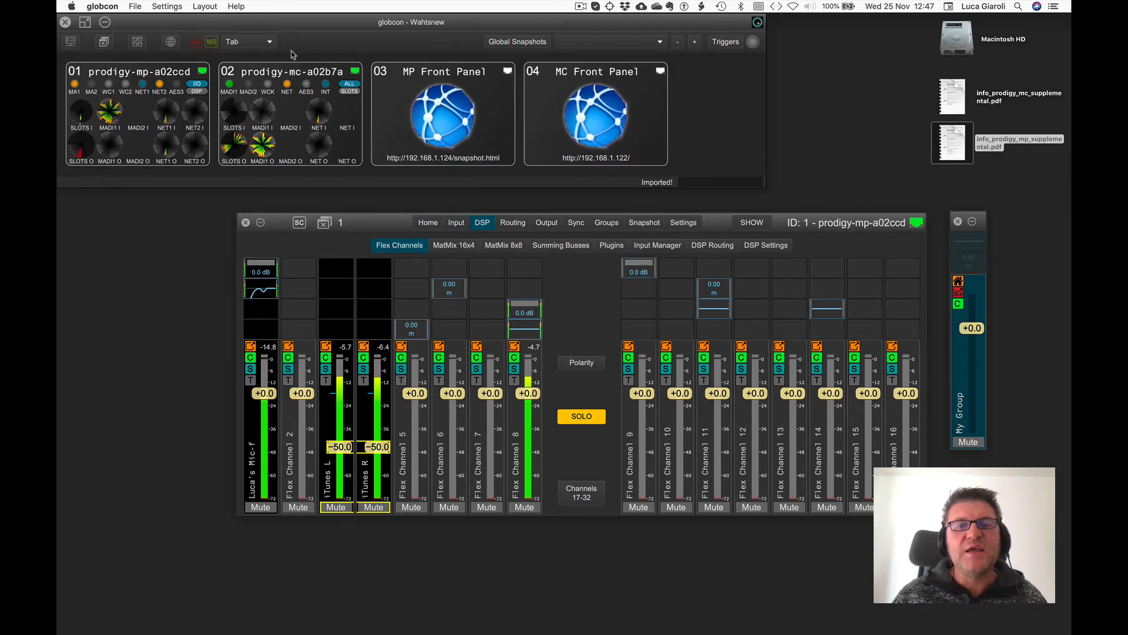
{"action": "left_click", "coordinate": [644, 222]}
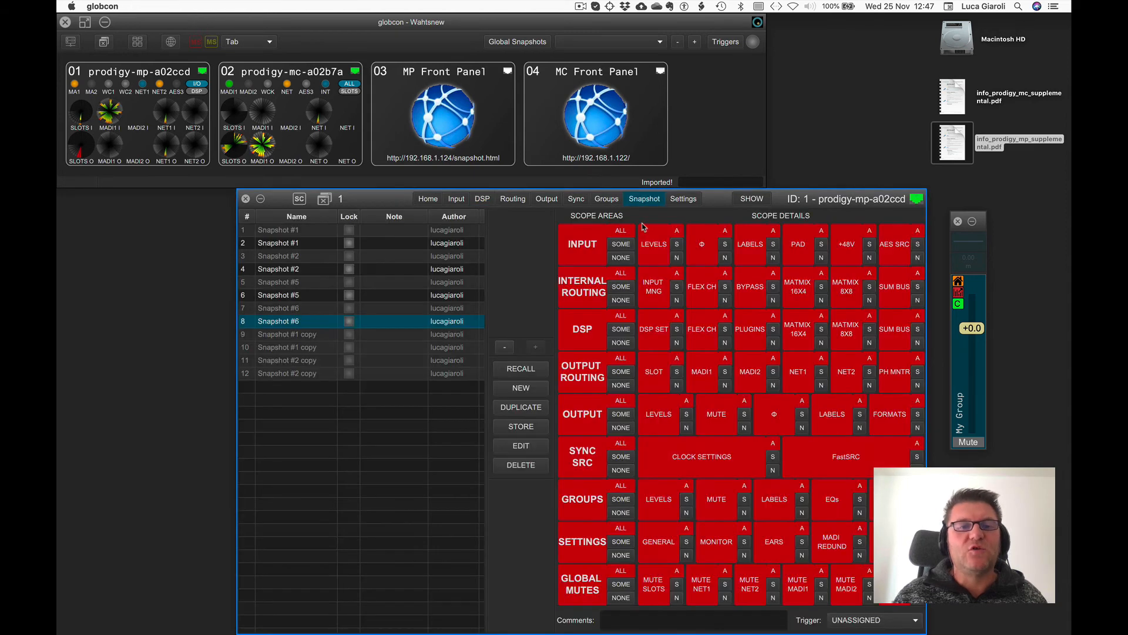
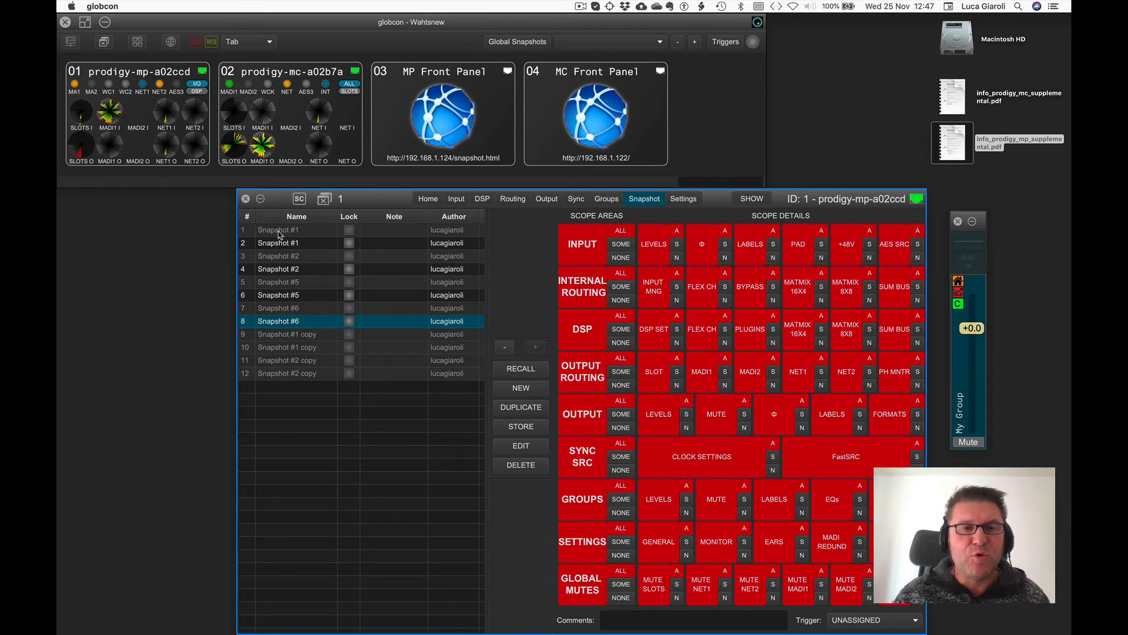
Switch to Configuration mode, recall Snapshot #1 and view its DSP flex channels.
{"action": "left_click", "coordinate": [761, 199]}
{"action": "left_click", "coordinate": [281, 231]}
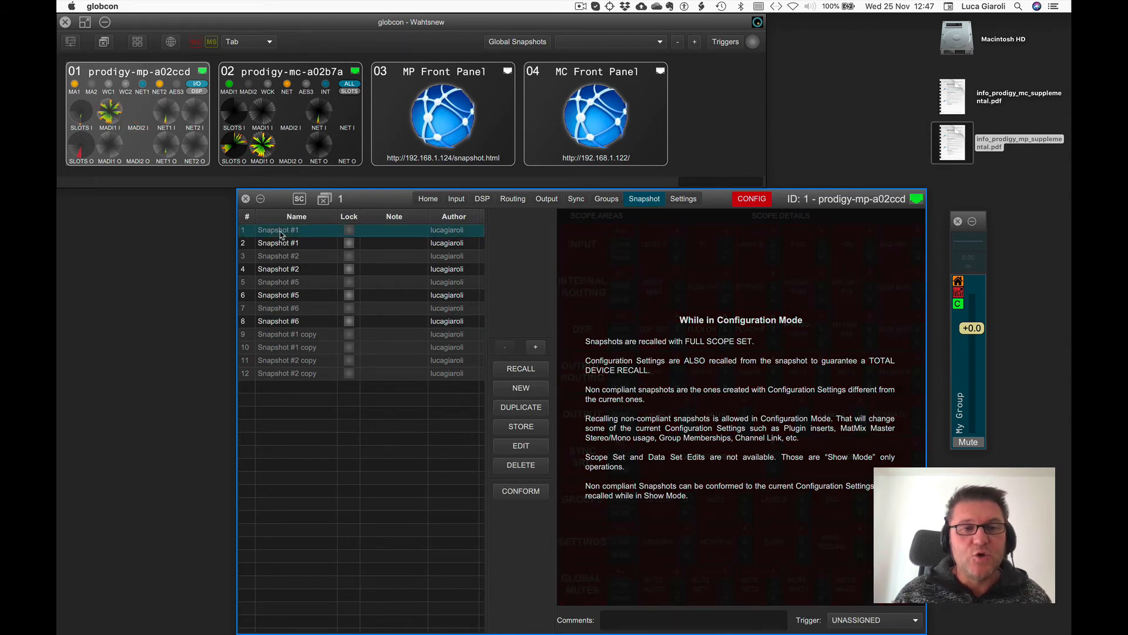
{"action": "left_click", "coordinate": [519, 369]}
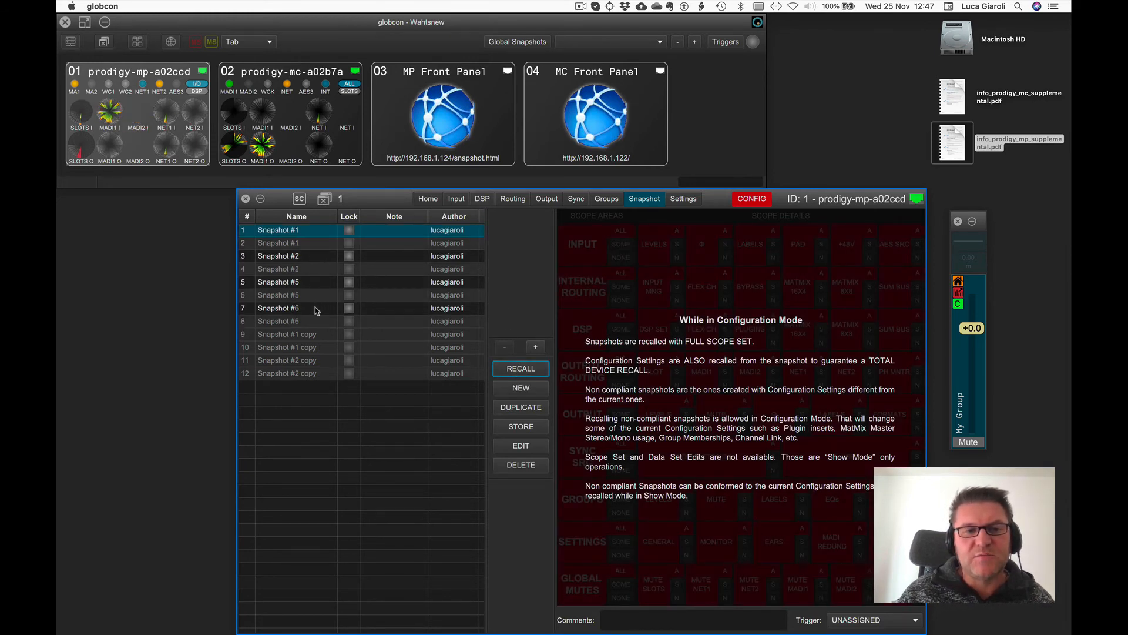
{"action": "left_click", "coordinate": [492, 200]}
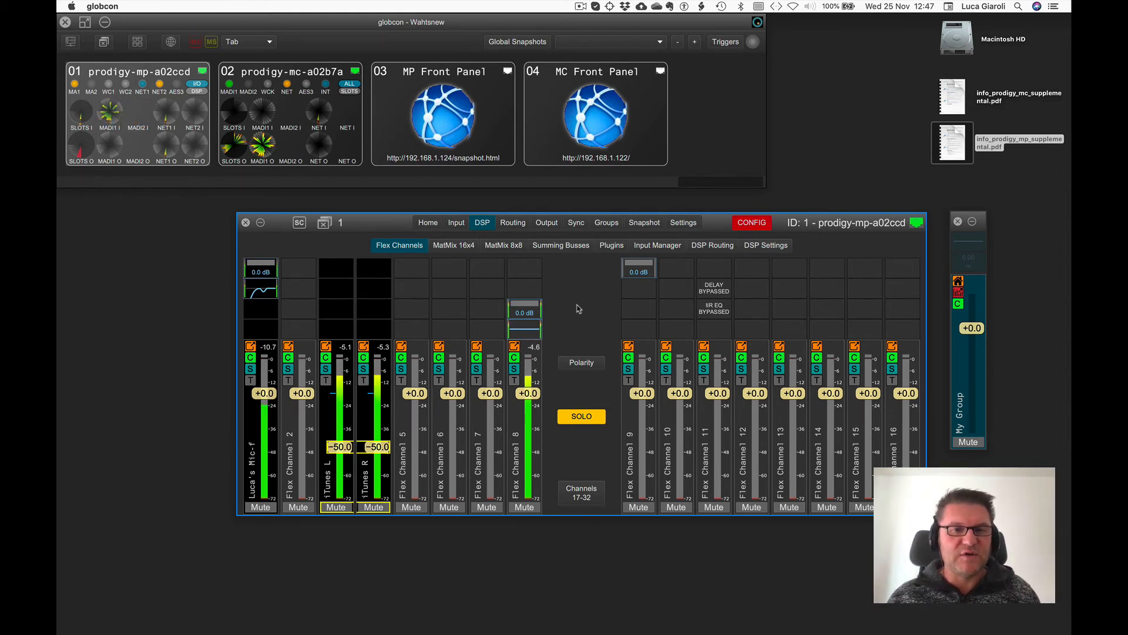
Recall Snapshot #2 and view its DSP flex channel settings.
{"action": "left_click", "coordinate": [642, 224]}
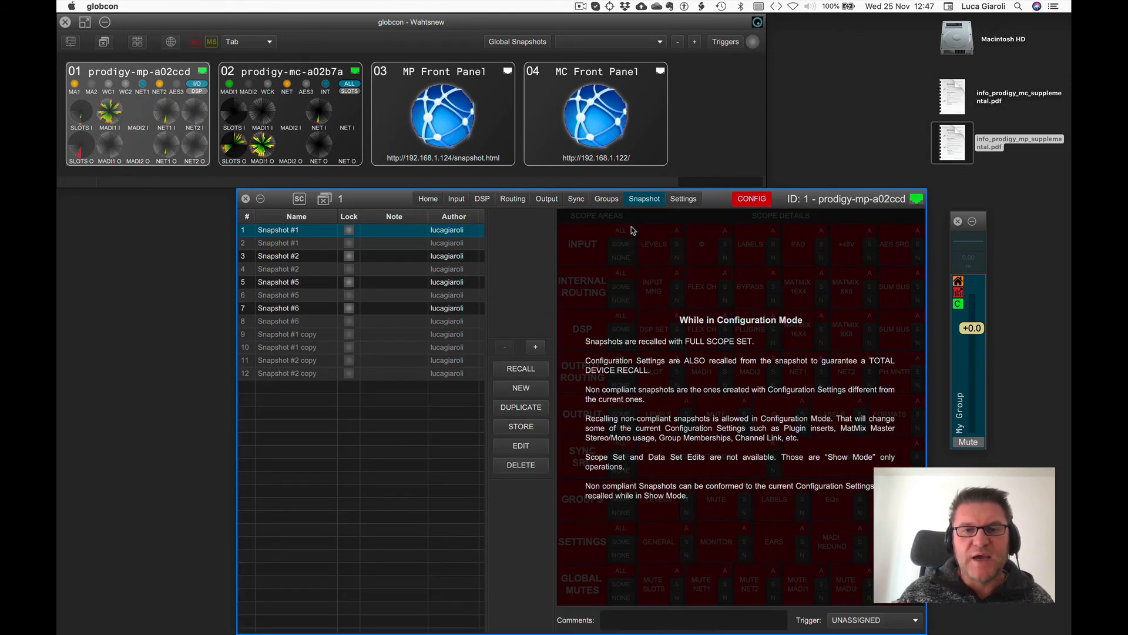
{"action": "left_click", "coordinate": [277, 257]}
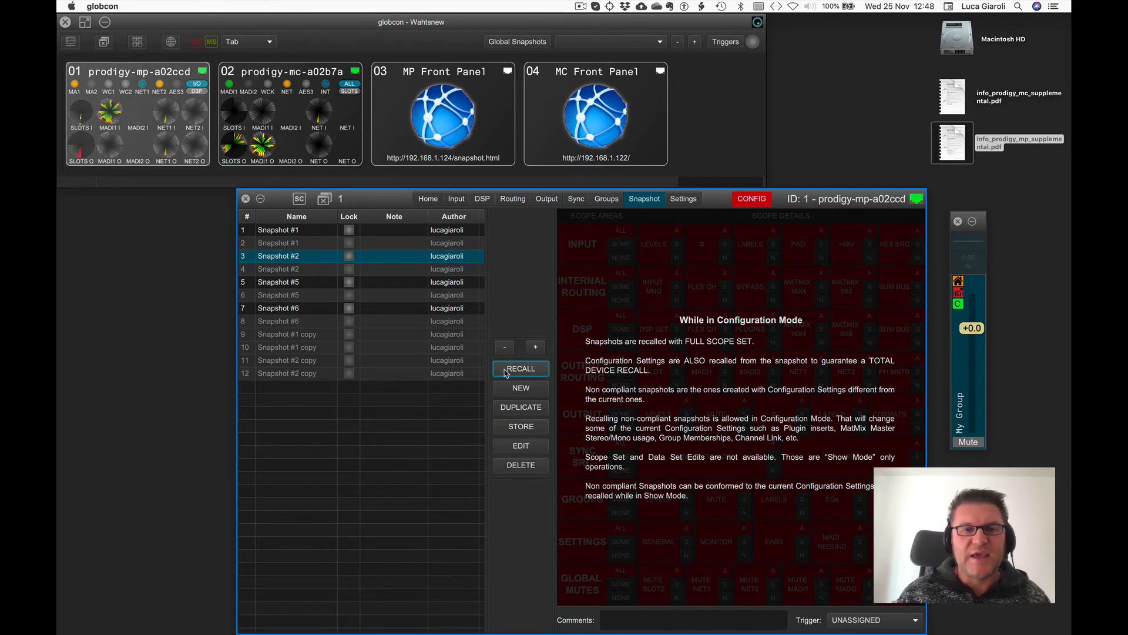
{"action": "left_click", "coordinate": [481, 199]}
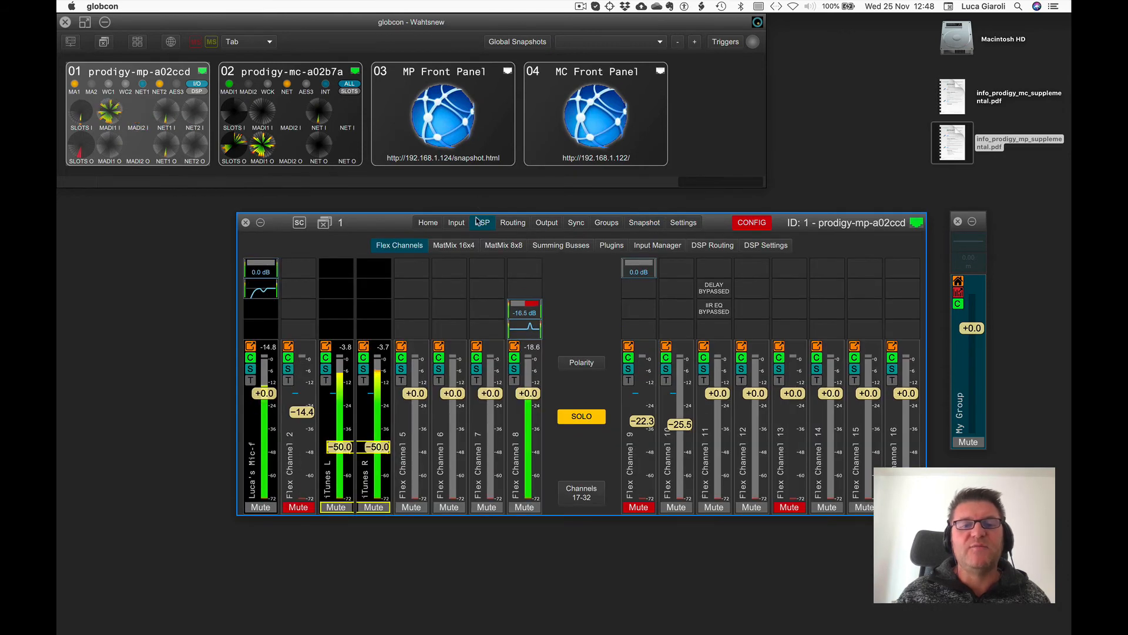
Switch back to Show mode and conform Snapshots #1, #2, #5 and #6 to the current configuration.
{"action": "left_click", "coordinate": [748, 224]}
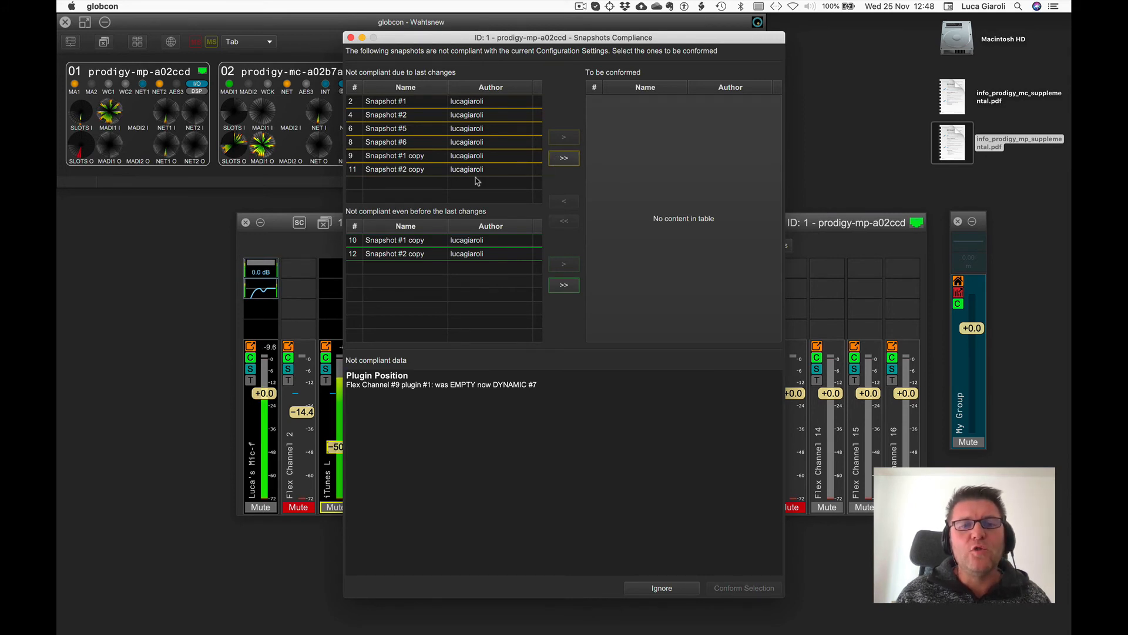
{"action": "left_click", "coordinate": [459, 104]}
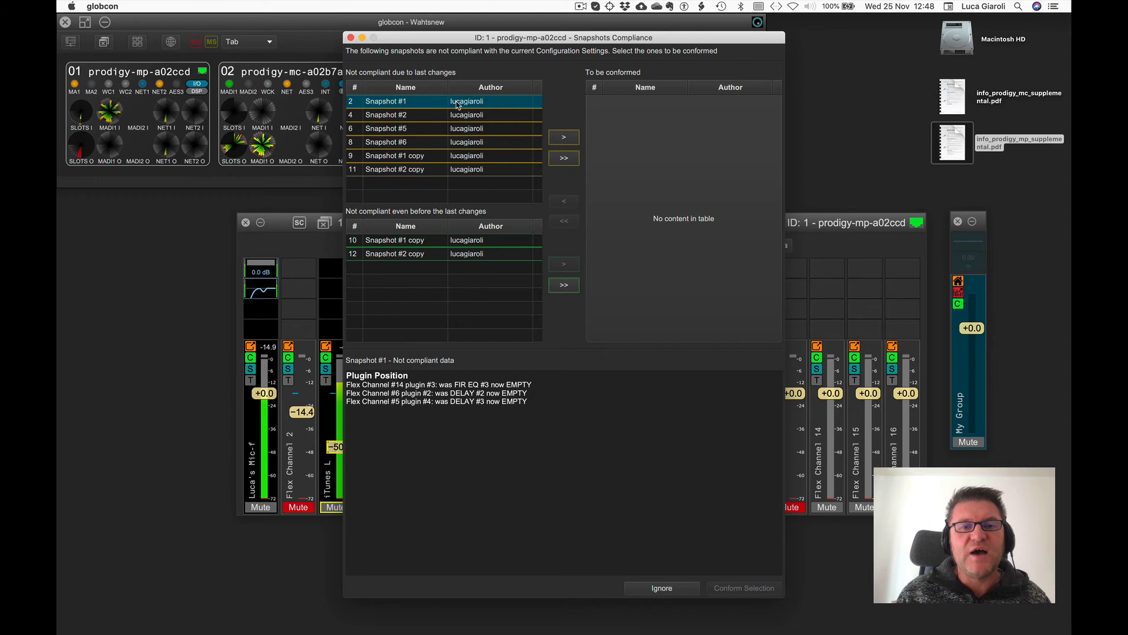
{"action": "left_click", "coordinate": [566, 137]}
{"action": "left_click", "coordinate": [566, 138]}
{"action": "left_click", "coordinate": [567, 140]}
{"action": "left_click", "coordinate": [567, 140]}
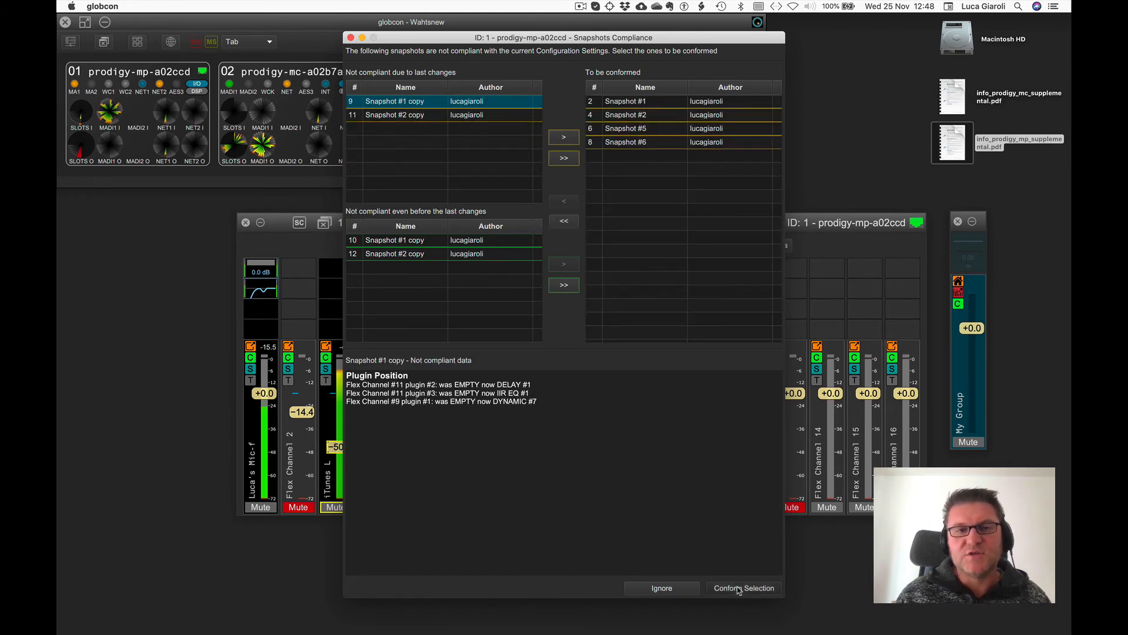
{"action": "left_click", "coordinate": [739, 588]}
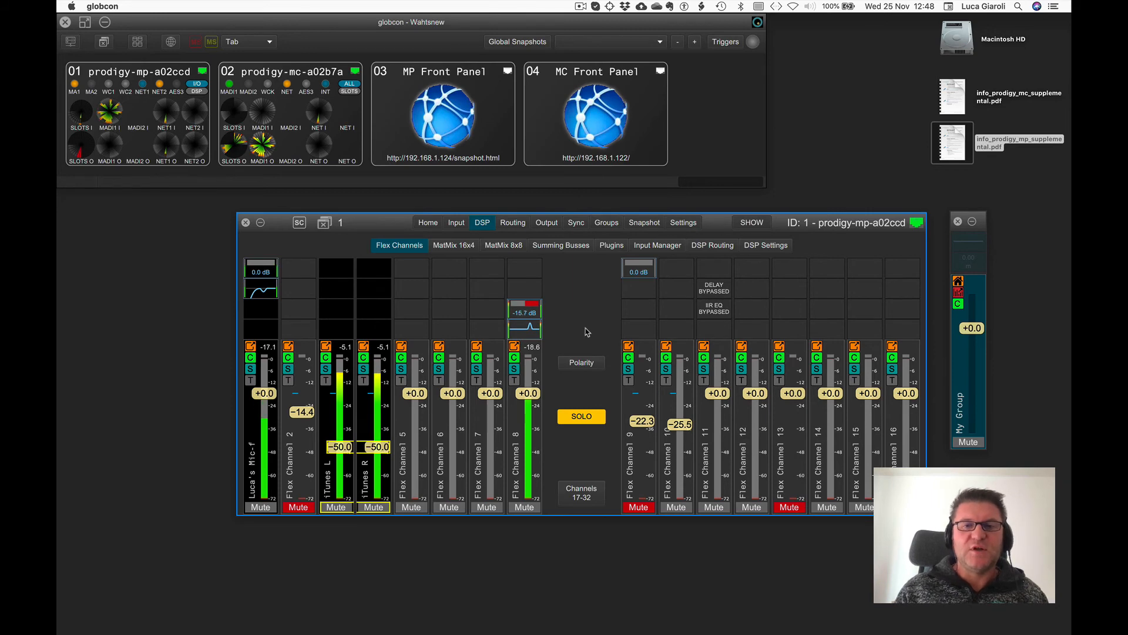
Save the project and quit globcon.
{"action": "left_click", "coordinate": [644, 222]}
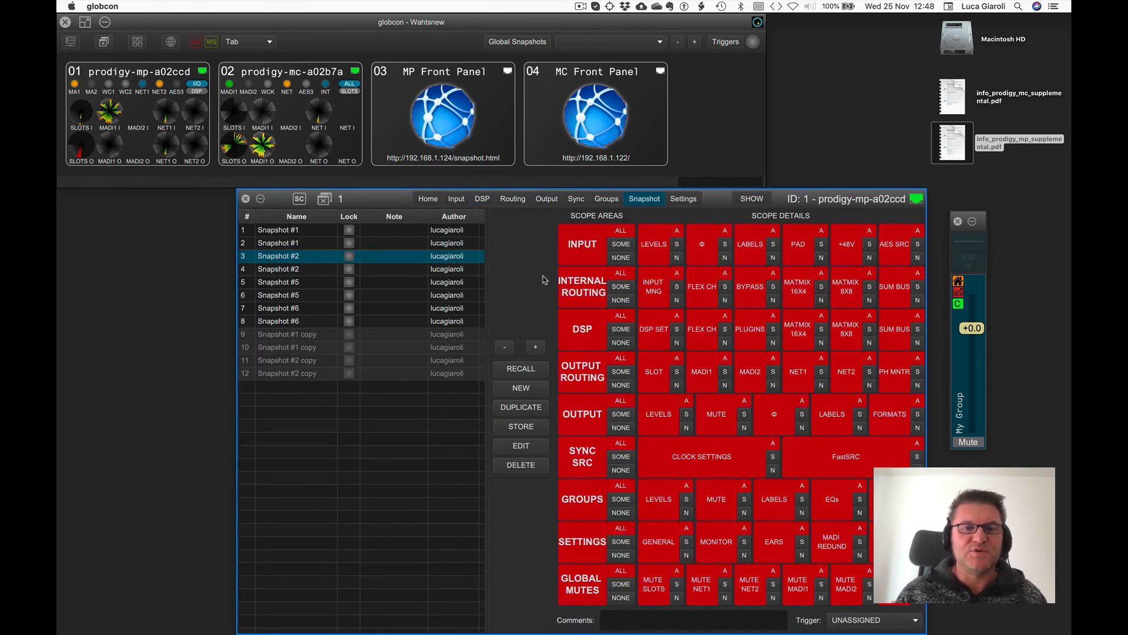
{"action": "left_click", "coordinate": [685, 143]}
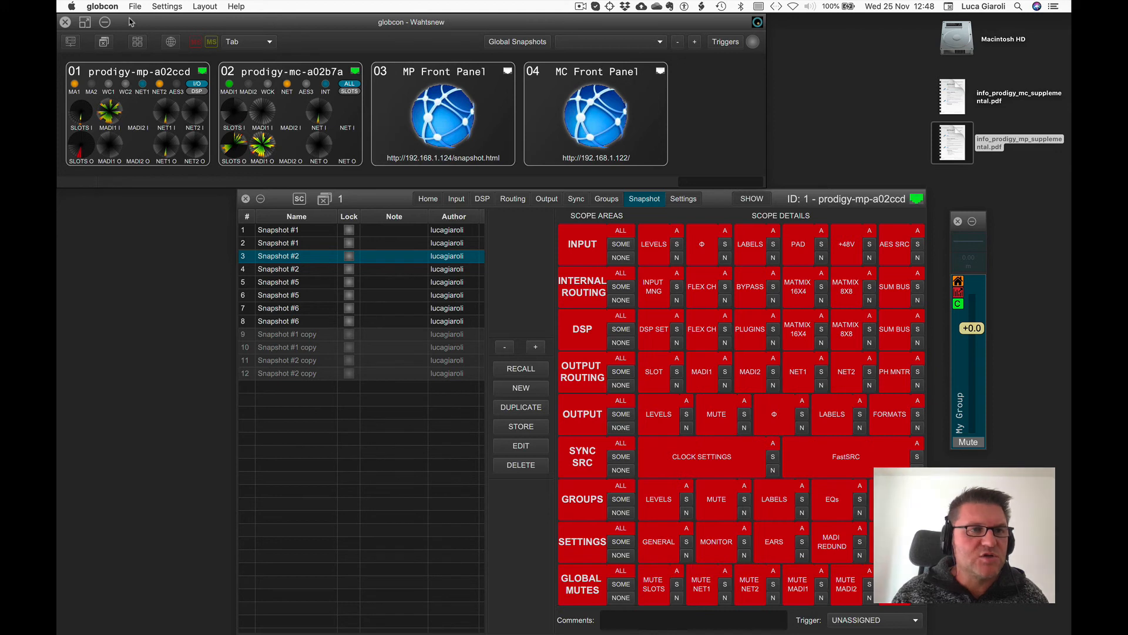
{"action": "left_click", "coordinate": [66, 22]}
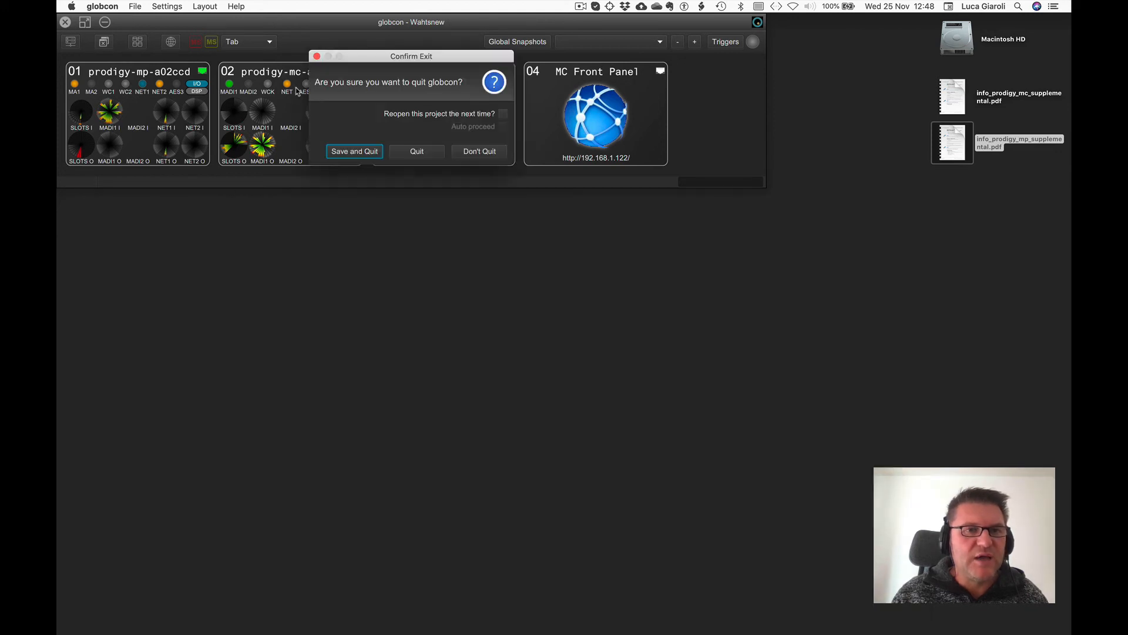
{"action": "left_click", "coordinate": [360, 151]}
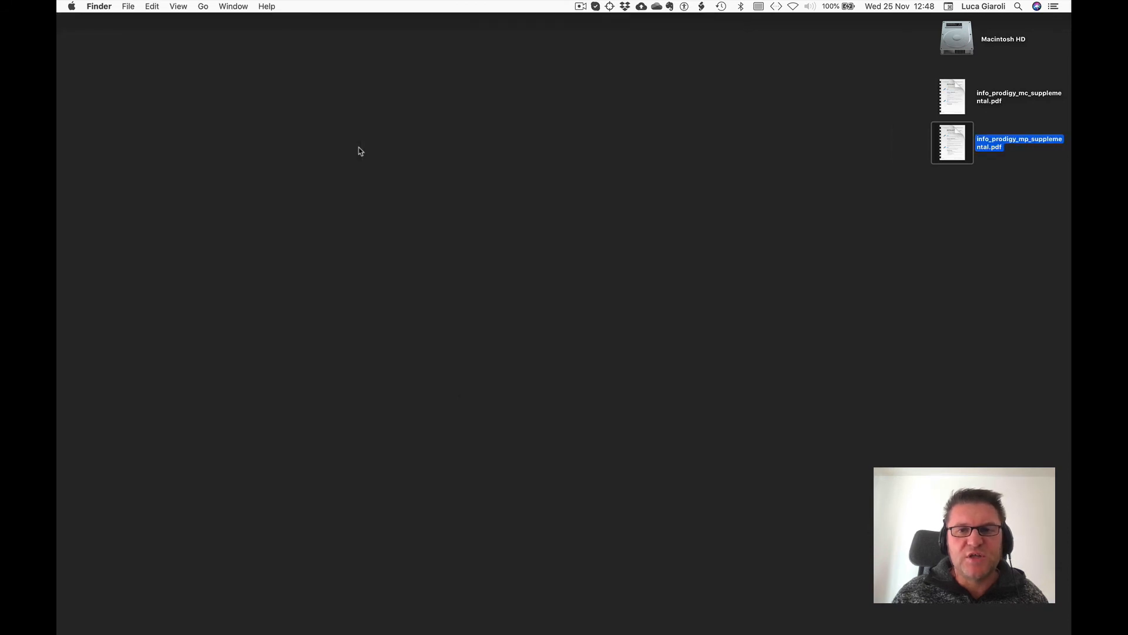
Relaunch globcon and add the Prodigy.MP at 192.168.1.124 through device discovery.
{"action": "mouse_move", "coordinate": [365, 614]}
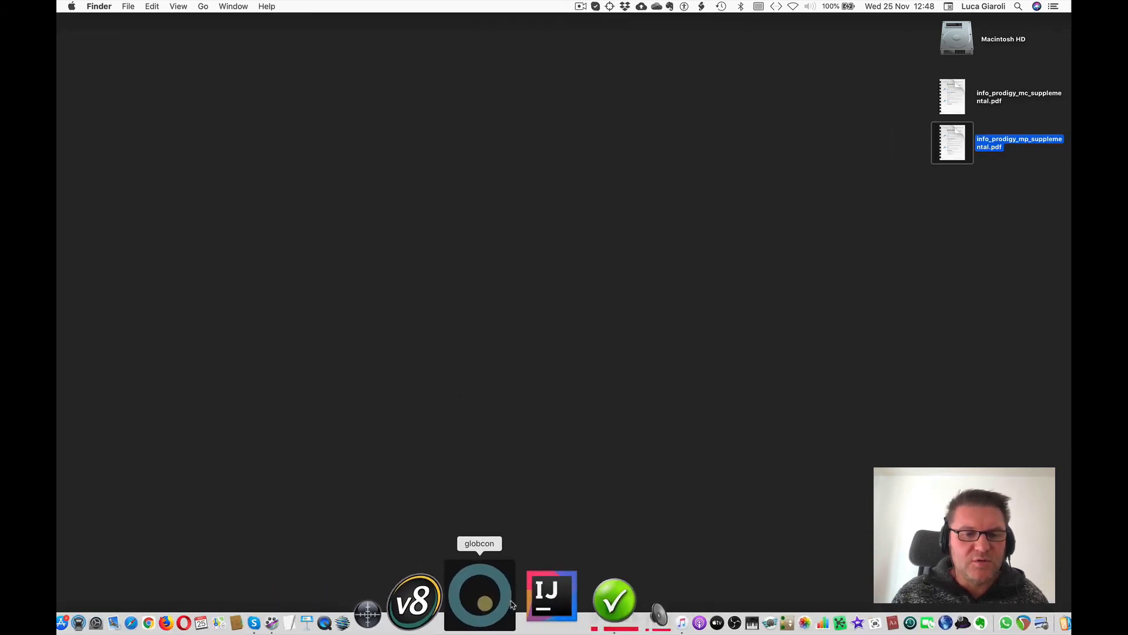
{"action": "left_click", "coordinate": [508, 604]}
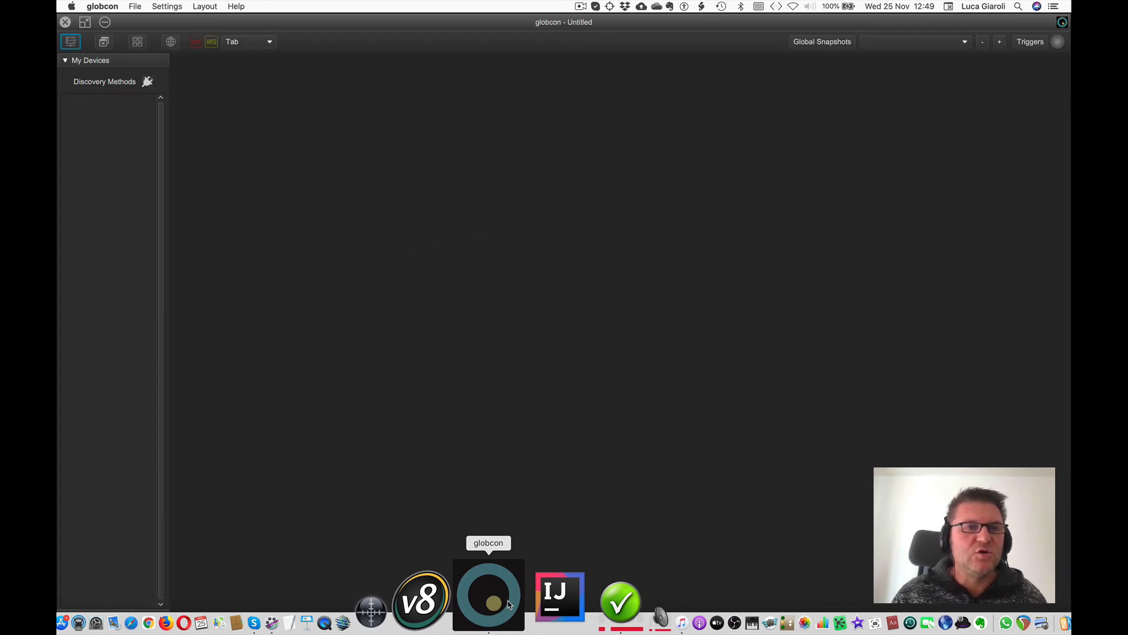
{"action": "left_click", "coordinate": [148, 82]}
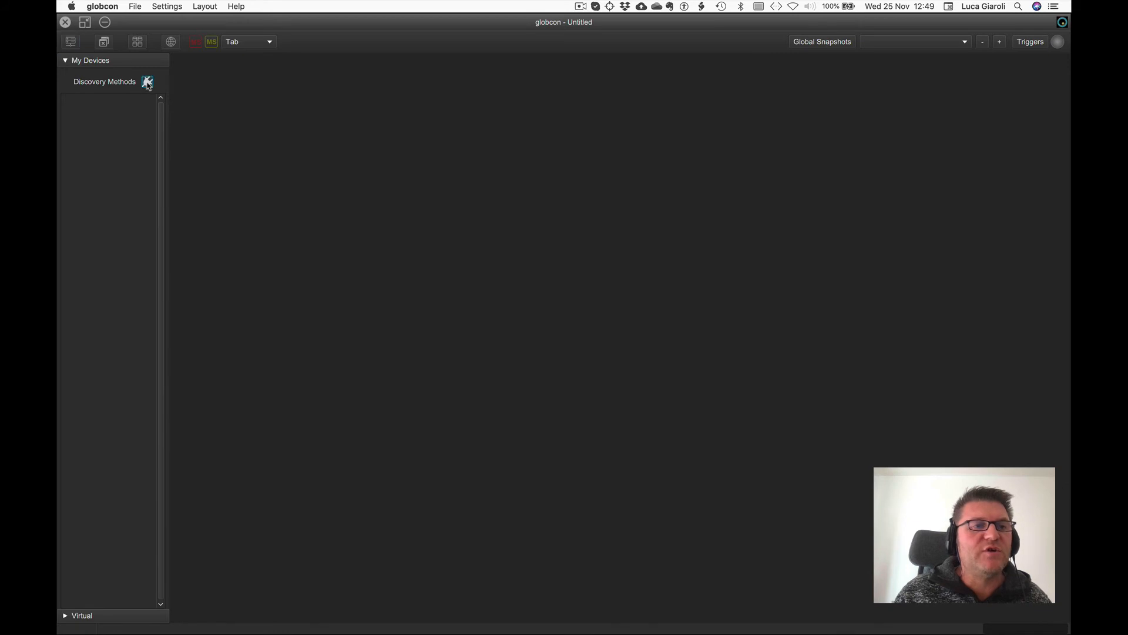
{"action": "left_click", "coordinate": [266, 196]}
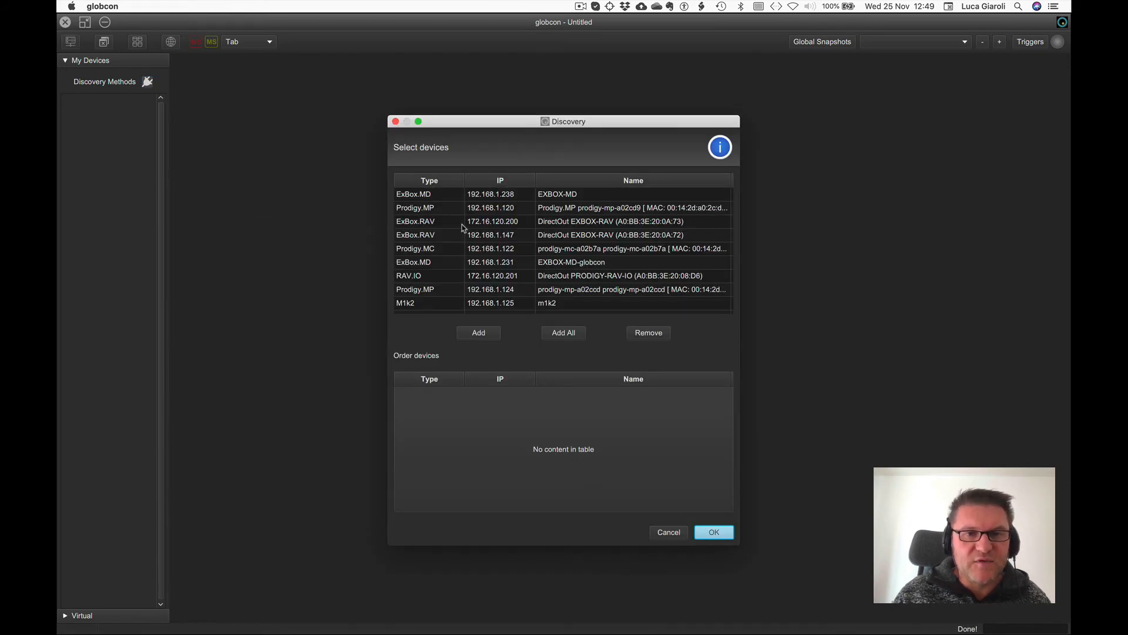
{"action": "left_click", "coordinate": [454, 292]}
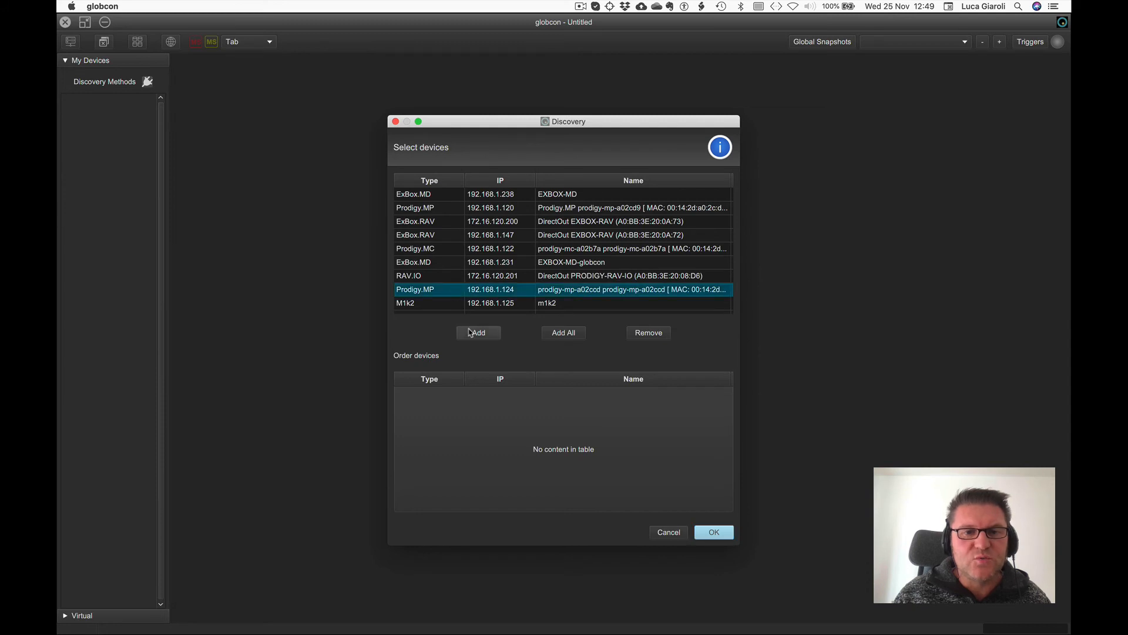
{"action": "left_click", "coordinate": [479, 333]}
{"action": "left_click", "coordinate": [705, 529]}
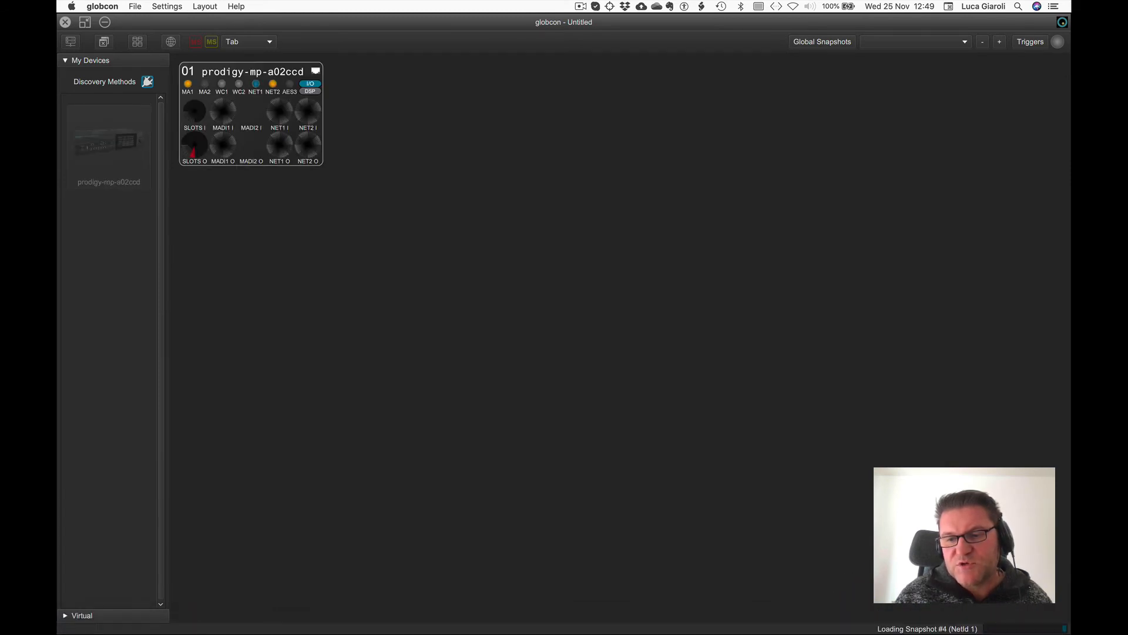
Open the device window to review its snapshot list, then close it.
{"action": "double_click", "coordinate": [244, 73]}
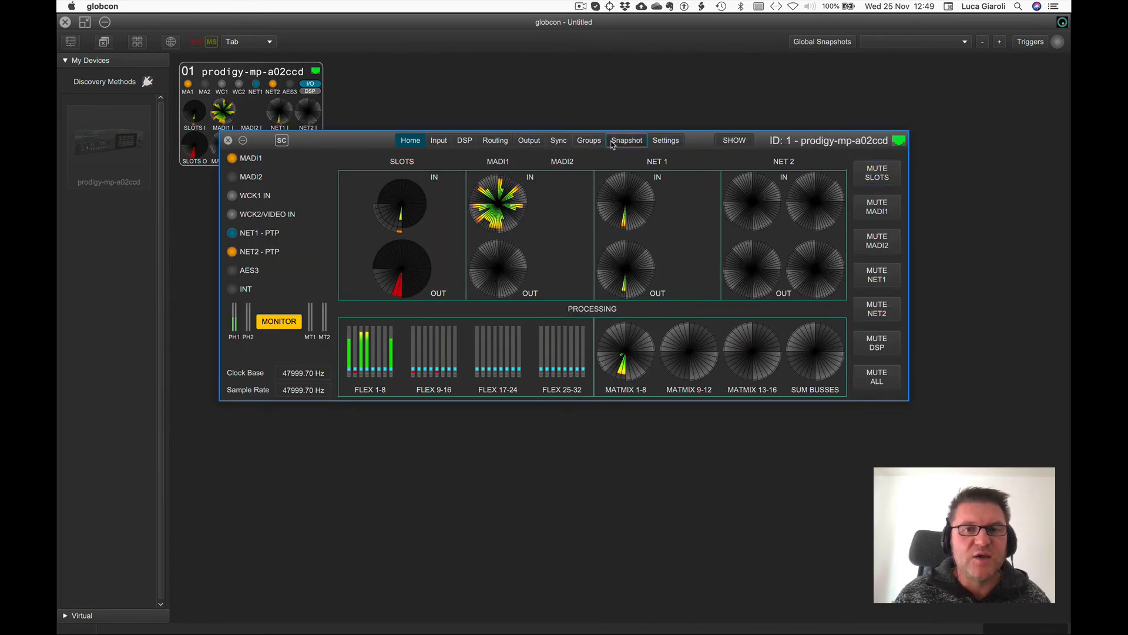
{"action": "left_click", "coordinate": [611, 143]}
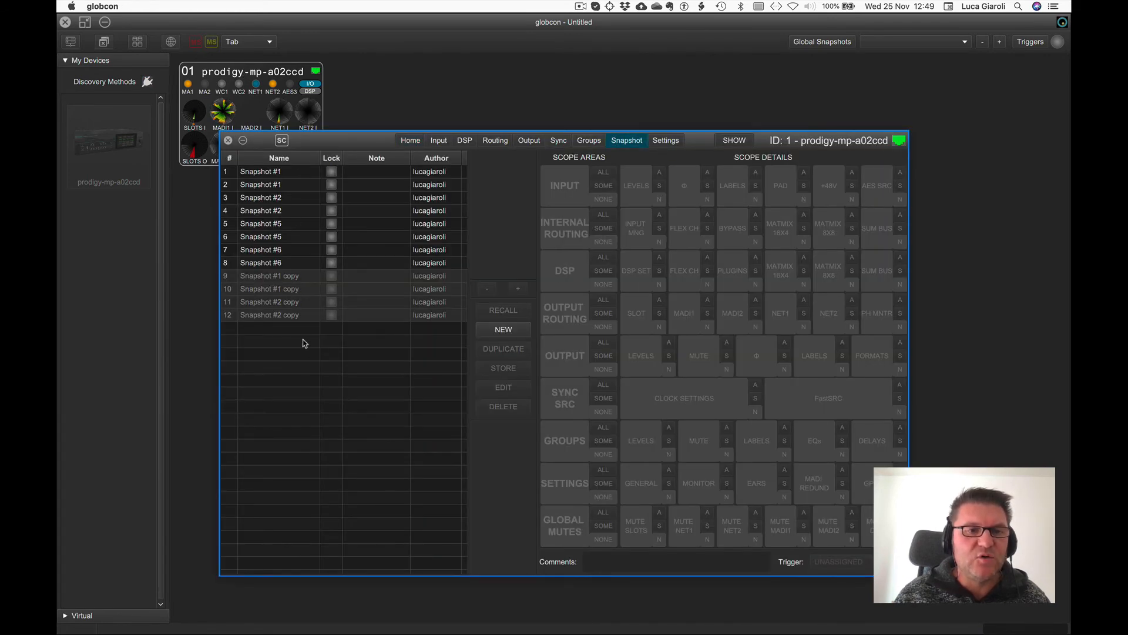
{"action": "left_click_drag", "start_coordinate": [371, 139], "coordinate": [491, 113]}
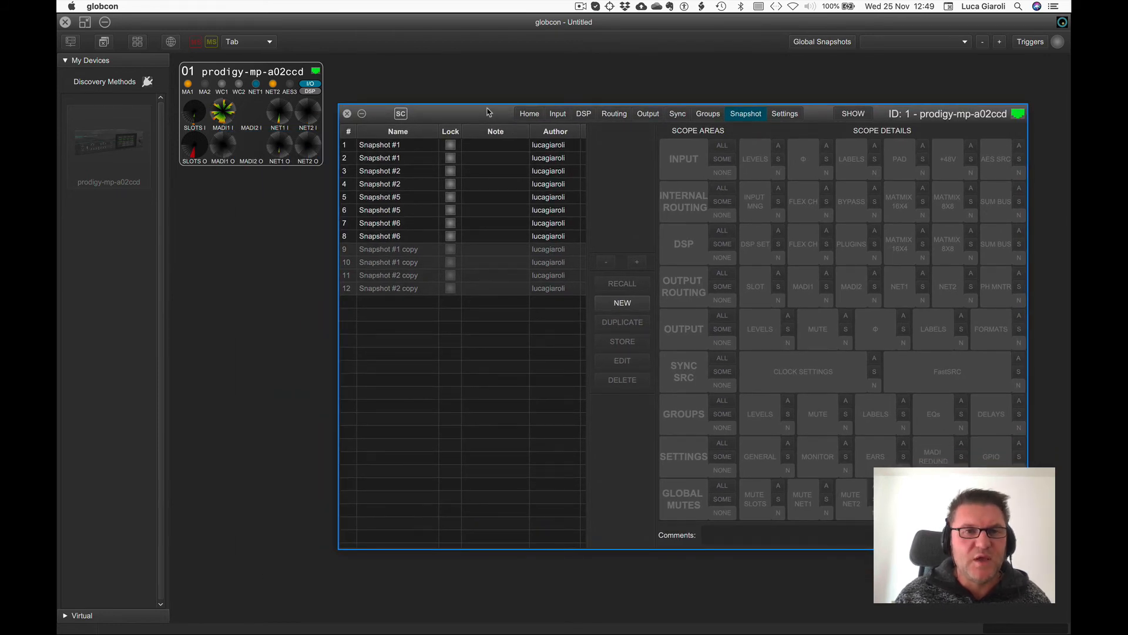
{"action": "left_click", "coordinate": [347, 114]}
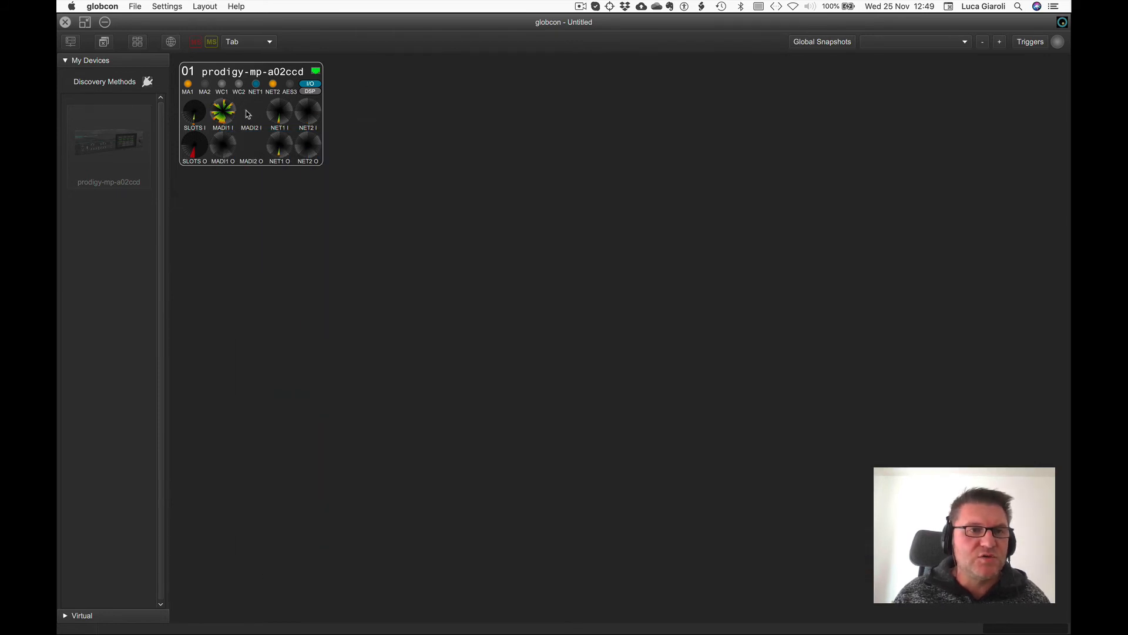
Open the project Wahtsnew.globcon without saving the current one and proceed with loading its devices.
{"action": "key", "text": "space"}
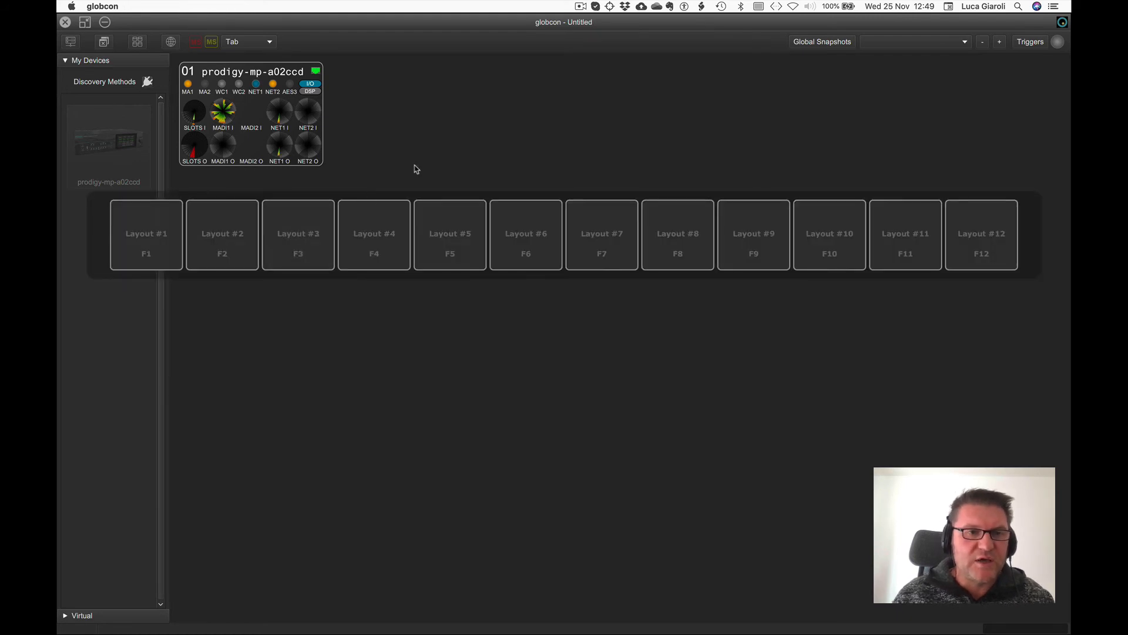
{"action": "key", "text": "space"}
{"action": "key", "text": "super+q"}
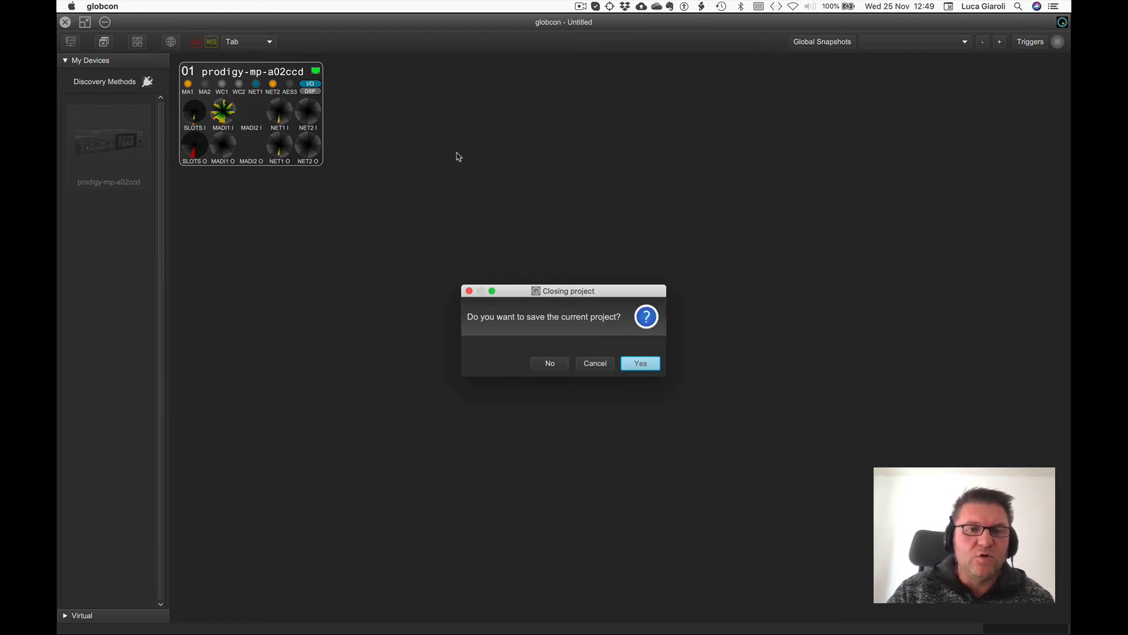
{"action": "left_click", "coordinate": [547, 369]}
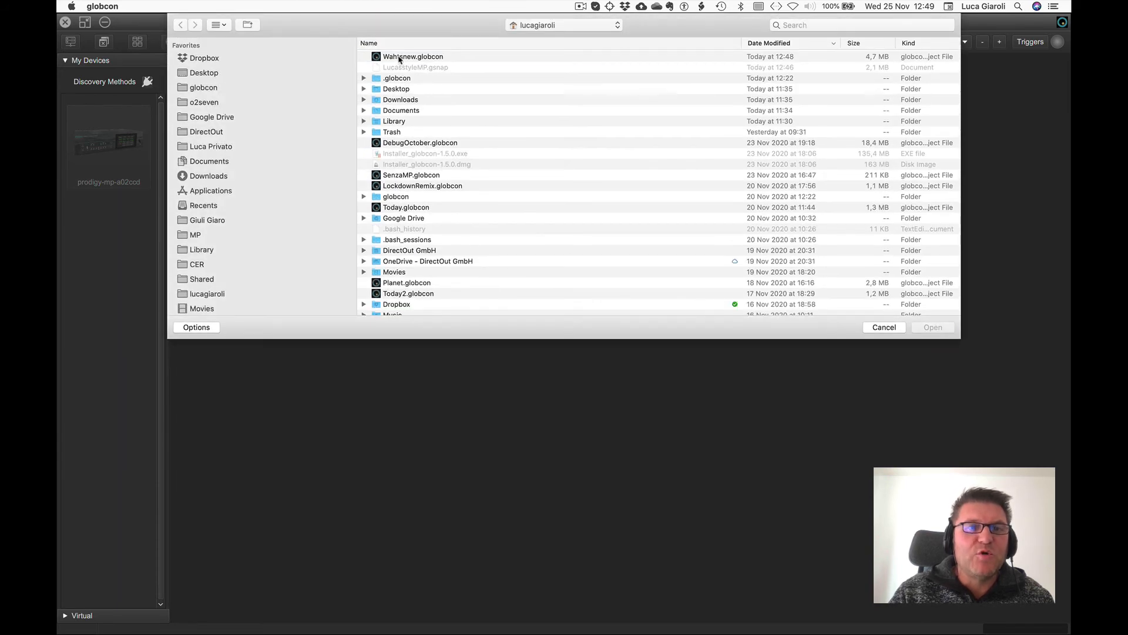
{"action": "double_click", "coordinate": [398, 57]}
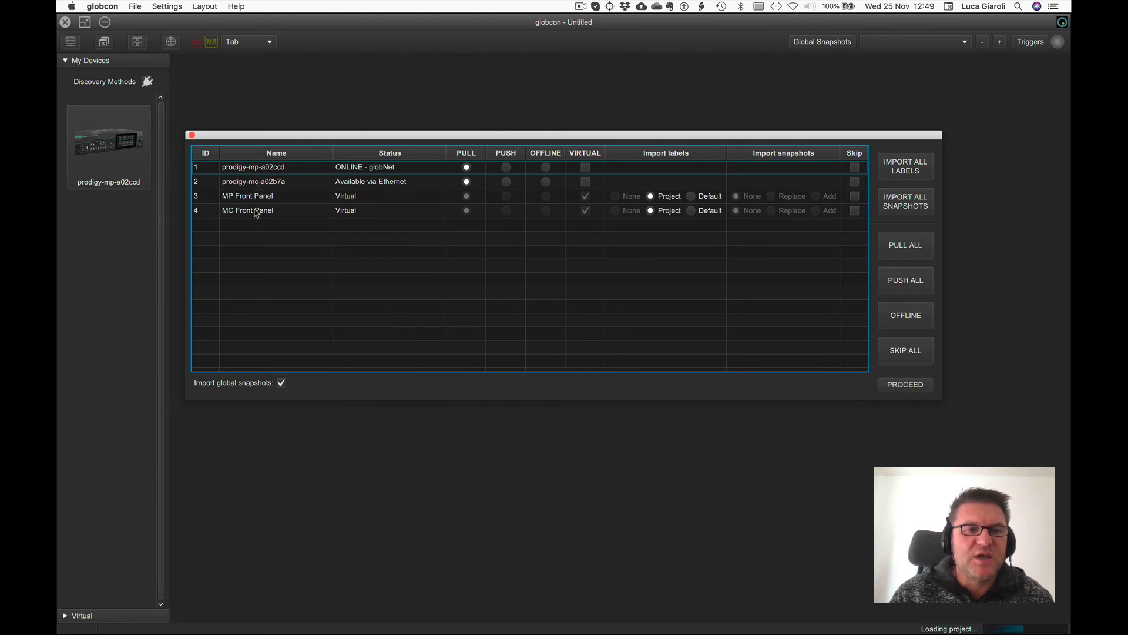
{"action": "left_click", "coordinate": [908, 385]}
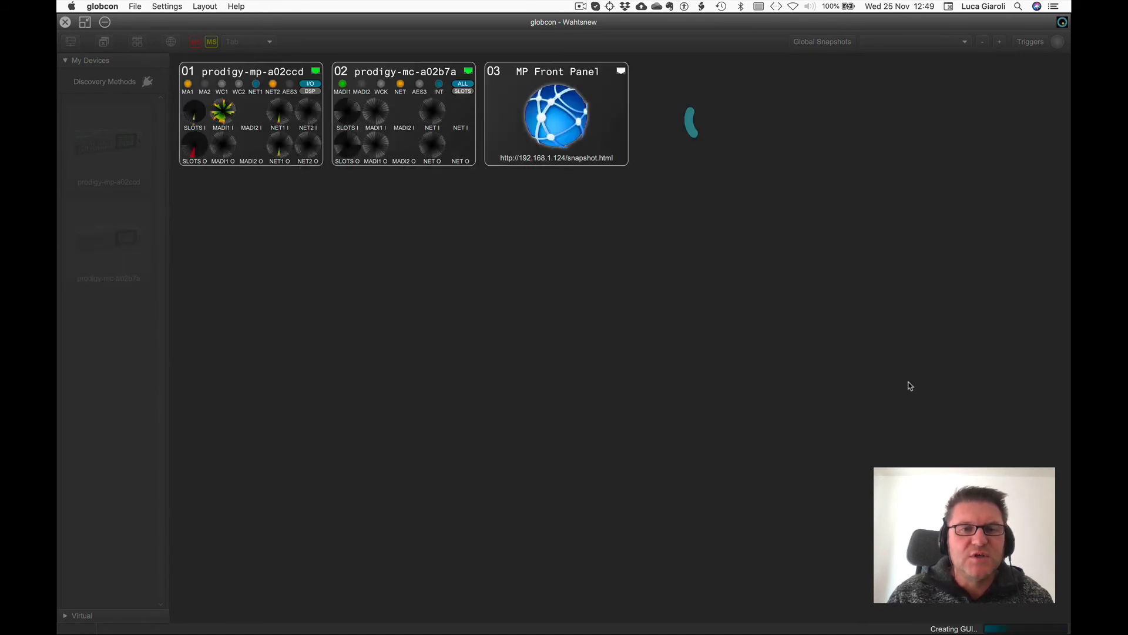
Browse the snapshot list in the MP Front Panel web view, then close it and hide the device sidebar.
{"action": "double_click", "coordinate": [567, 110]}
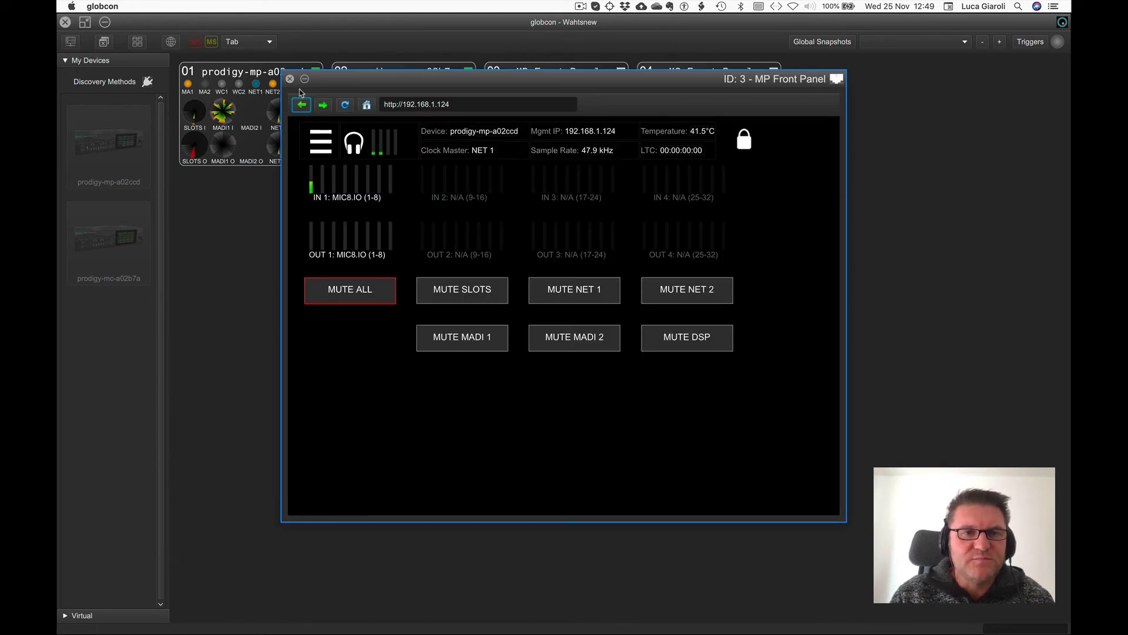
{"action": "left_click", "coordinate": [321, 141]}
{"action": "left_click", "coordinate": [520, 238]}
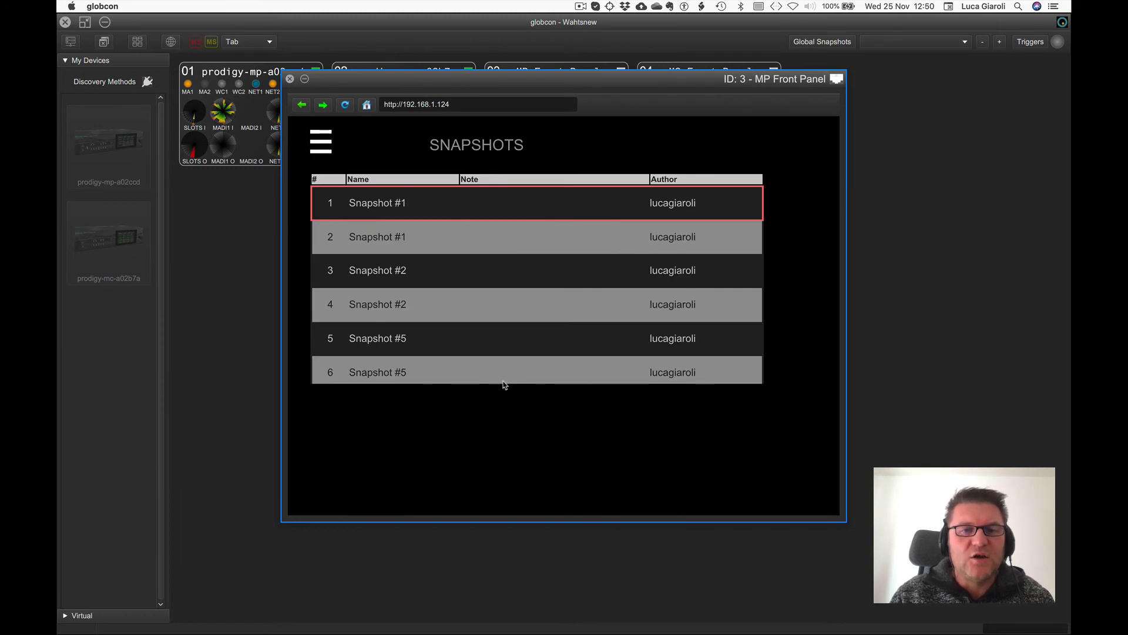
{"action": "key", "text": "Down"}
{"action": "key", "text": "Down"}
{"action": "key", "text": "Down"}
{"action": "key", "text": "Down"}
{"action": "key", "text": "Down"}
{"action": "key", "text": "Down"}
{"action": "key", "text": "Down"}
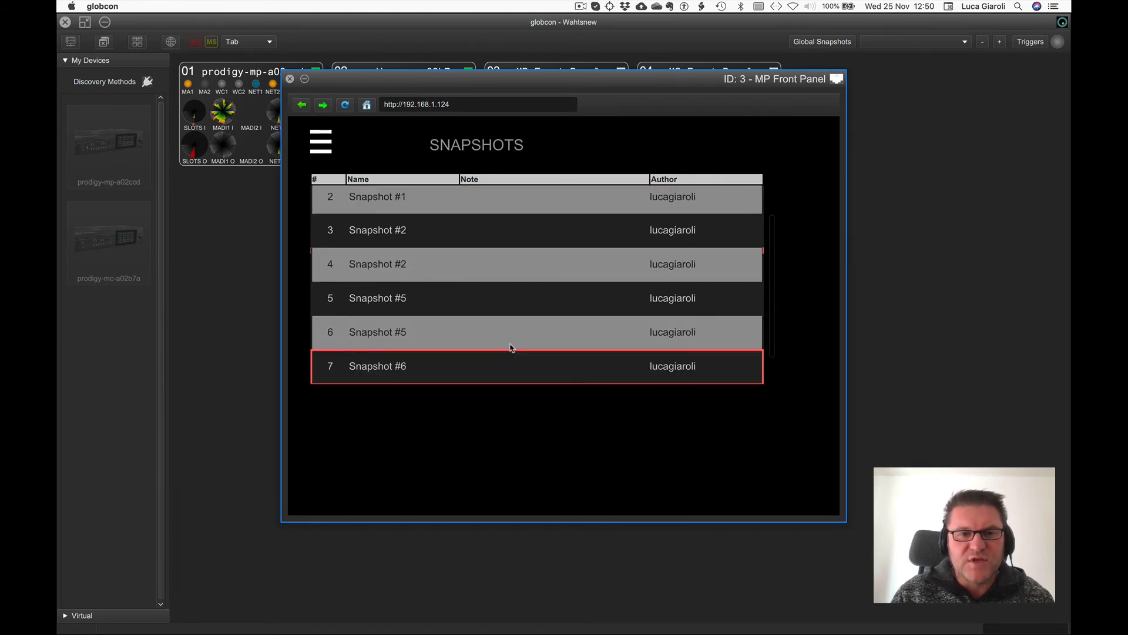
{"action": "key", "text": "Up"}
{"action": "key", "text": "Up"}
{"action": "key", "text": "Up"}
{"action": "key", "text": "Up"}
{"action": "key", "text": "Up"}
{"action": "key", "text": "Up"}
{"action": "key", "text": "Up"}
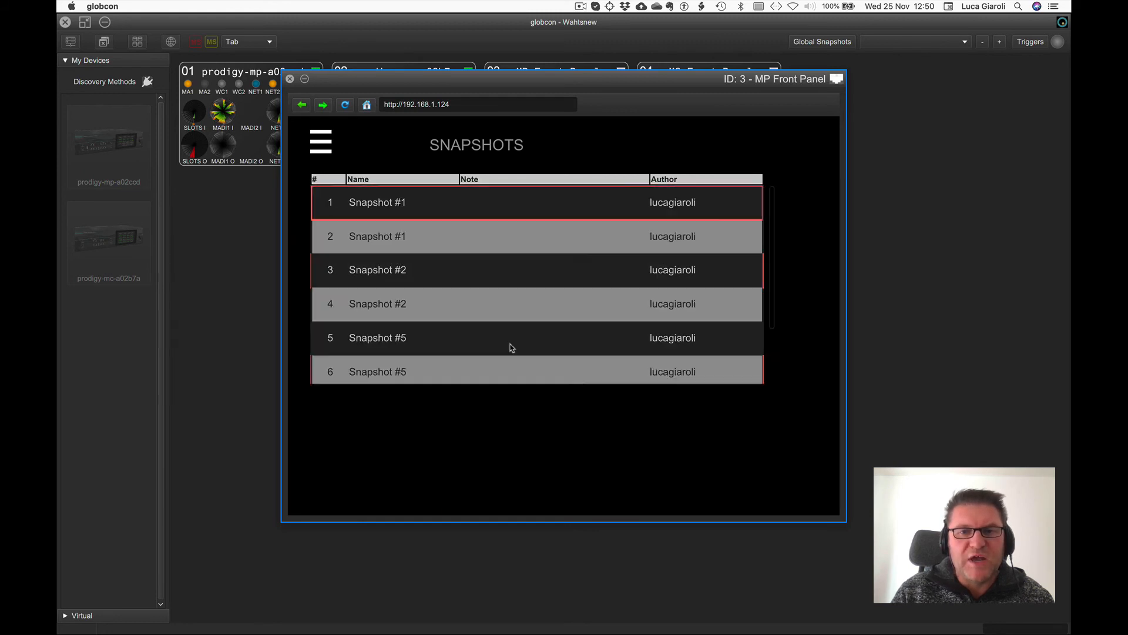
{"action": "left_click", "coordinate": [289, 80]}
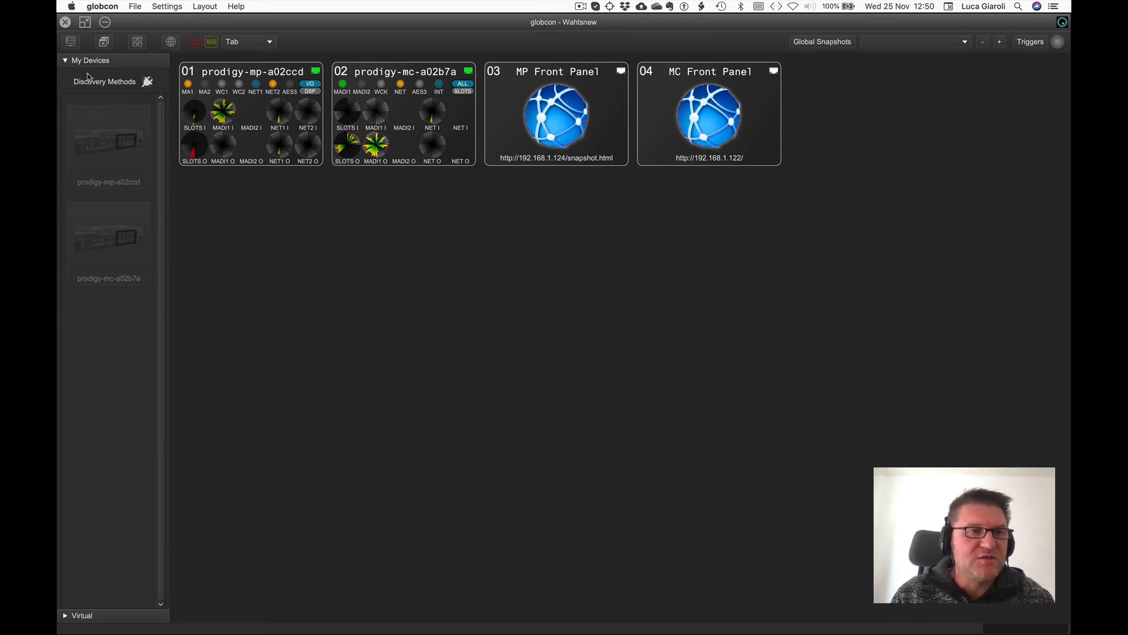
{"action": "left_click", "coordinate": [78, 36]}
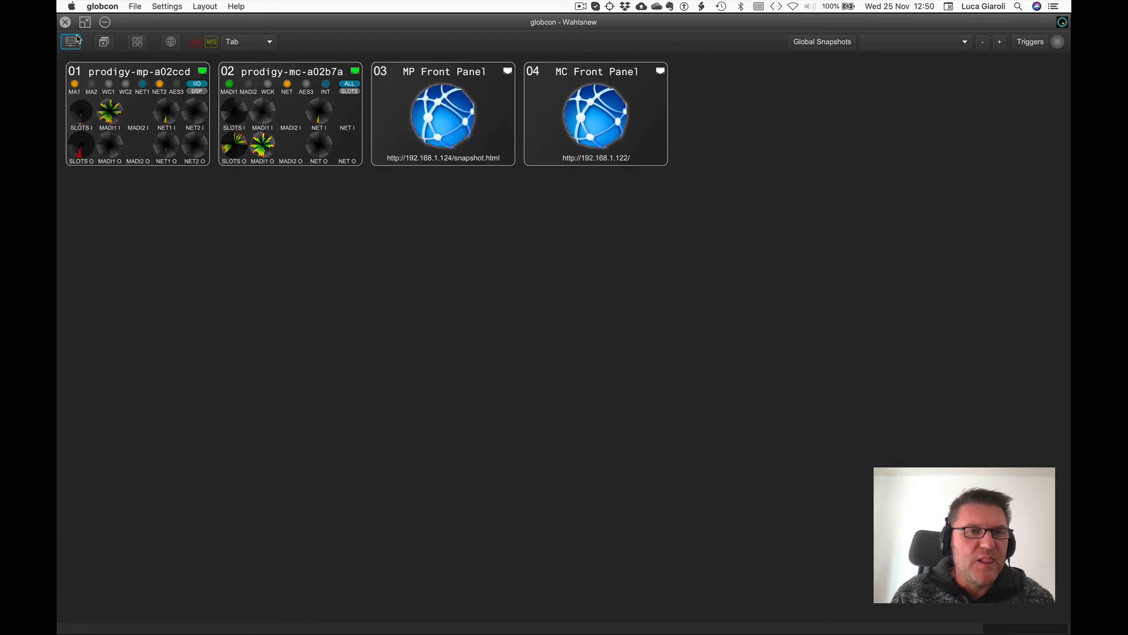
Open the prodigy-mc-a02b7a device window and move it lower on the screen.
{"action": "double_click", "coordinate": [298, 75]}
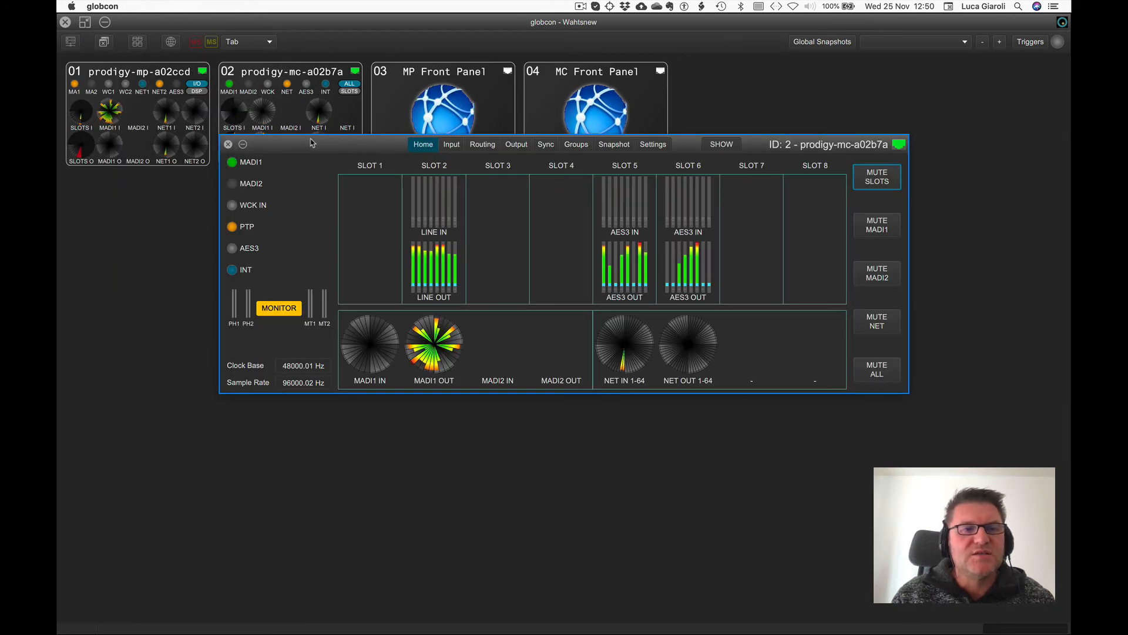
{"action": "left_click_drag", "start_coordinate": [311, 140], "coordinate": [322, 219]}
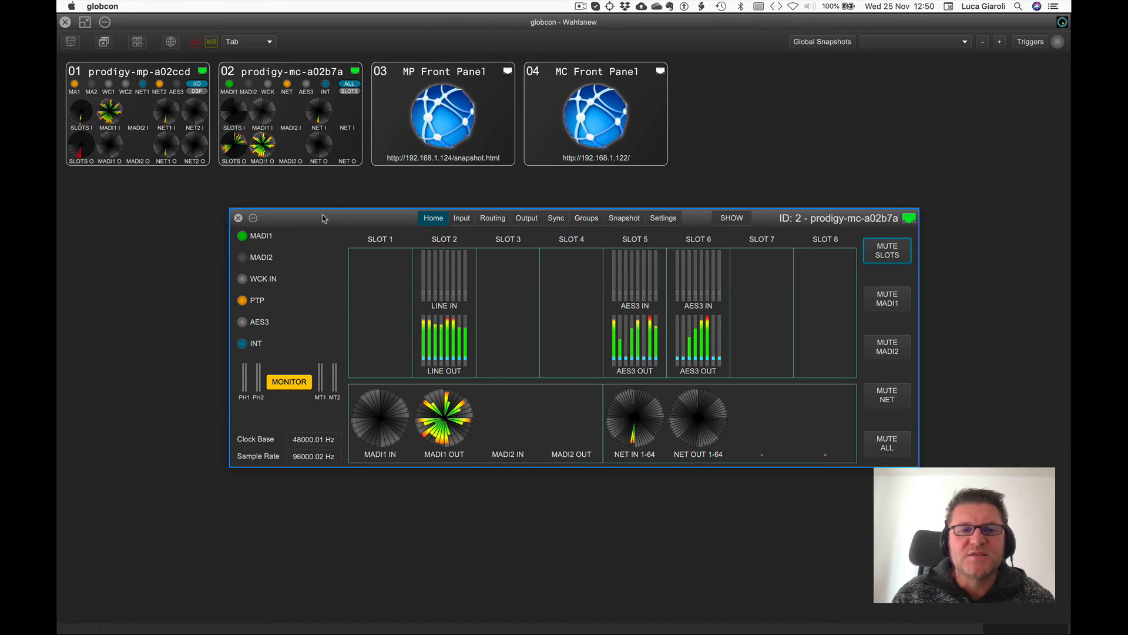
{"action": "mouse_move", "coordinate": [1067, 4]}
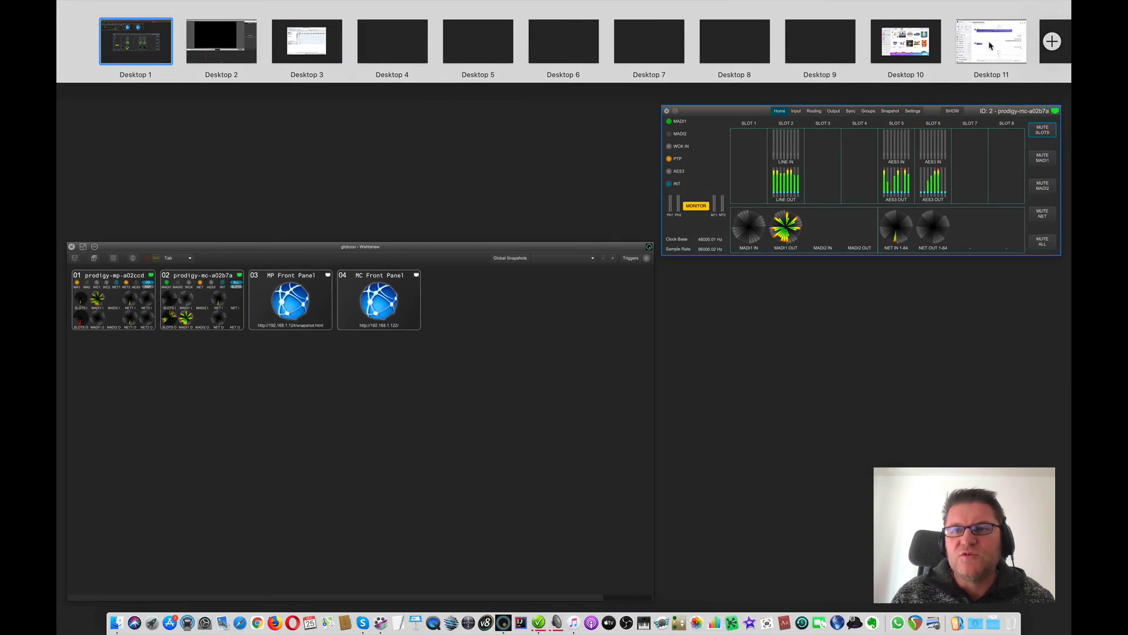
{"action": "left_click", "coordinate": [332, 300]}
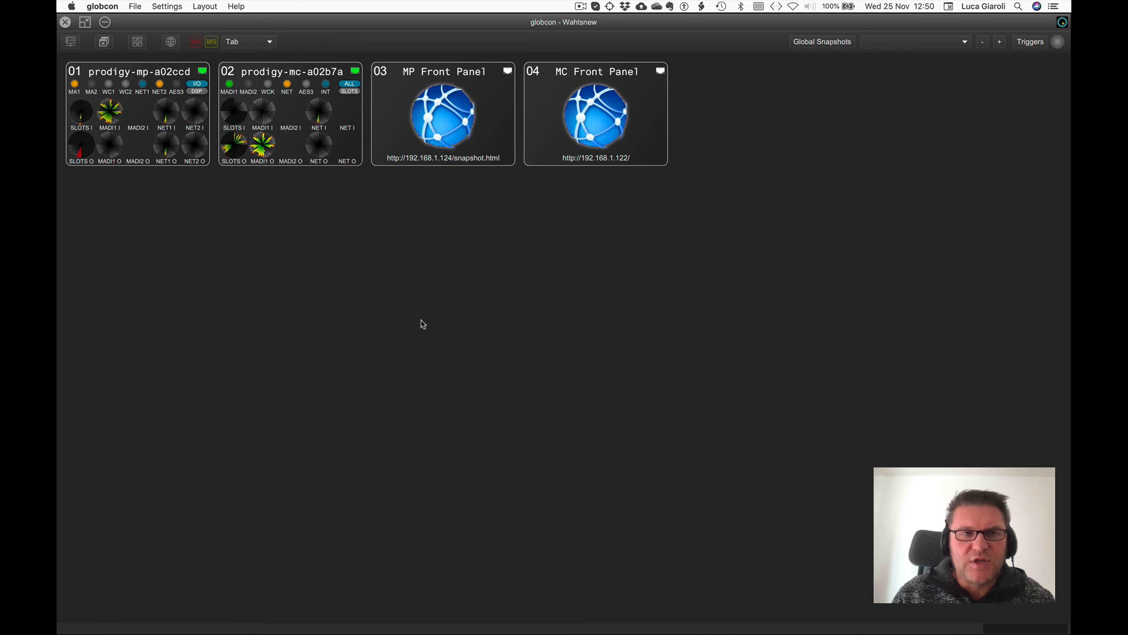
Open info_prodigy_mc_supplemental.pdf from the desktop, read its Show and Configuration mode pages, then close it.
{"action": "left_click_drag", "start_coordinate": [141, 26], "coordinate": [139, 154]}
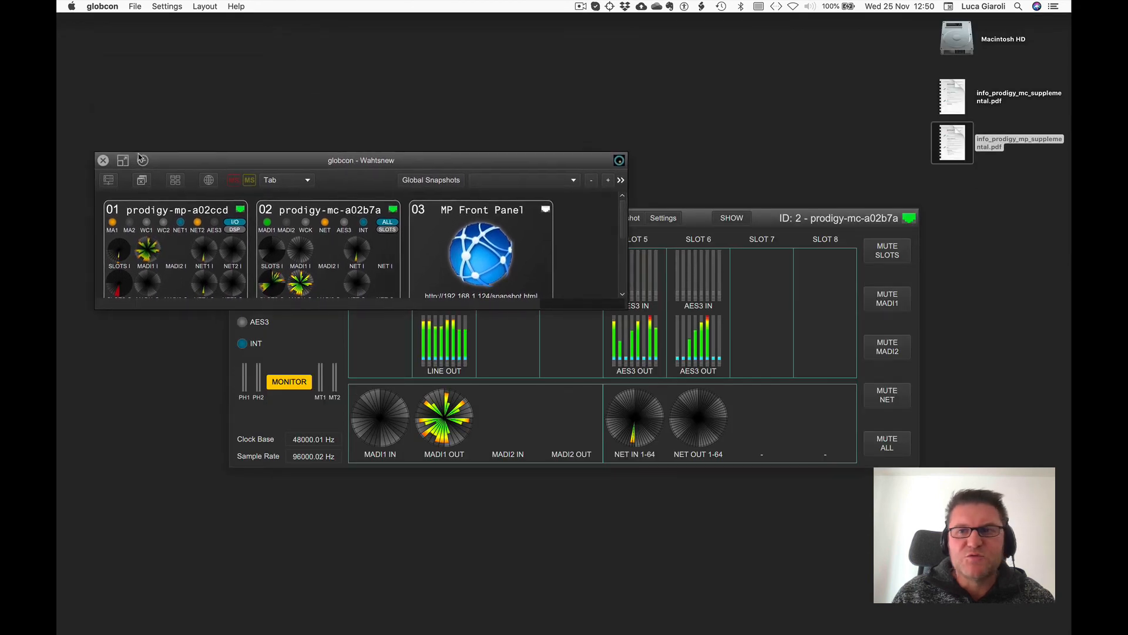
{"action": "left_click", "coordinate": [952, 100]}
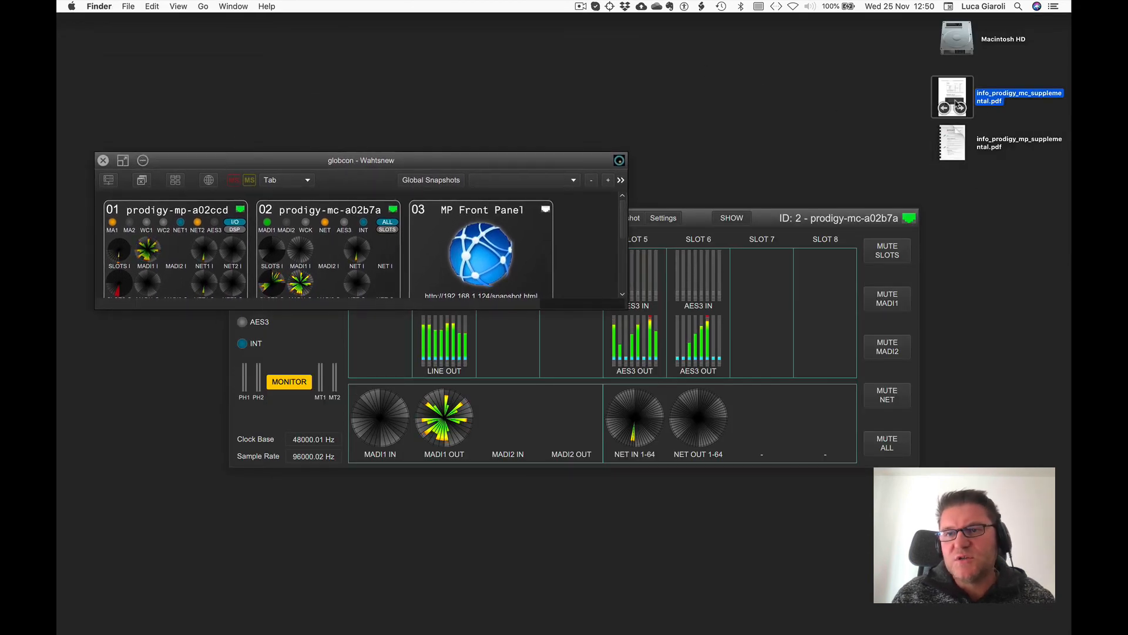
{"action": "double_click", "coordinate": [953, 96]}
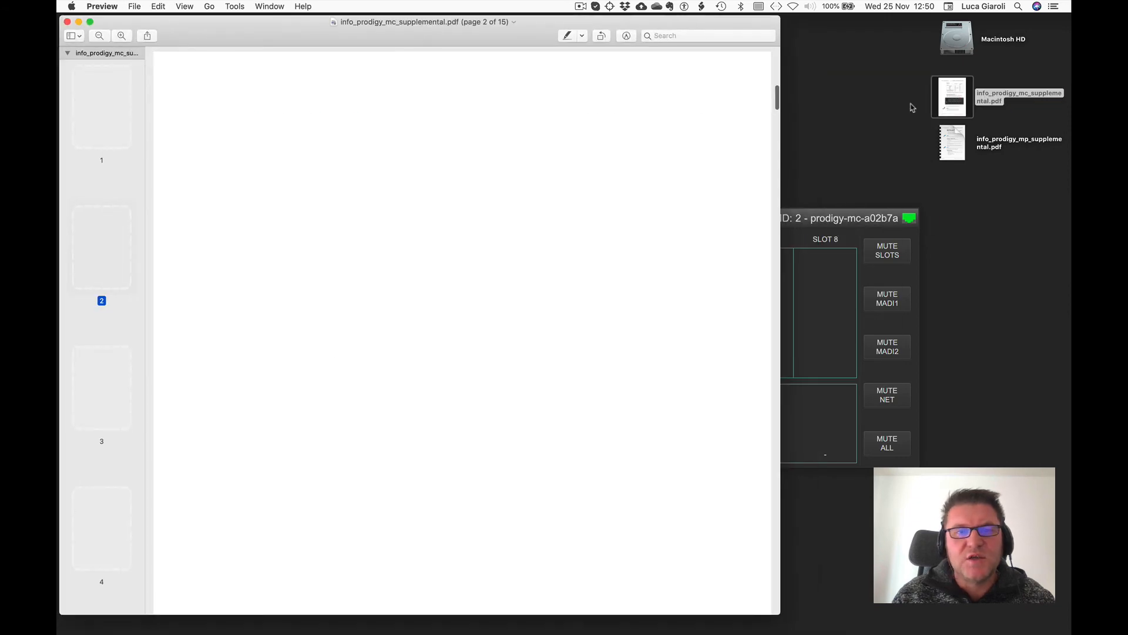
{"action": "scroll", "coordinate": [422, 262], "scroll_direction": "down", "scroll_amount": 2}
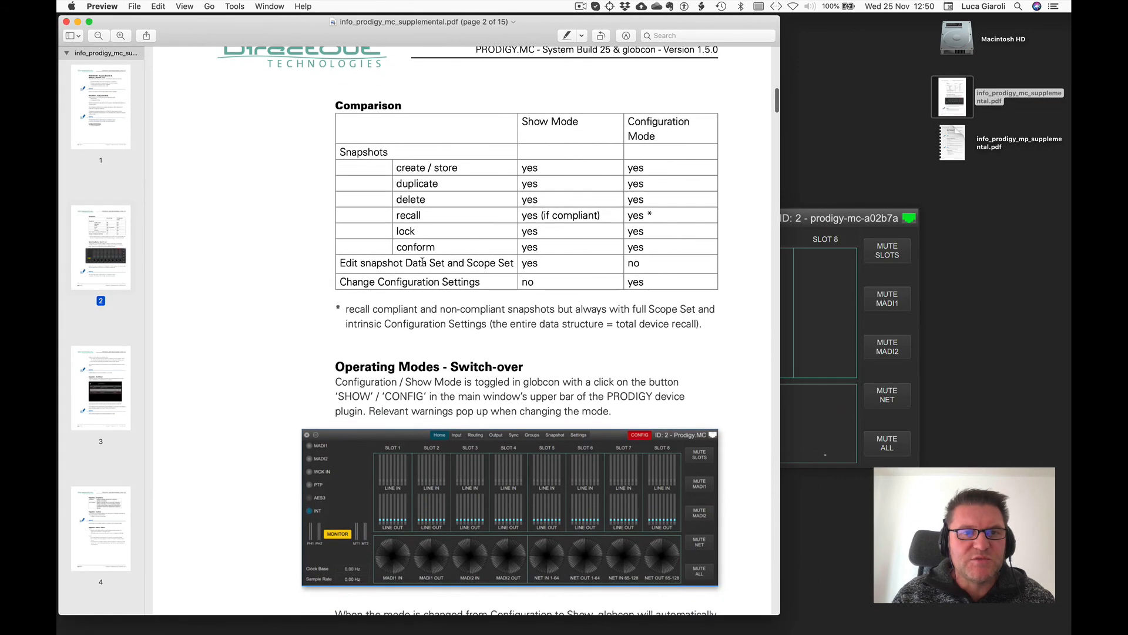
{"action": "scroll", "coordinate": [422, 262], "scroll_direction": "up", "scroll_amount": 6}
{"action": "scroll", "coordinate": [422, 262], "scroll_direction": "up", "scroll_amount": 10}
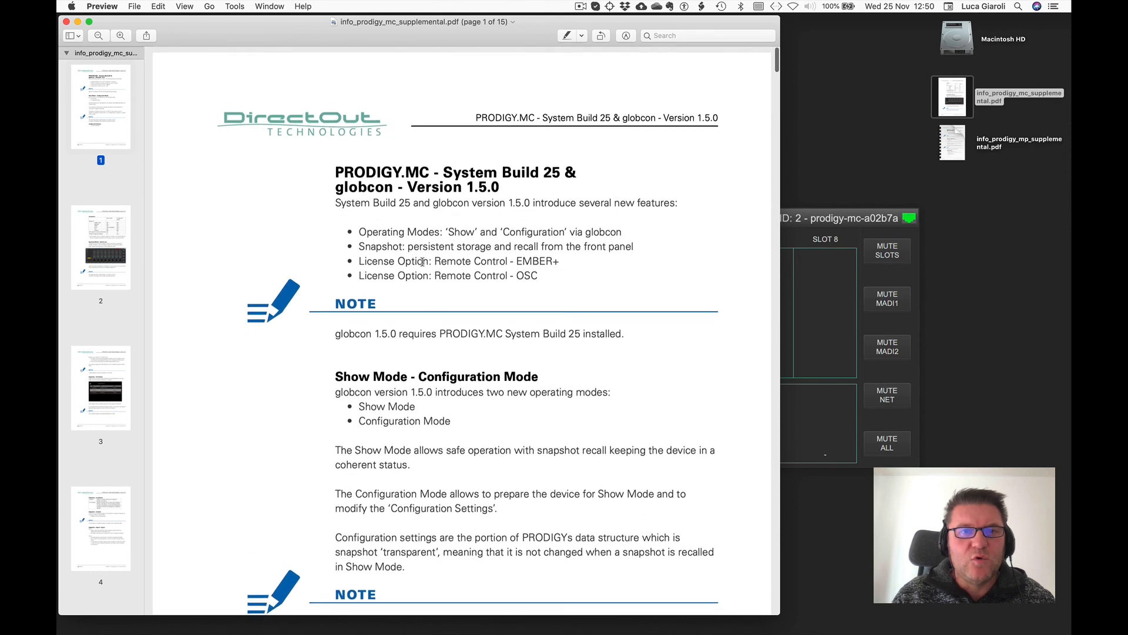
{"action": "scroll", "coordinate": [437, 356], "scroll_direction": "down", "scroll_amount": 12}
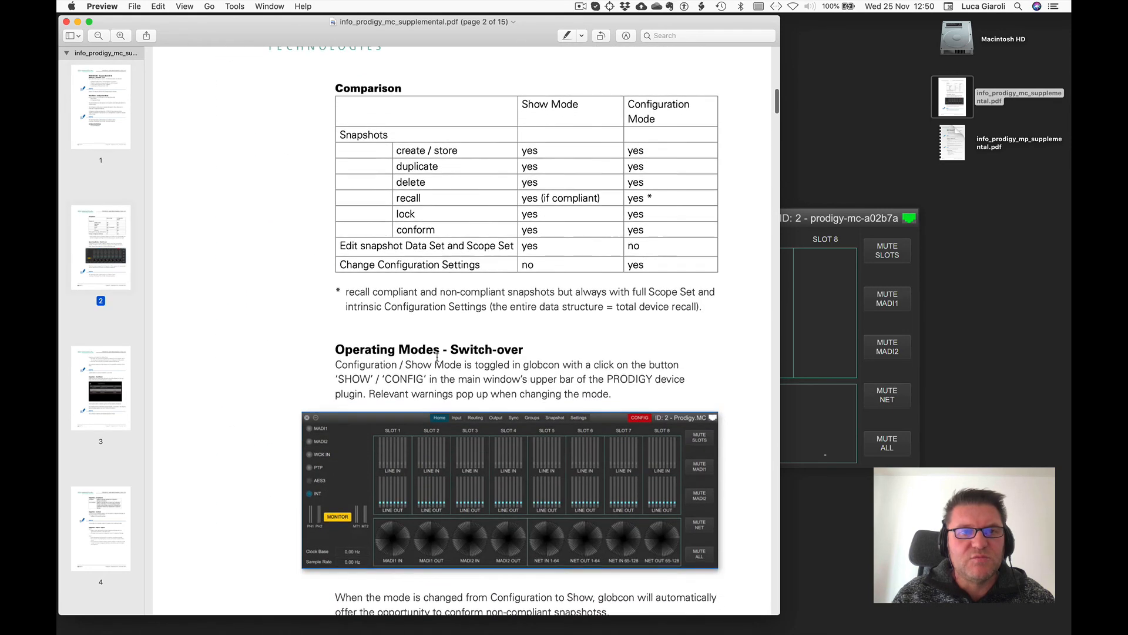
{"action": "left_click", "coordinate": [66, 22]}
Open info_prodigy_mp_supplemental.pdf and read its Configuration Settings and mode comparison pages, then close it.
{"action": "double_click", "coordinate": [952, 142]}
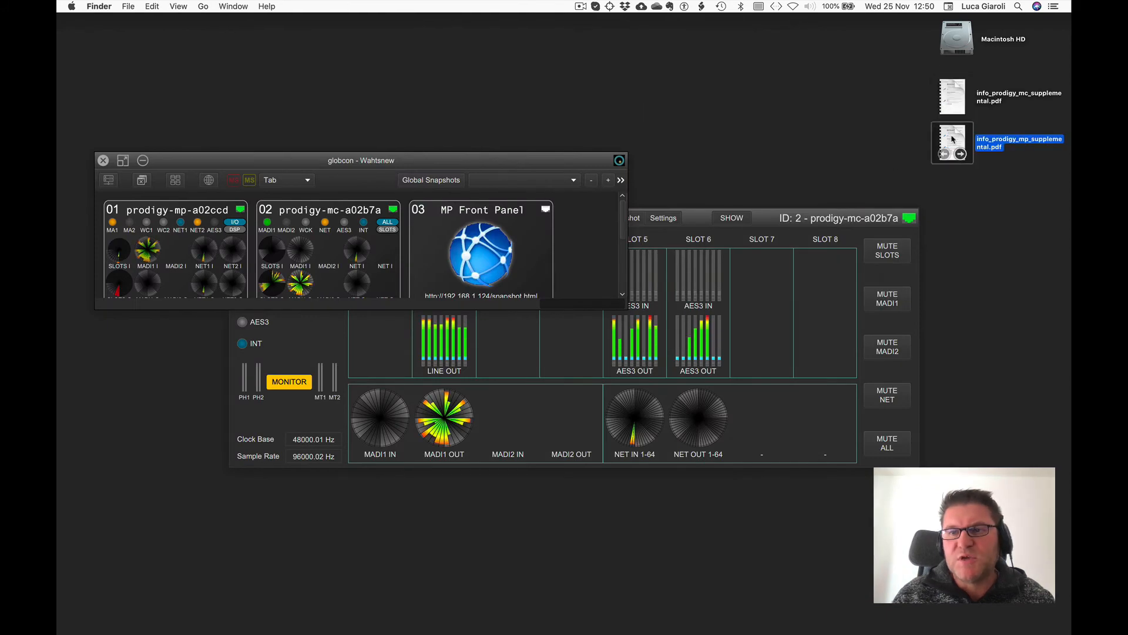
{"action": "scroll", "coordinate": [284, 321], "scroll_direction": "down", "scroll_amount": 10}
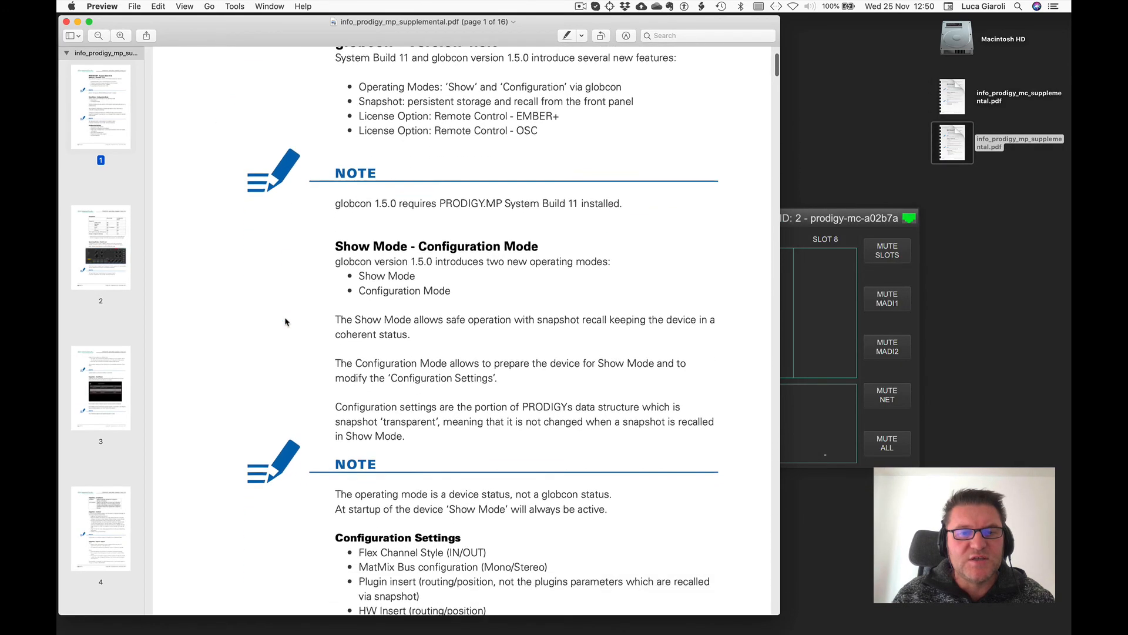
{"action": "scroll", "coordinate": [285, 322], "scroll_direction": "down", "scroll_amount": 2}
{"action": "scroll", "coordinate": [285, 321], "scroll_direction": "up", "scroll_amount": 10}
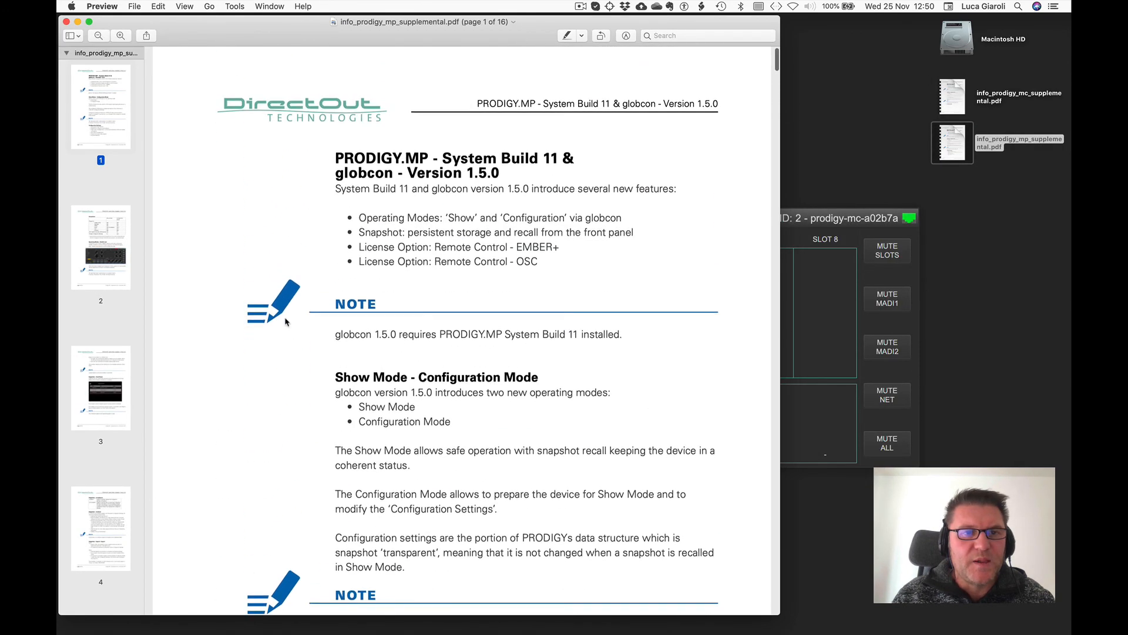
{"action": "scroll", "coordinate": [285, 322], "scroll_direction": "down", "scroll_amount": 3}
{"action": "scroll", "coordinate": [285, 321], "scroll_direction": "down", "scroll_amount": 6}
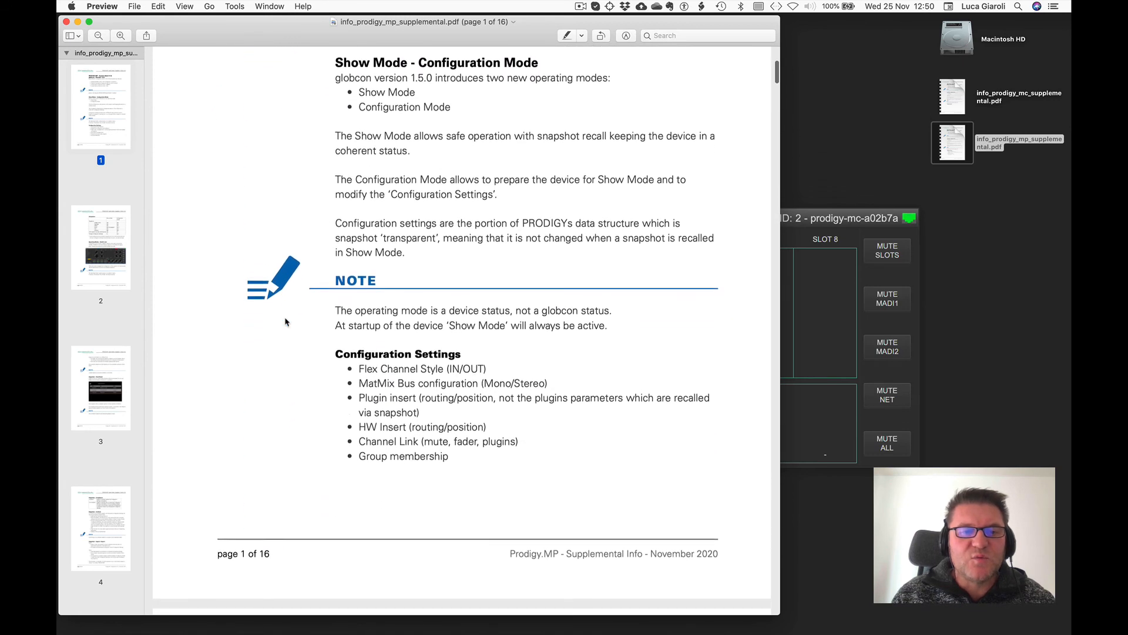
{"action": "scroll", "coordinate": [285, 321], "scroll_direction": "down", "scroll_amount": 4}
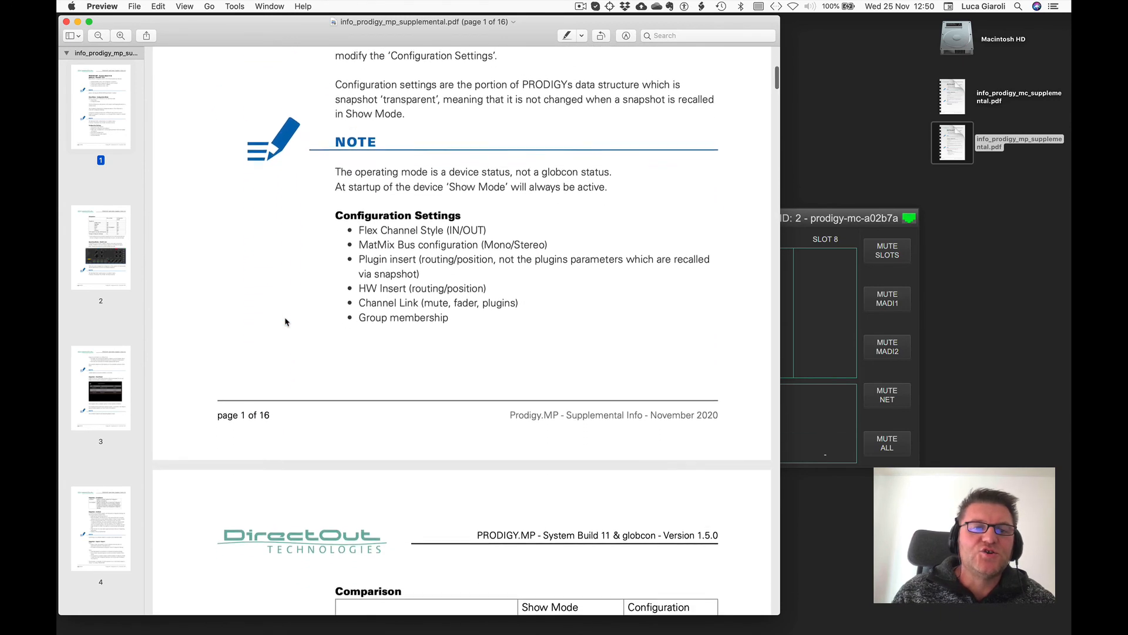
{"action": "scroll", "coordinate": [285, 321], "scroll_direction": "down", "scroll_amount": 1}
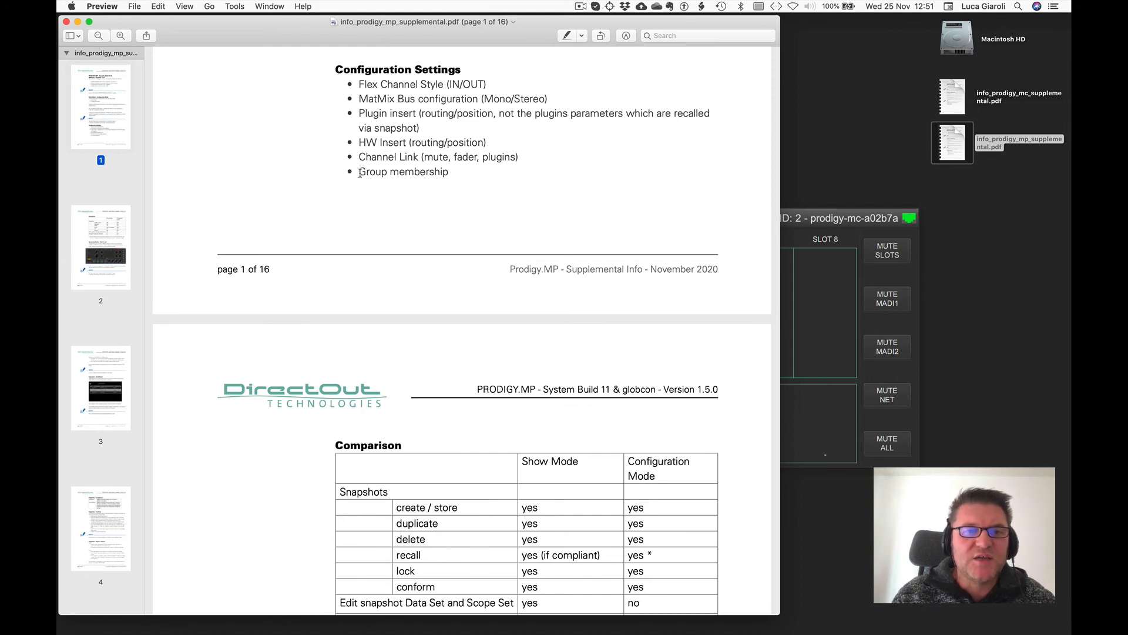
{"action": "left_click", "coordinate": [67, 22]}
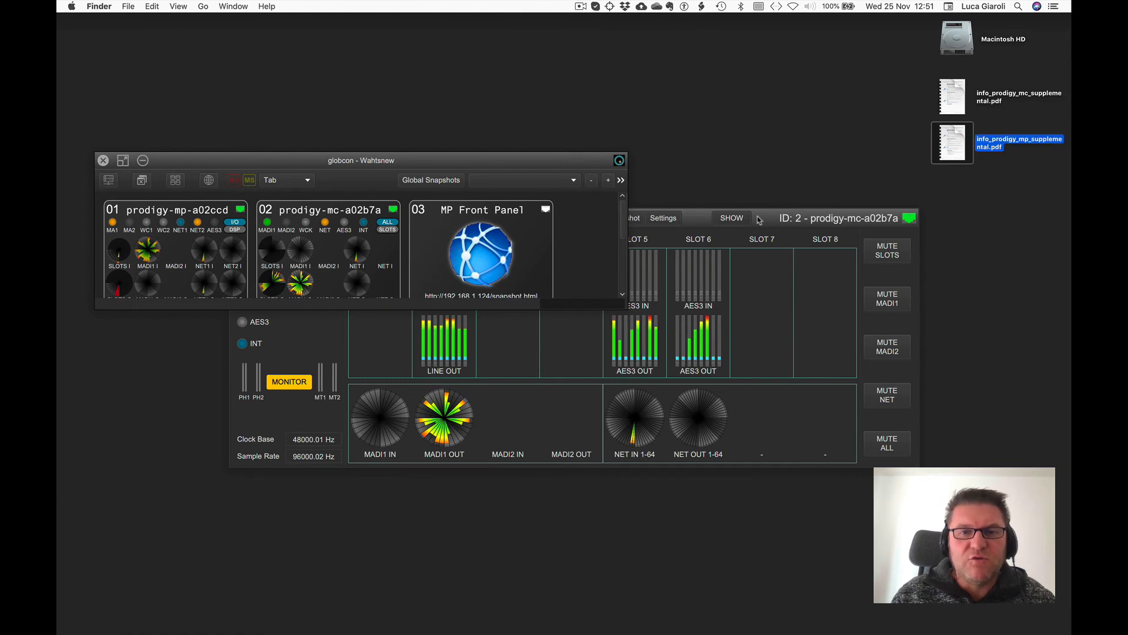
Switch to the GlobalView layout and reopen the prodigy-mc-a02b7a device window.
{"action": "left_click", "coordinate": [231, 168]}
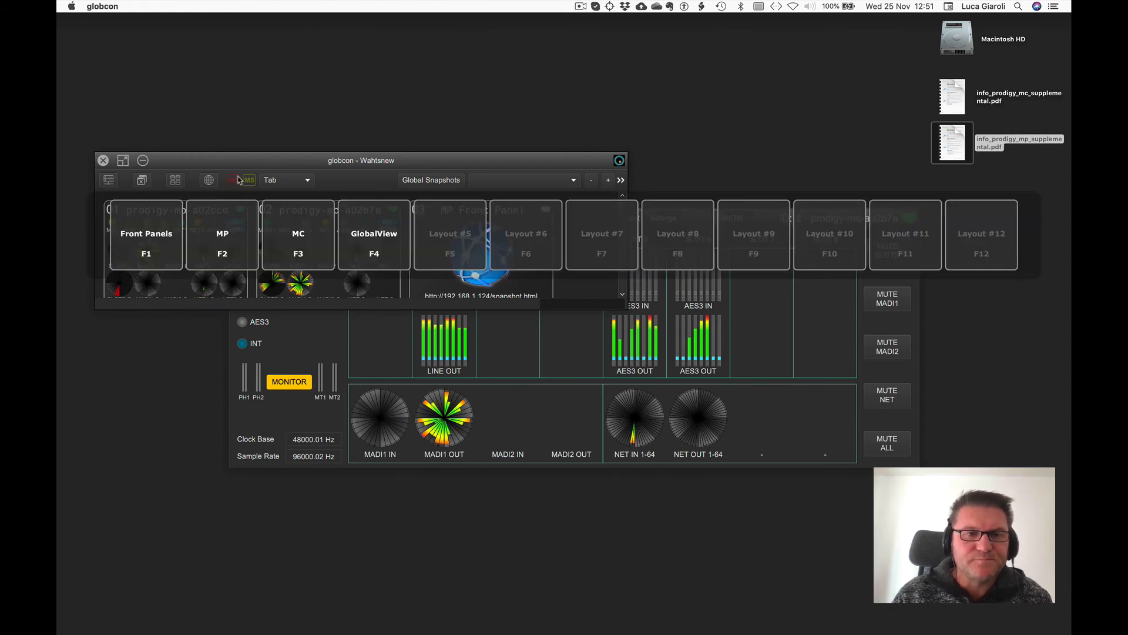
{"action": "left_click", "coordinate": [356, 236]}
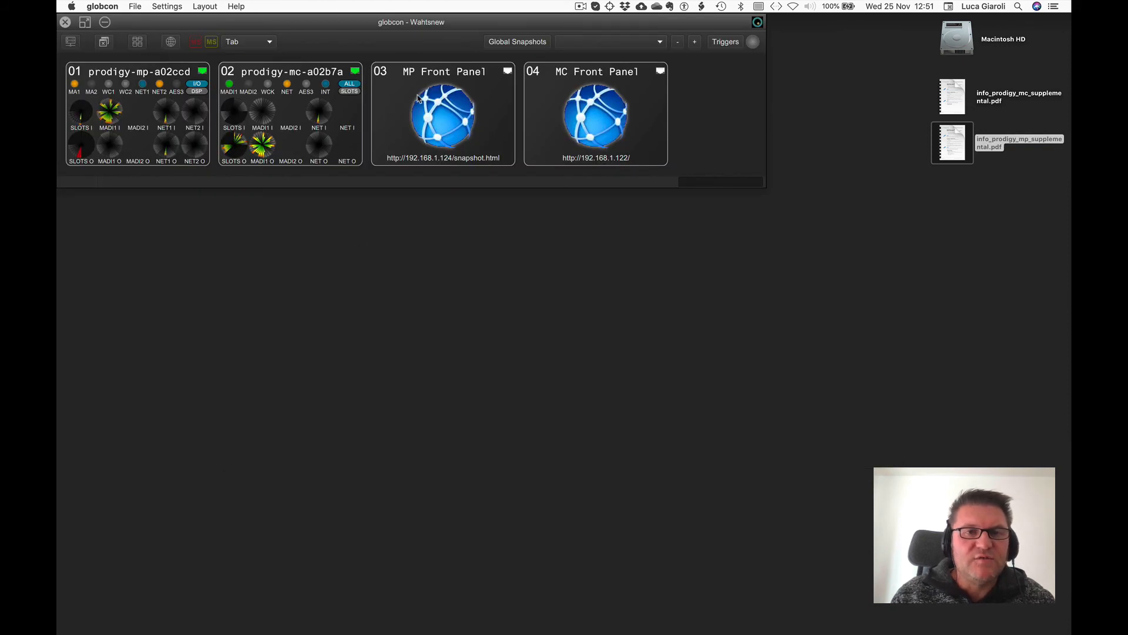
{"action": "double_click", "coordinate": [292, 77]}
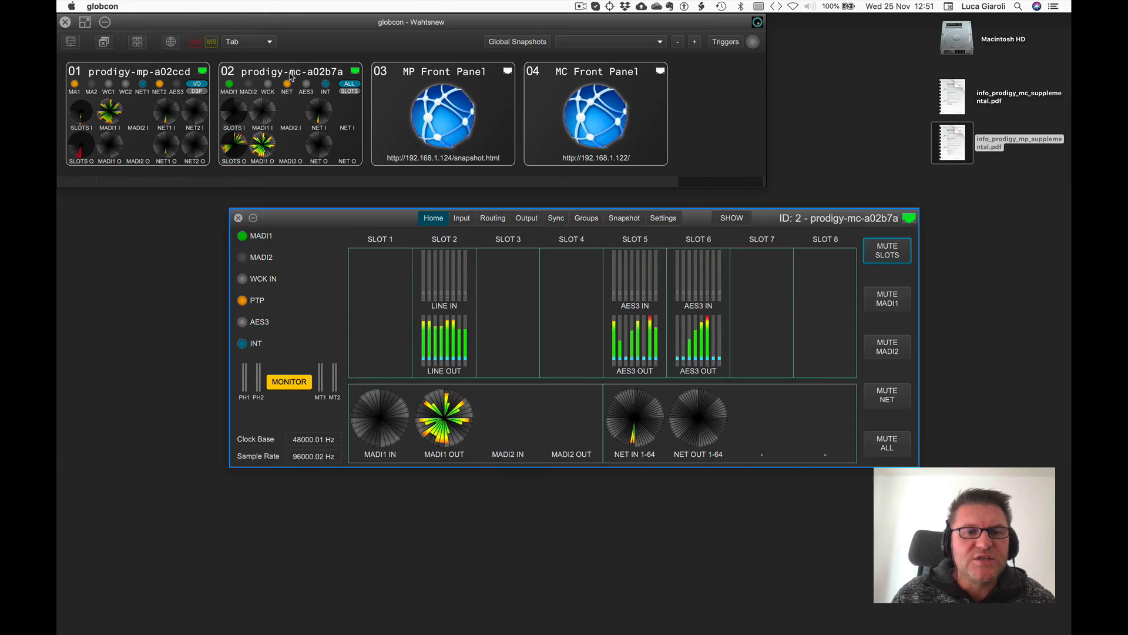
{"action": "left_click_drag", "start_coordinate": [359, 221], "coordinate": [352, 225]}
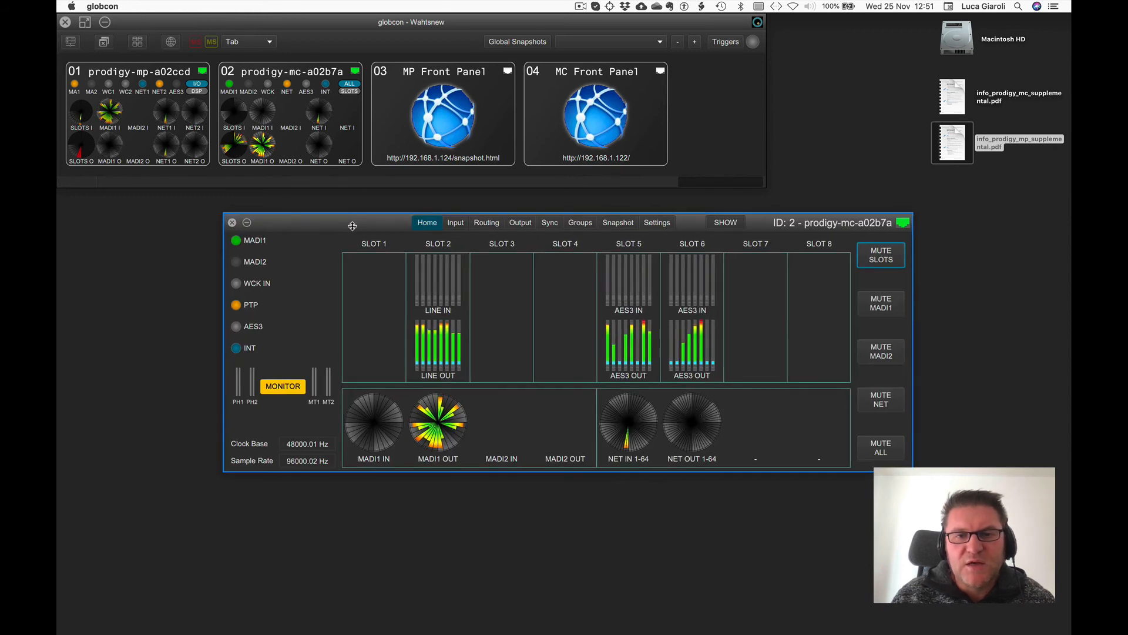
Check the Groups page, then multi-select SLOT2 Out 1 to 8 on the Slots Out output page and open their context menu.
{"action": "left_click", "coordinate": [583, 227]}
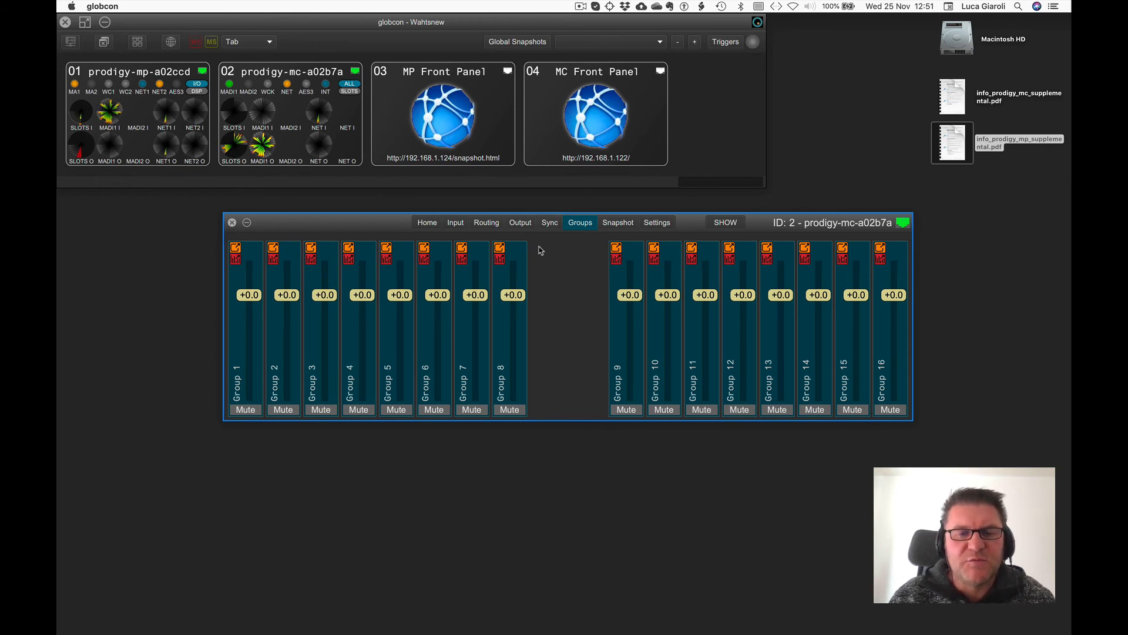
{"action": "left_click", "coordinate": [520, 222]}
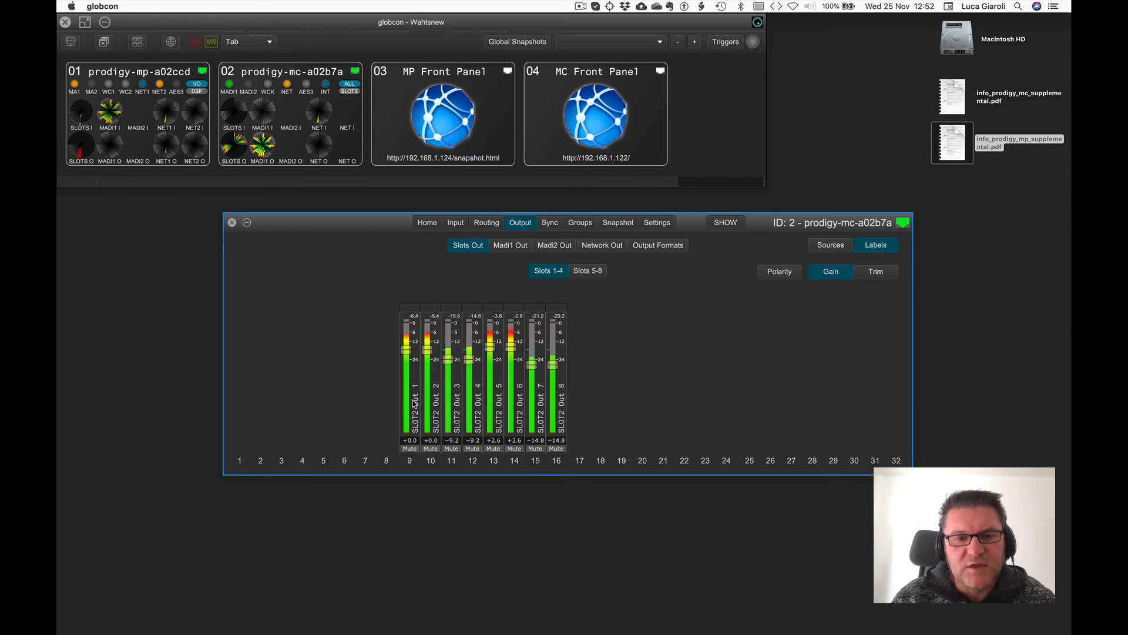
{"action": "left_click_drag", "start_coordinate": [415, 403], "coordinate": [556, 393]}
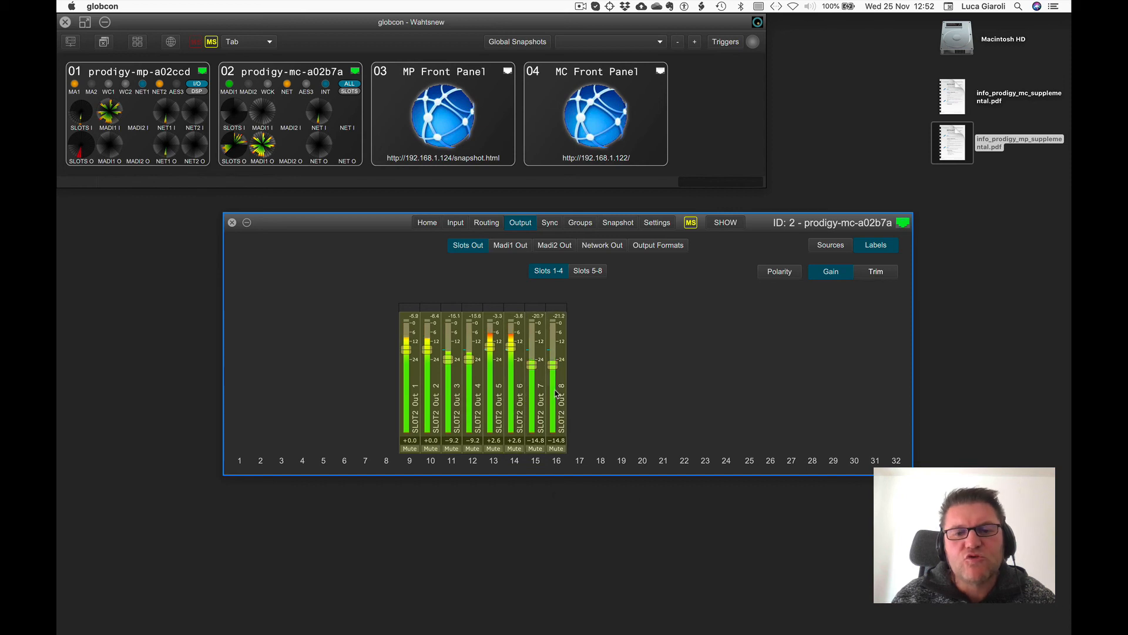
{"action": "right_click", "coordinate": [557, 393]}
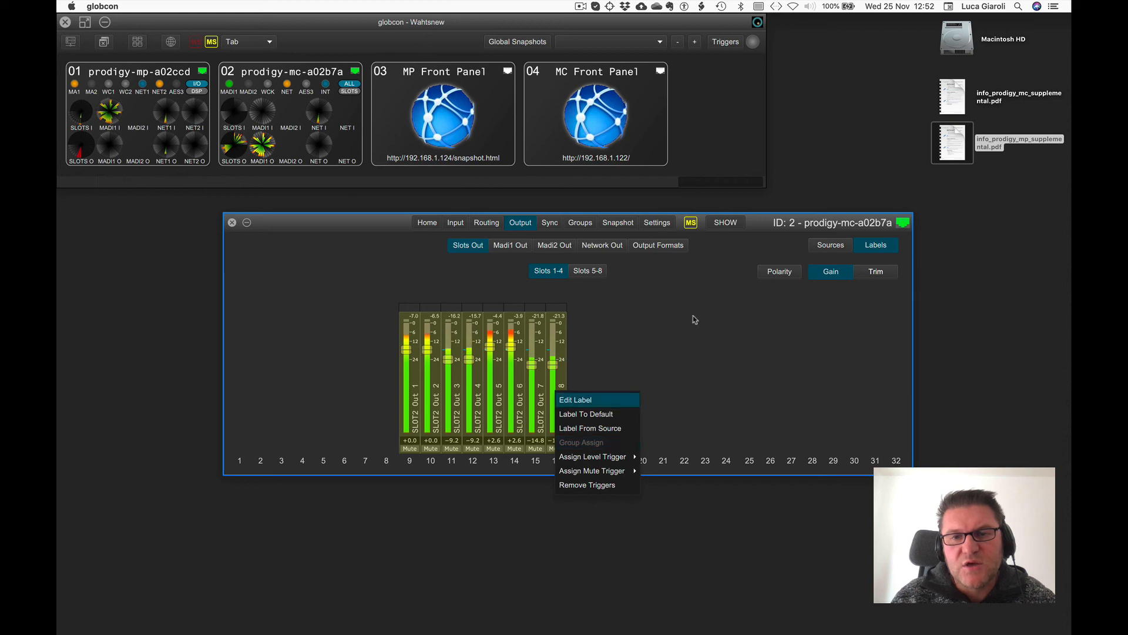
Switch the device to Configuration mode, disabling future warnings for this switch.
{"action": "left_click", "coordinate": [720, 224]}
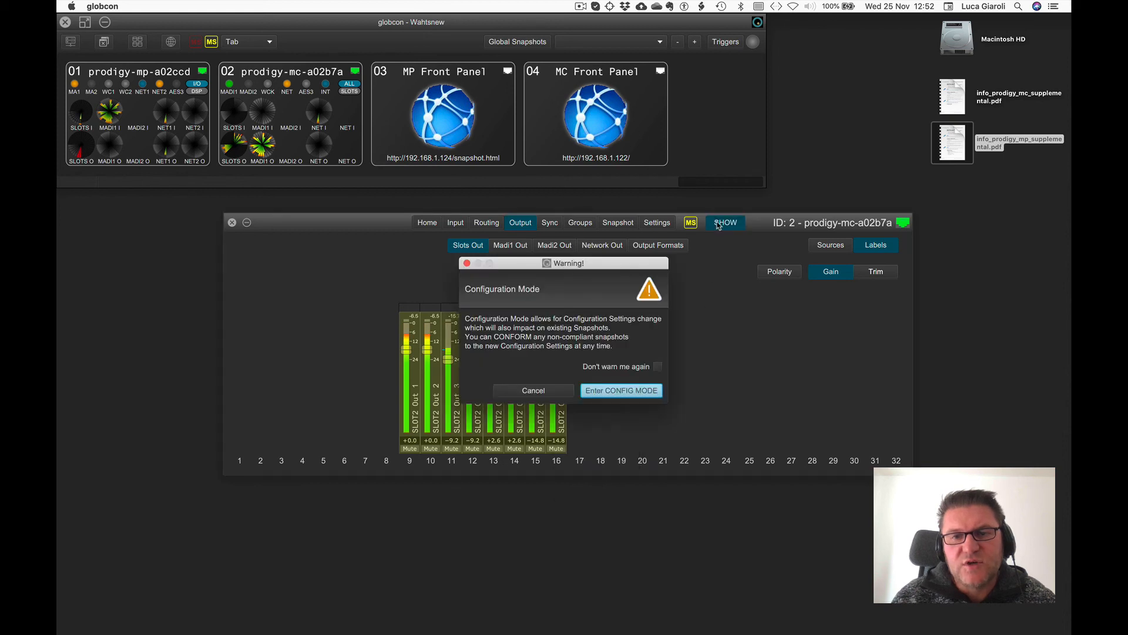
{"action": "left_click", "coordinate": [657, 366]}
{"action": "left_click", "coordinate": [646, 389]}
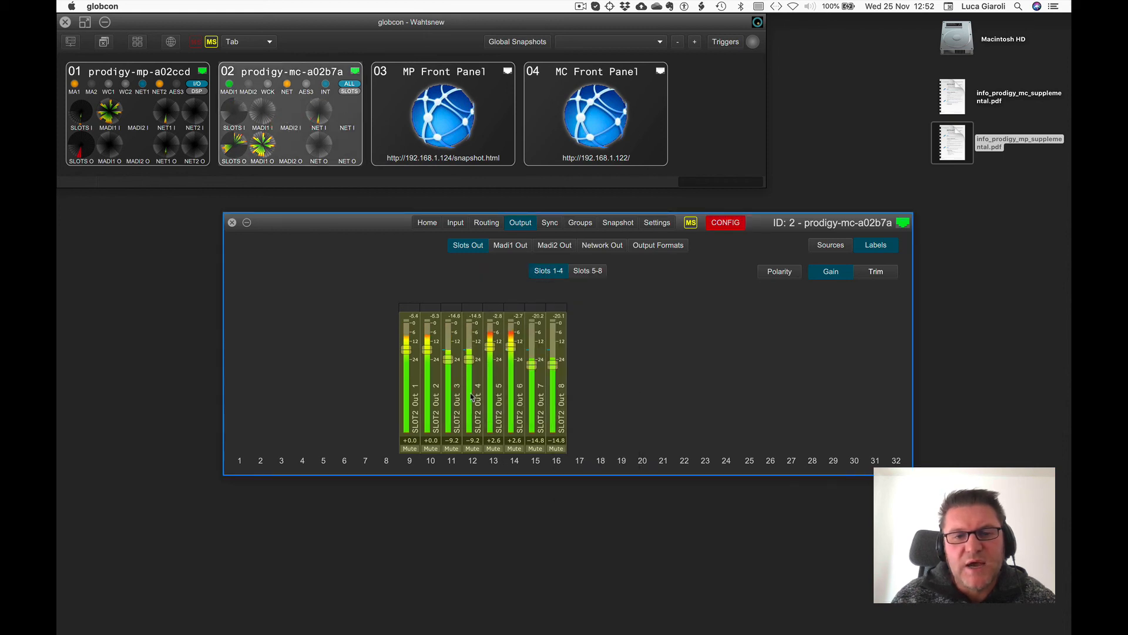
Open Group Assign for the selected outputs and assign SLOT2 Out 1 to 8 to Group 1's level.
{"action": "right_click", "coordinate": [411, 406]}
{"action": "left_click", "coordinate": [421, 457]}
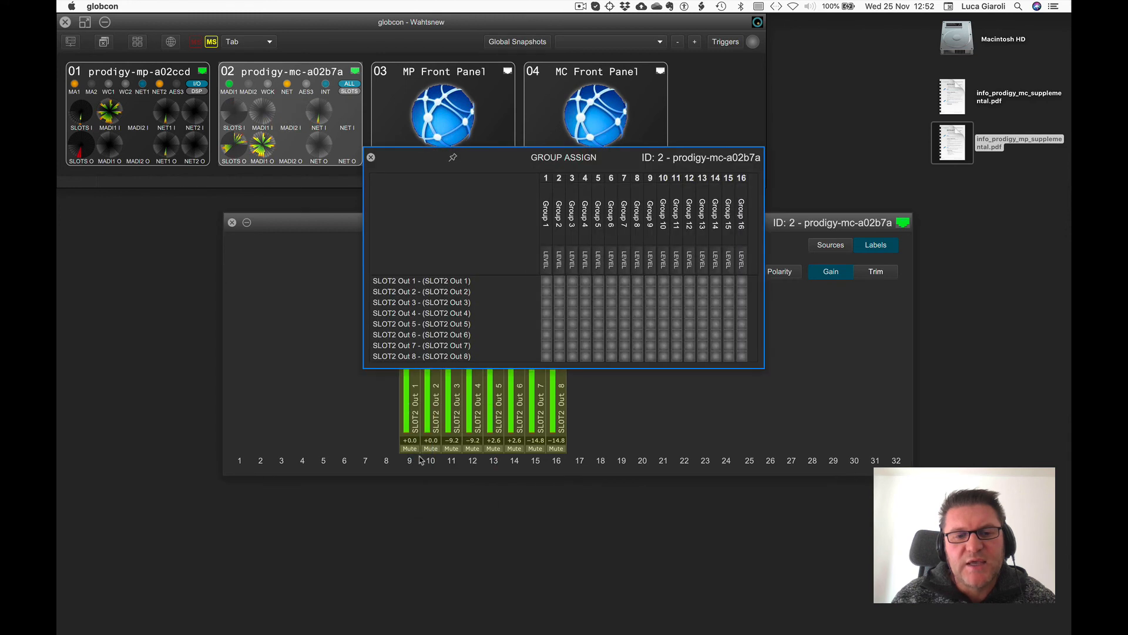
{"action": "left_click", "coordinate": [546, 262]}
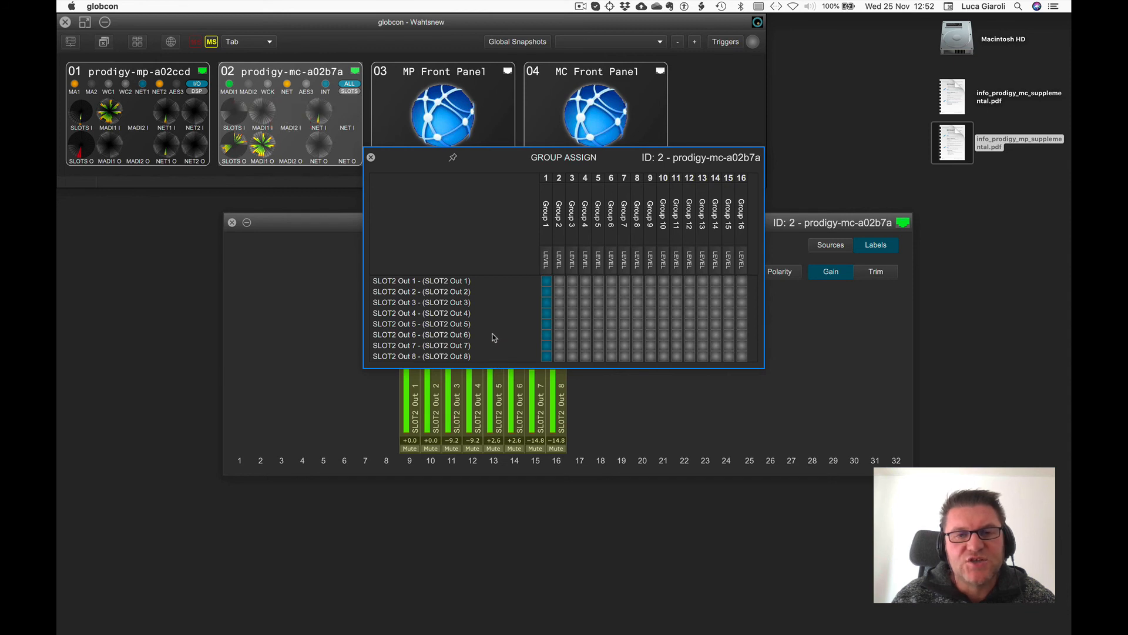
Rename Group 1 as My MC Outs, close Group Assign, and review the device's Groups page.
{"action": "left_click", "coordinate": [544, 211]}
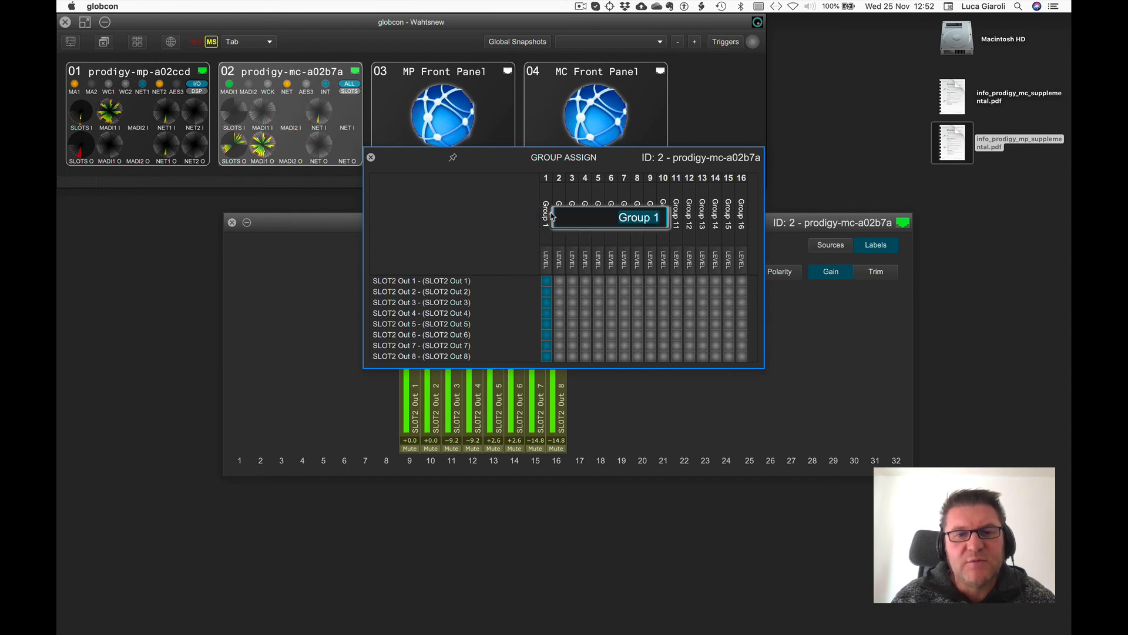
{"action": "type", "text": "My"}
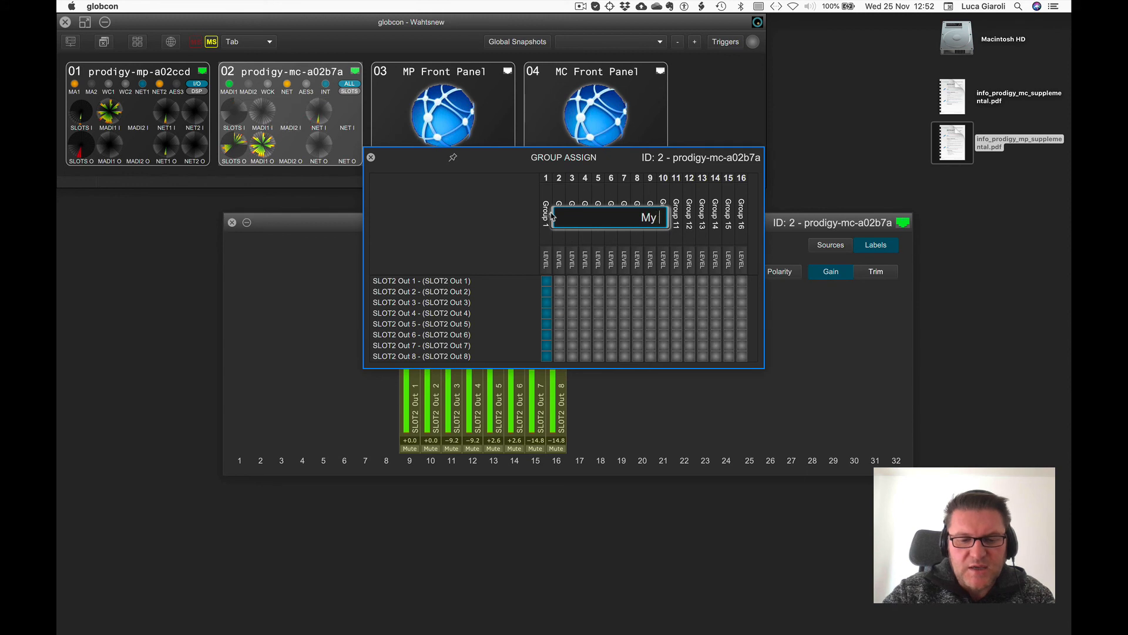
{"action": "type", "text": " MC Outs"}
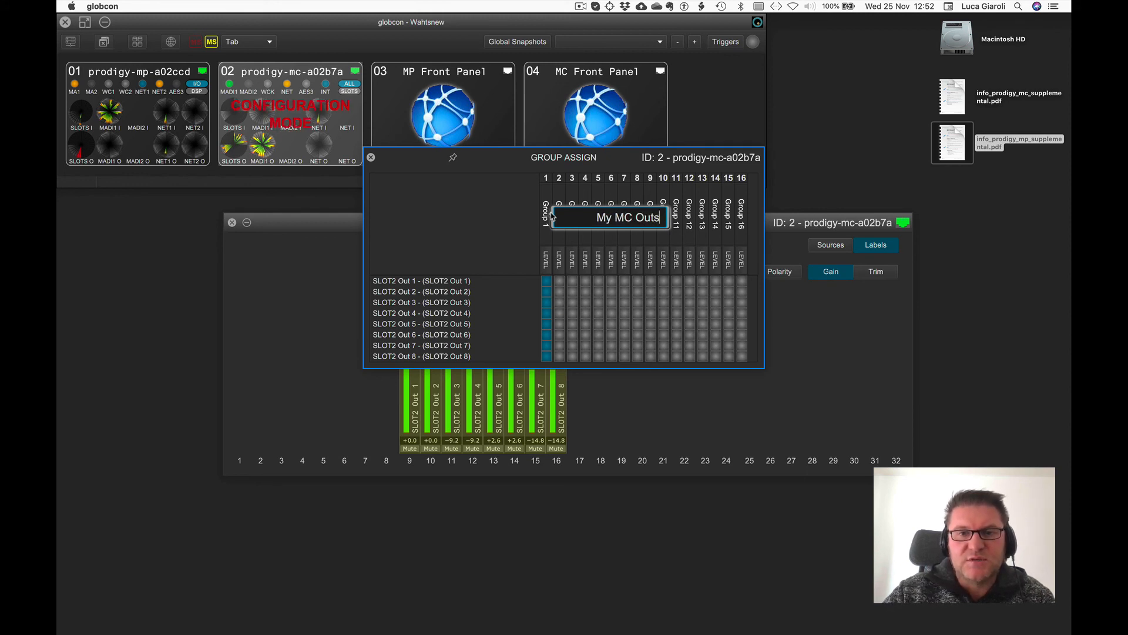
{"action": "key", "text": "Return"}
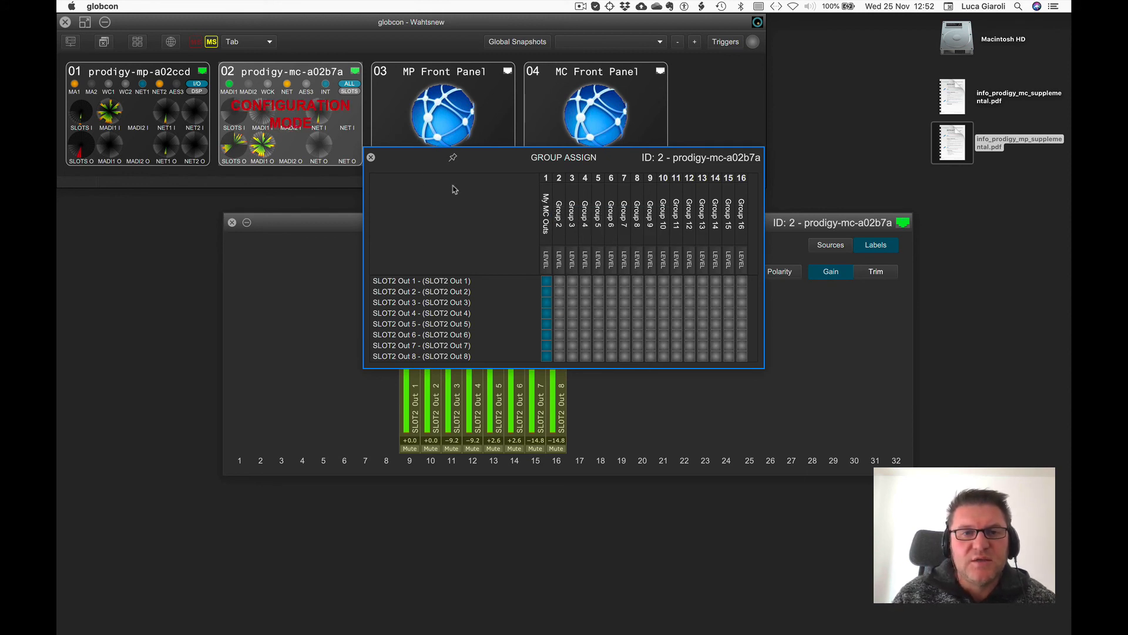
{"action": "left_click", "coordinate": [371, 157]}
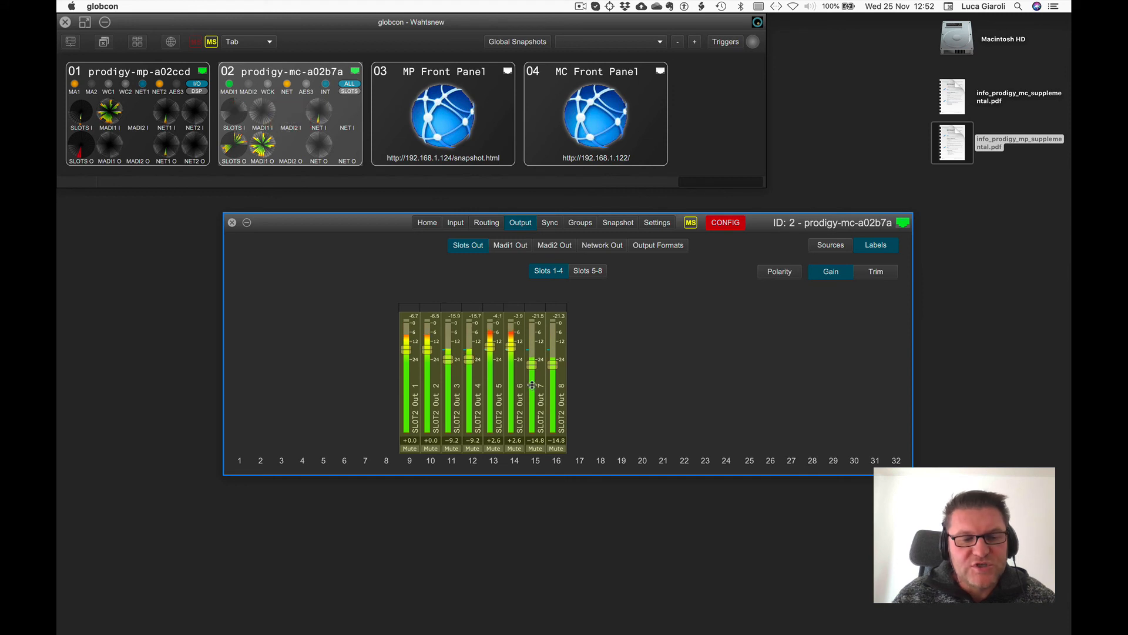
{"action": "left_click", "coordinate": [580, 222]}
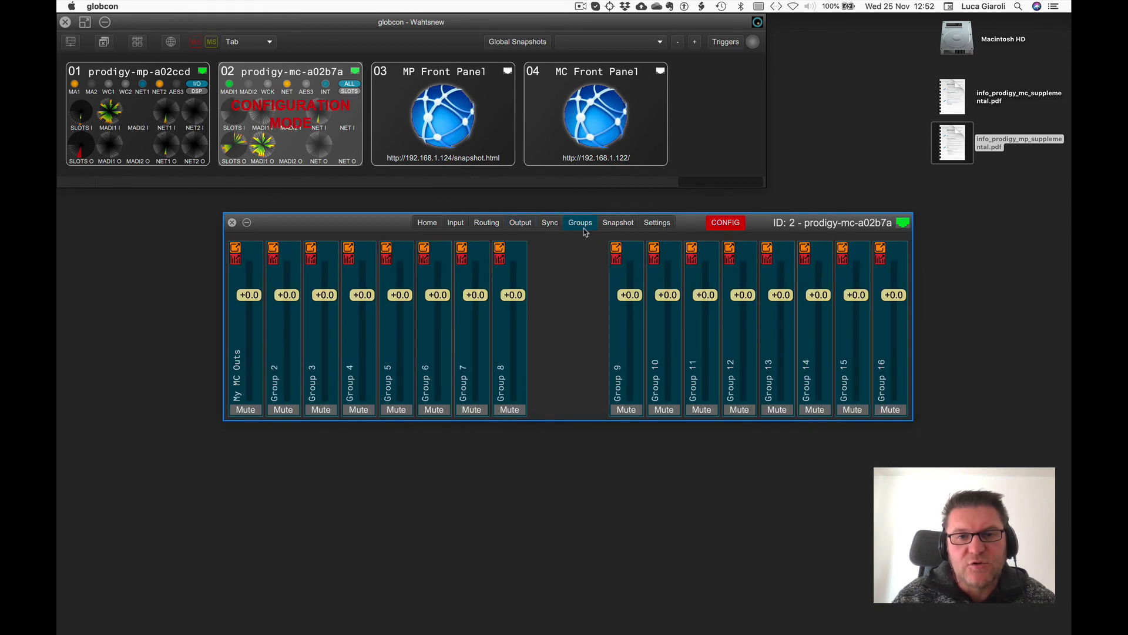
Open the My MC Outs group fader in its own window beside the Slots Out outputs and lower it to -0.2 dB.
{"action": "left_click", "coordinate": [235, 247]}
{"action": "left_click_drag", "start_coordinate": [557, 165], "coordinate": [944, 225]}
{"action": "left_click", "coordinate": [523, 225]}
{"action": "left_click", "coordinate": [522, 225]}
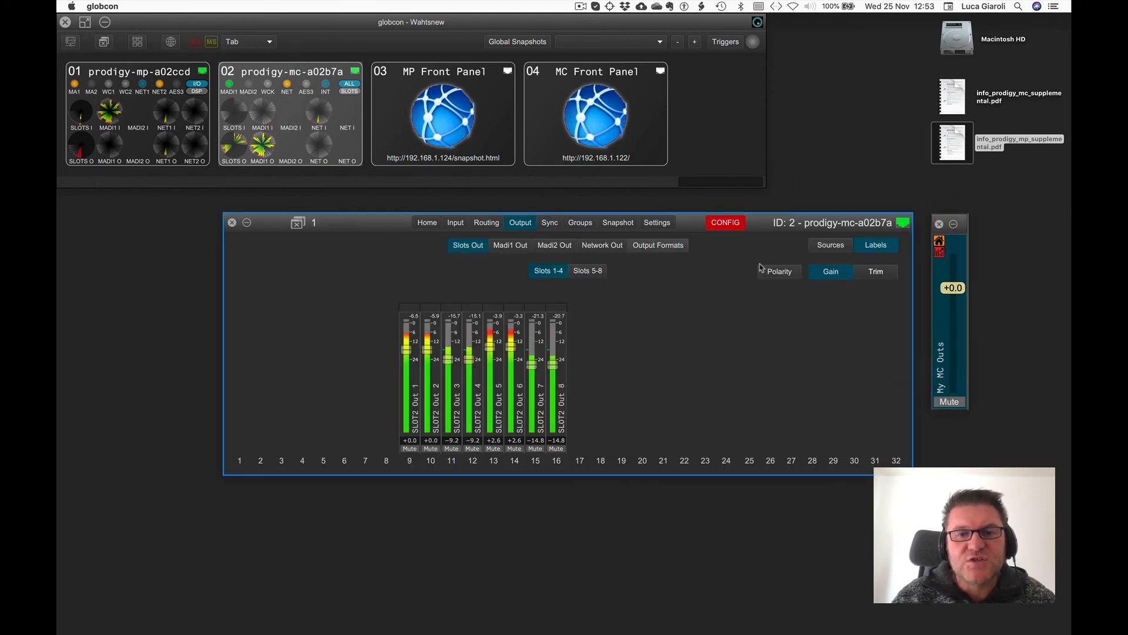
{"action": "left_click_drag", "start_coordinate": [953, 288], "coordinate": [948, 325]}
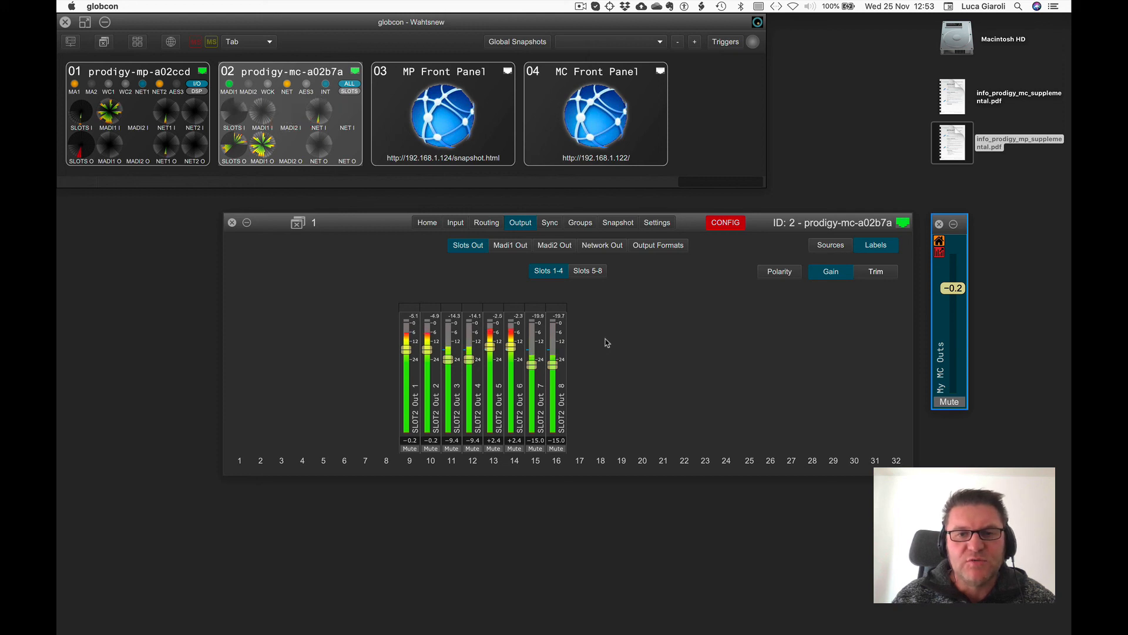
Switch the MC device to Show mode, disabling future warnings for this switch.
{"action": "left_click", "coordinate": [714, 227]}
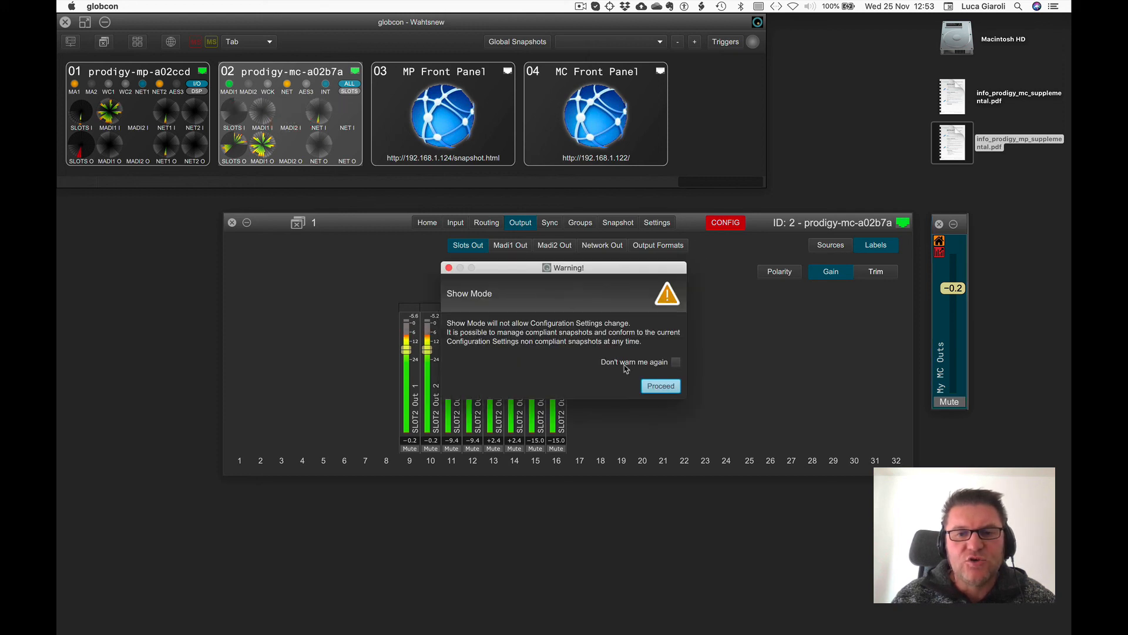
{"action": "left_click", "coordinate": [676, 362]}
{"action": "left_click", "coordinate": [662, 386]}
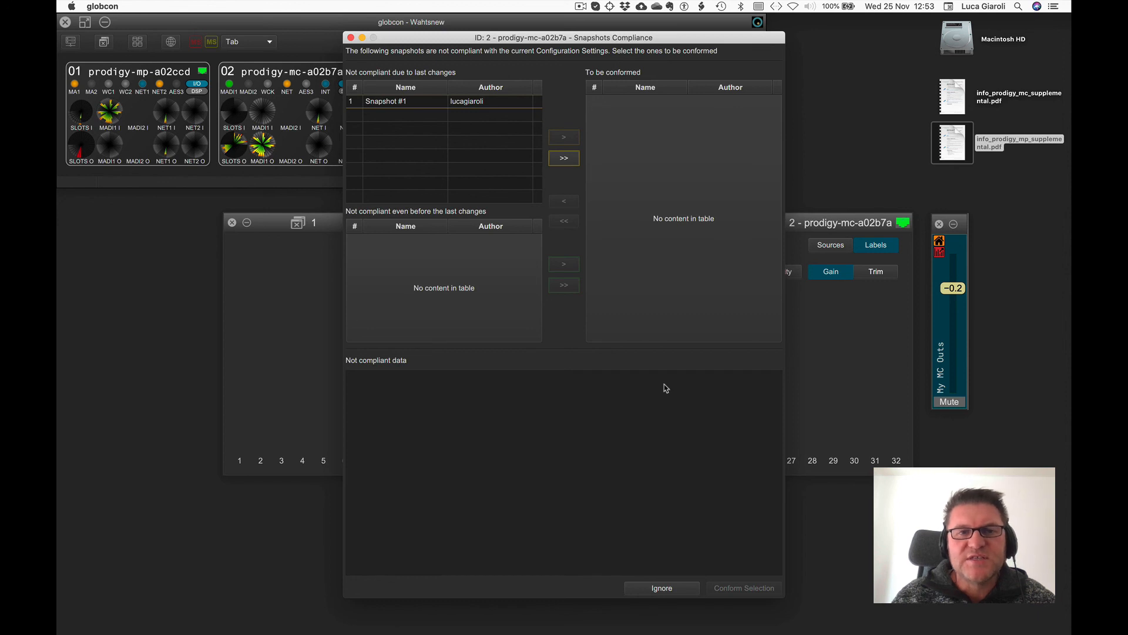
Move Snapshot #1 to the conform list and conform the selection.
{"action": "left_click", "coordinate": [393, 104]}
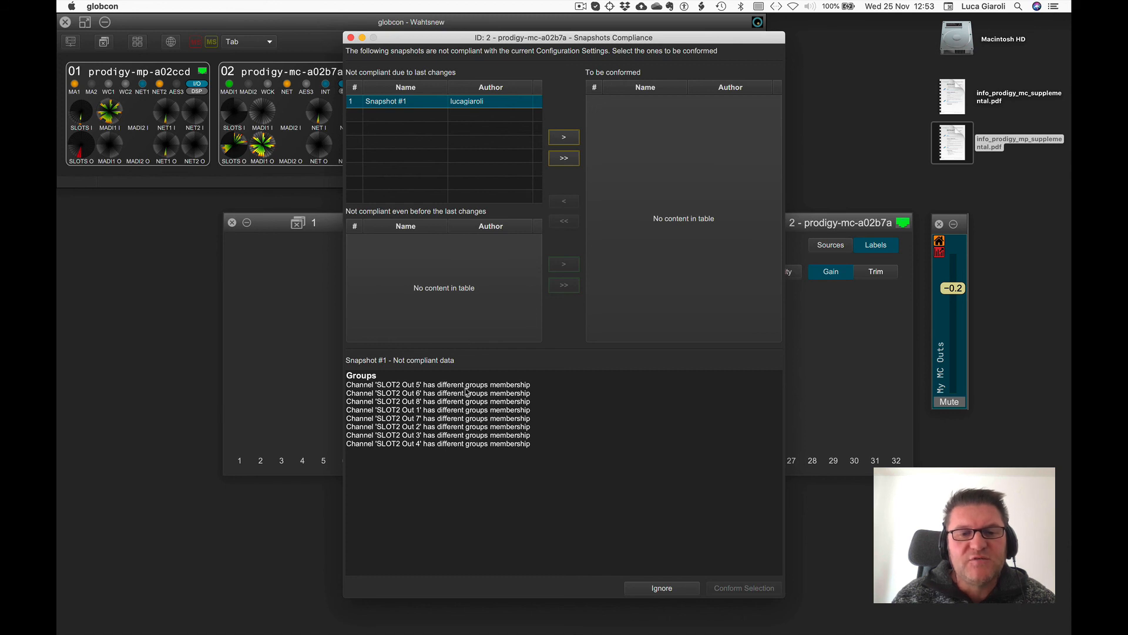
{"action": "left_click", "coordinate": [563, 138]}
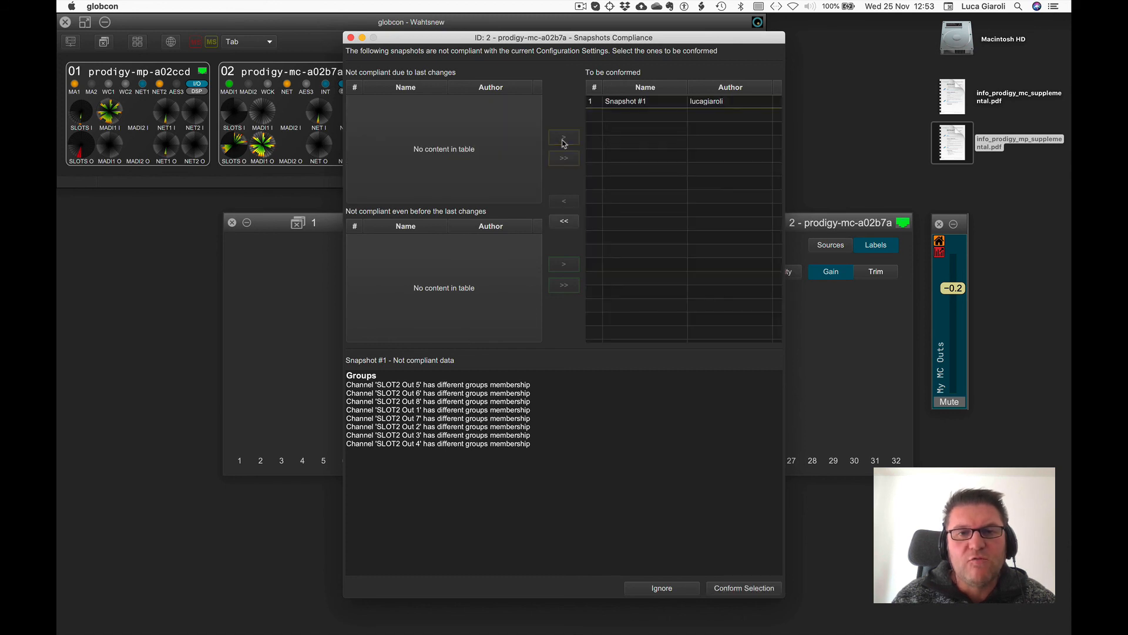
{"action": "left_click", "coordinate": [761, 591]}
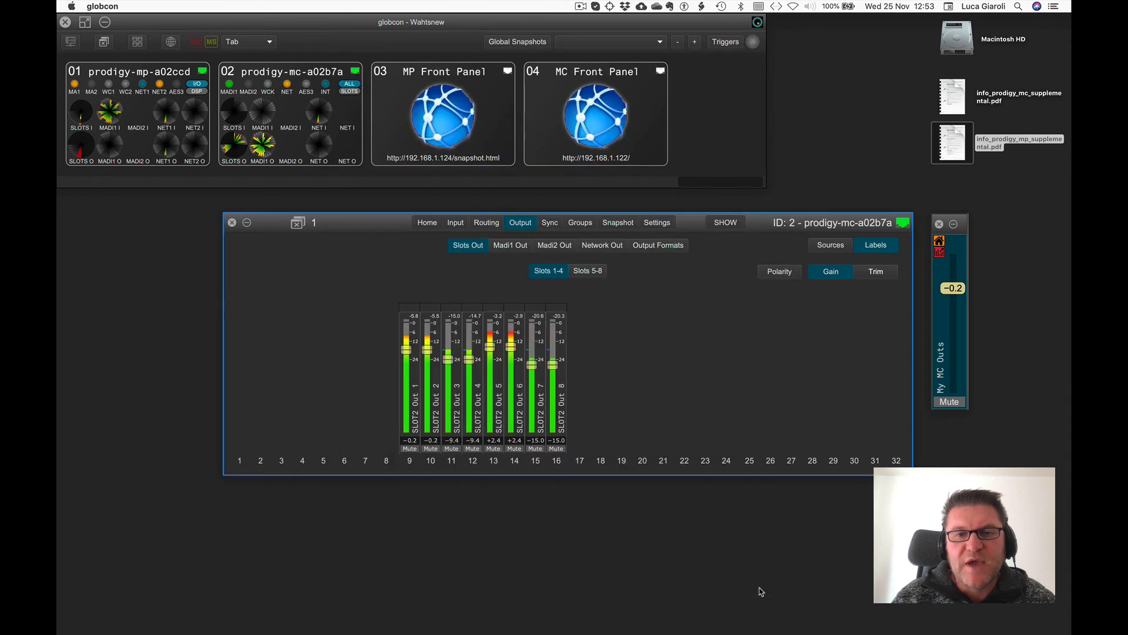
Select Snapshot #1 on the Snapshot page, load it from the MC Front Panel's snapshot list, and close the front panel.
{"action": "left_click", "coordinate": [618, 222]}
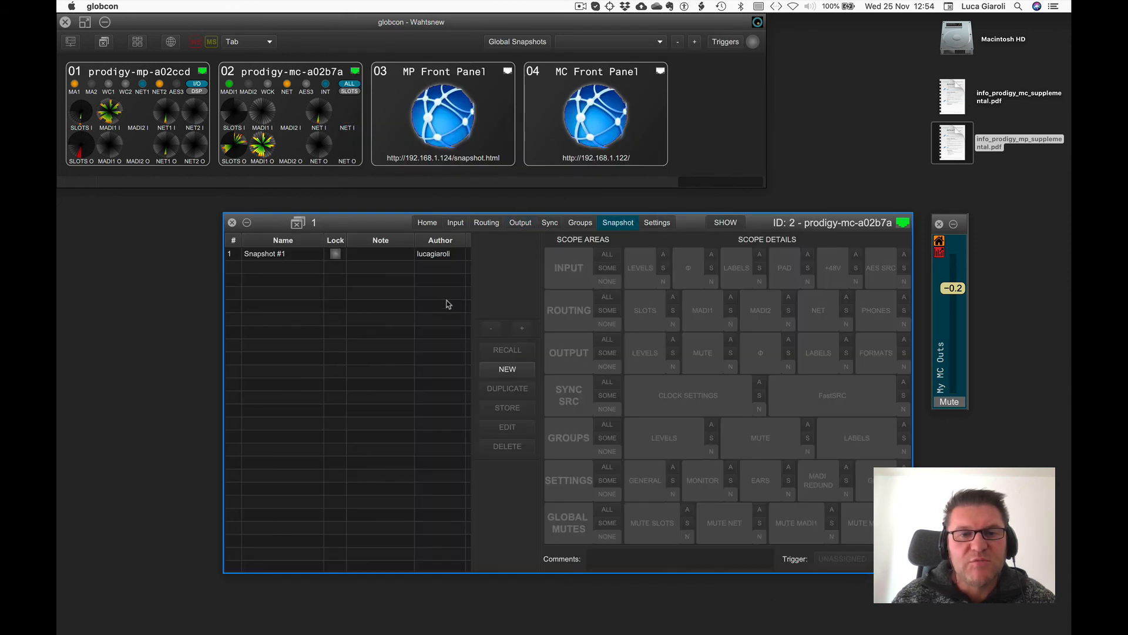
{"action": "left_click", "coordinate": [304, 256]}
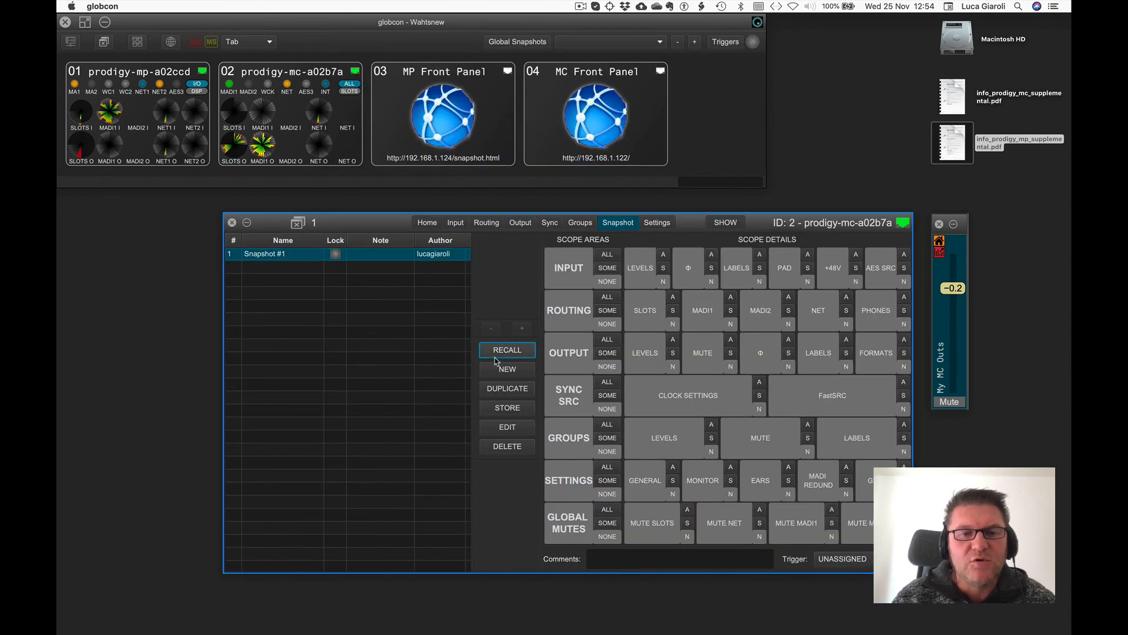
{"action": "double_click", "coordinate": [577, 106]}
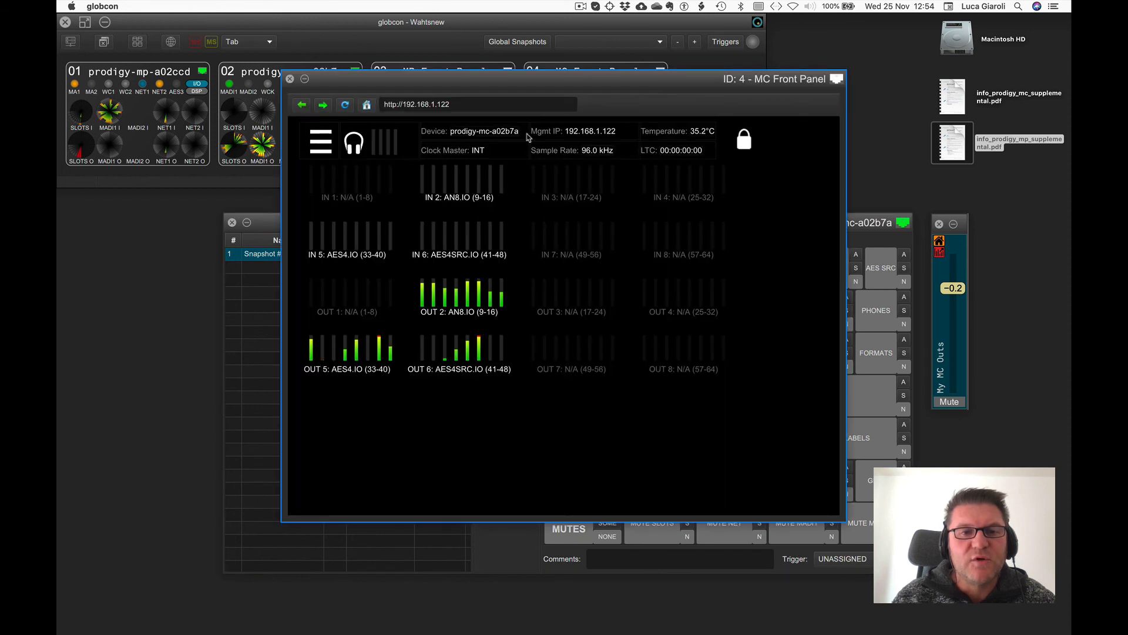
{"action": "left_click", "coordinate": [327, 142]}
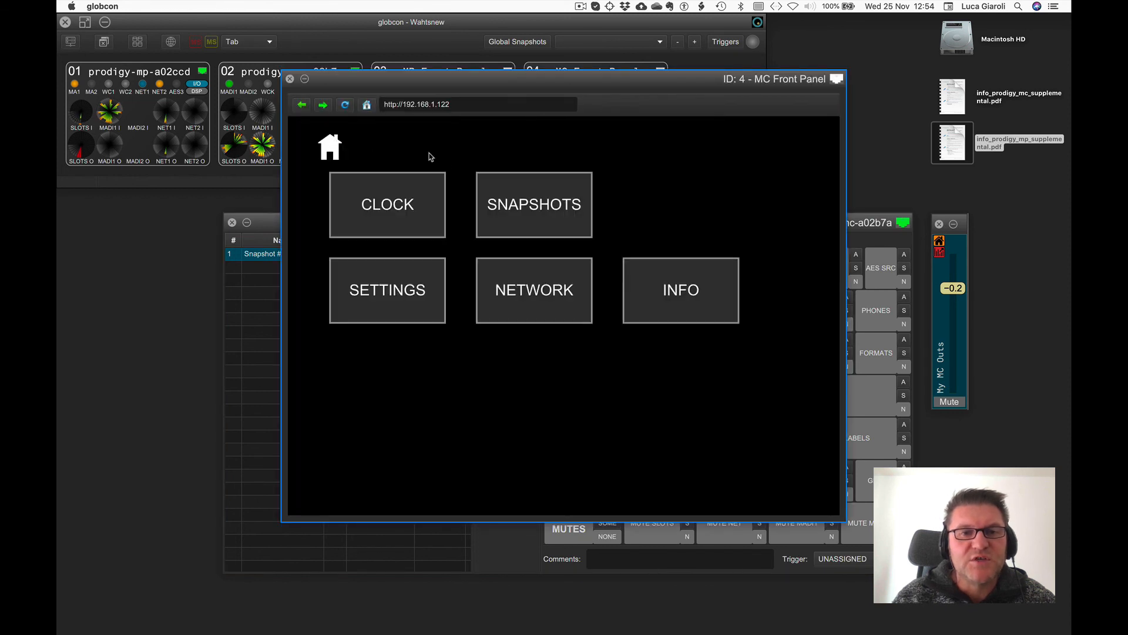
{"action": "left_click", "coordinate": [486, 190]}
{"action": "double_click", "coordinate": [377, 214]}
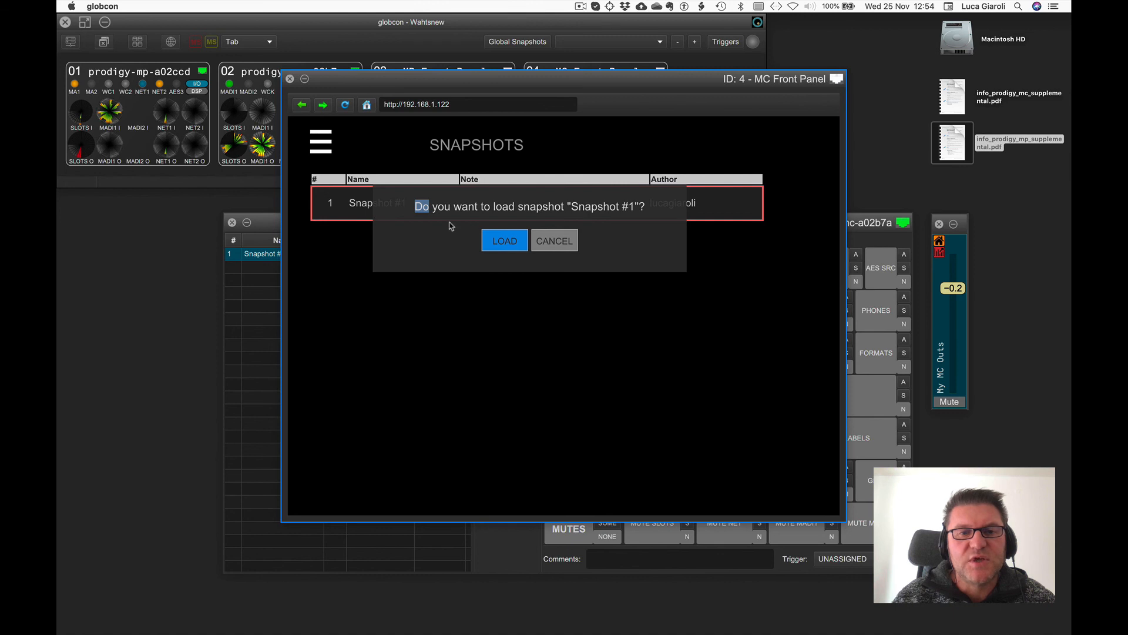
{"action": "left_click", "coordinate": [499, 241]}
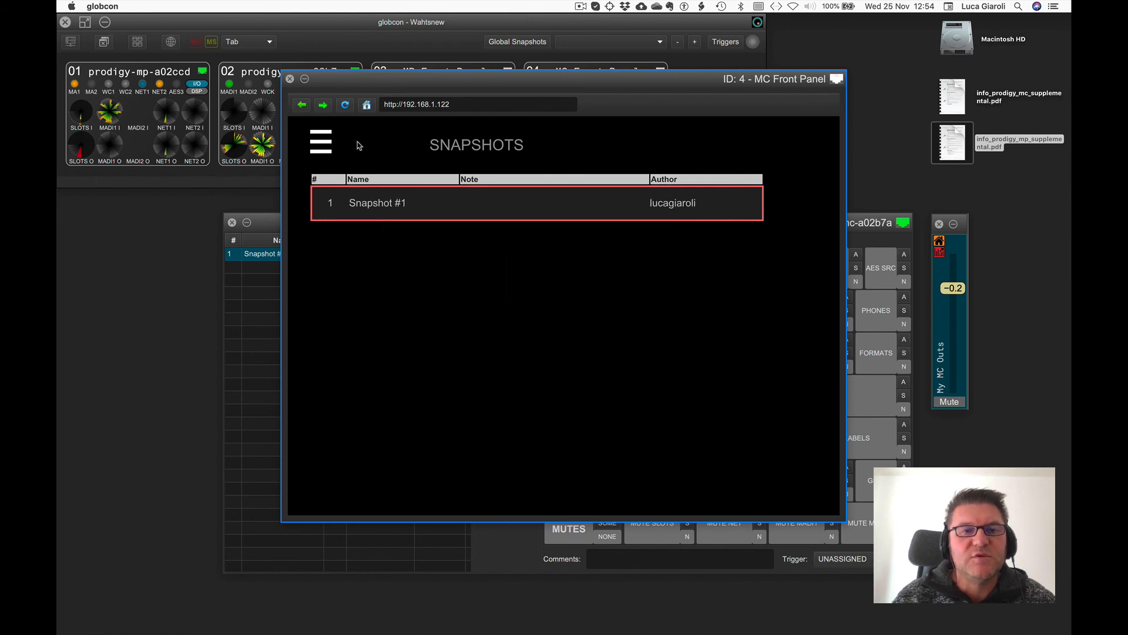
{"action": "left_click", "coordinate": [290, 79]}
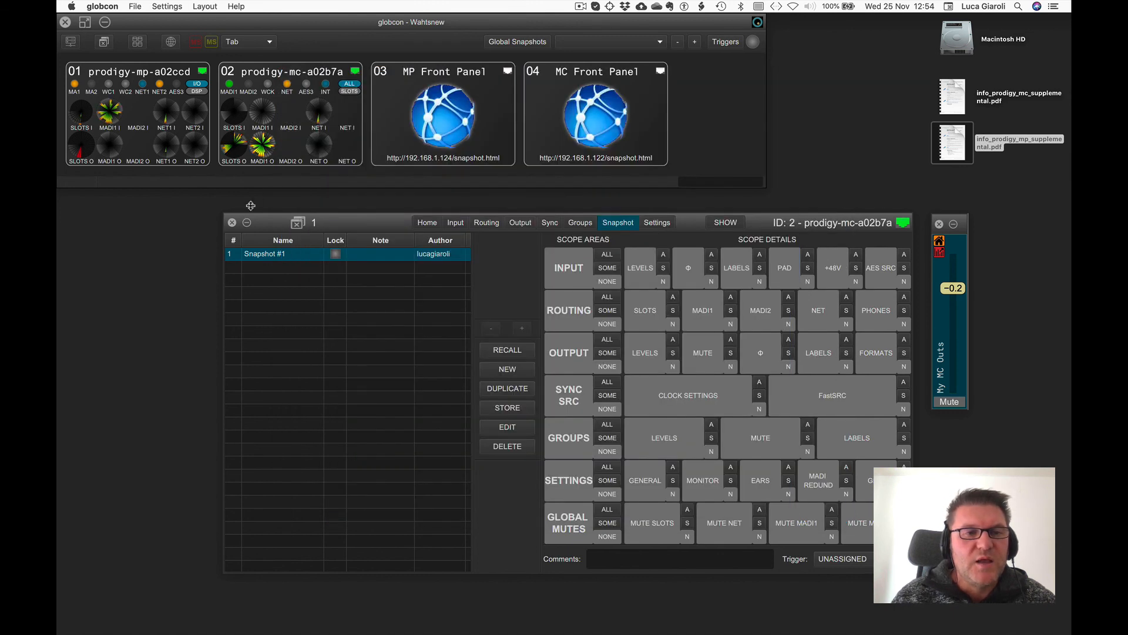
Close the MC device and group fader windows and open the MP device's Snapshot page.
{"action": "left_click", "coordinate": [232, 222]}
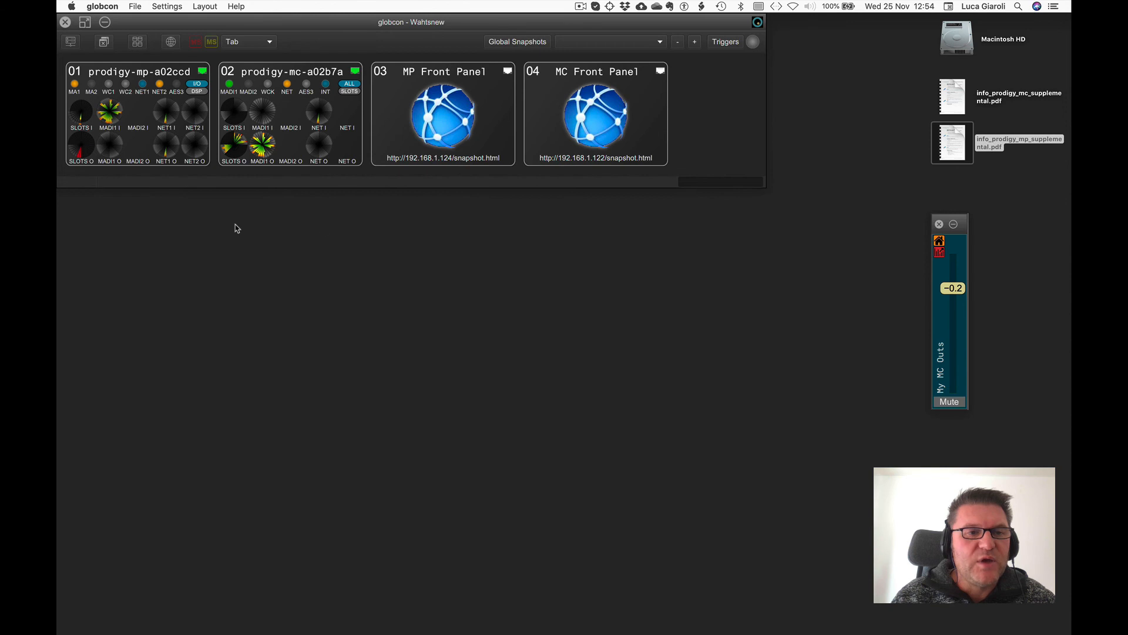
{"action": "left_click", "coordinate": [939, 223]}
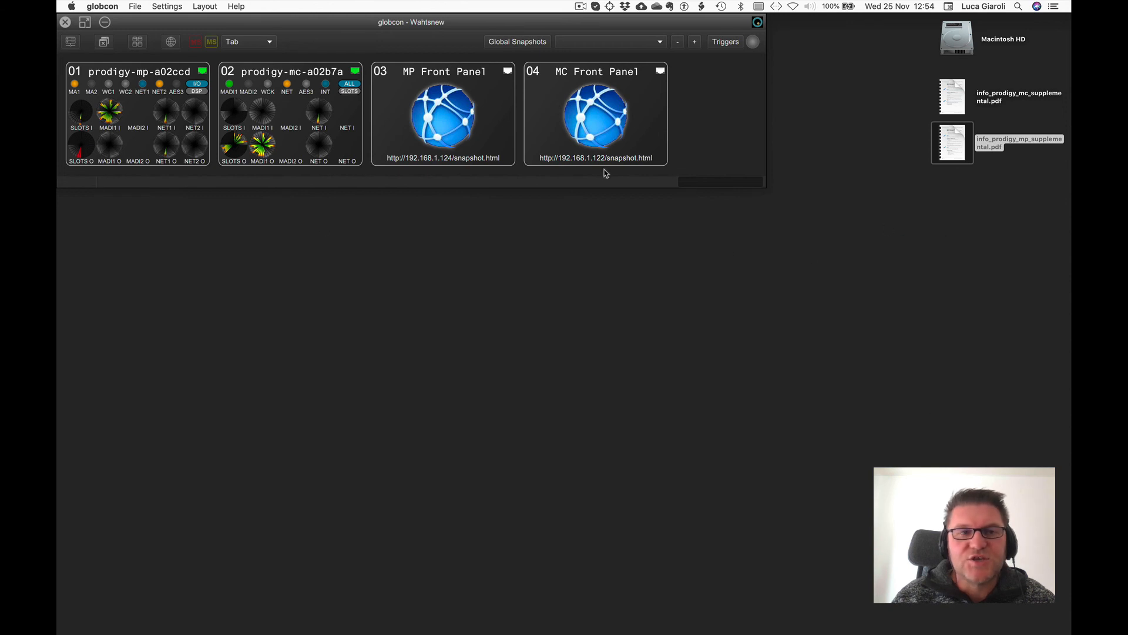
{"action": "double_click", "coordinate": [128, 73]}
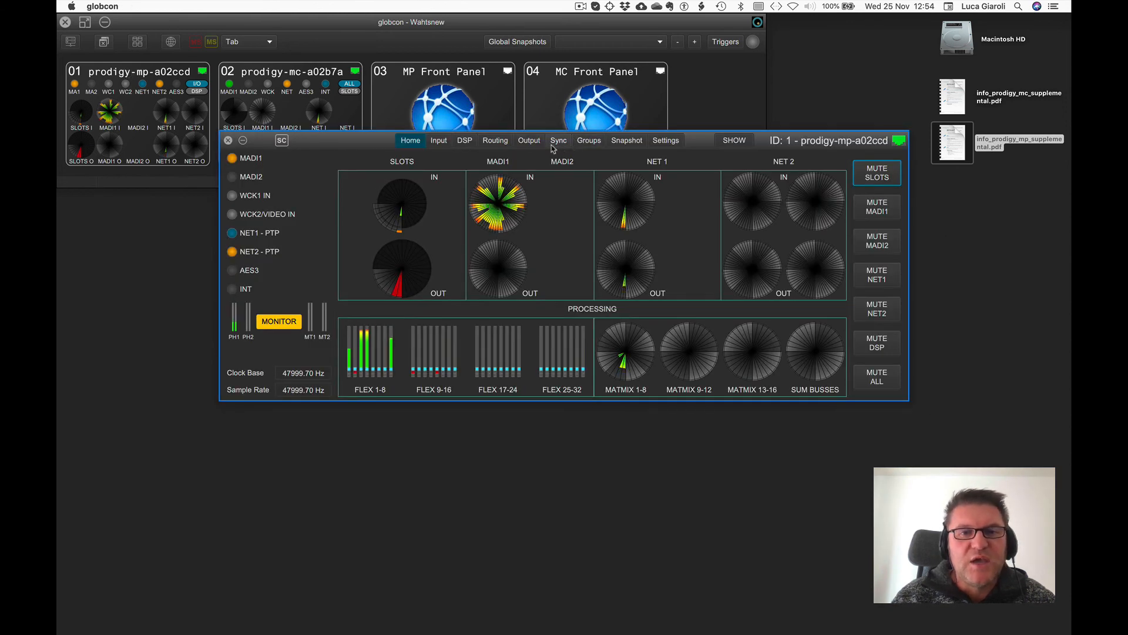
{"action": "left_click", "coordinate": [627, 140]}
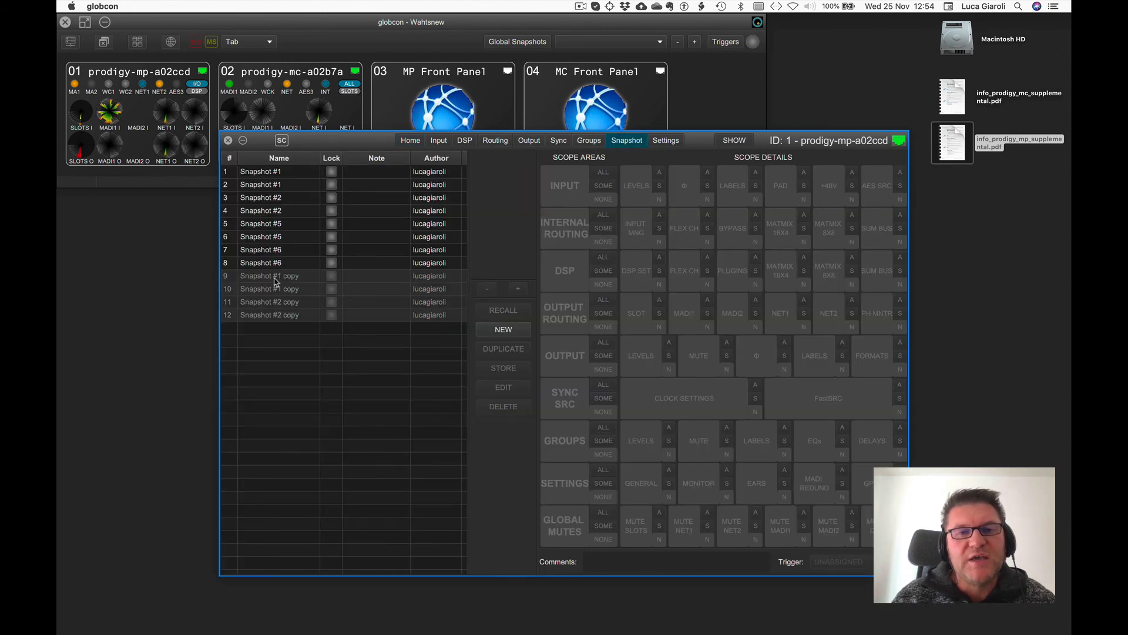
Switch the MP device to Configuration mode, disabling future warnings for this switch.
{"action": "left_click", "coordinate": [733, 142]}
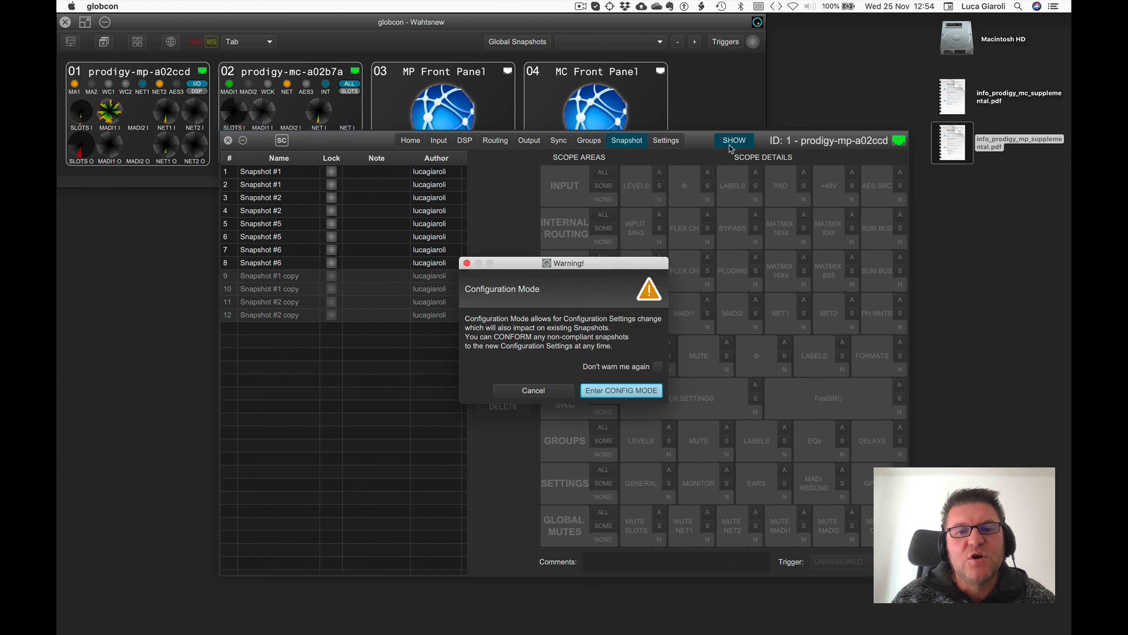
{"action": "left_click", "coordinate": [658, 366]}
{"action": "left_click", "coordinate": [606, 391]}
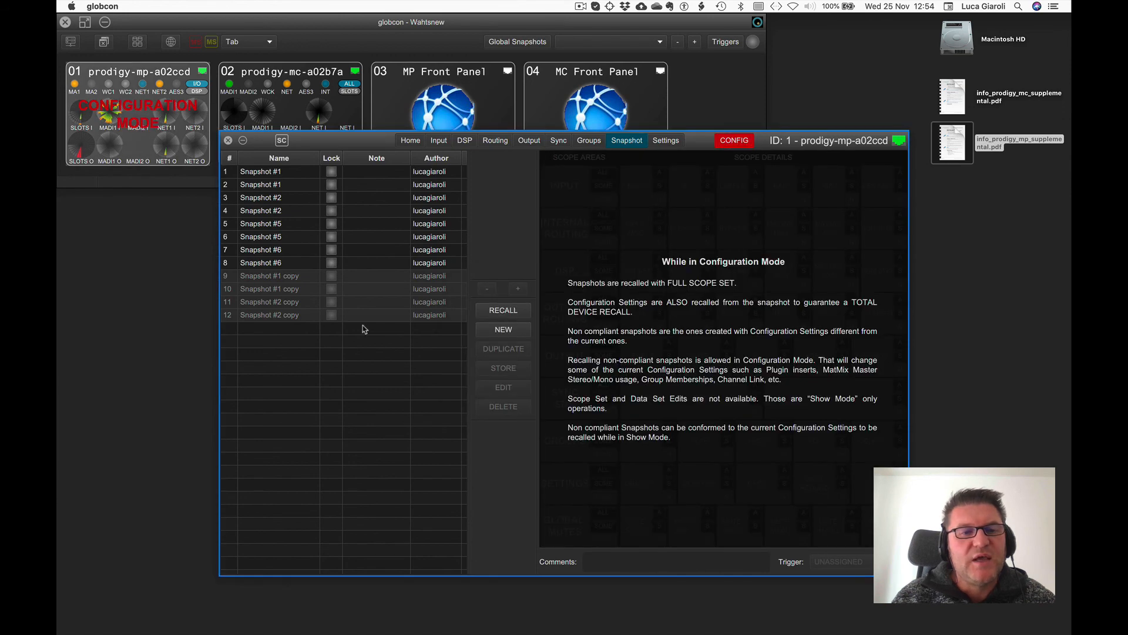
Open the conform dialog for Snapshot #1 copy and inspect the non-compliant data of each listed snapshot.
{"action": "left_click", "coordinate": [280, 290]}
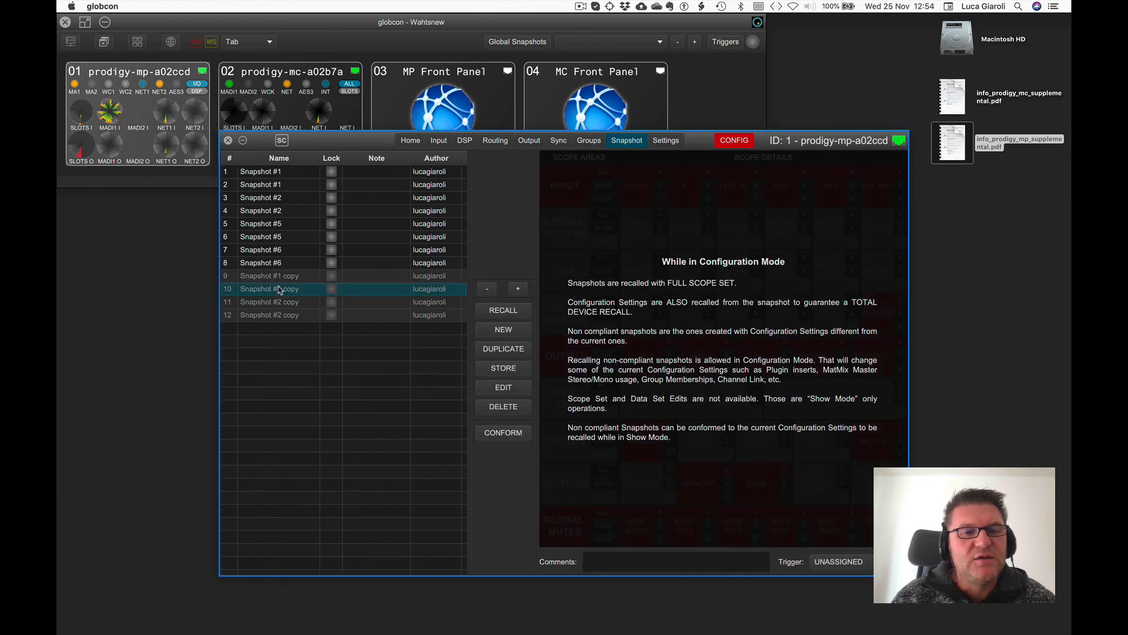
{"action": "left_click", "coordinate": [504, 433]}
{"action": "left_click", "coordinate": [413, 255]}
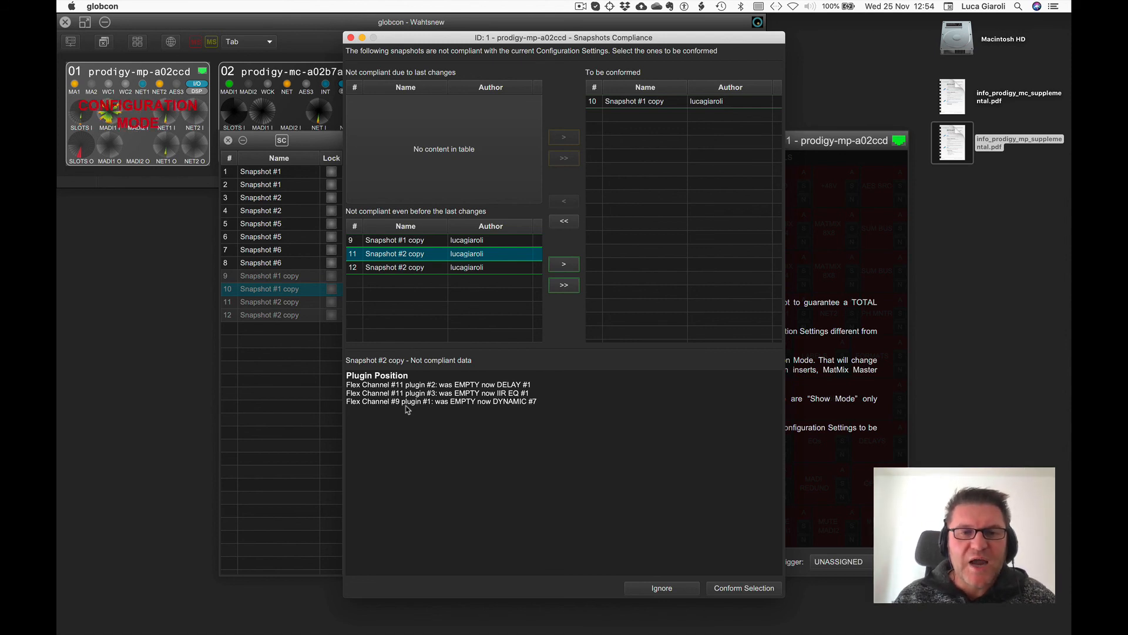
{"action": "left_click", "coordinate": [397, 242]}
{"action": "key", "text": "Down"}
{"action": "key", "text": "Down"}
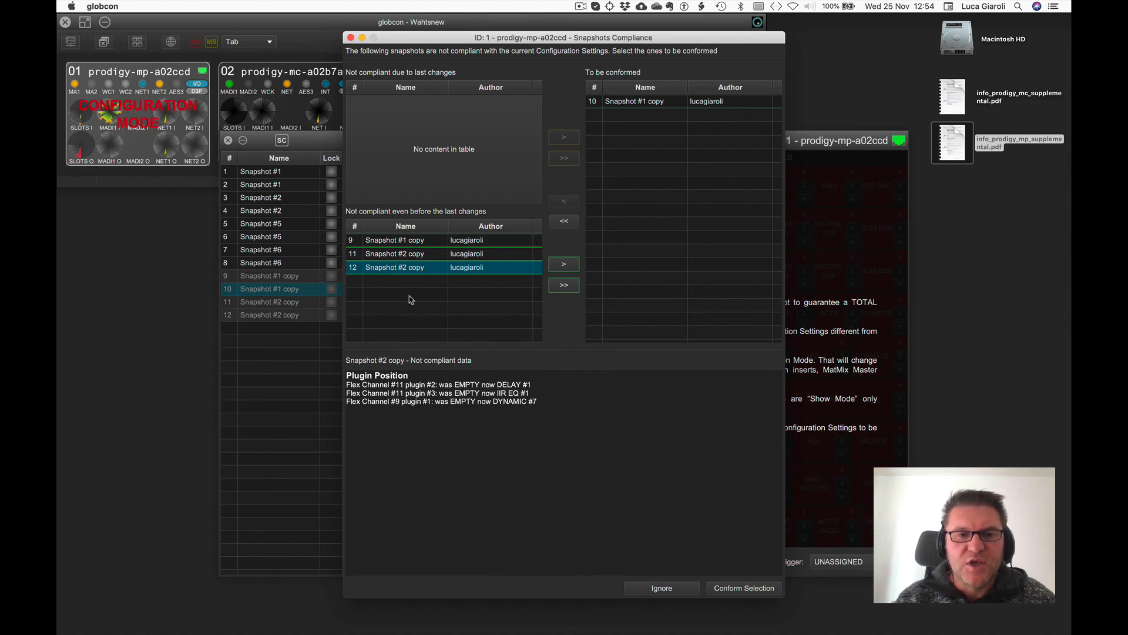
{"action": "left_click", "coordinate": [397, 242]}
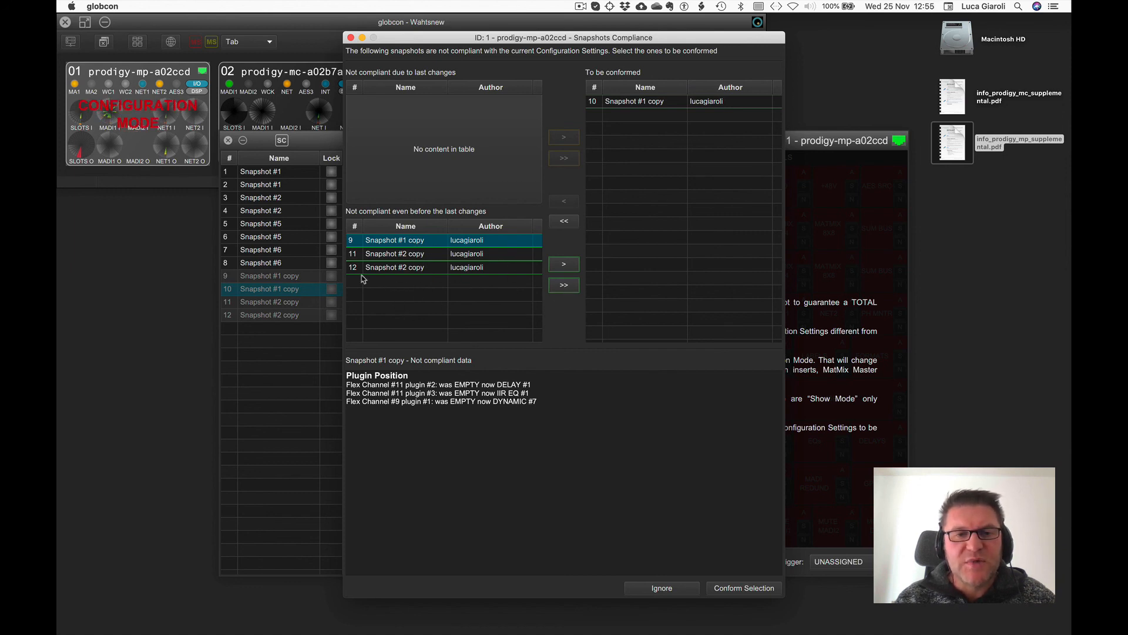
{"action": "left_click", "coordinate": [403, 253]}
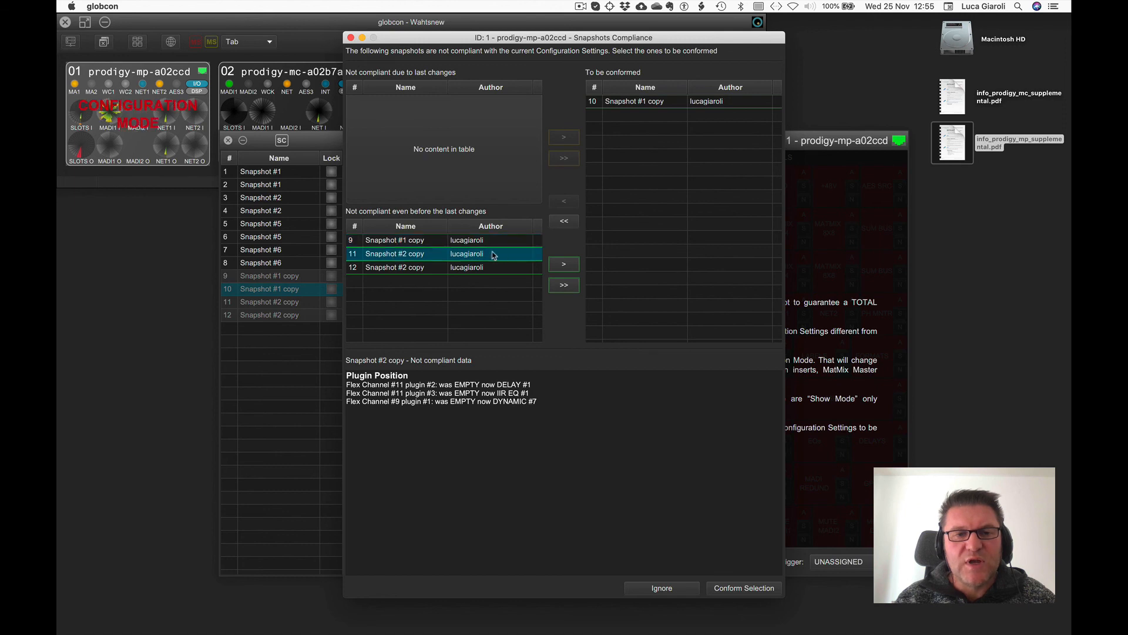
Conform only Snapshot #2 copy number 11, moving Snapshot #1 copy back out of the conform list.
{"action": "left_click", "coordinate": [563, 264]}
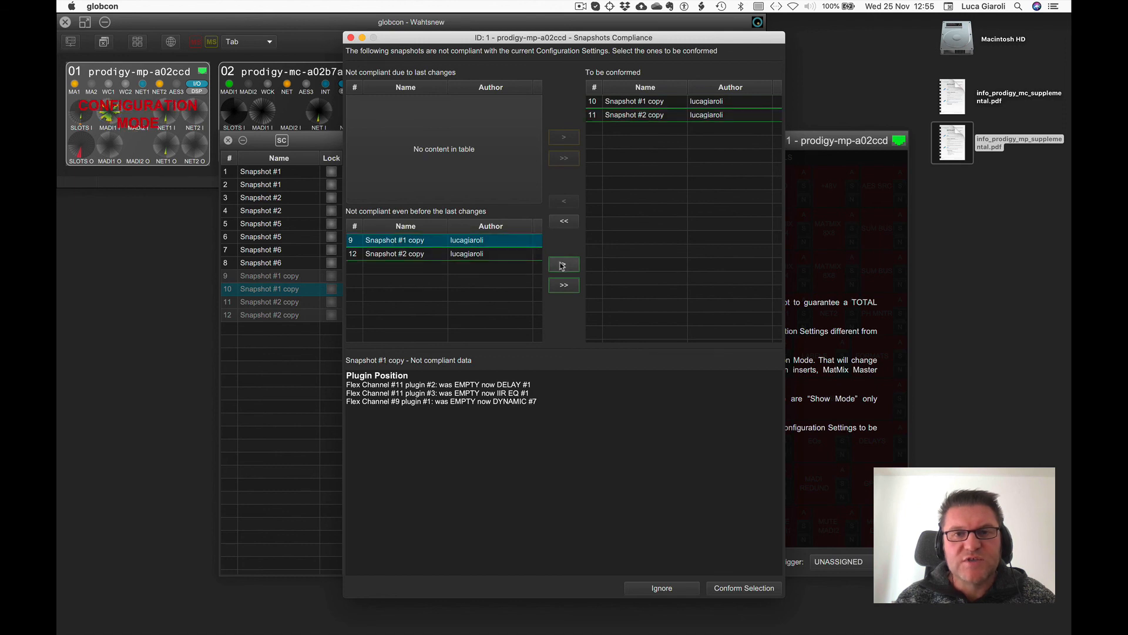
{"action": "left_click", "coordinate": [642, 104]}
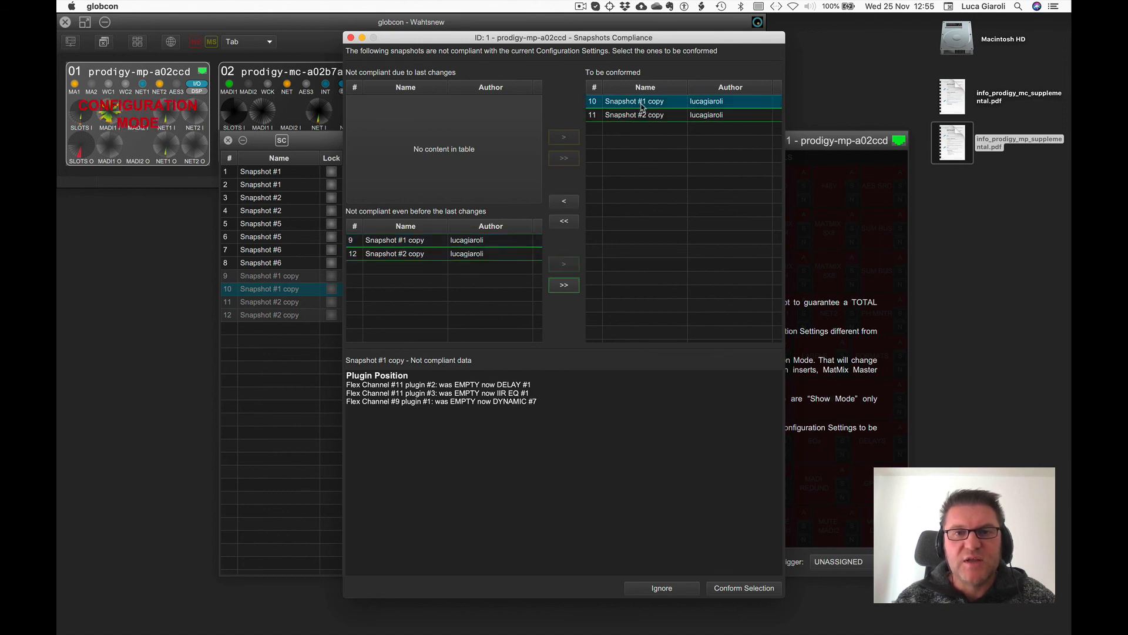
{"action": "left_click", "coordinate": [562, 203]}
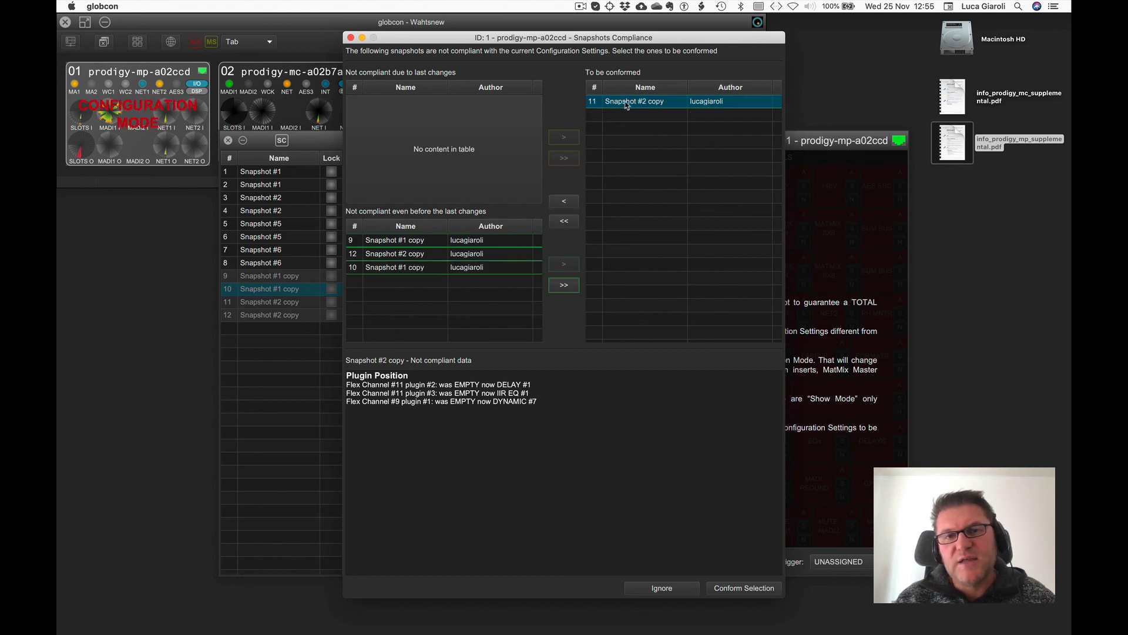
{"action": "left_click", "coordinate": [739, 589]}
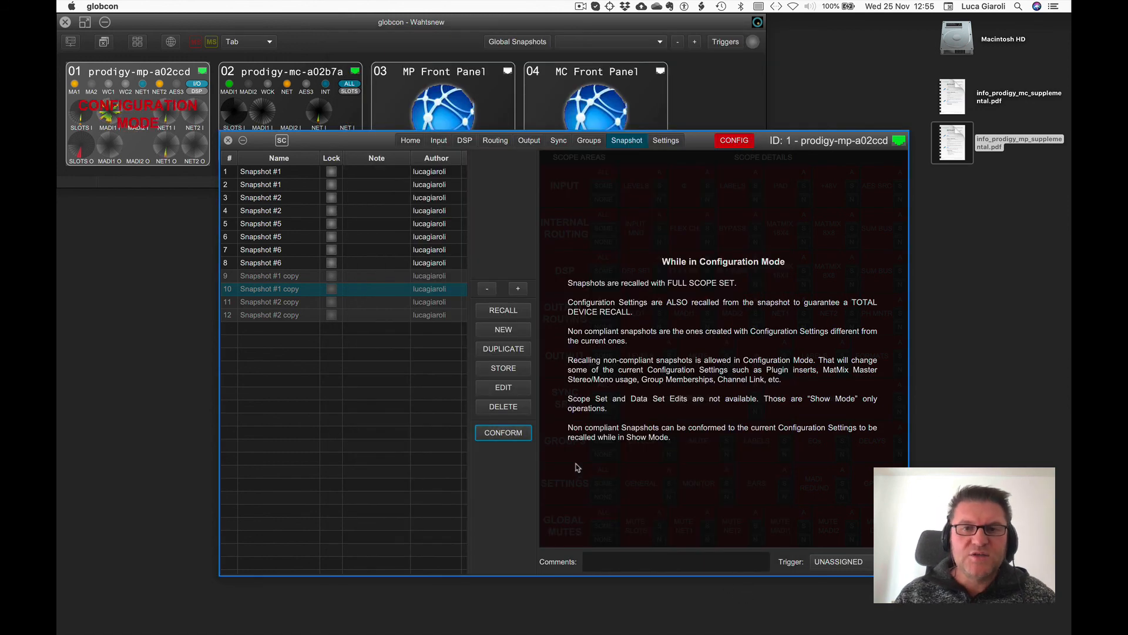
Switch the MP device back to Show mode and ignore the snapshot compliance dialog.
{"action": "left_click", "coordinate": [739, 140]}
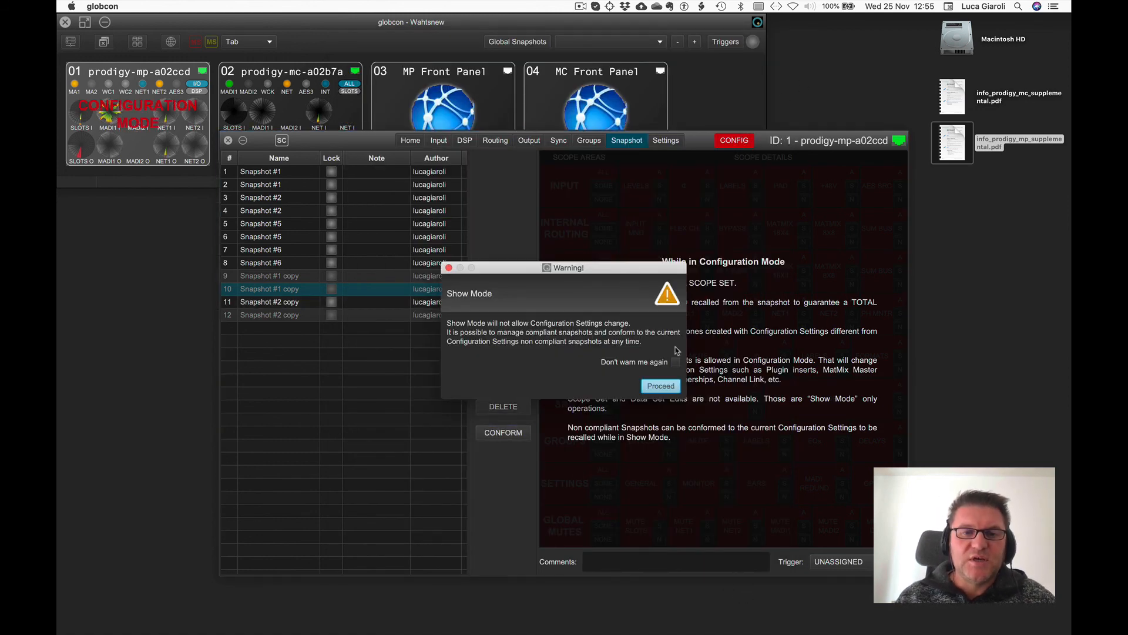
{"action": "left_click", "coordinate": [667, 385]}
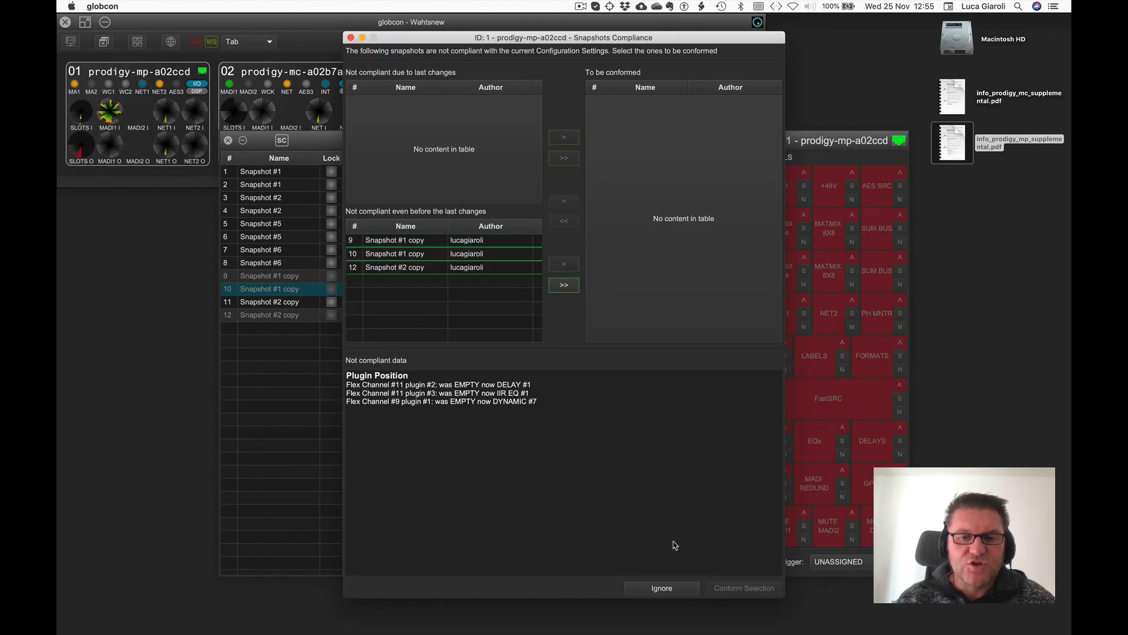
{"action": "left_click", "coordinate": [670, 593]}
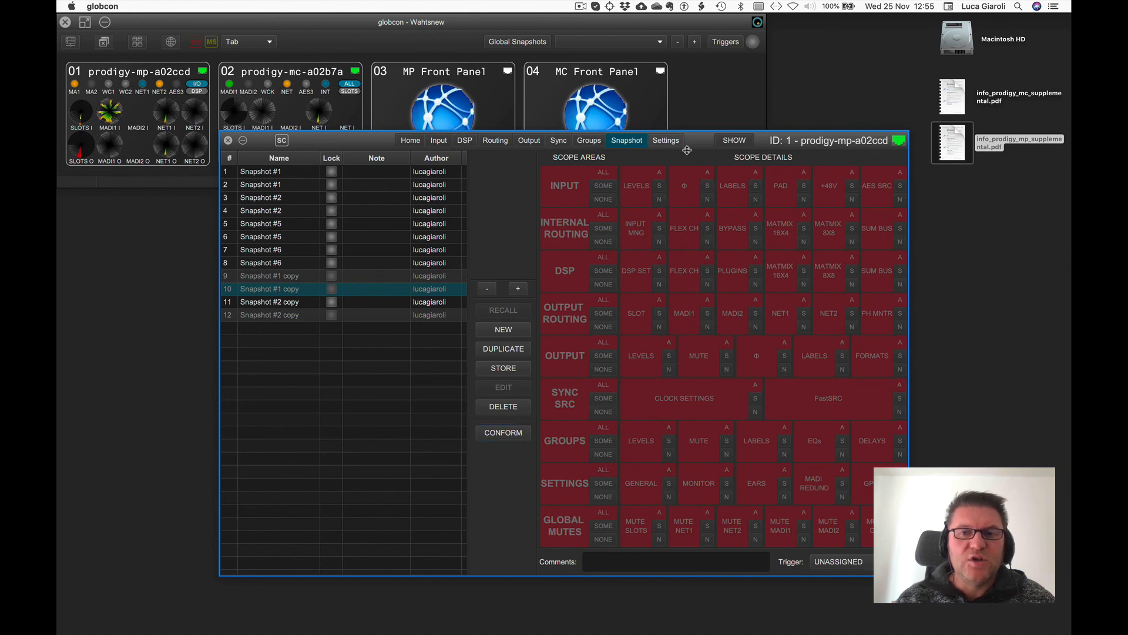
Conform Snapshot #2 copy number 12 from Show mode, then close the MP device window.
{"action": "left_click_drag", "start_coordinate": [699, 140], "coordinate": [700, 129]}
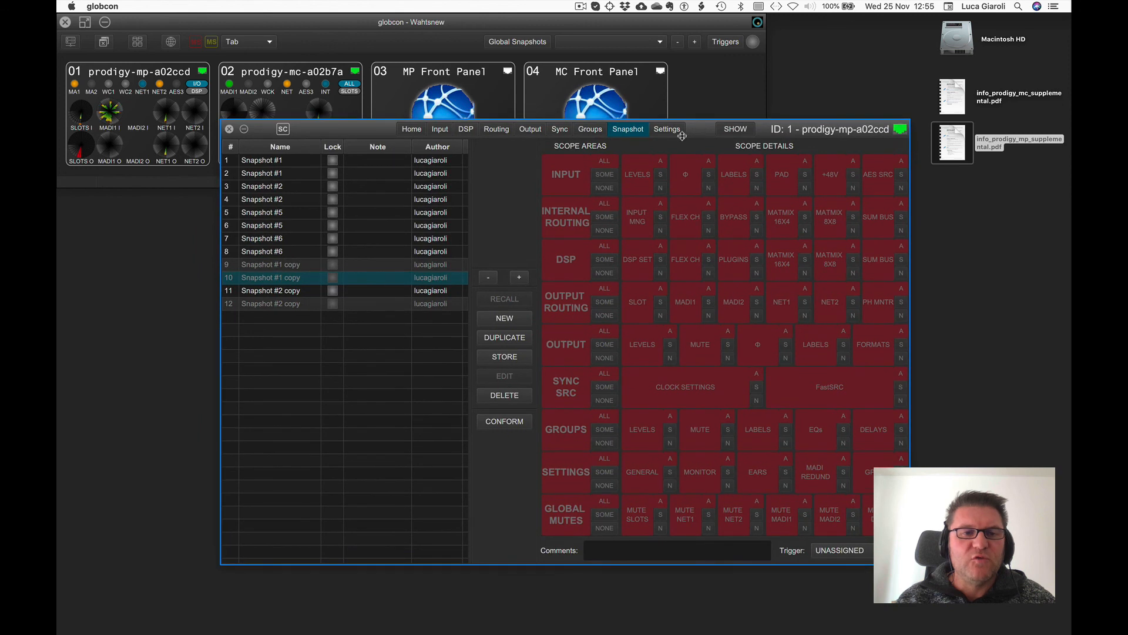
{"action": "left_click", "coordinate": [283, 307]}
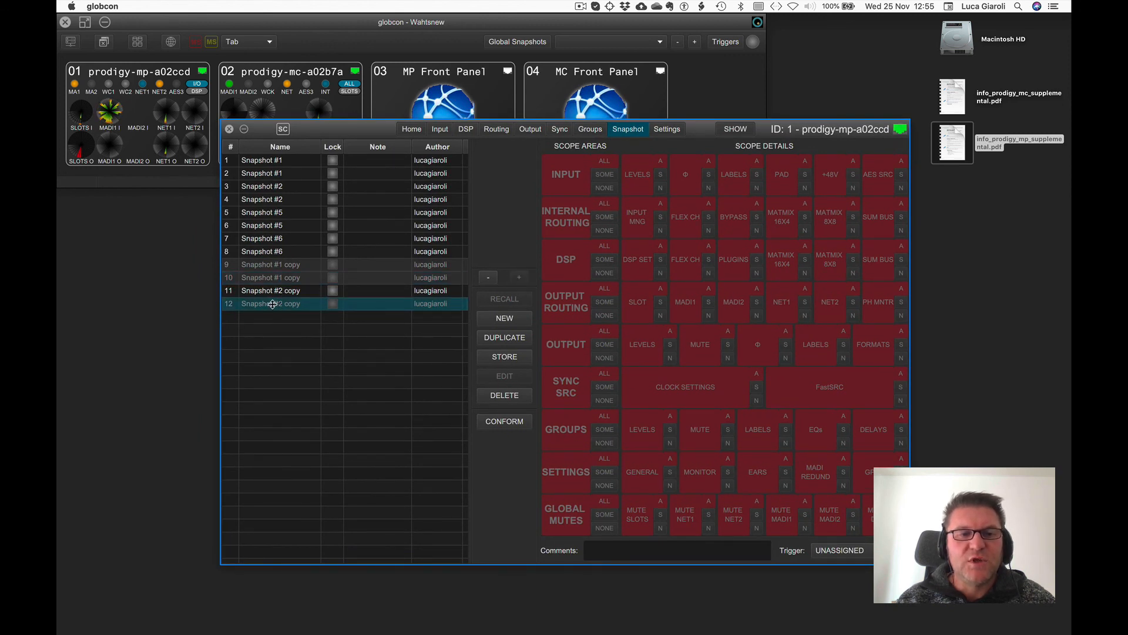
{"action": "left_click", "coordinate": [501, 418]}
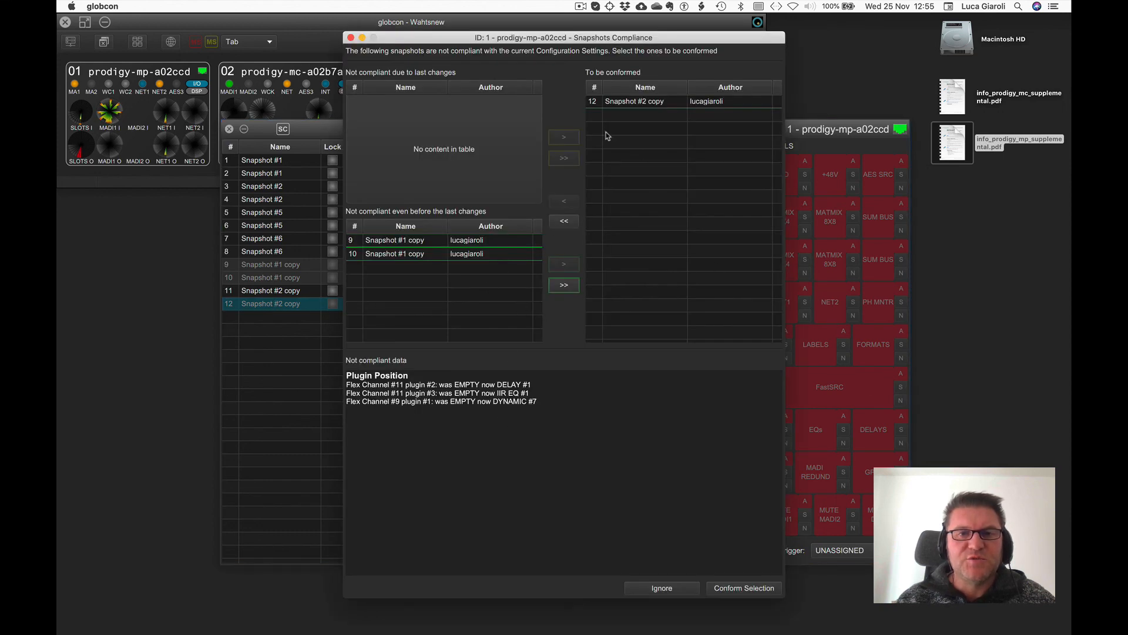
{"action": "left_click", "coordinate": [619, 103]}
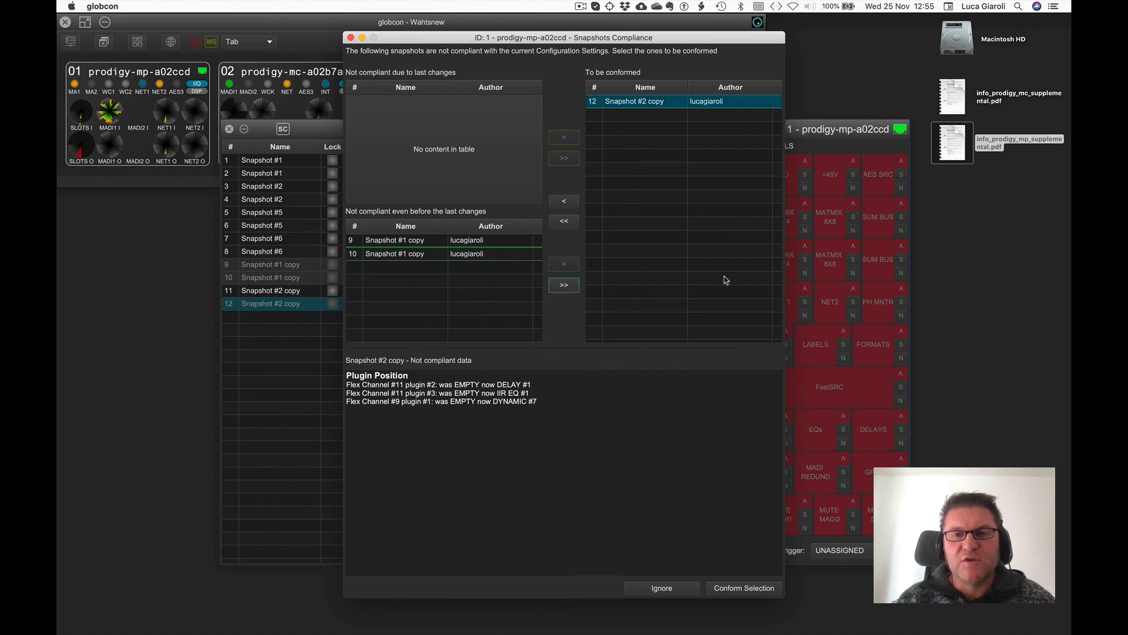
{"action": "left_click", "coordinate": [754, 587]}
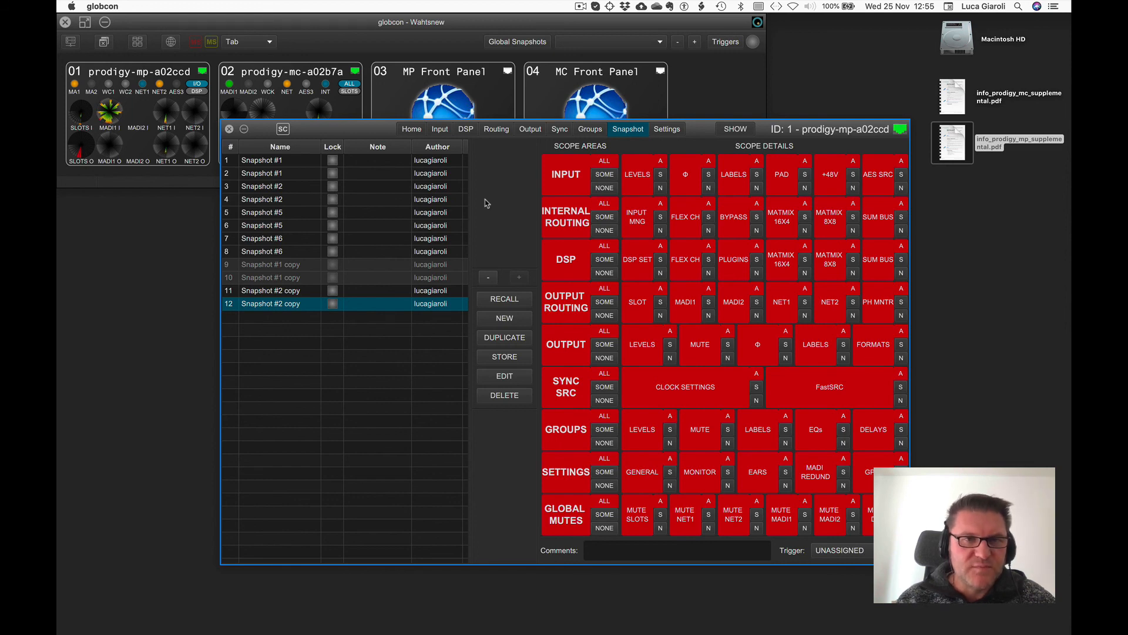
{"action": "left_click", "coordinate": [411, 128]}
{"action": "left_click", "coordinate": [230, 128]}
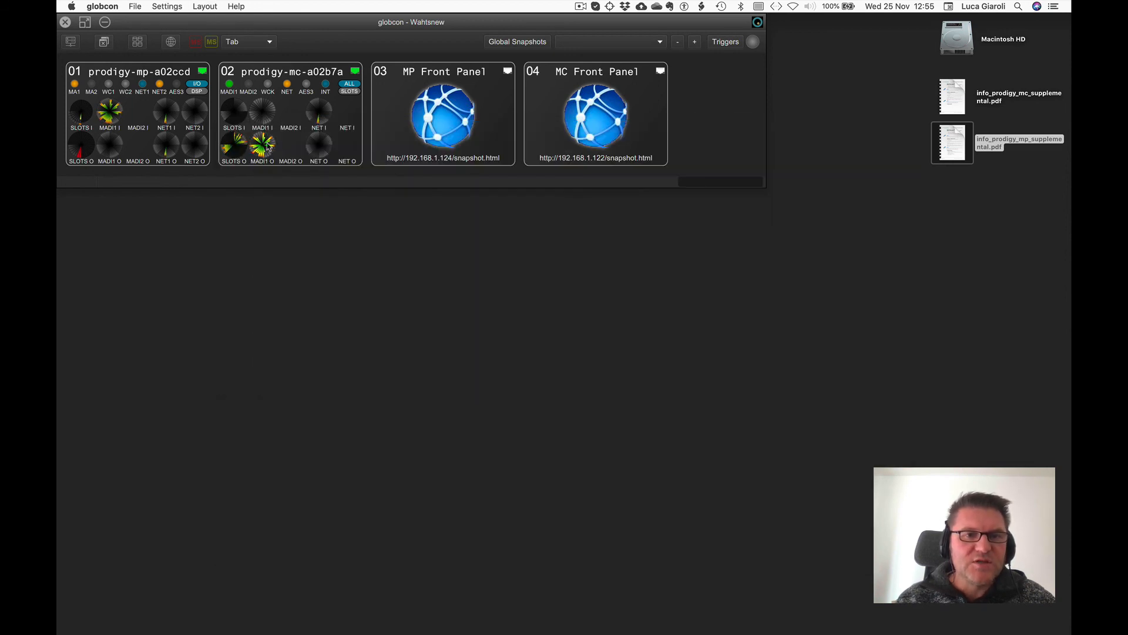